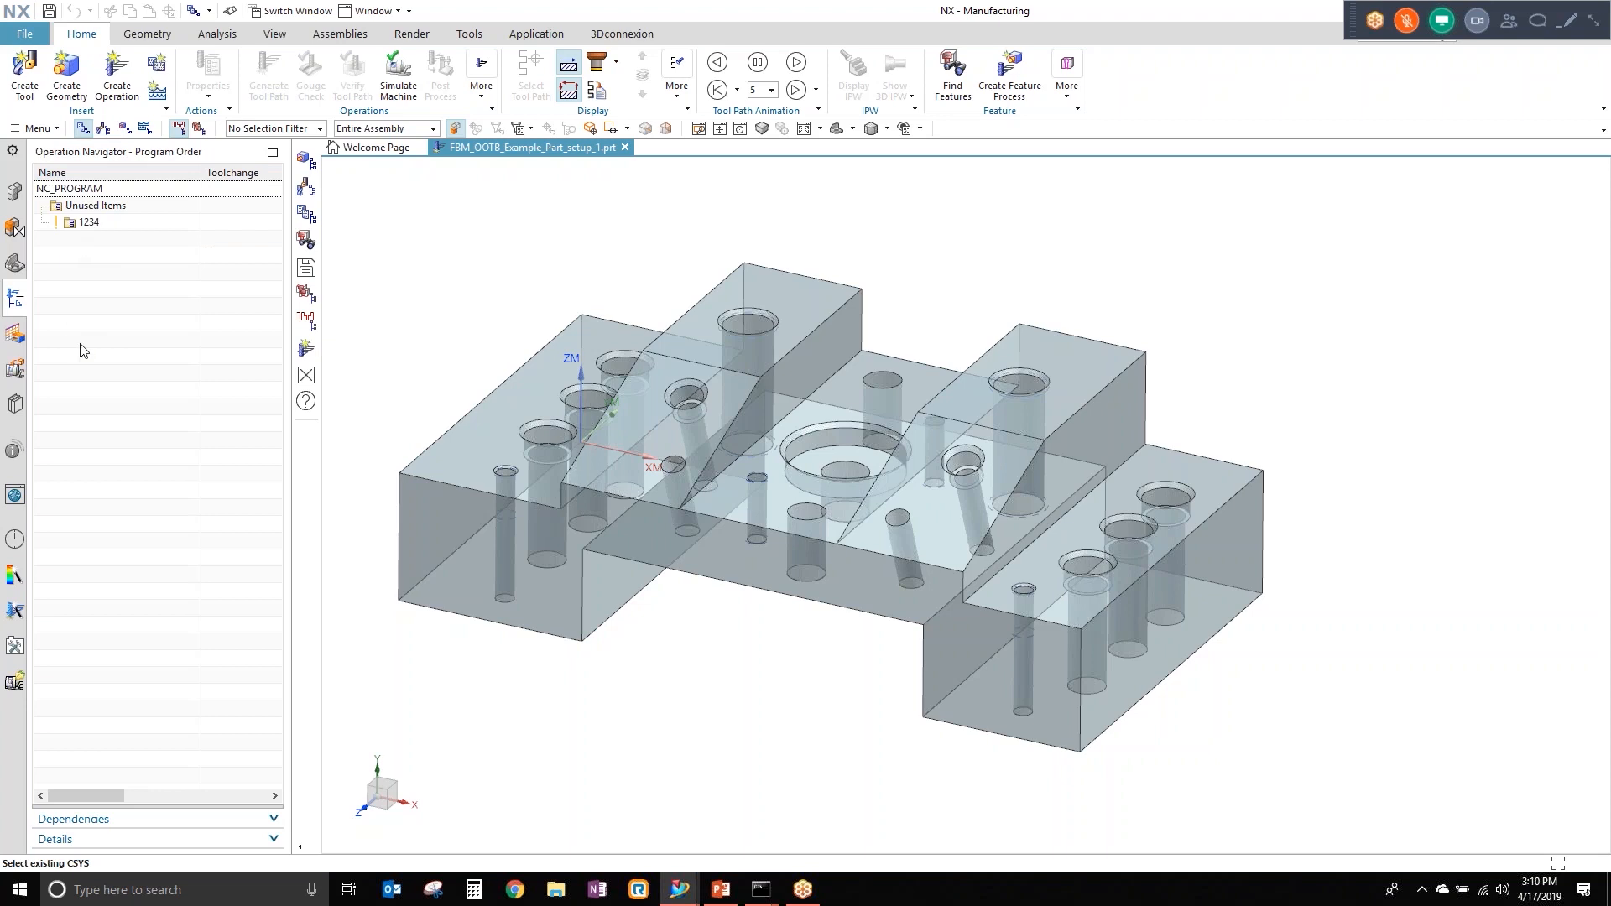
Step: Review the setup's WORKPIECE and MCS_MILL in the geometry view and inspect the part in the model
click(124, 128)
click(105, 223)
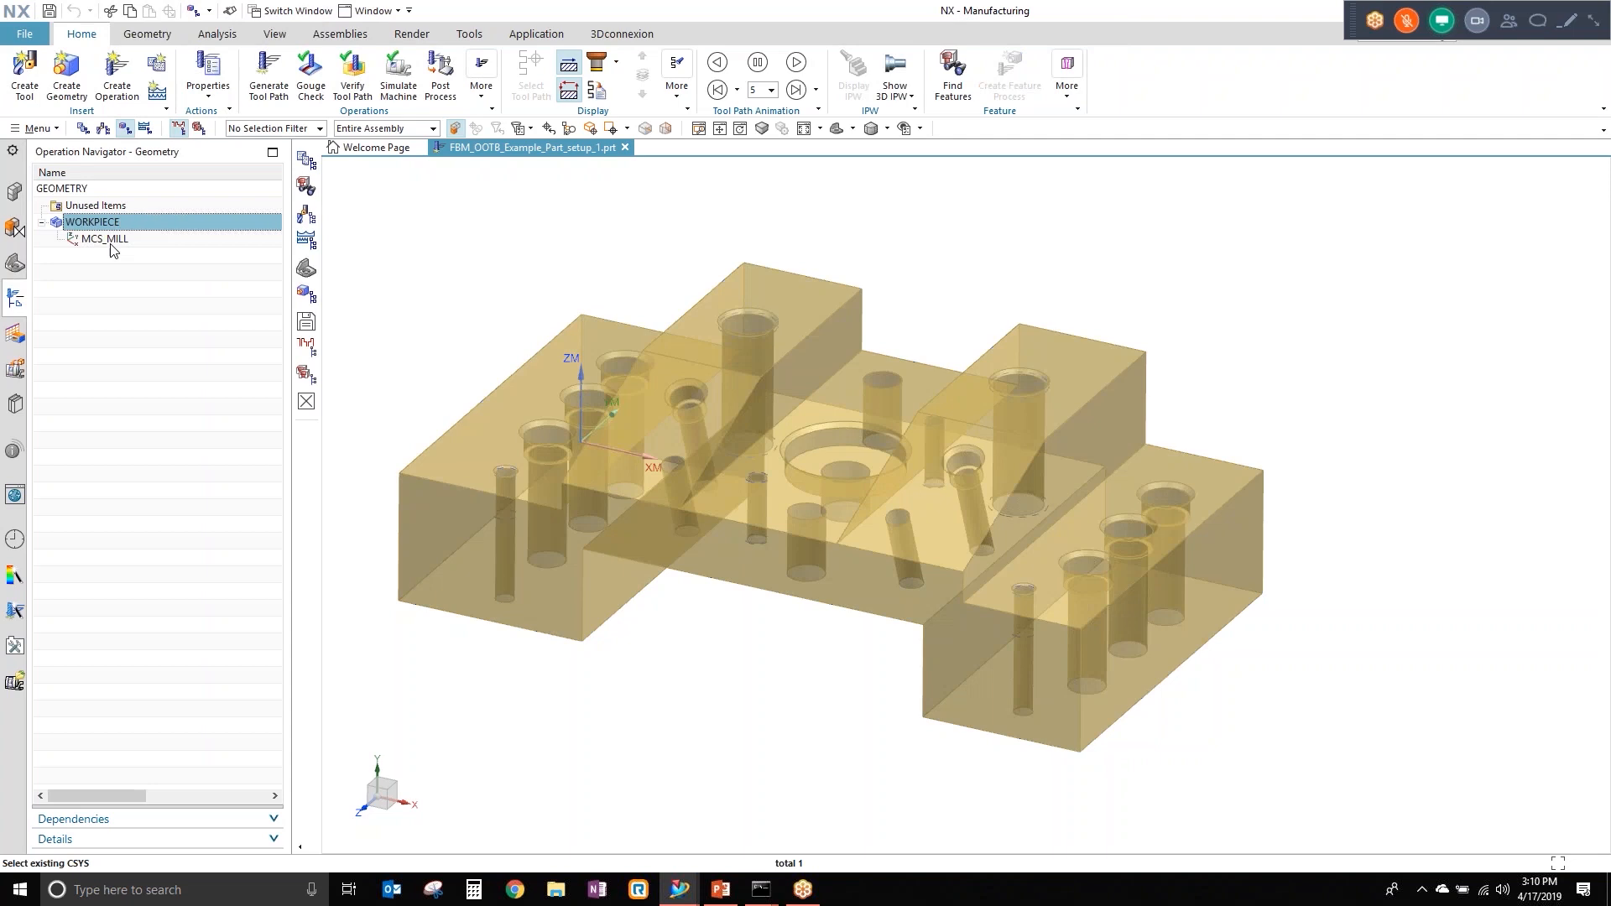
click(105, 238)
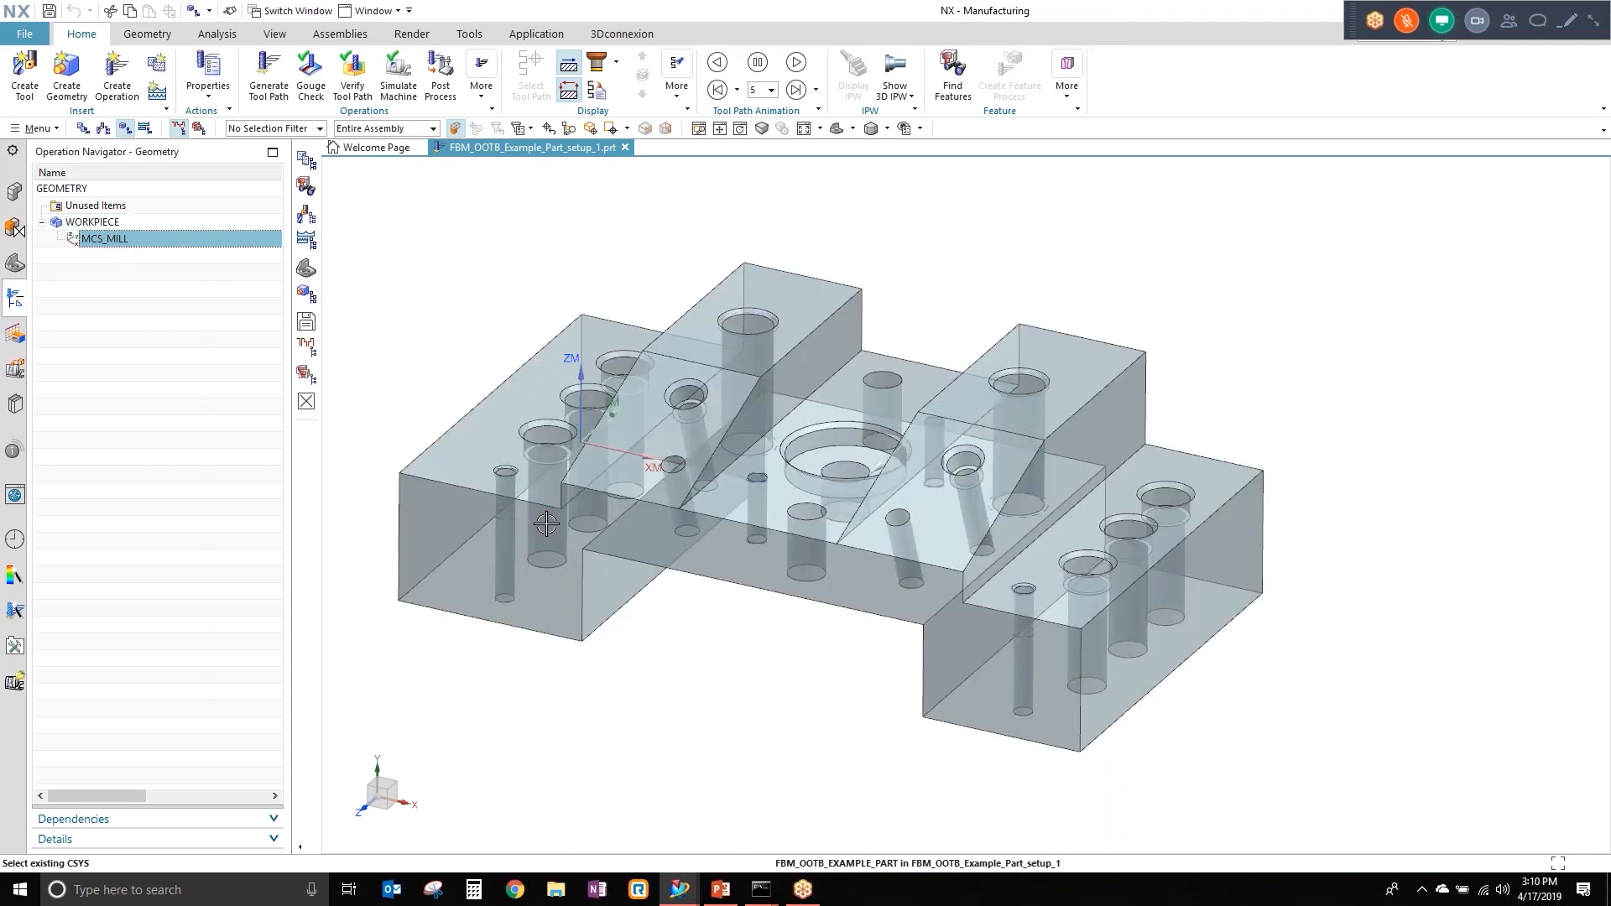
middle_drag(587, 522, 482, 426)
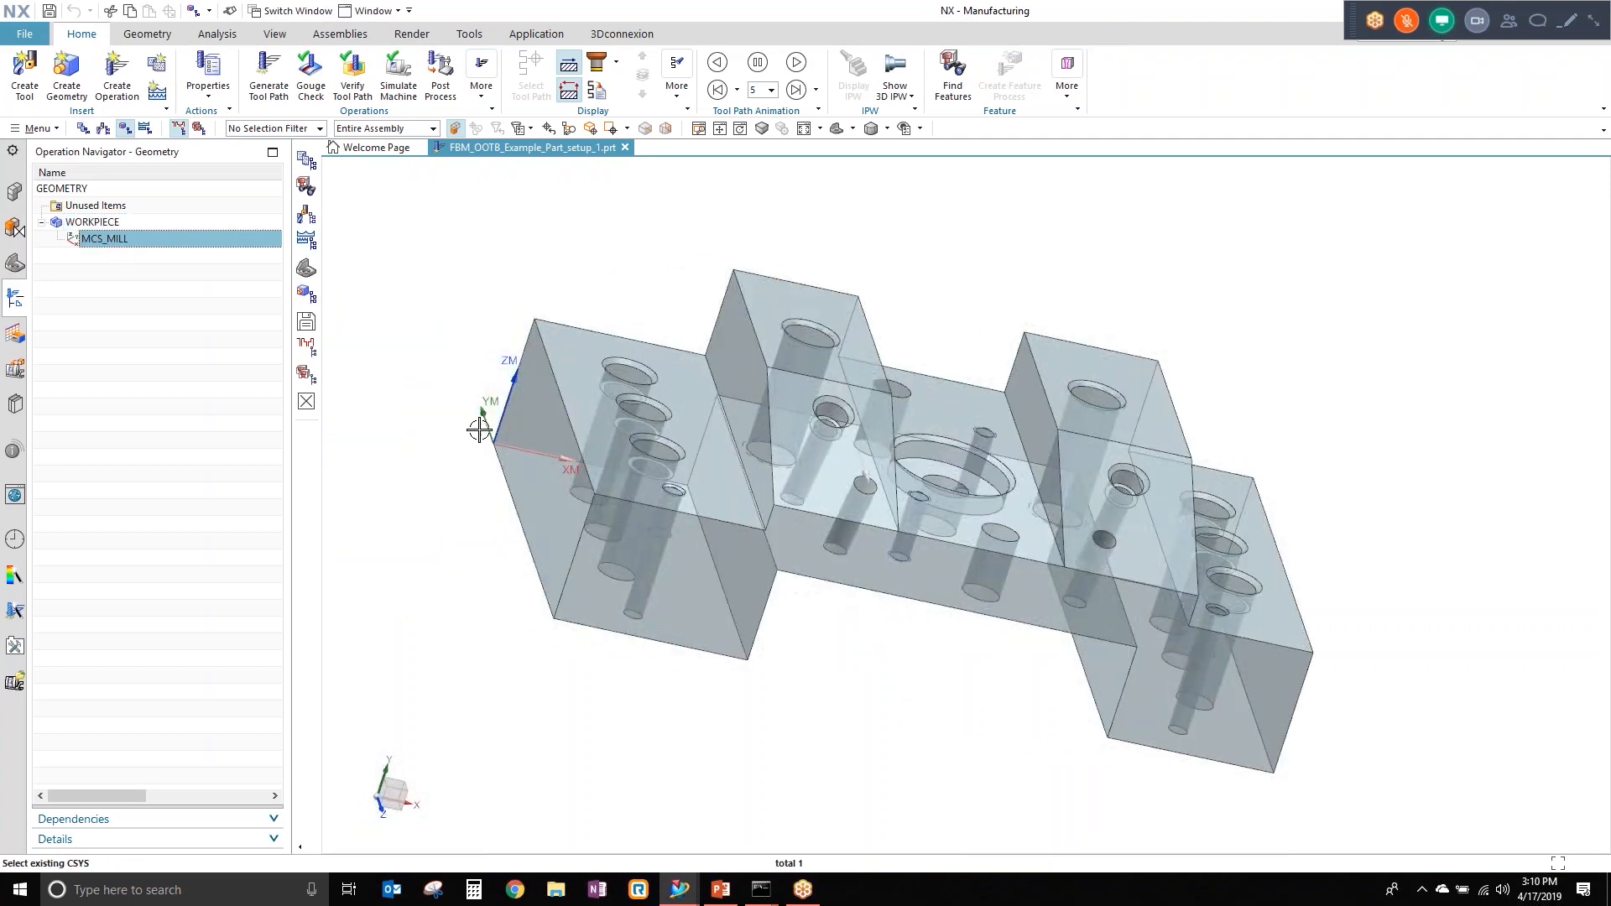
middle_drag(853, 529, 766, 456)
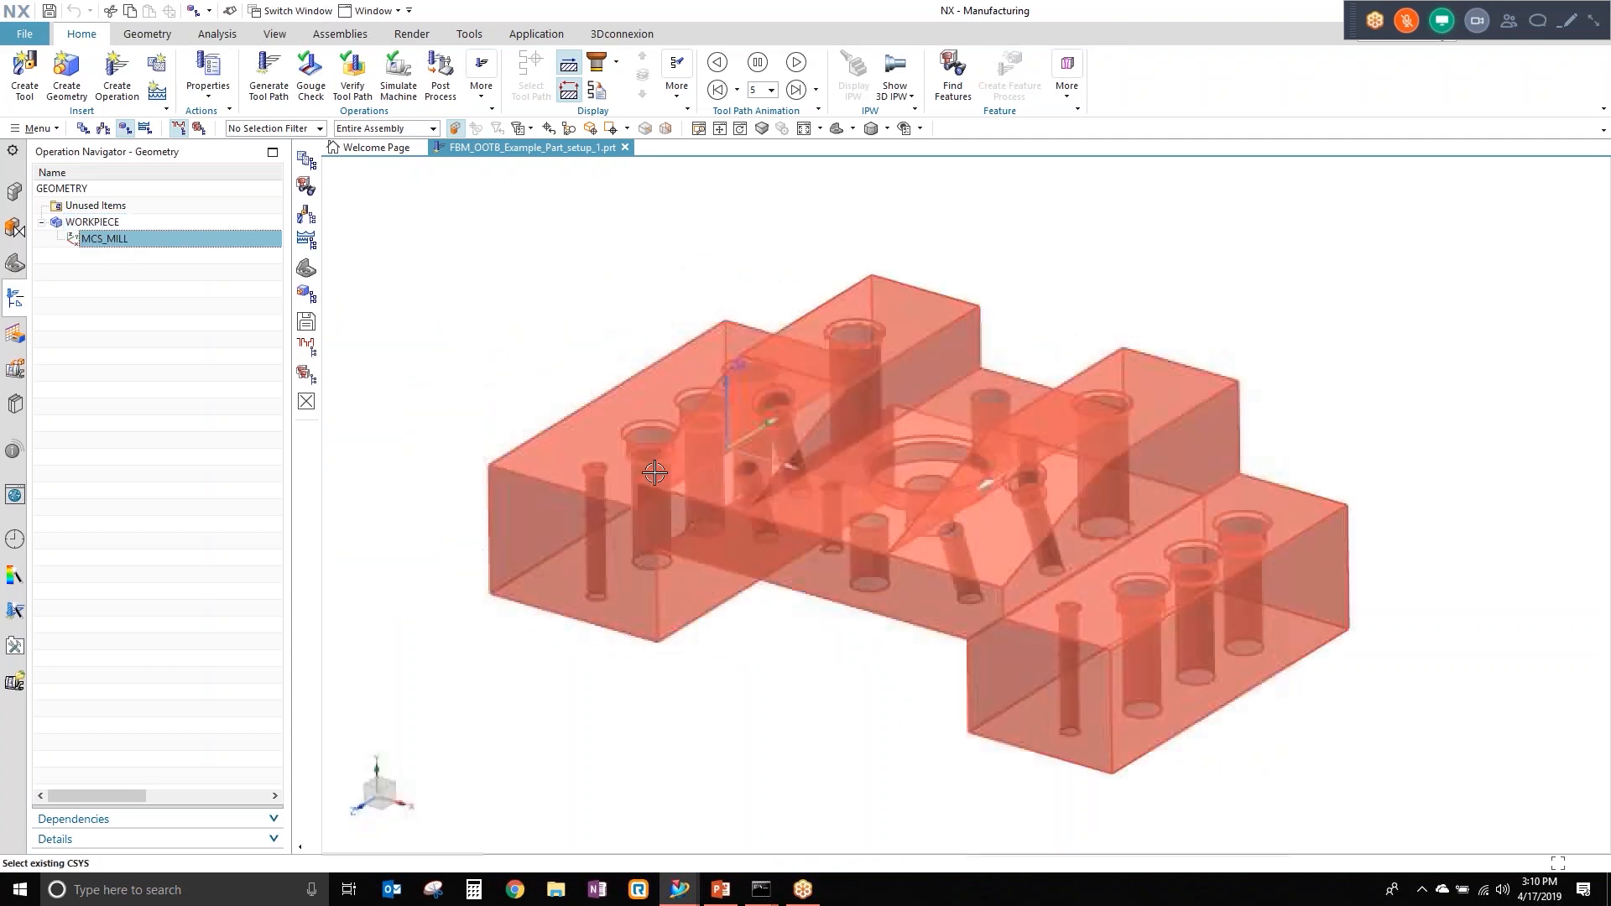
Step: Start Find Features for the example part from the Machining Feature Navigator
click(15, 333)
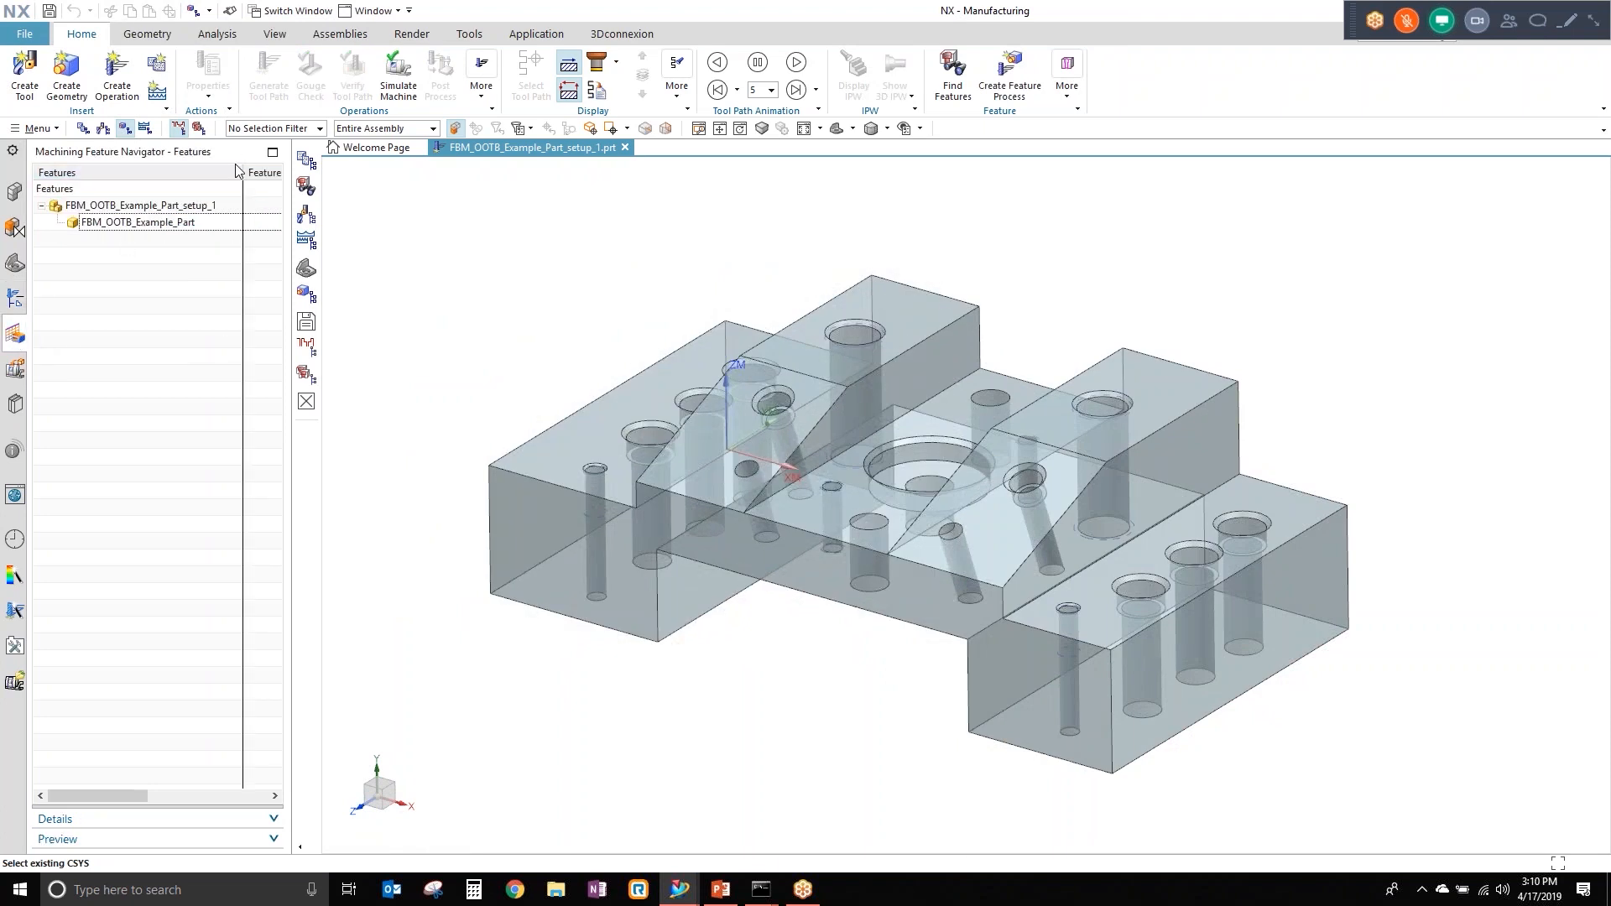
click(18, 301)
click(16, 336)
right_click(131, 295)
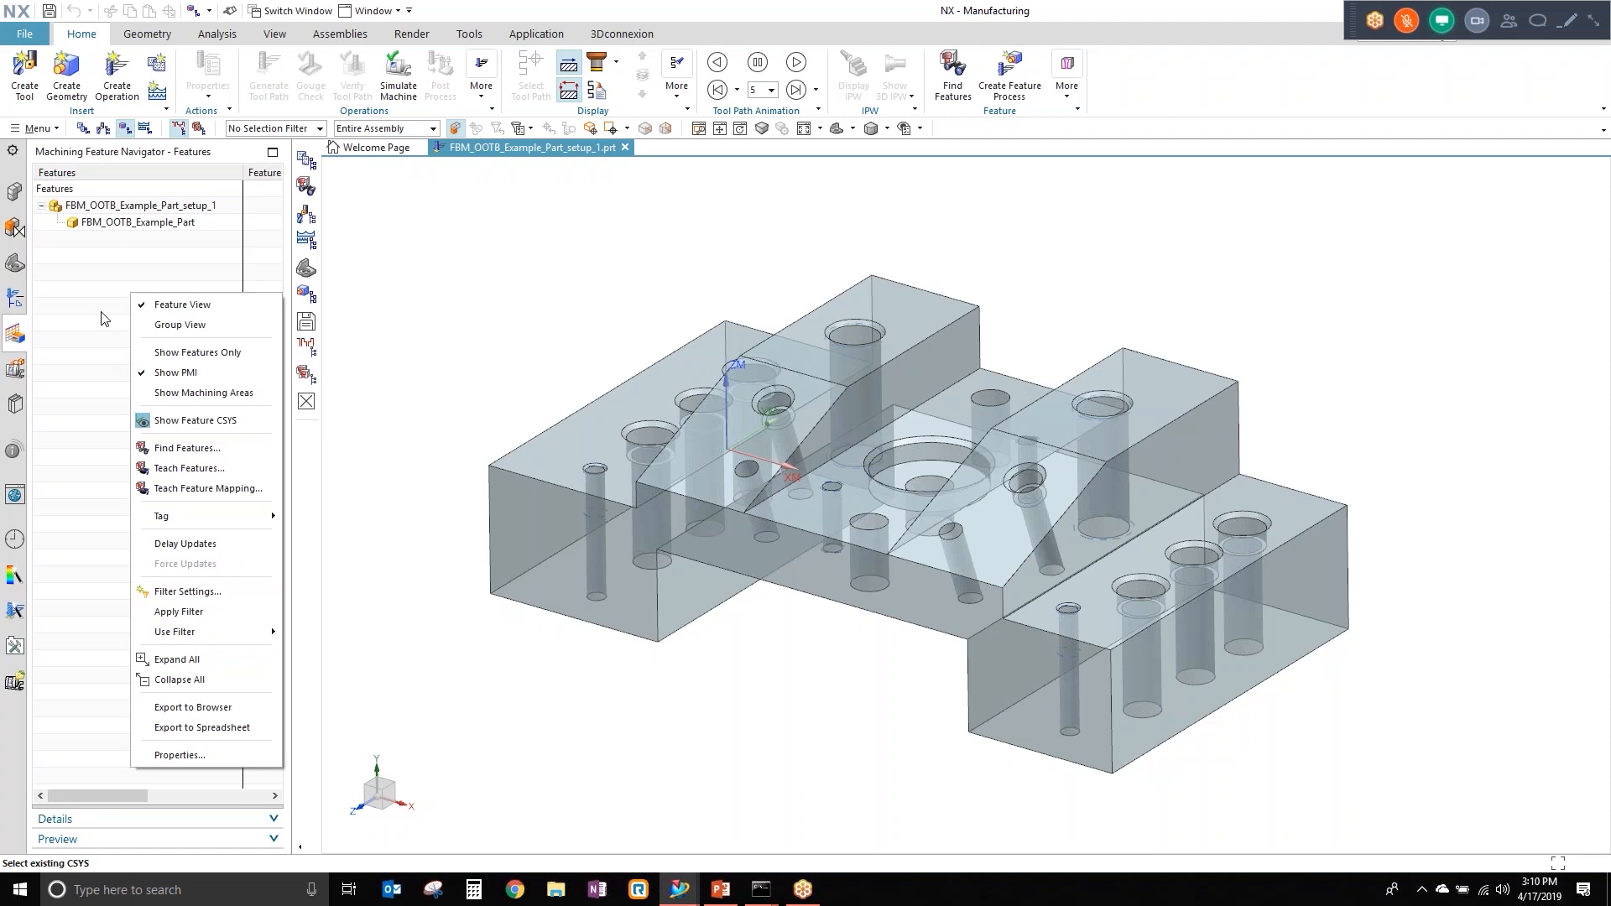
click(99, 287)
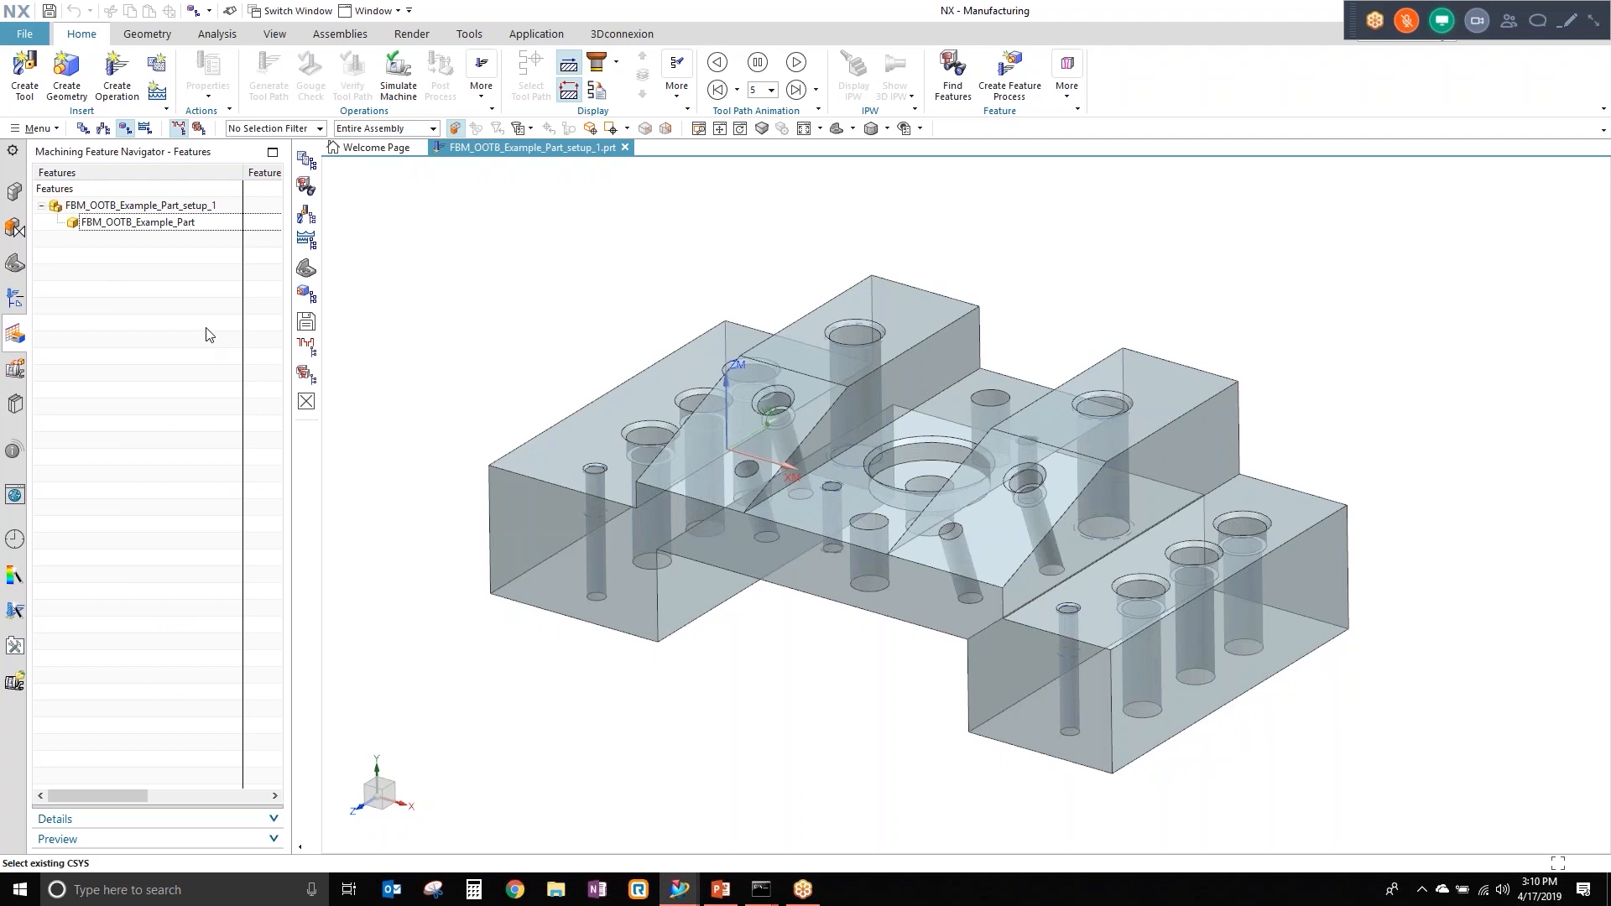
right_click(115, 257)
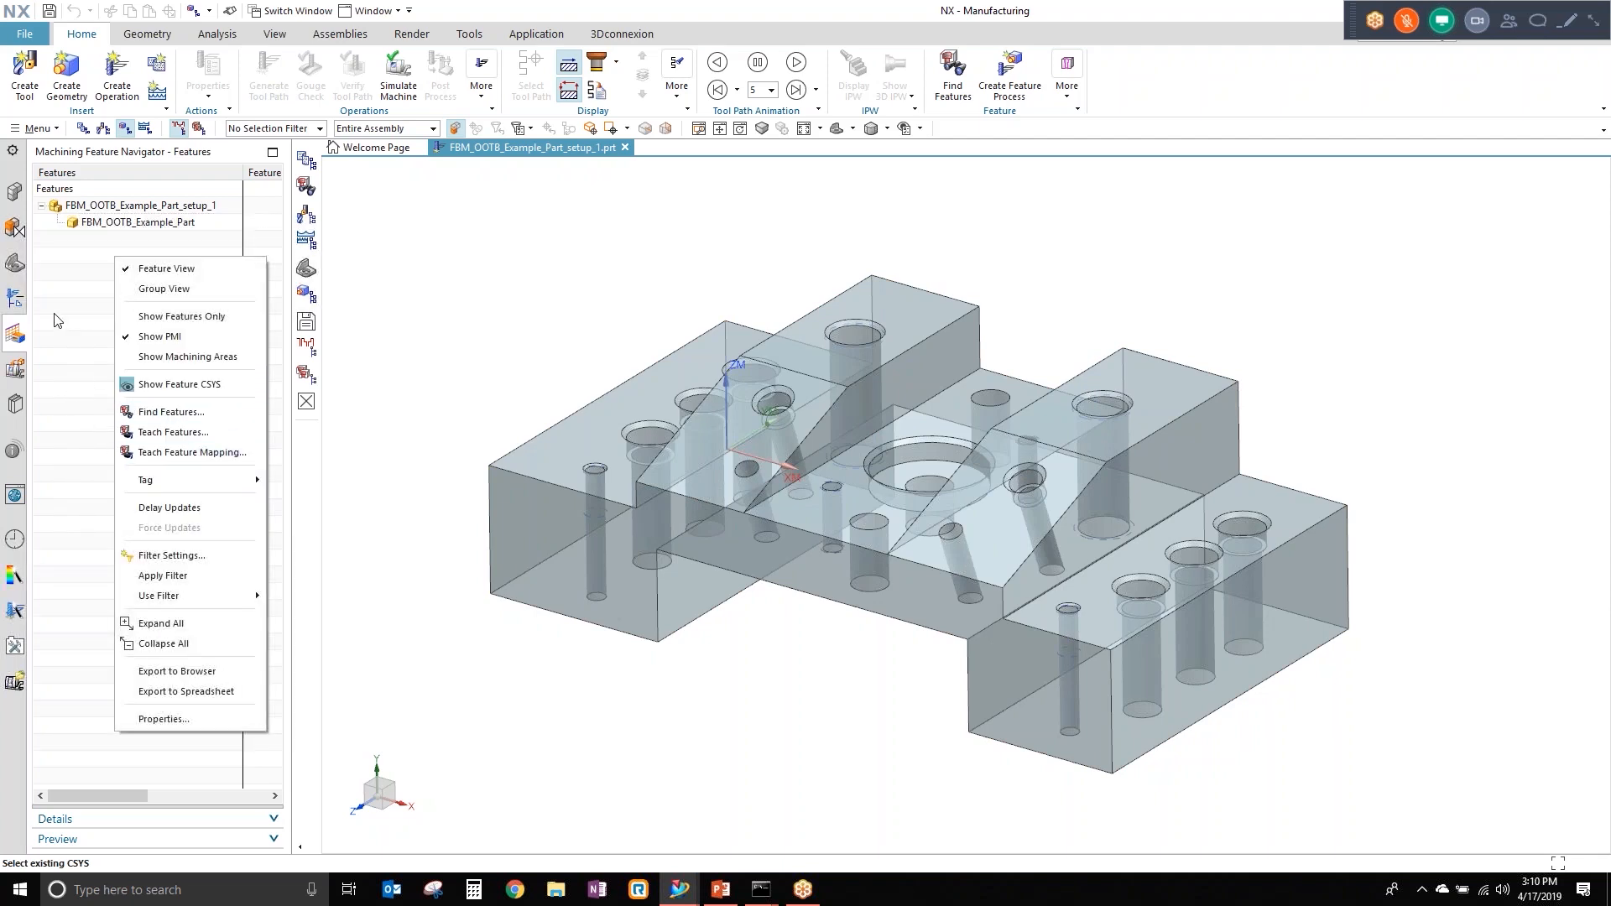
click(210, 411)
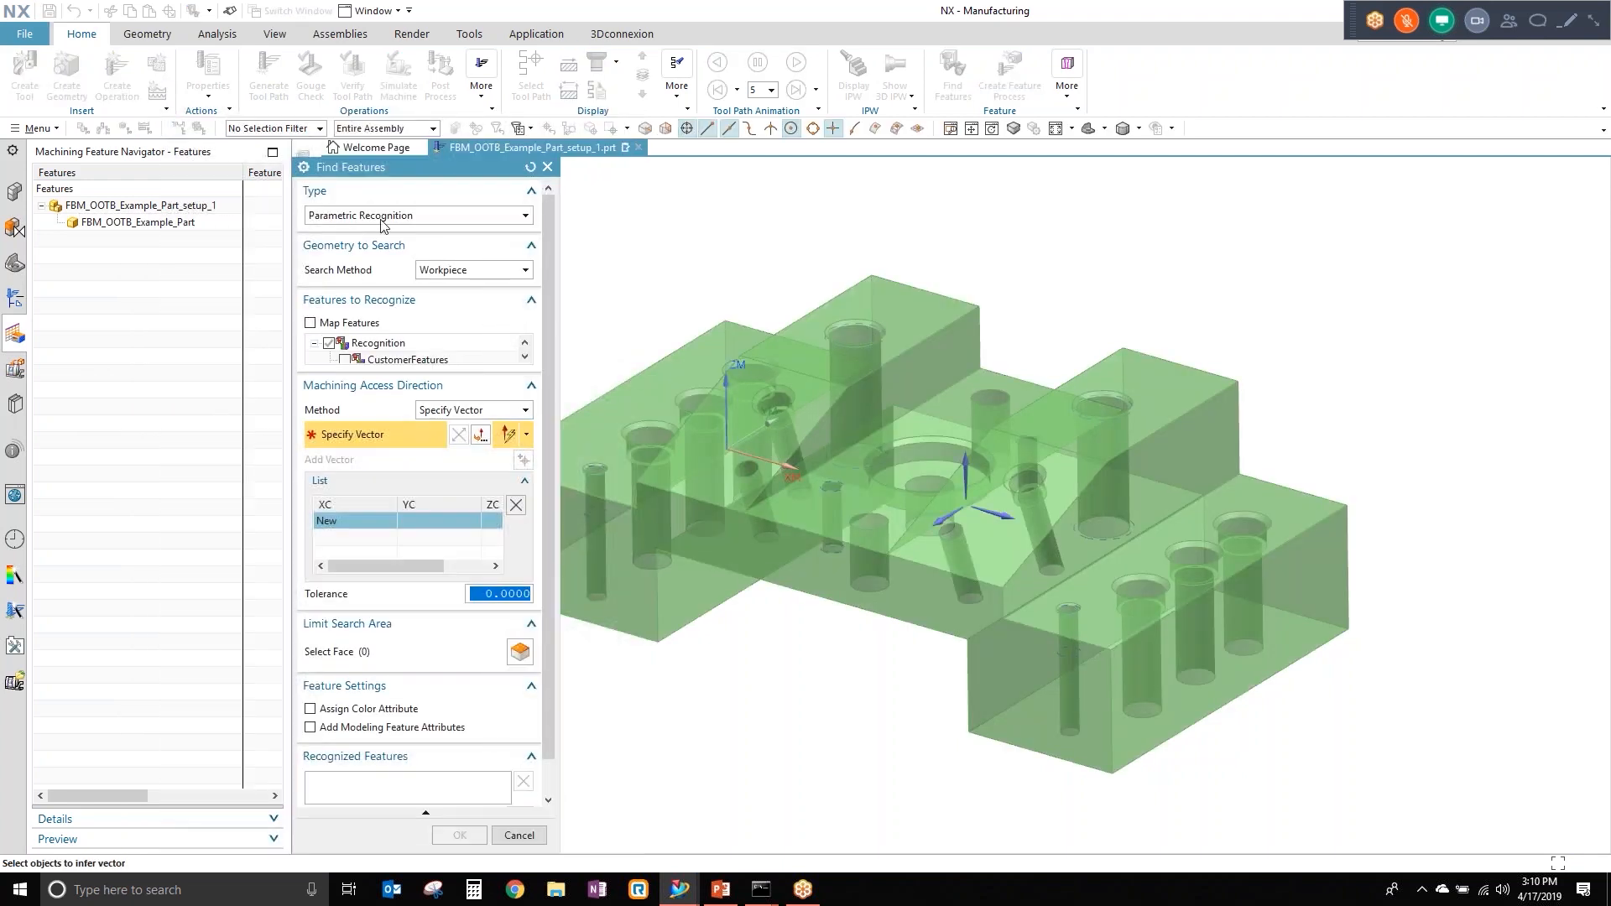
Step: Choose Parametric Recognition as the recognition type and Workpiece as the geometry search method
drag(410, 177, 396, 129)
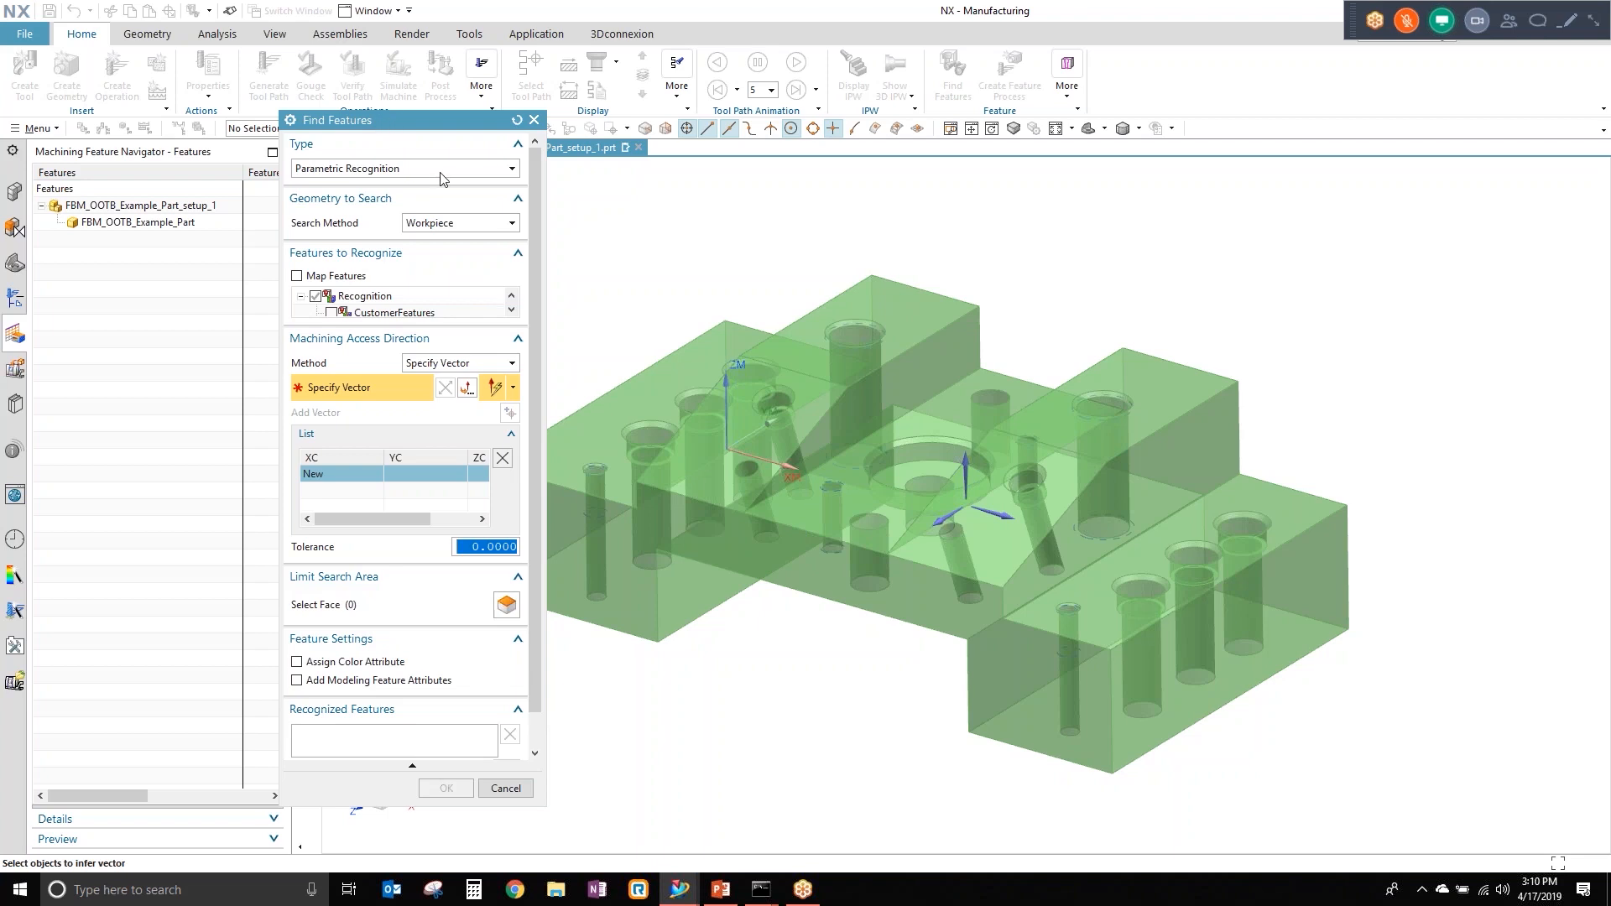
click(502, 178)
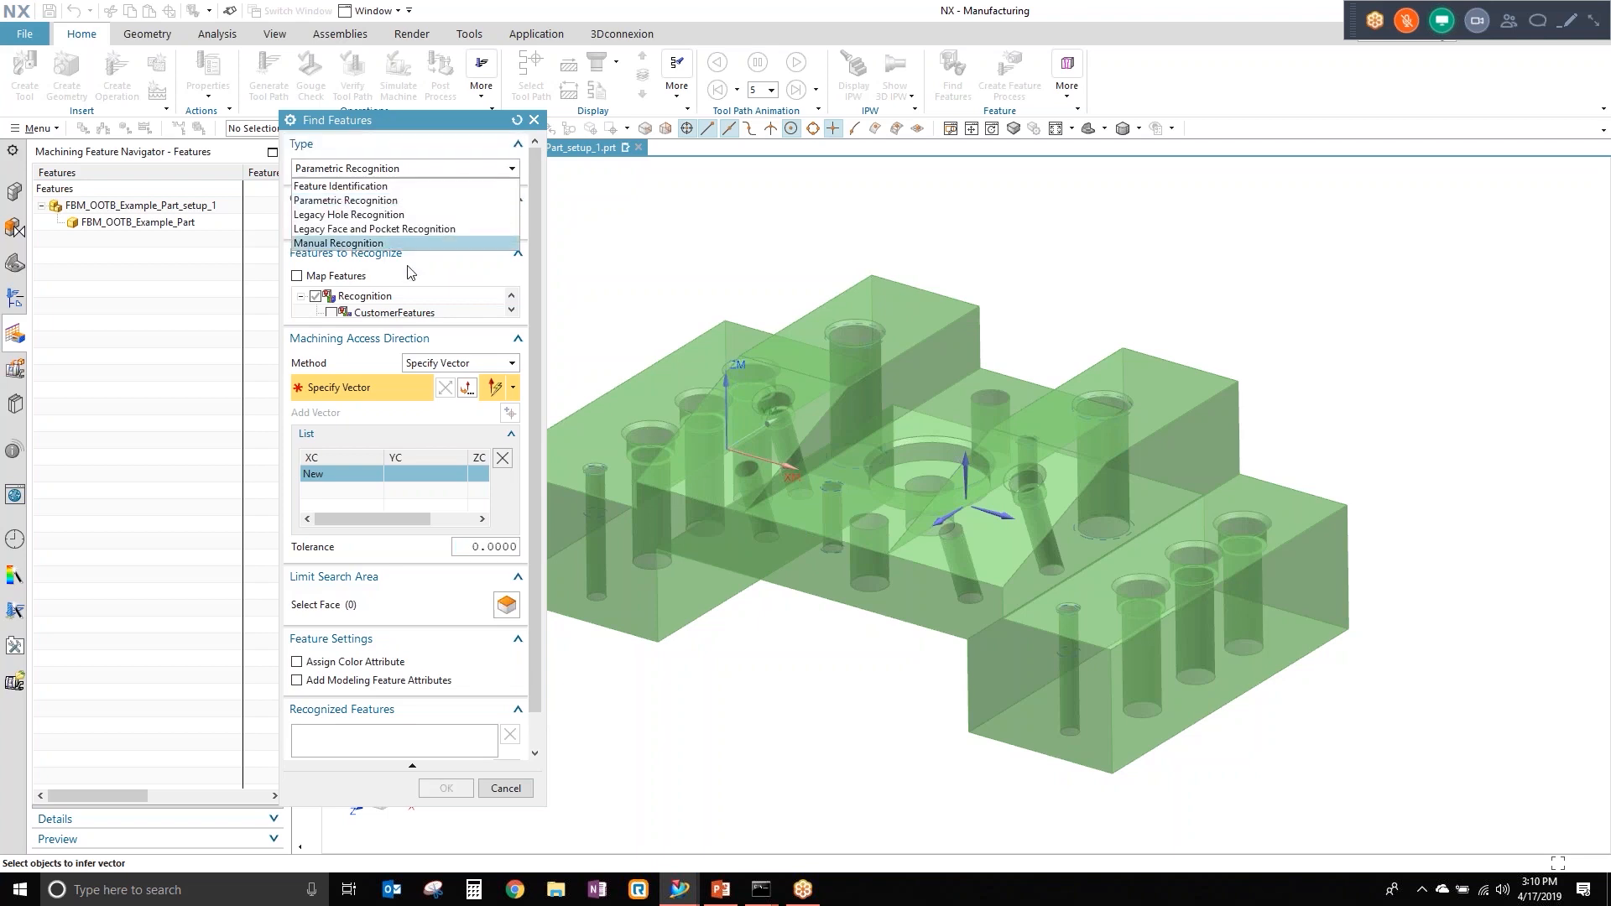
click(415, 200)
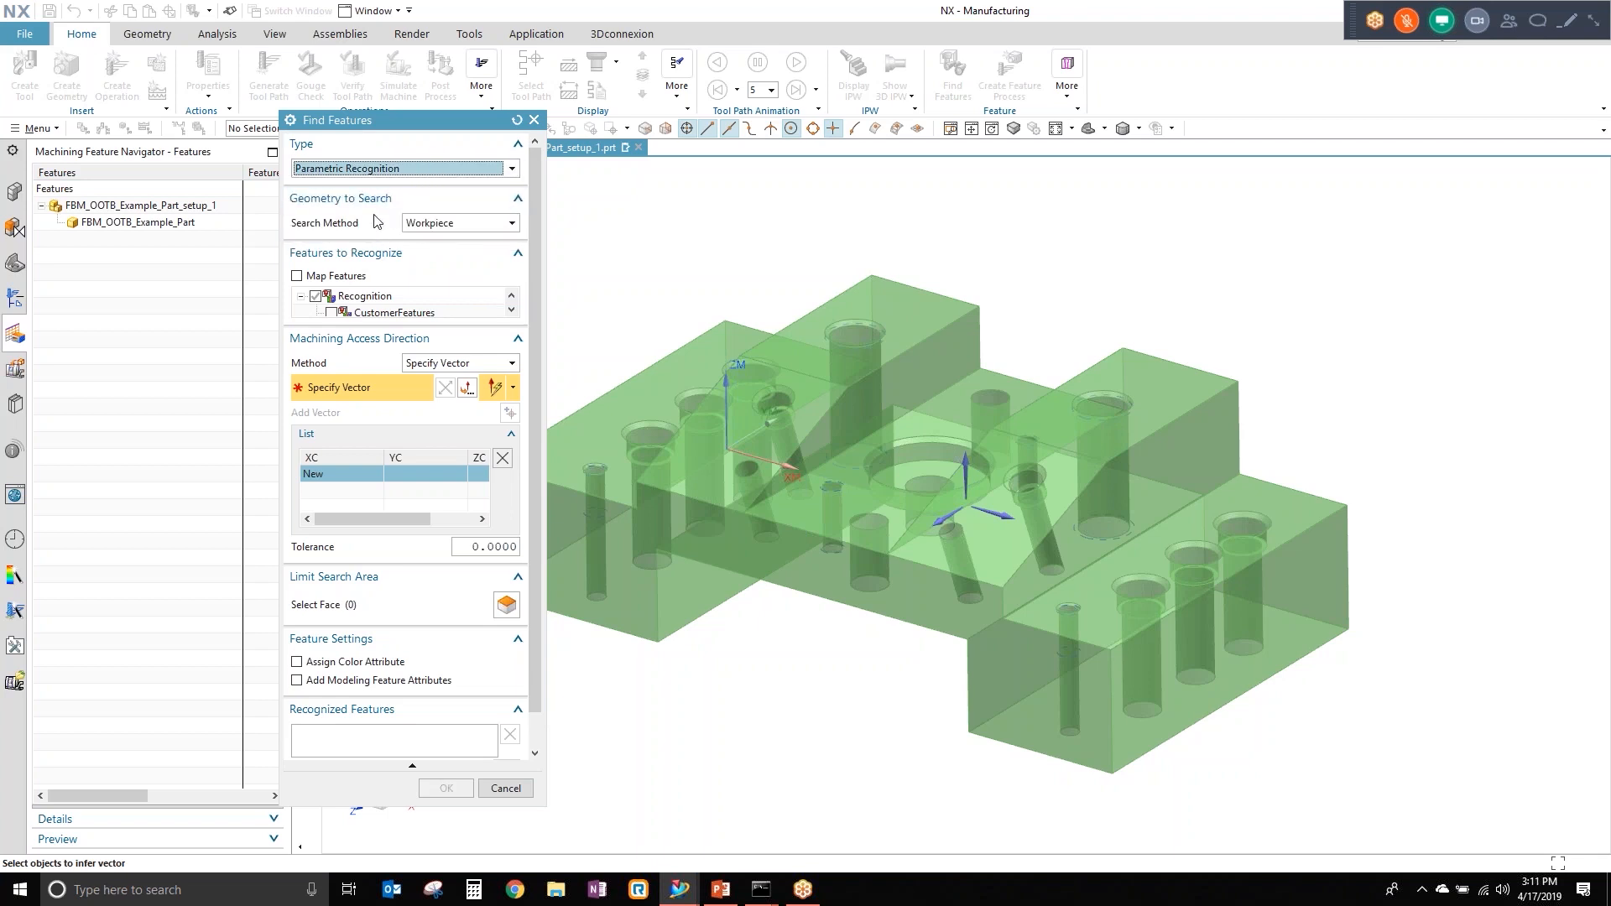
click(467, 225)
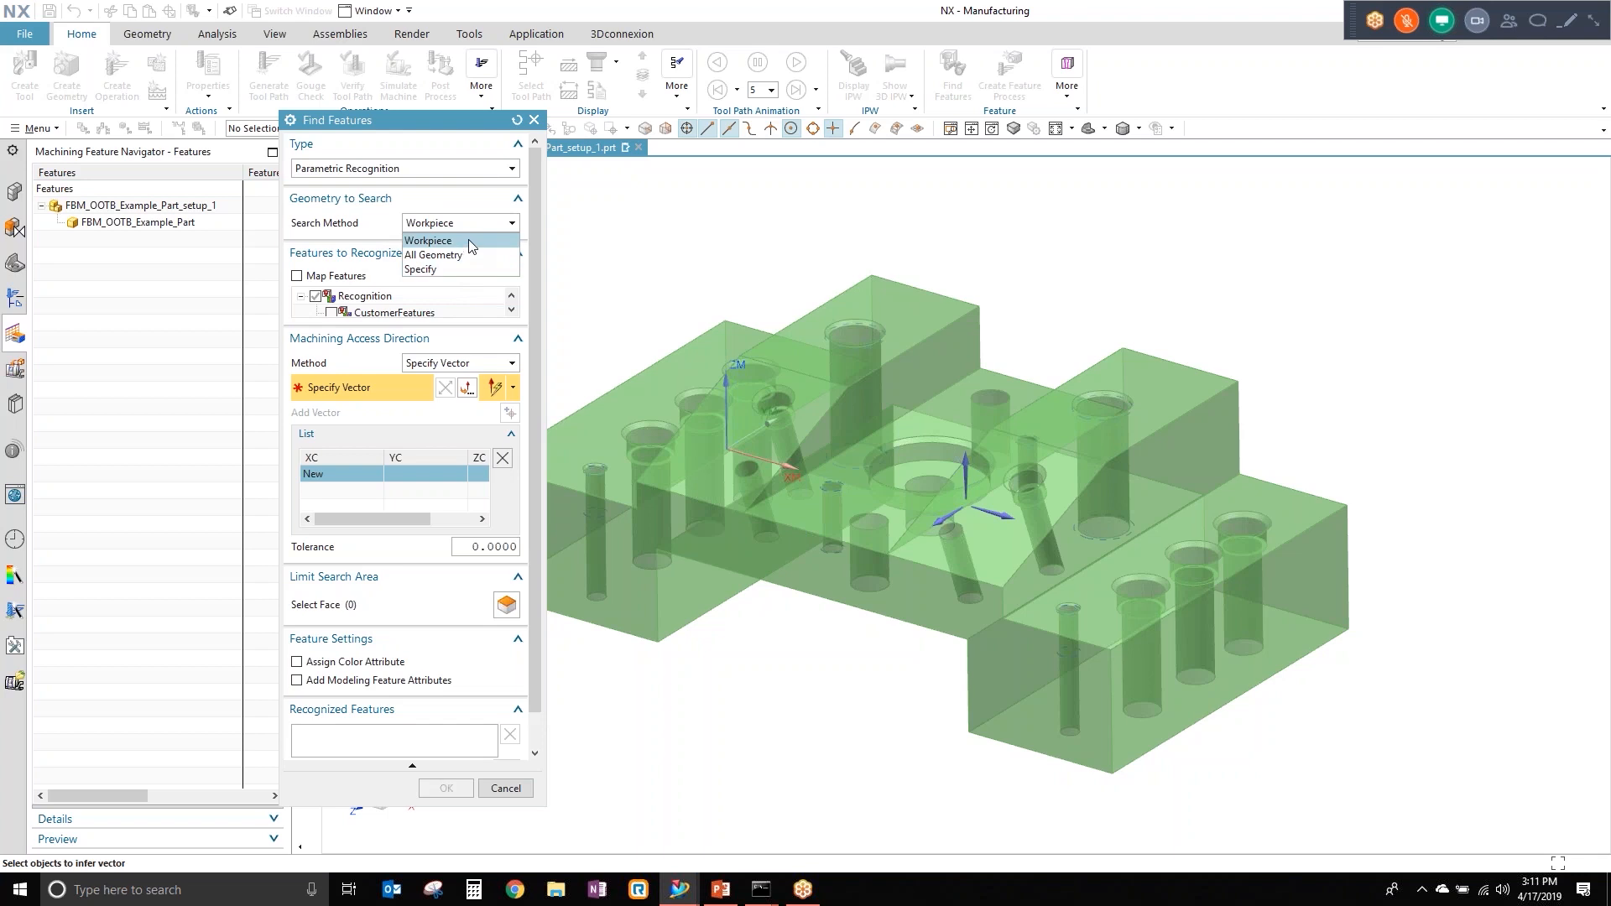
click(469, 242)
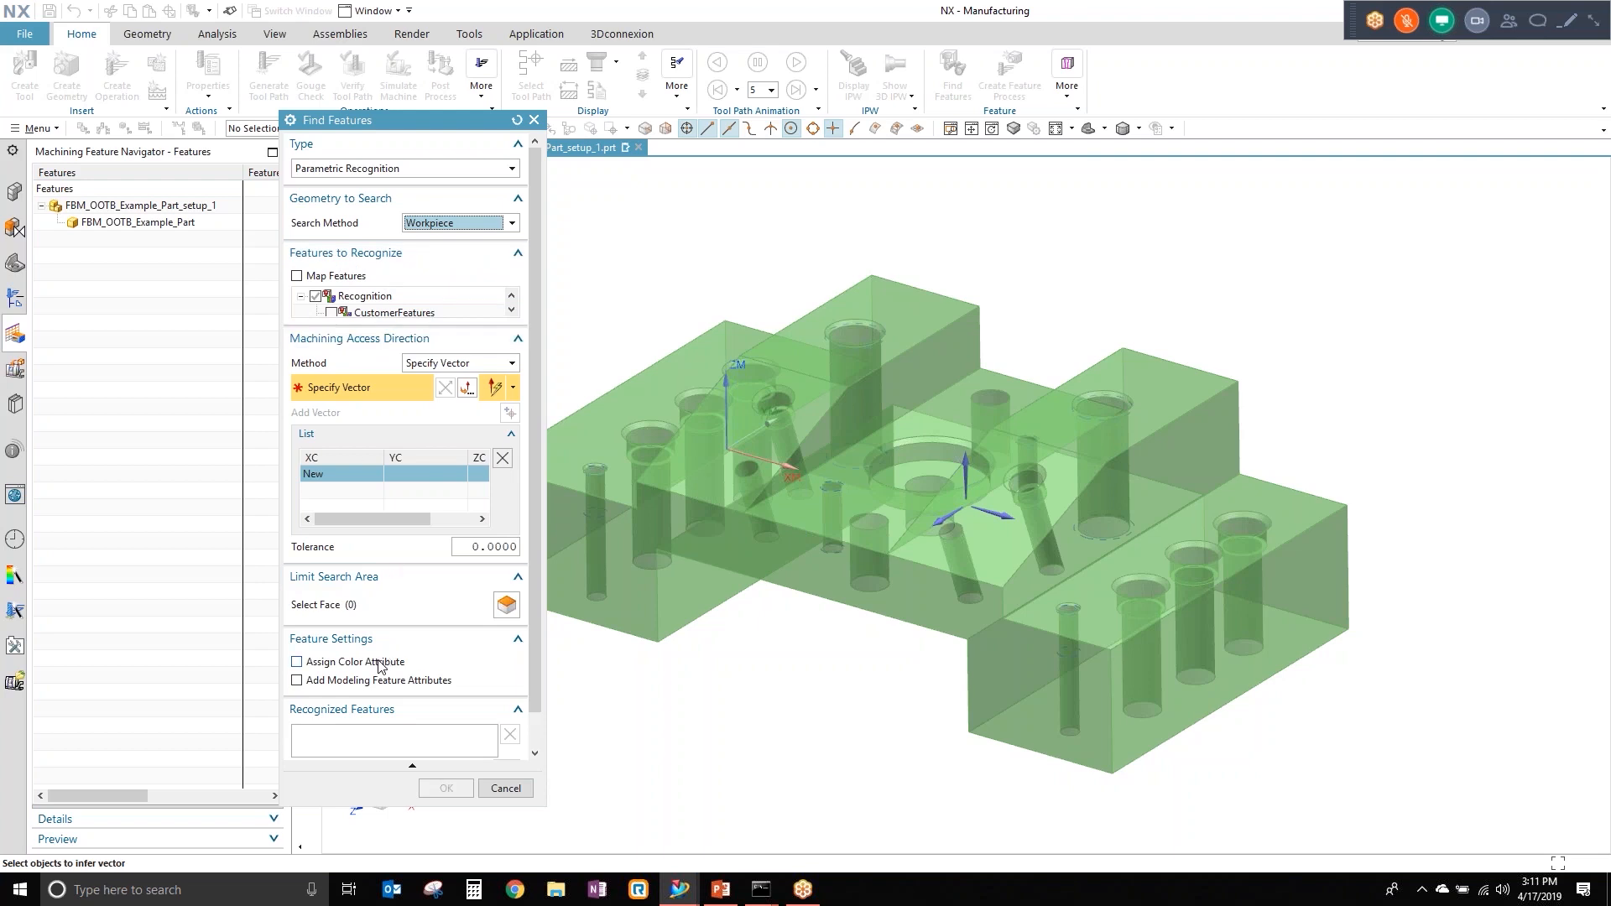
Step: Enlarge the list of features to recognize and expand all of its parametric feature categories
click(359, 709)
click(351, 641)
click(336, 576)
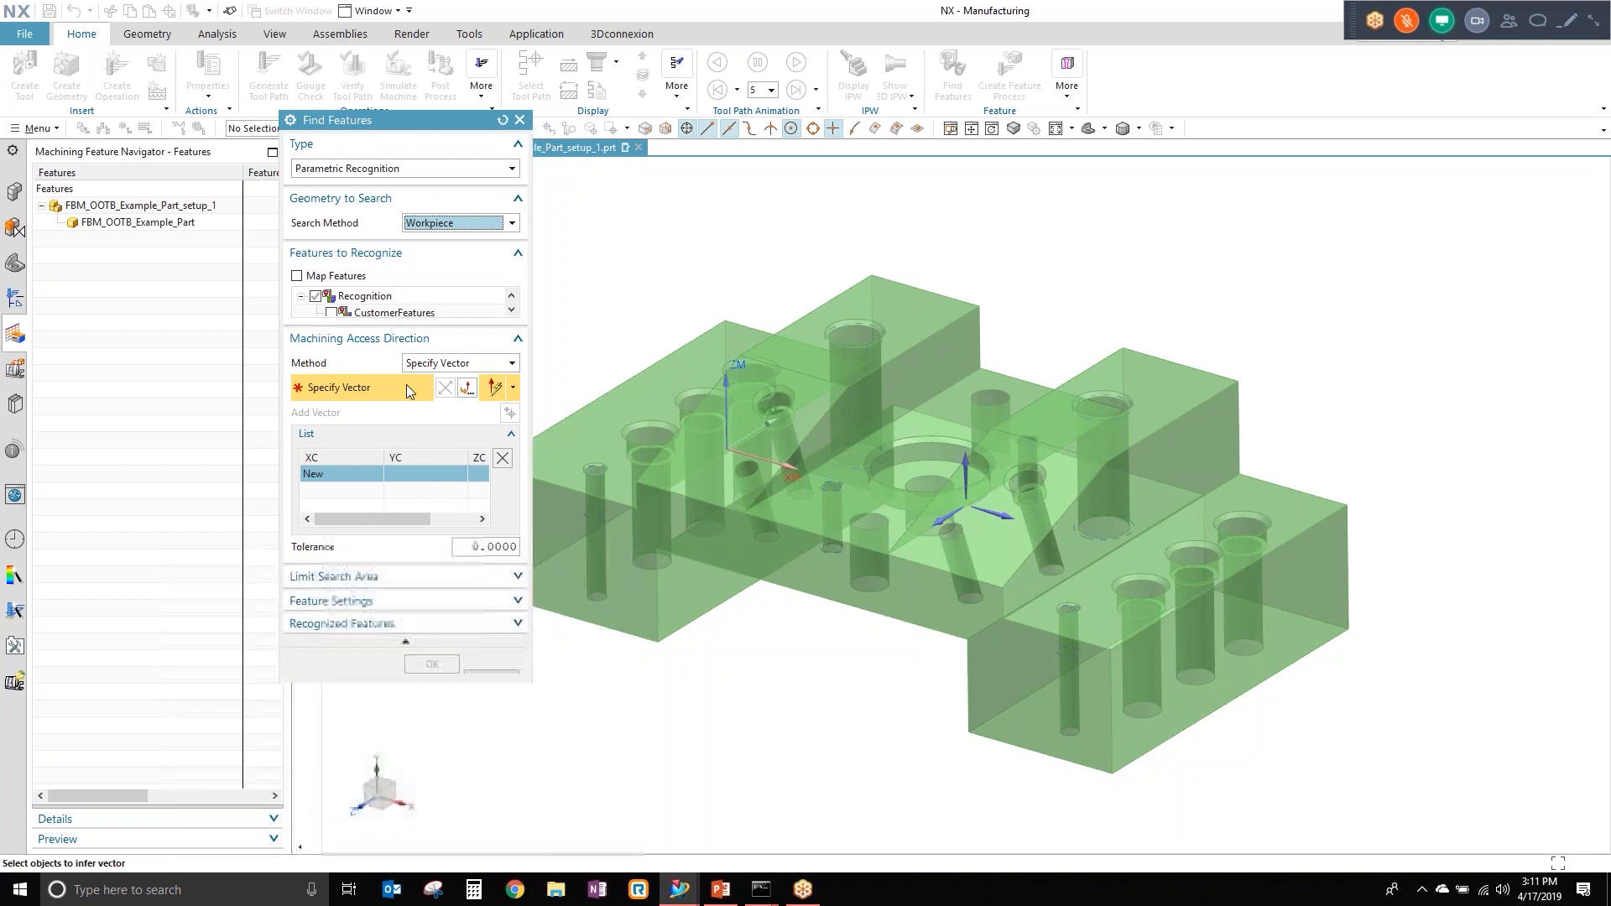
click(411, 339)
drag(375, 464, 375, 810)
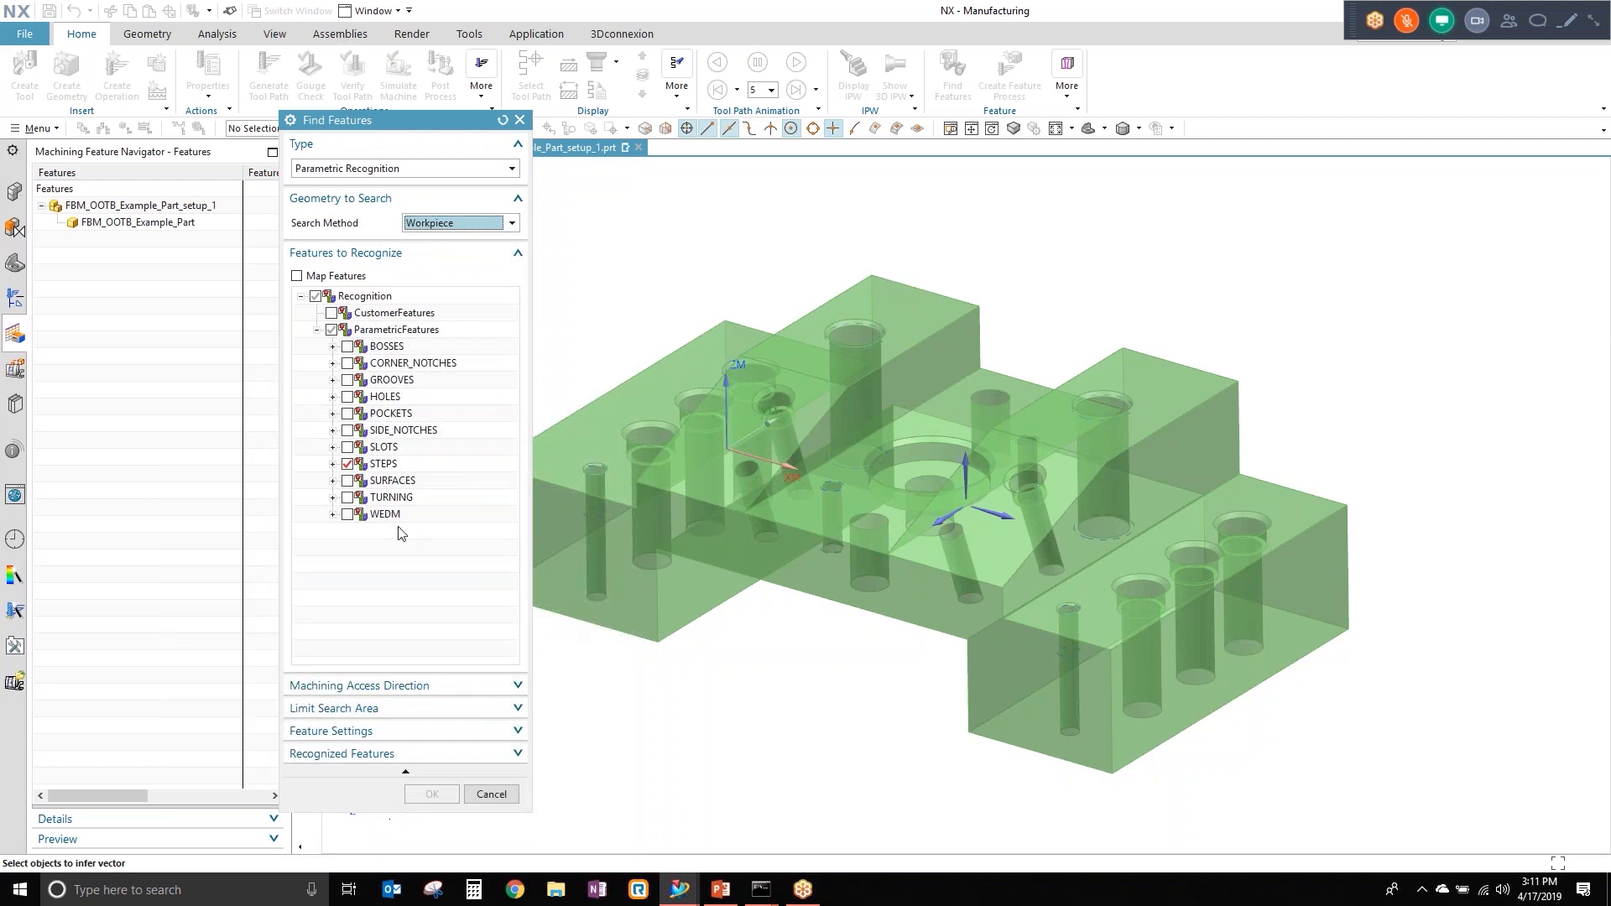
right_click(368, 544)
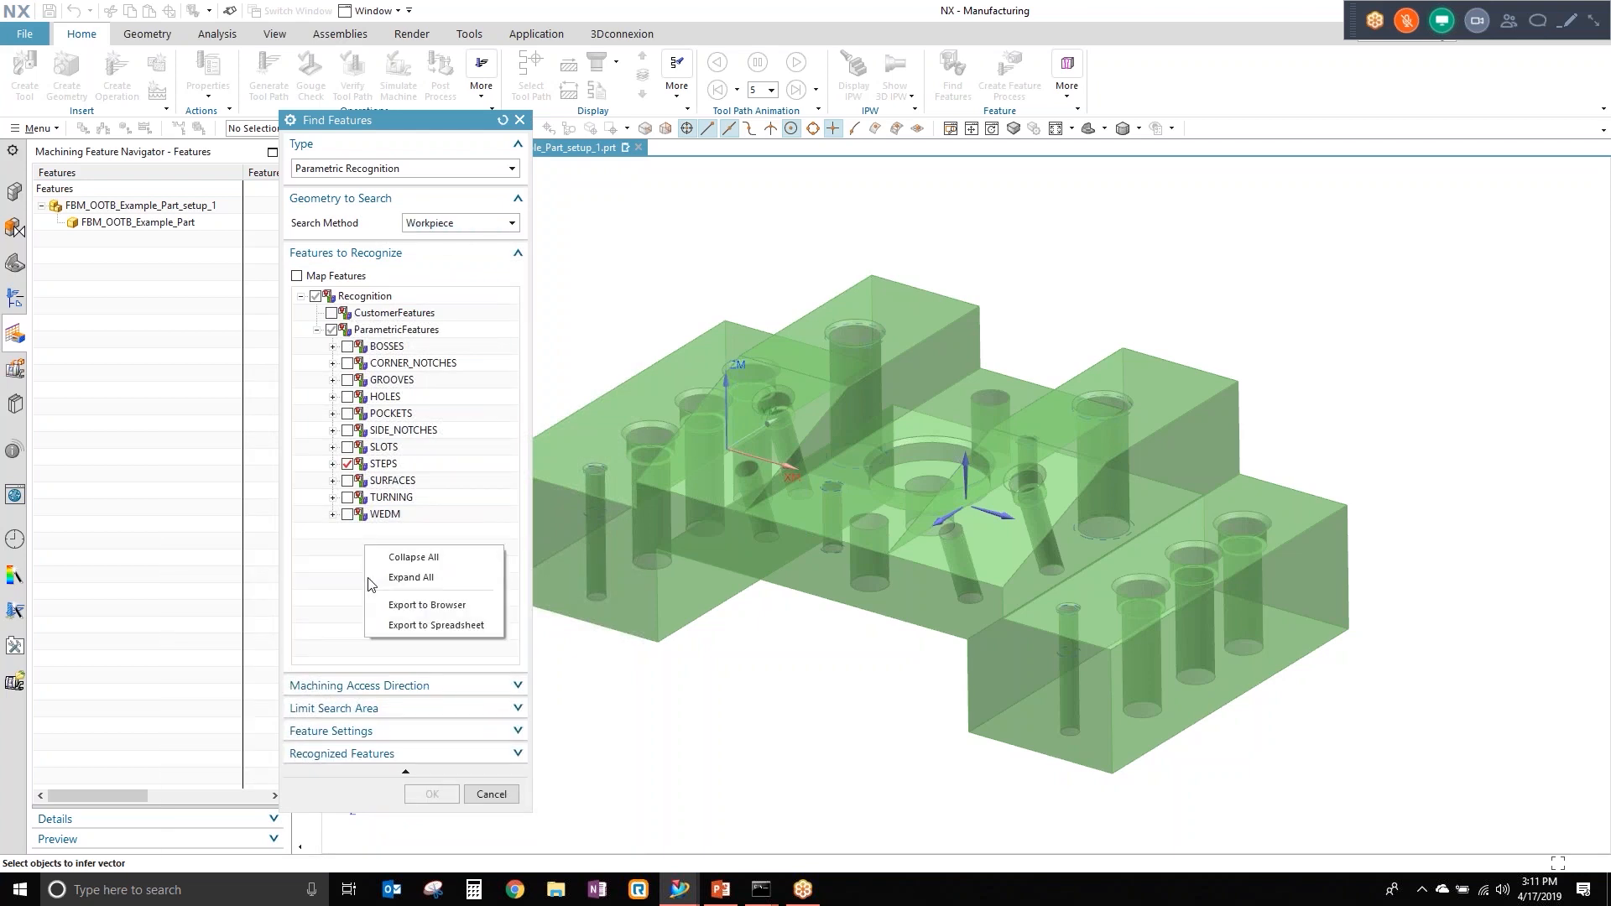
click(405, 581)
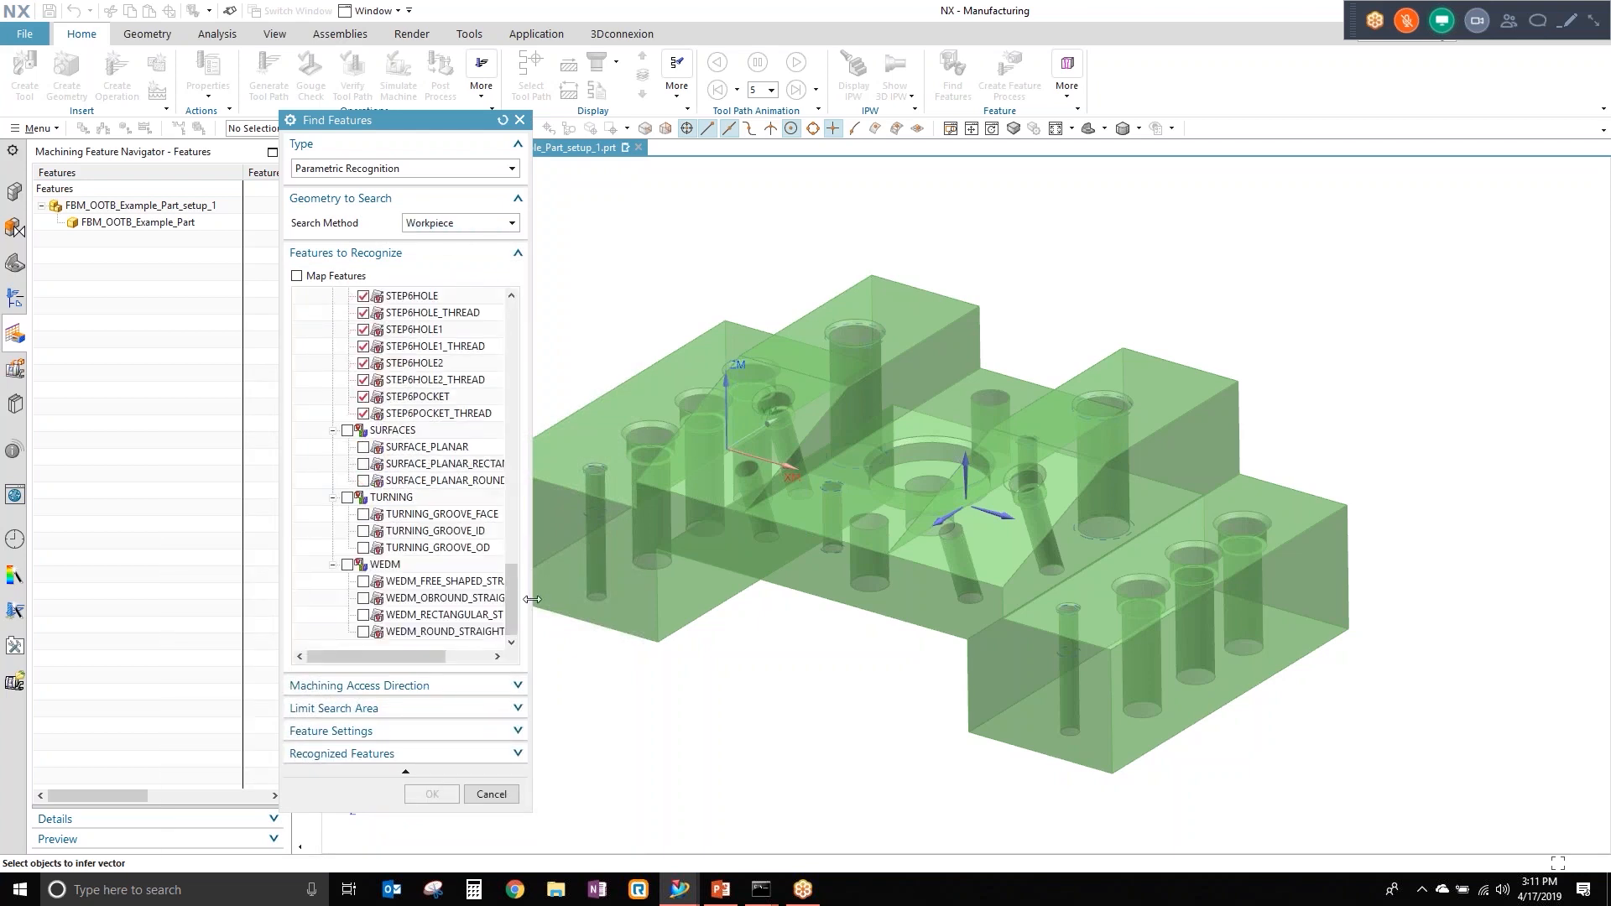
Step: Examine the recognizable feature types, including bosses, holes, pockets, slots and the enabled STEPS hole and pocket variants
drag(515, 607, 492, 340)
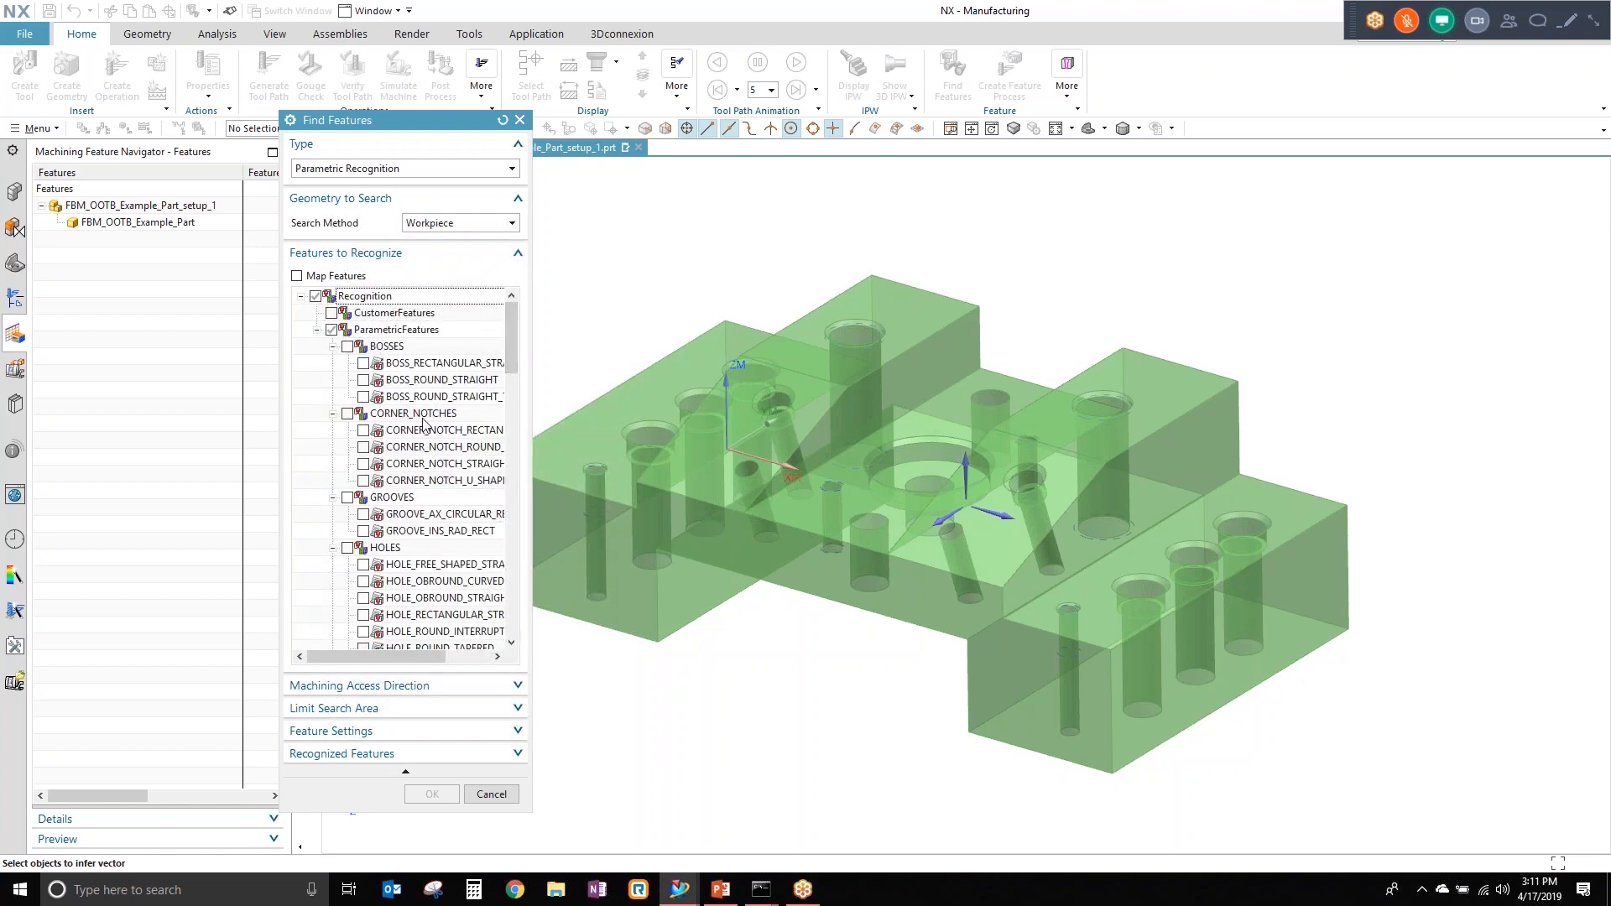
drag(512, 360, 517, 493)
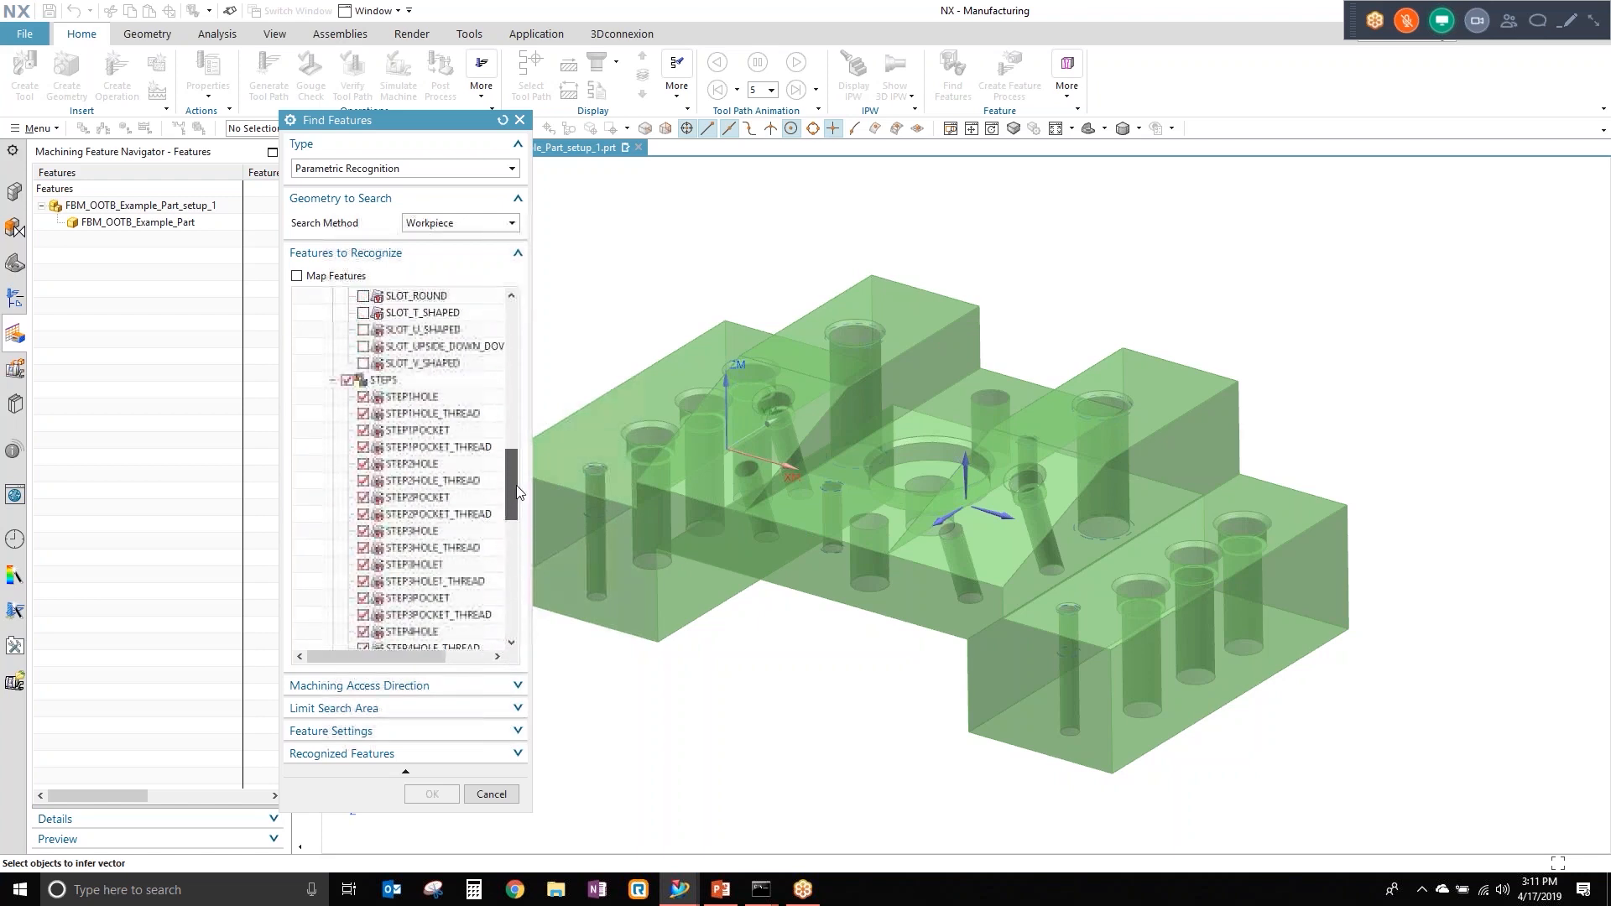
scroll(515, 493, up, 1)
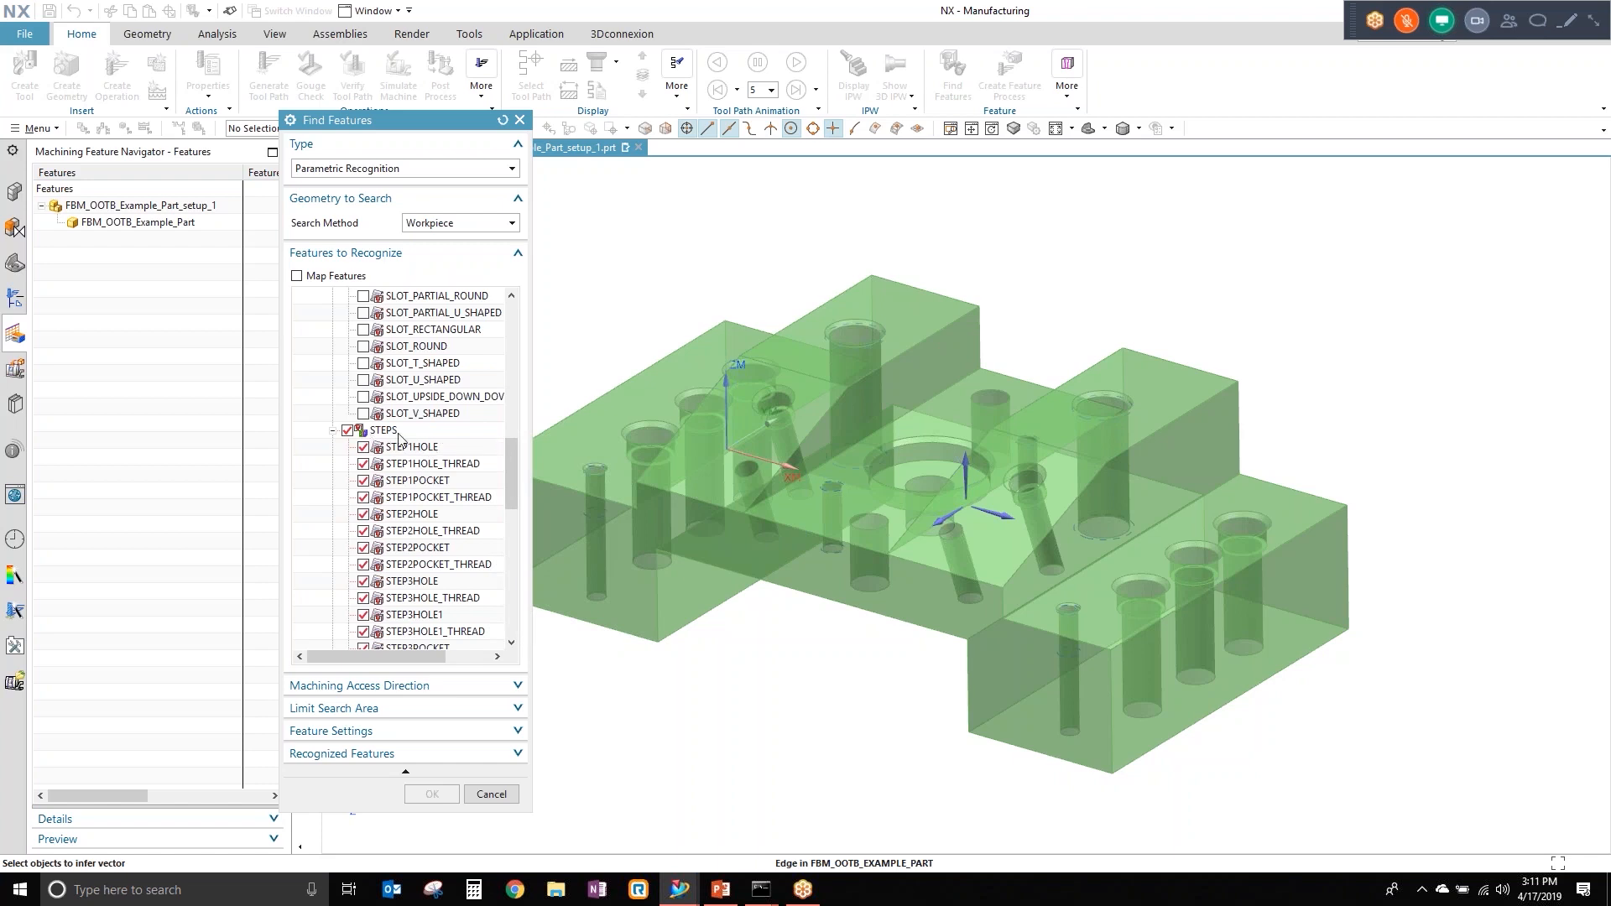
drag(509, 450, 510, 448)
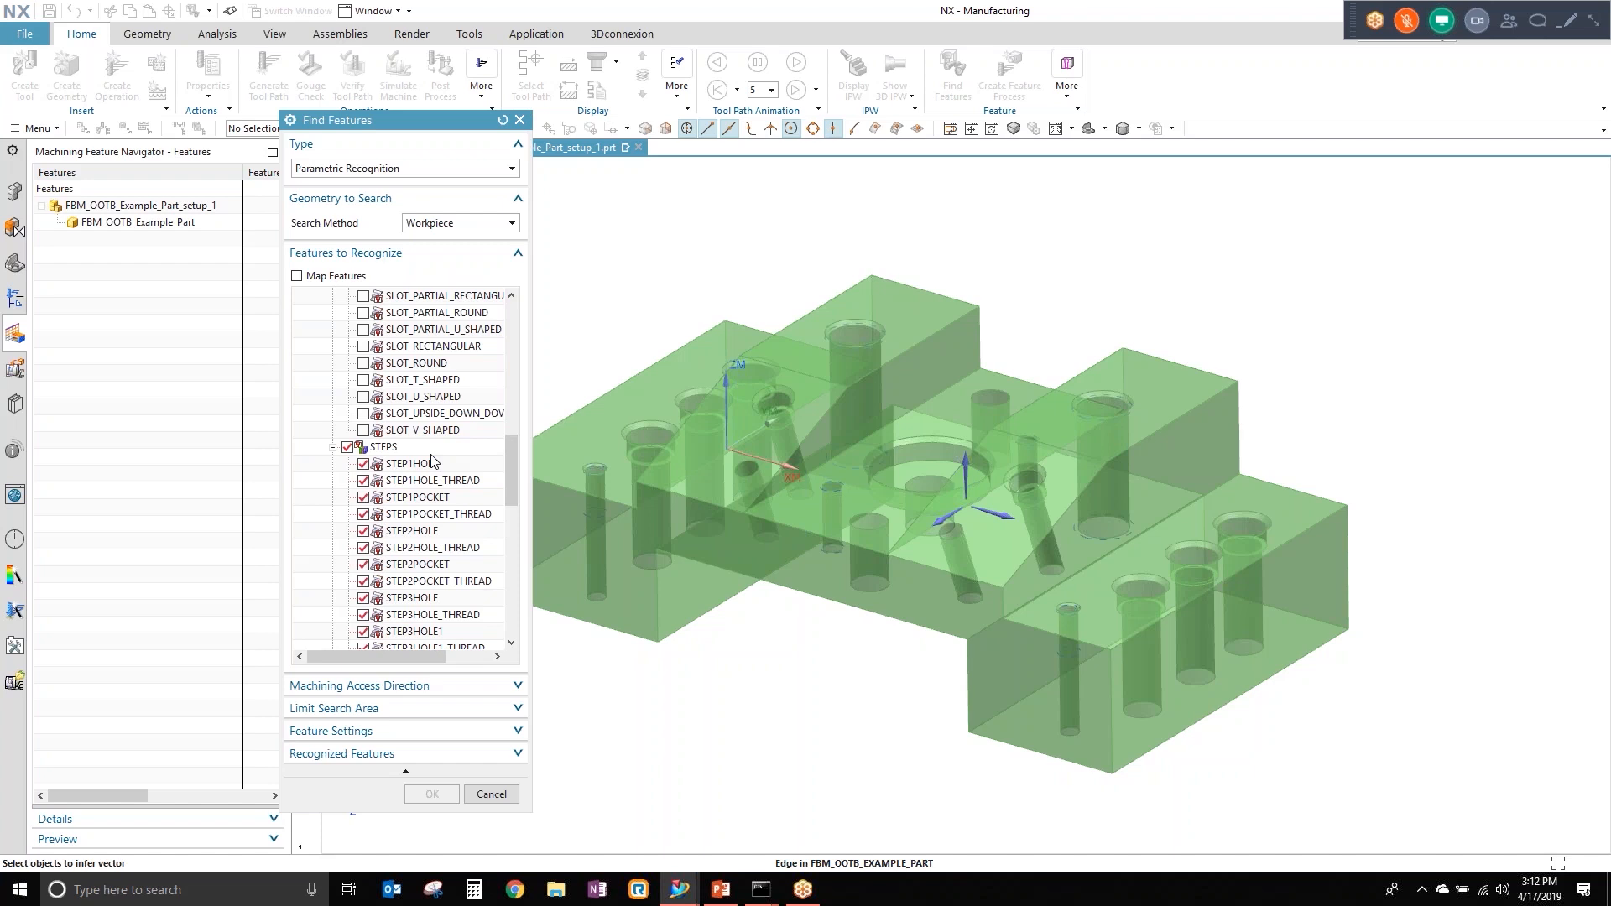
scroll(433, 460, up, 3)
drag(507, 458, 514, 403)
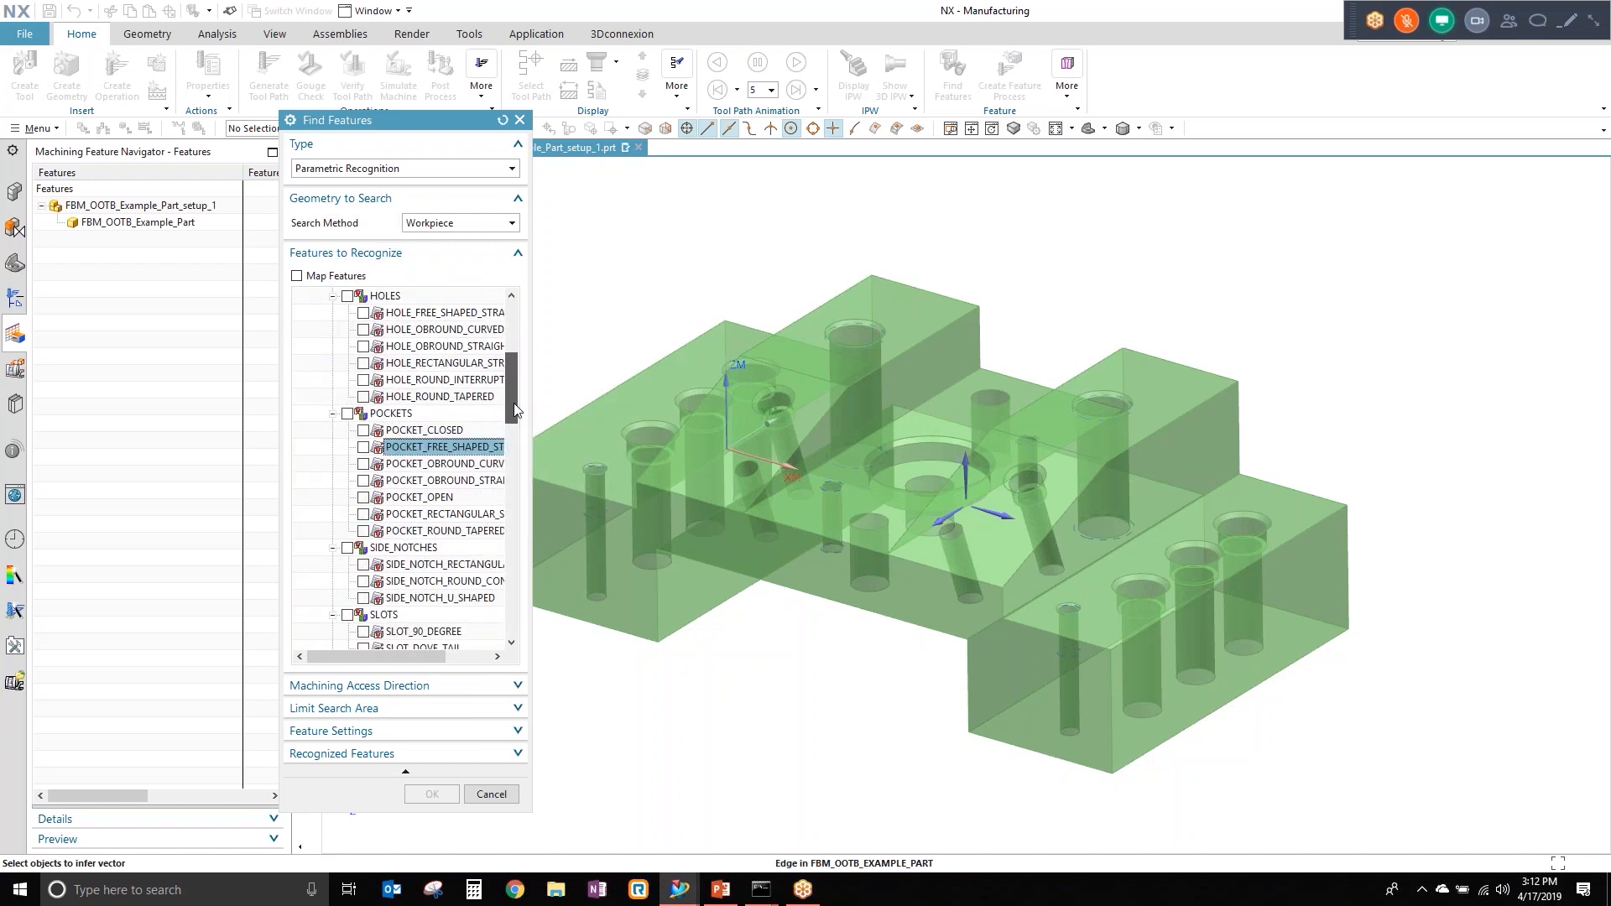
drag(515, 403, 522, 510)
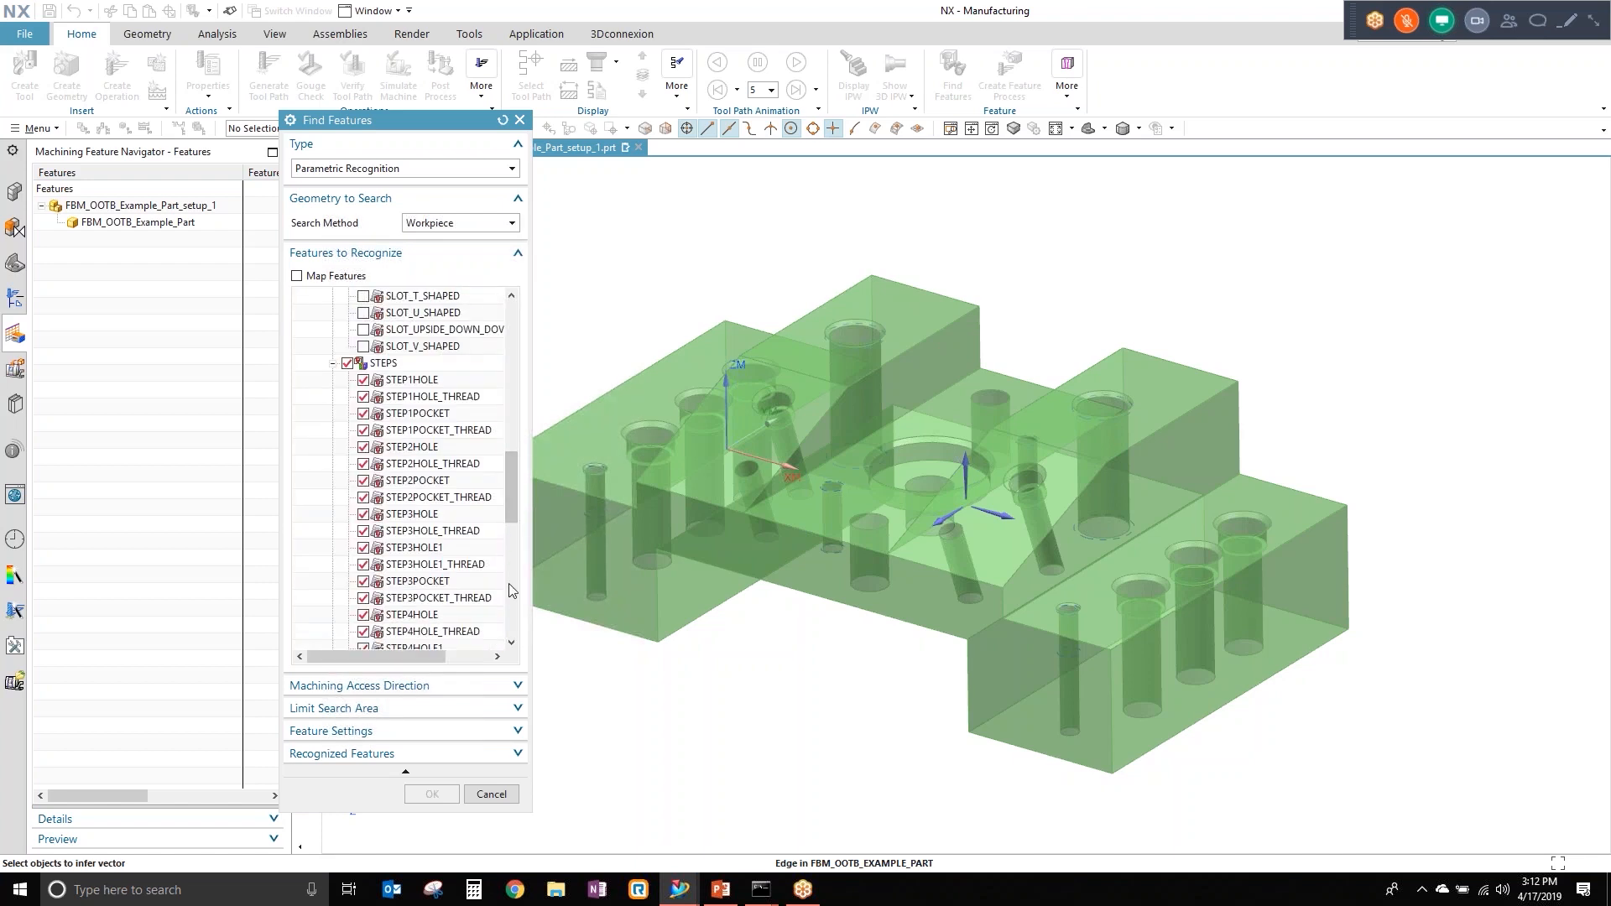
click(386, 257)
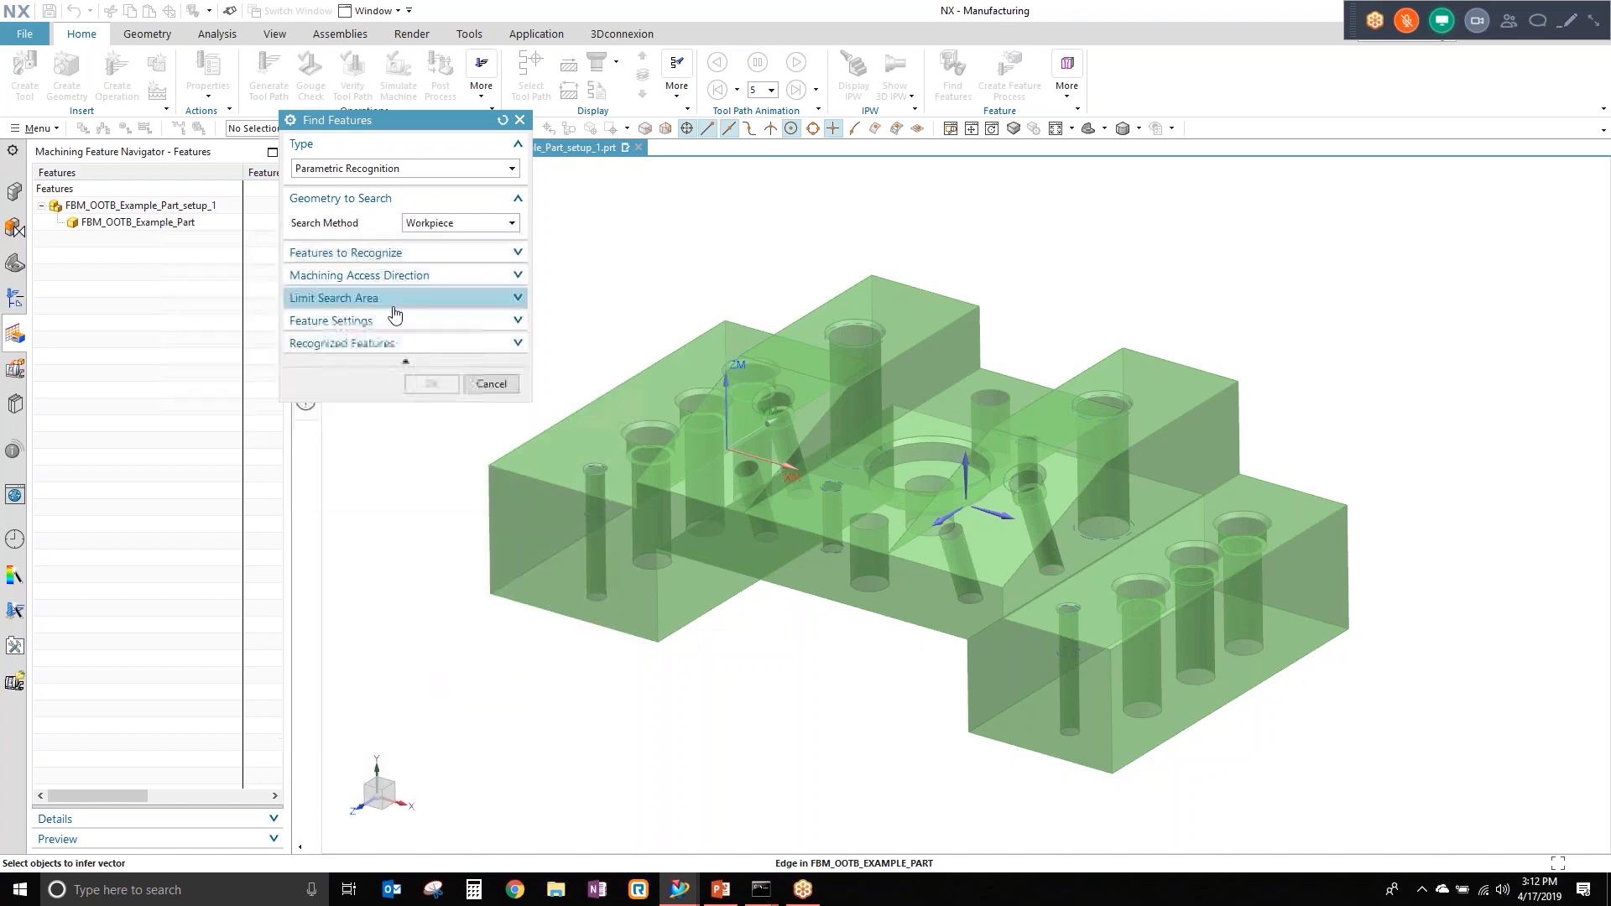
Step: Define the machining access direction normal to the upper face of the left end block, and run the feature search
click(392, 345)
click(384, 320)
click(384, 300)
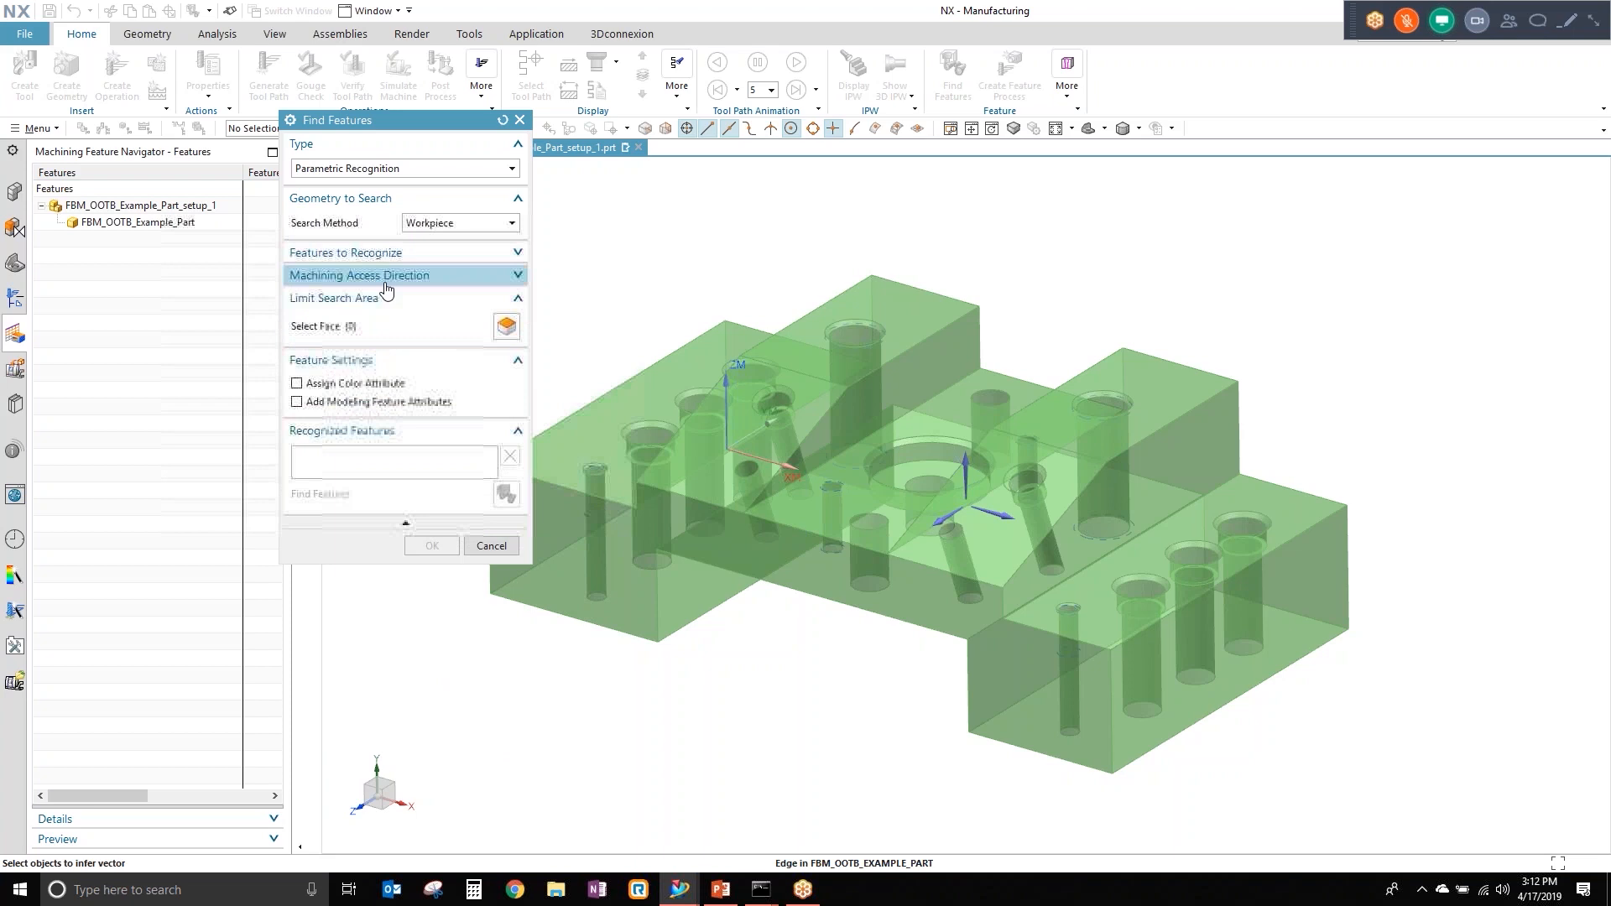
click(450, 275)
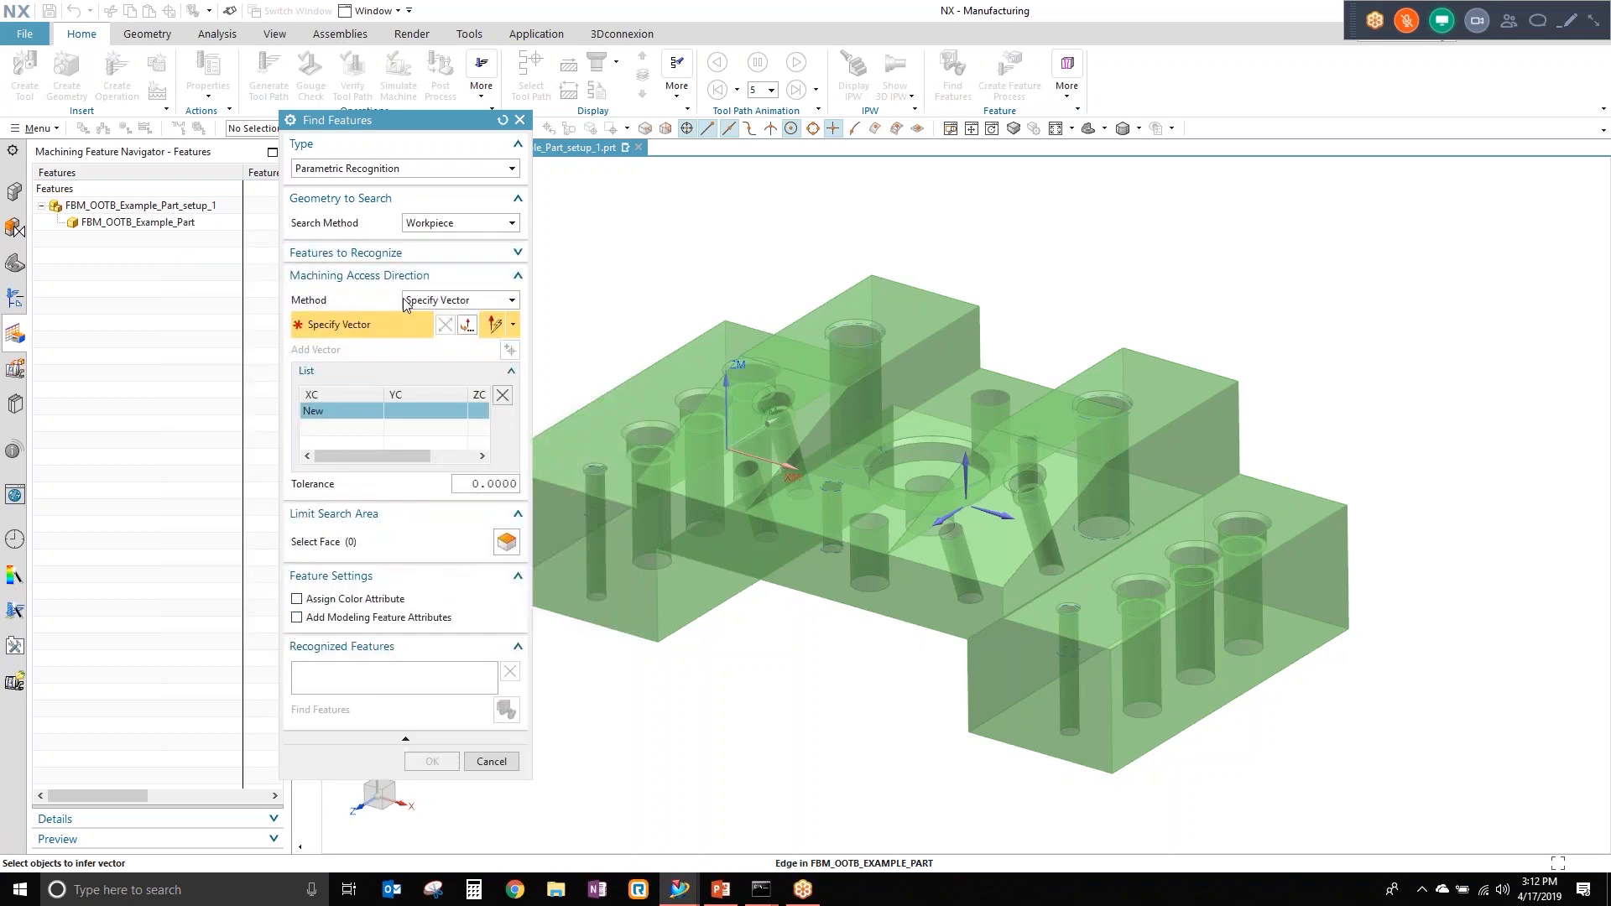
click(661, 367)
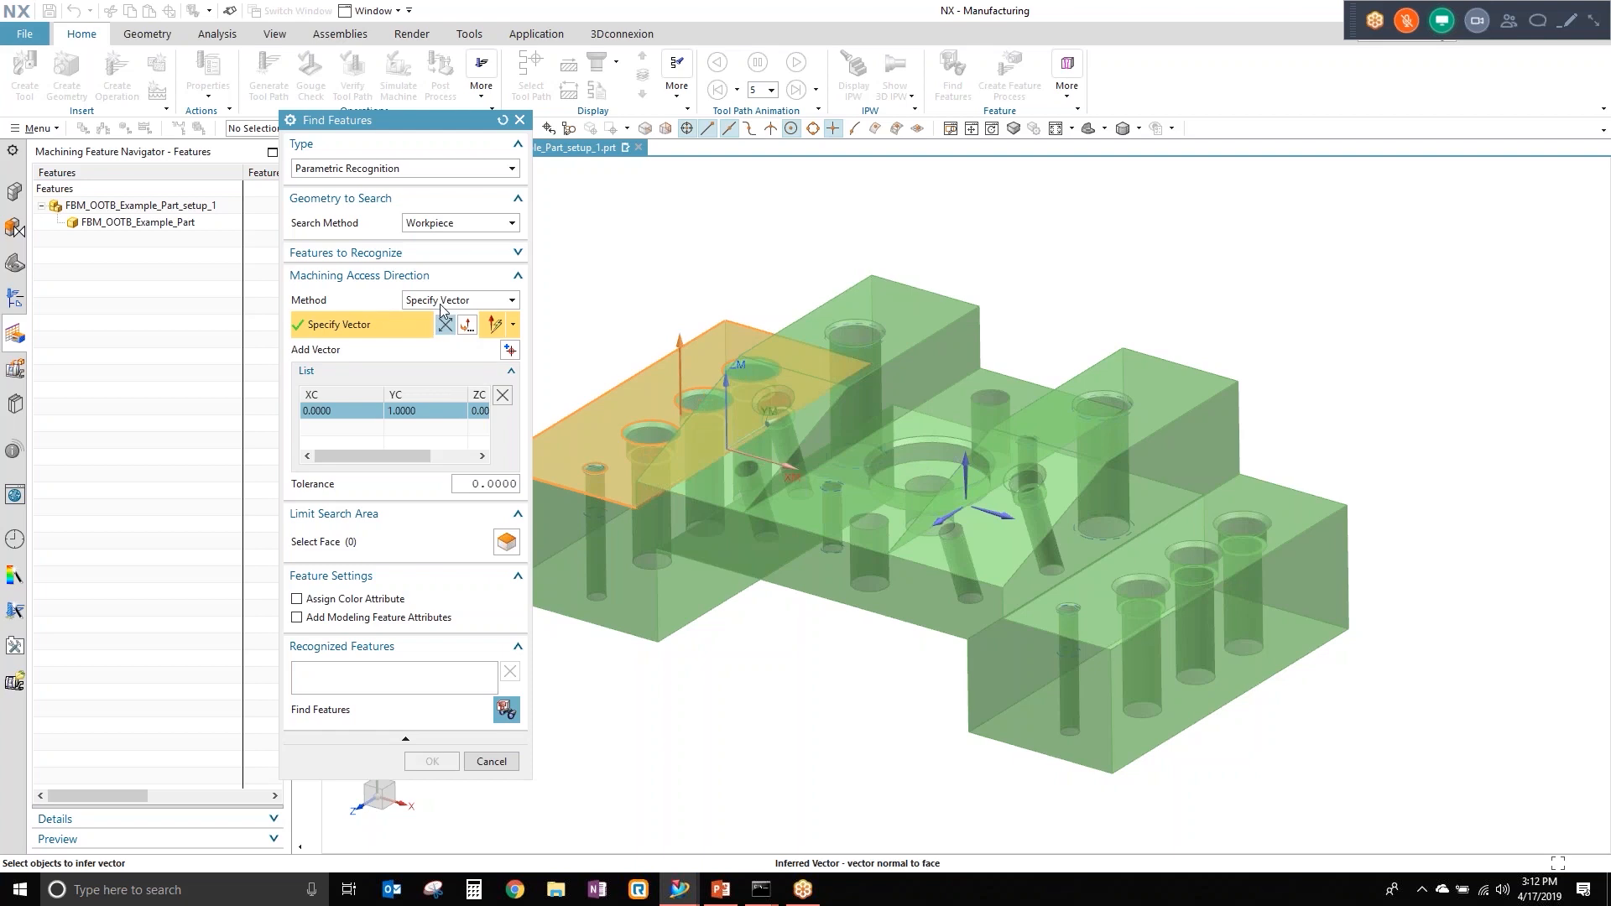
click(506, 710)
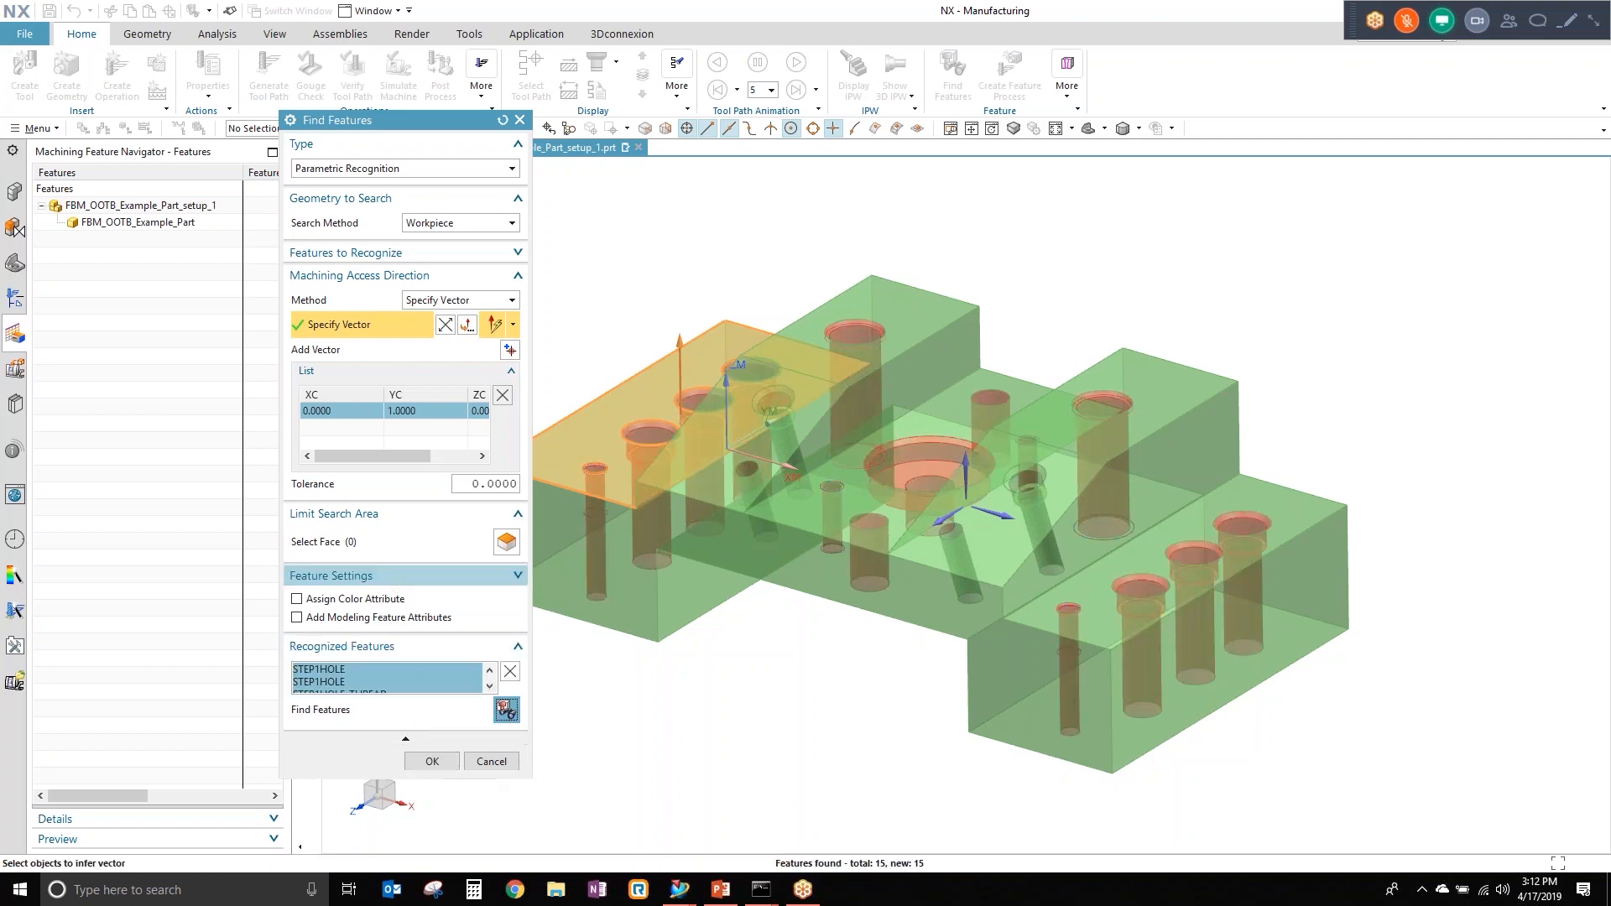
Step: Enlarge the recognized features list and check which holes individual STEP1HOLE, STEP1HOLE_THREAD and STEP2HOLE entries correspond to on the part
click(378, 575)
click(353, 514)
click(360, 275)
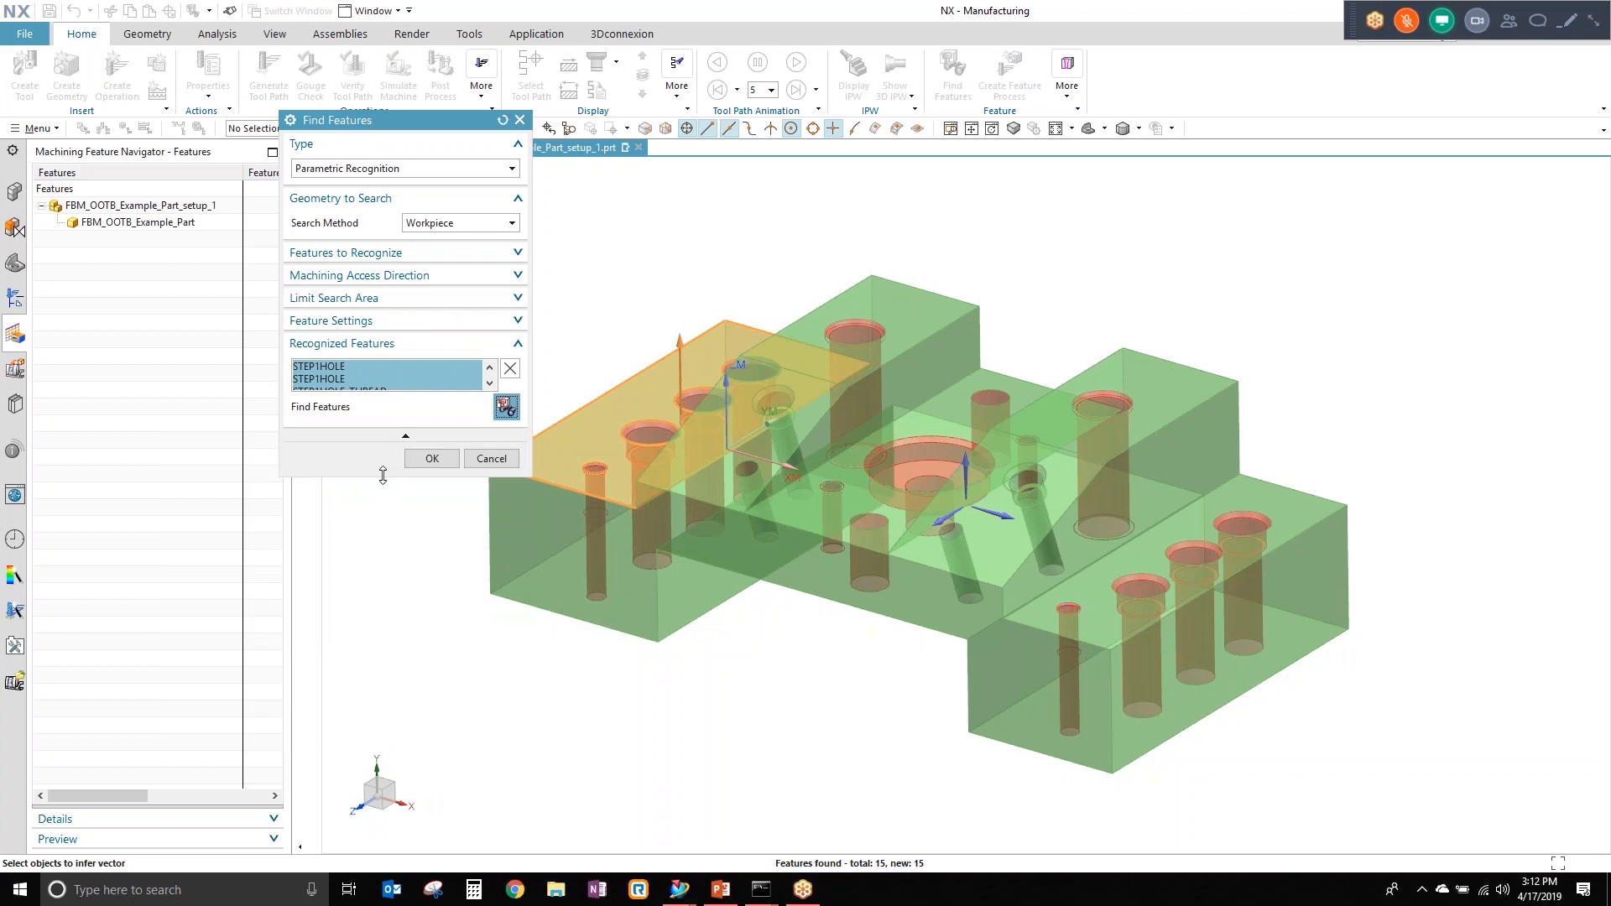
drag(383, 475, 386, 793)
click(344, 429)
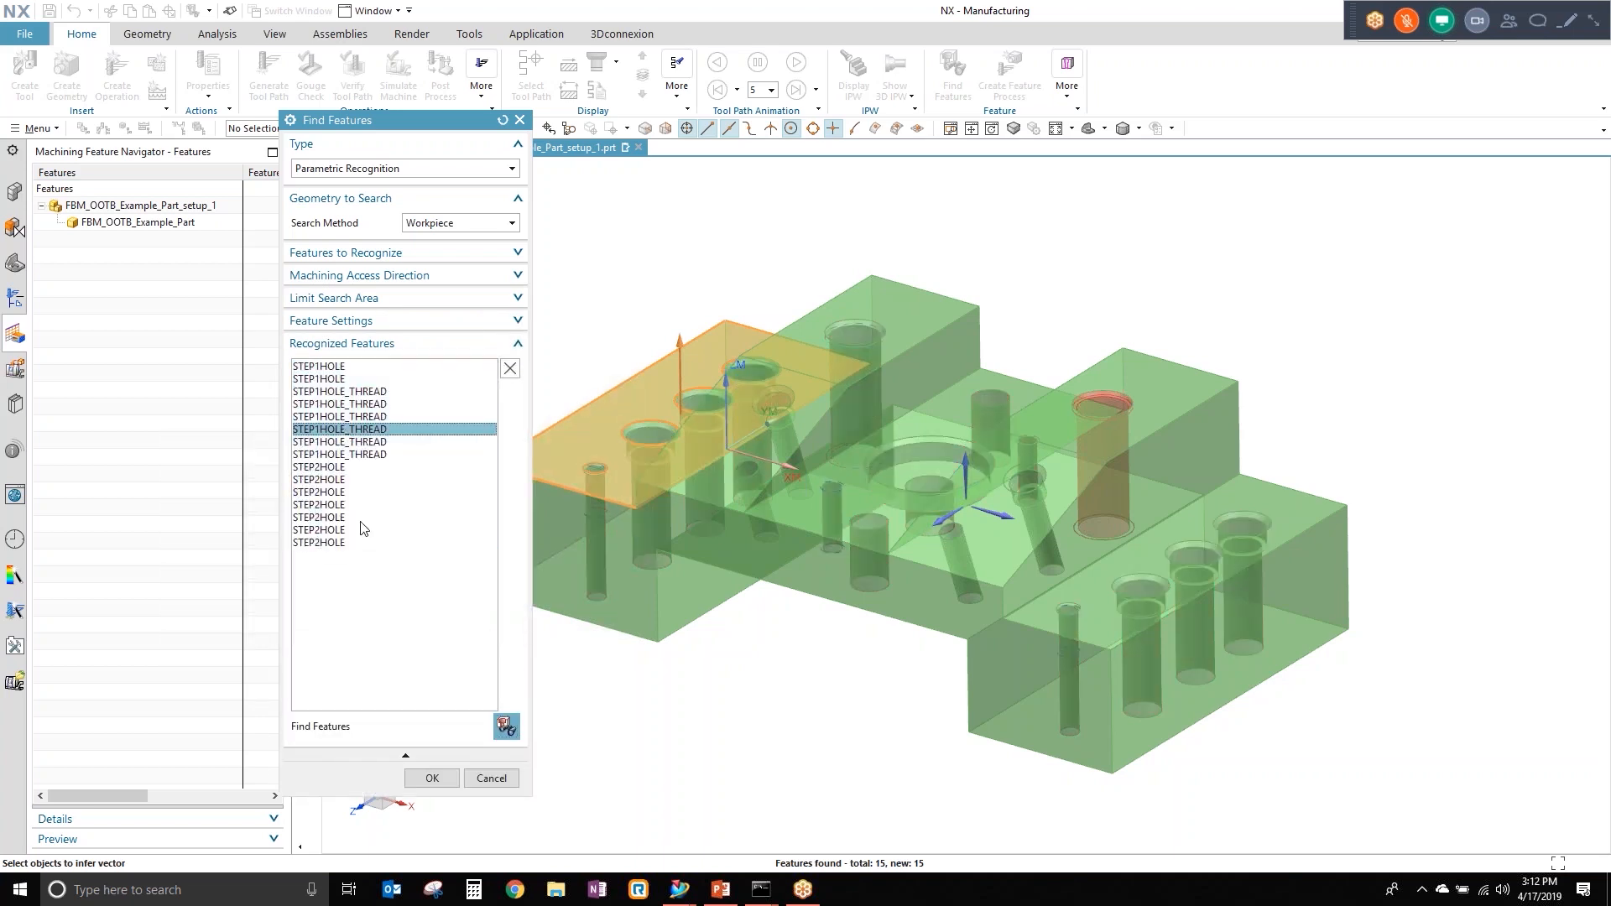
click(382, 454)
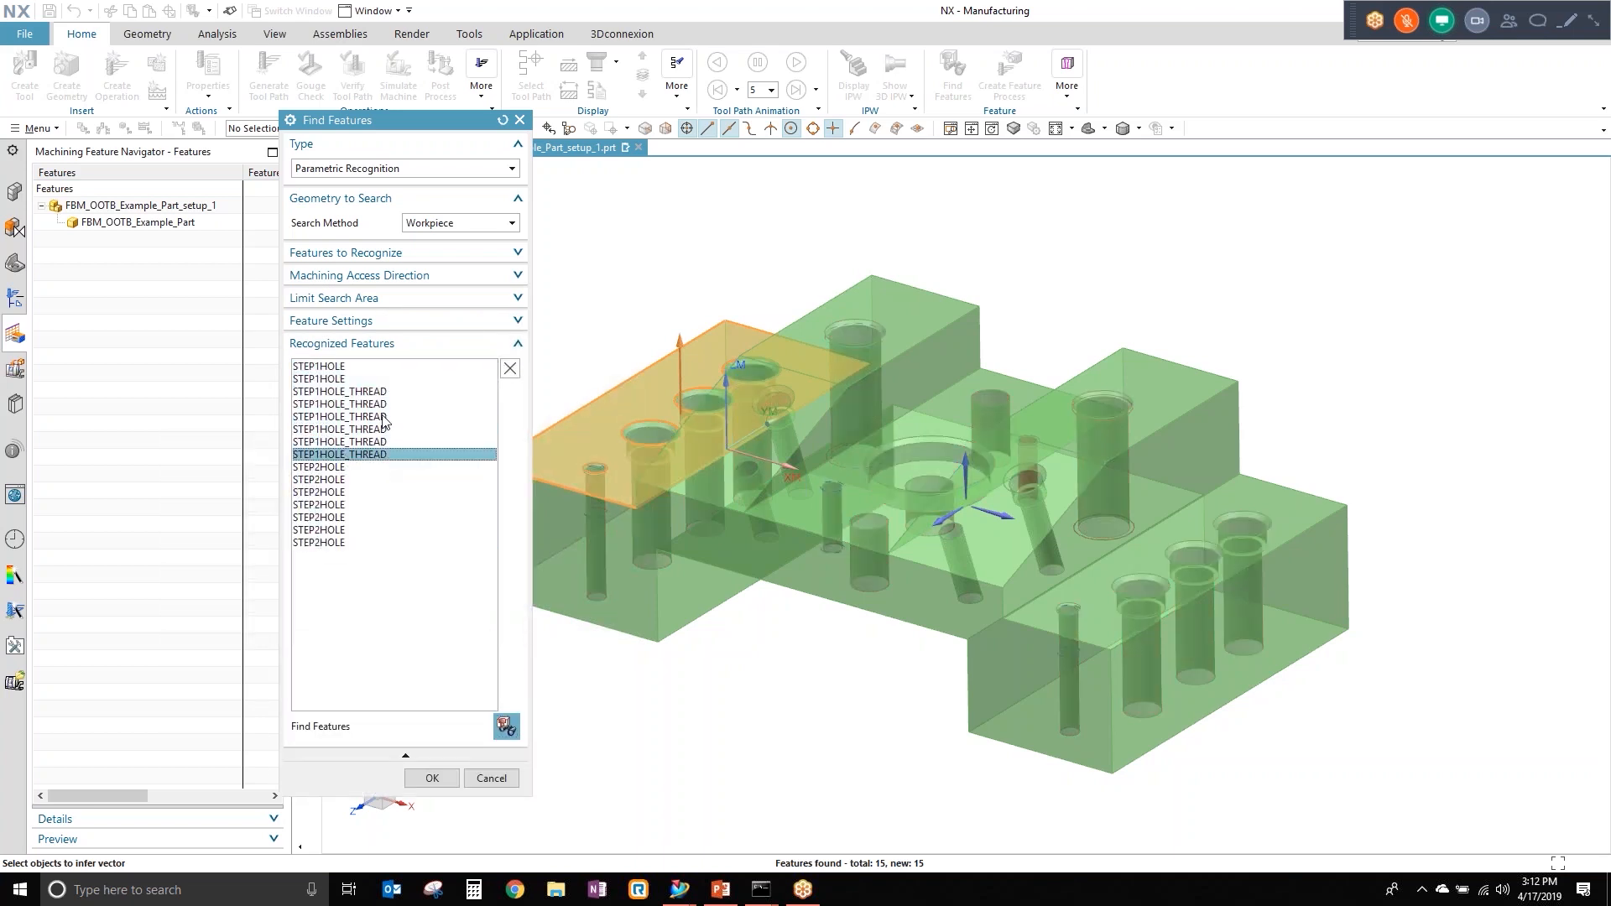
click(382, 416)
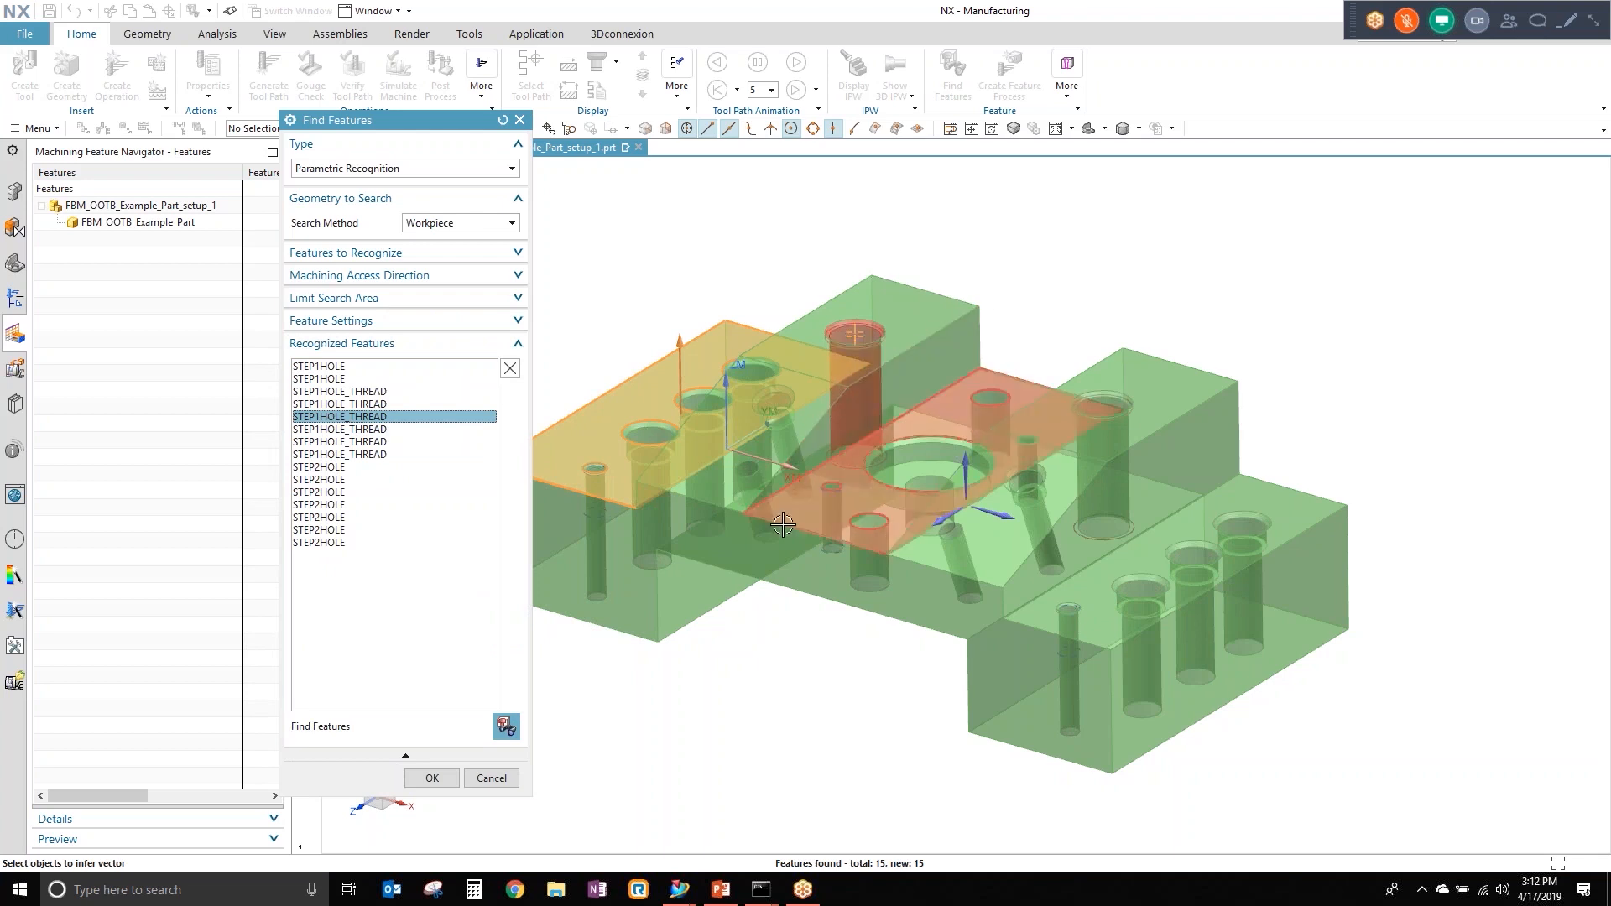
click(331, 467)
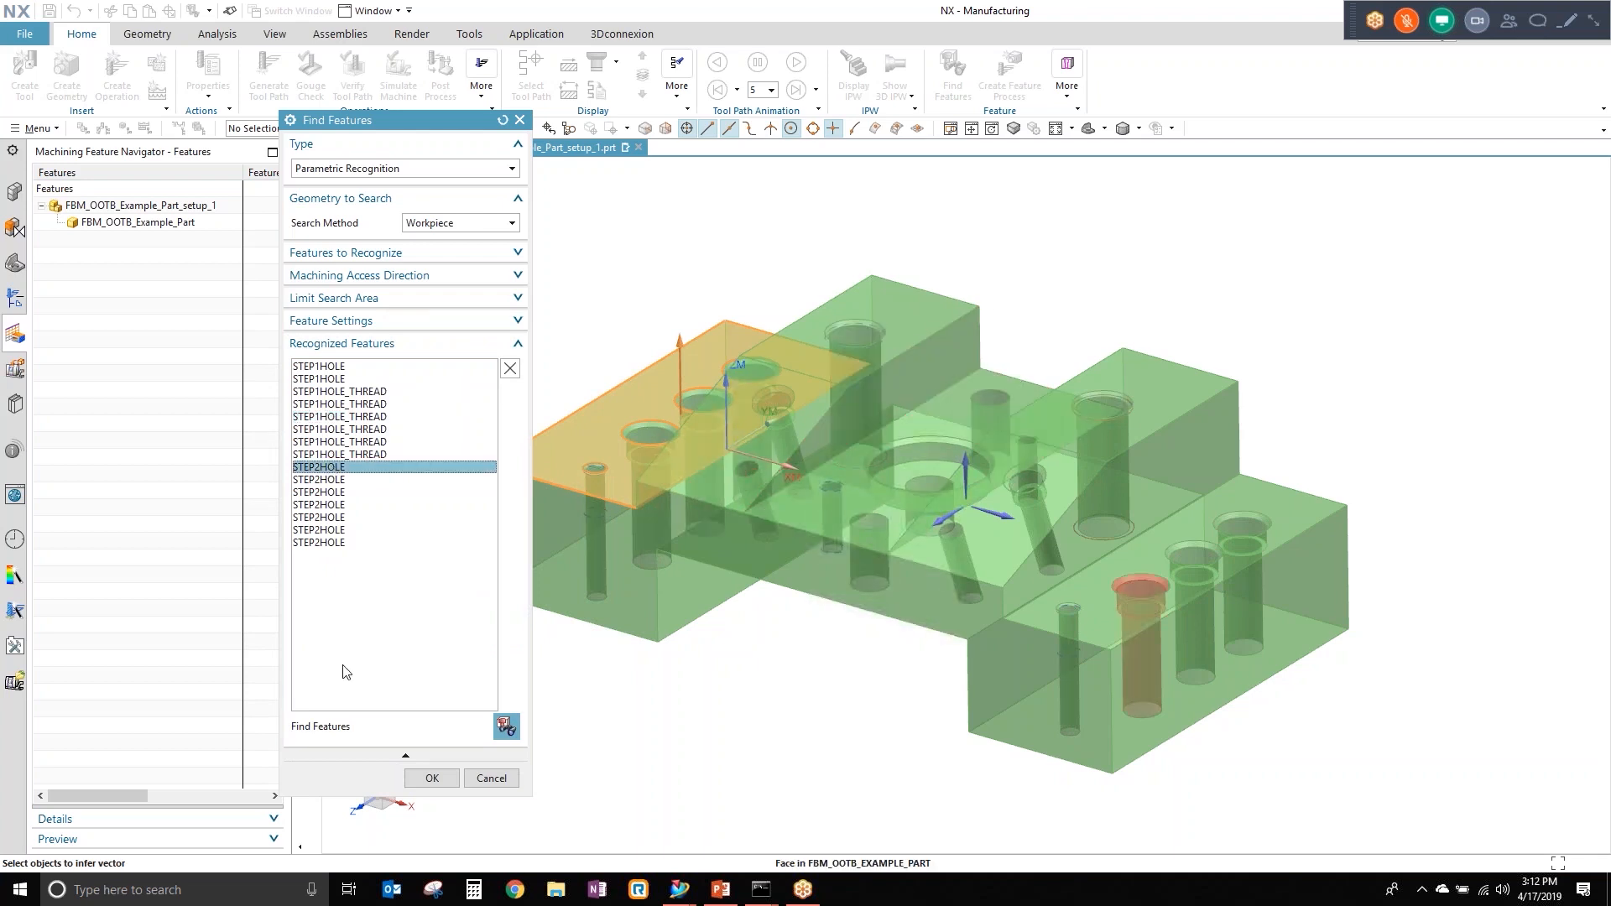
click(321, 367)
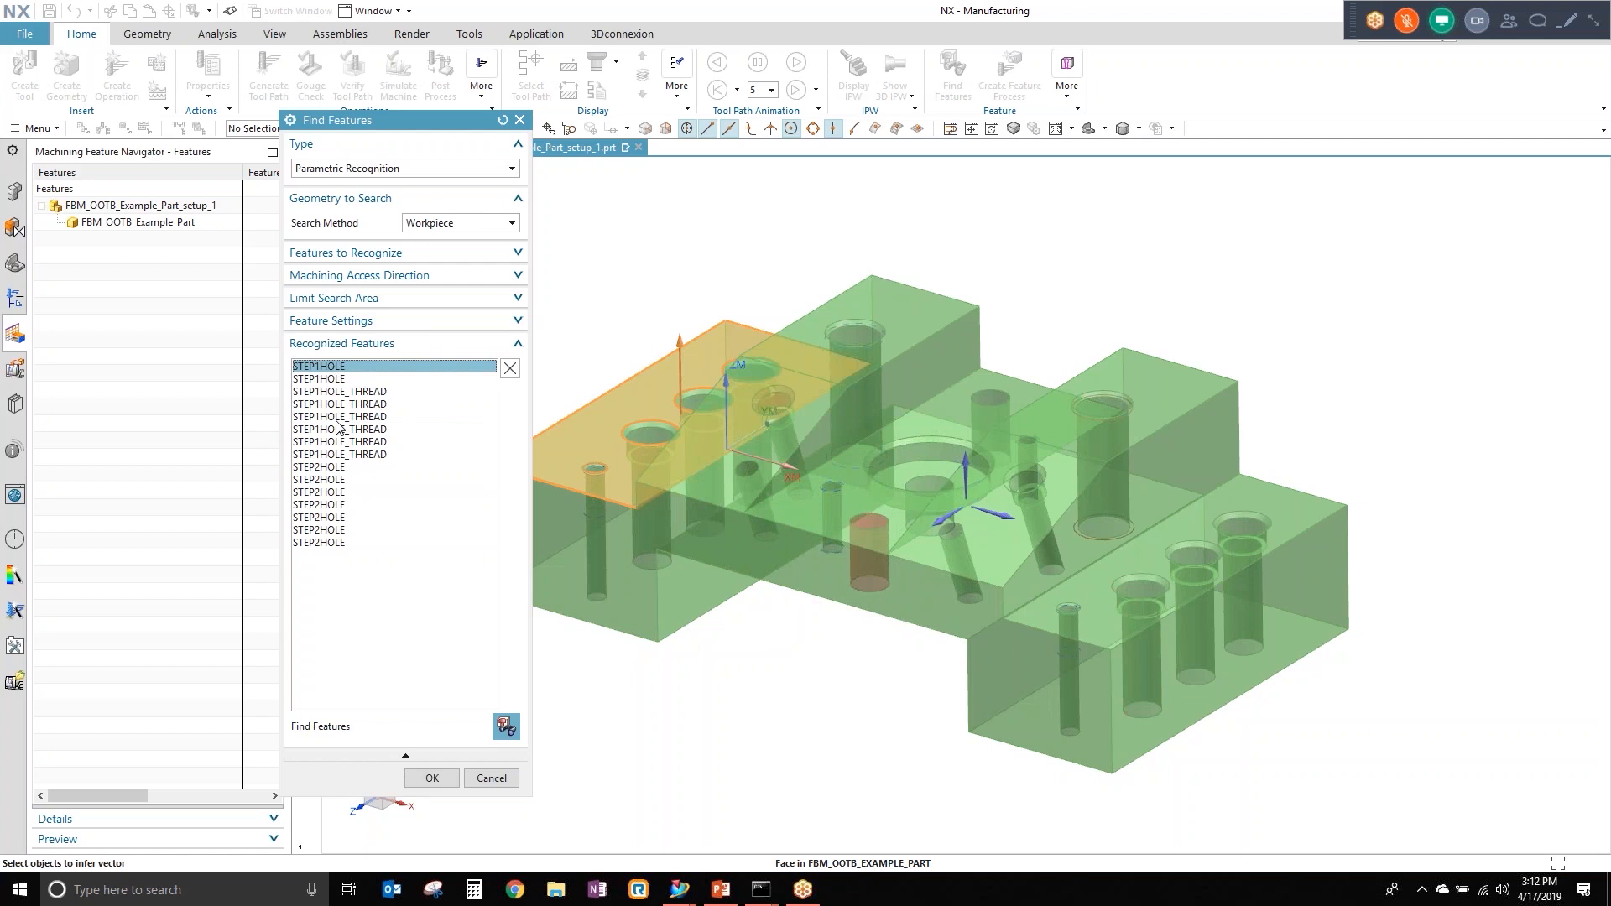
Step: Accept all recognized hole features and enlarge the feature navigator to review their attribute columns before narrowing it again
shift+click(324, 570)
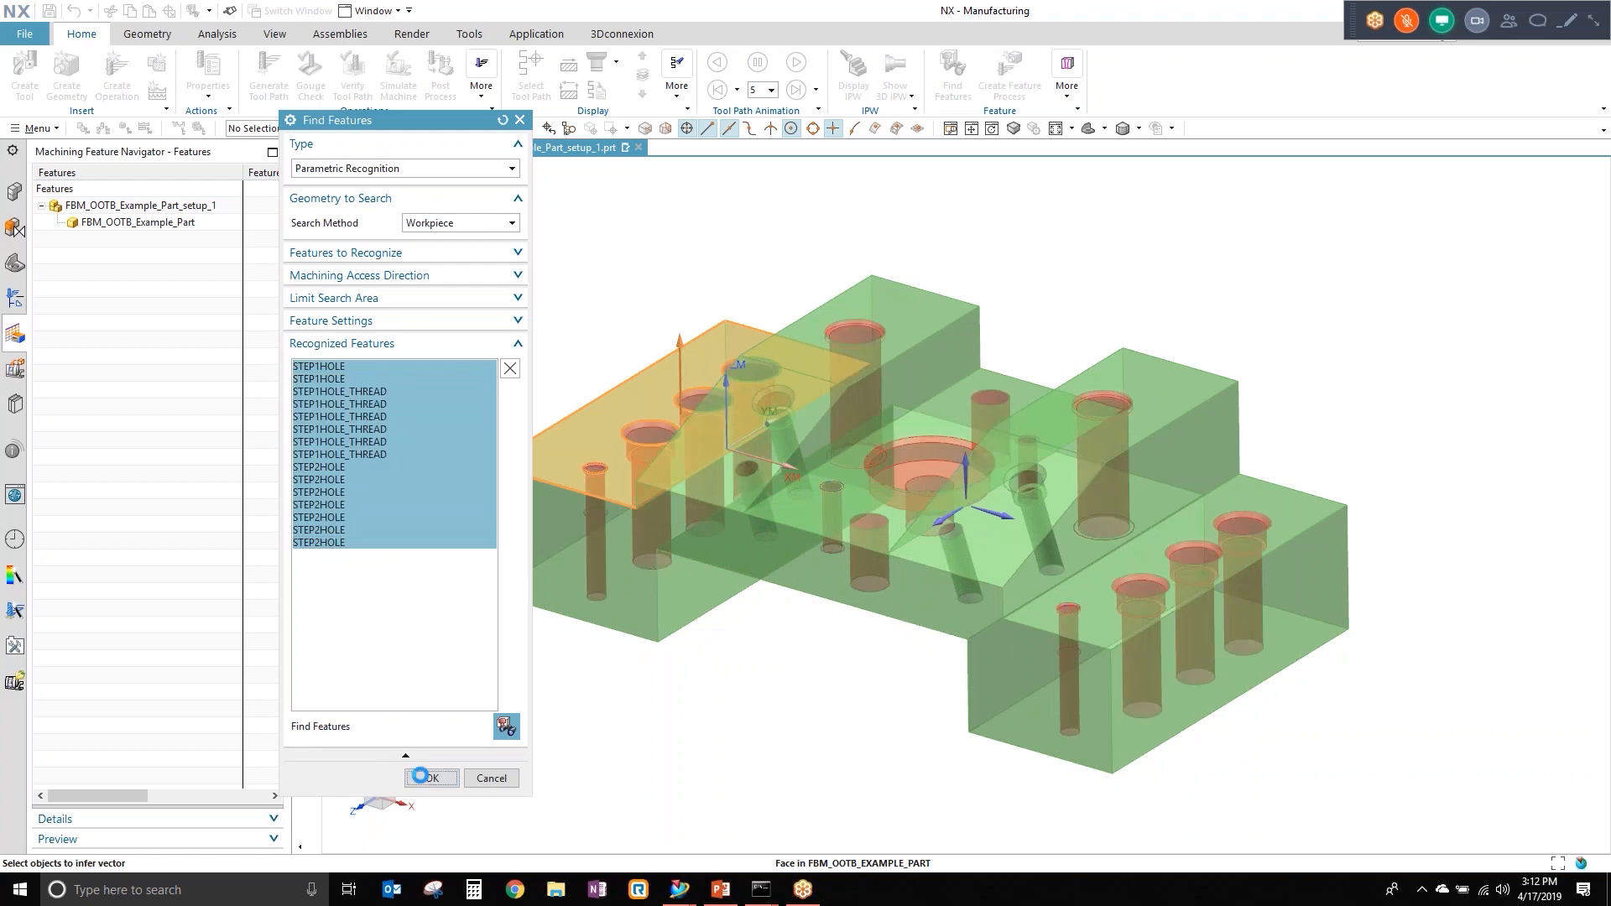
click(420, 775)
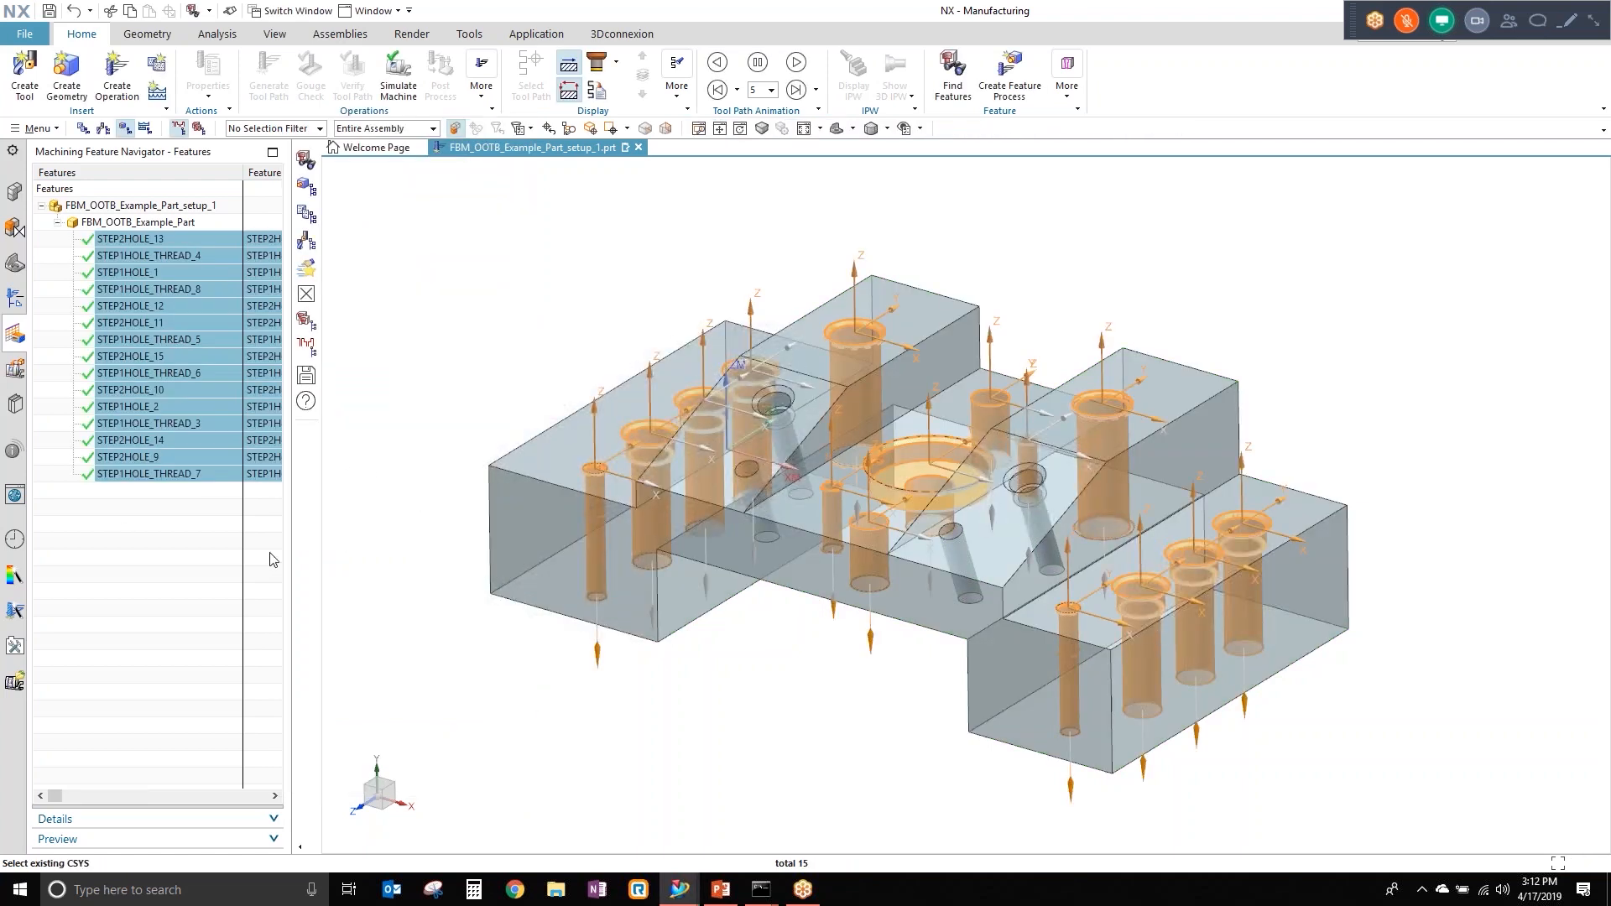
drag(292, 552, 332, 545)
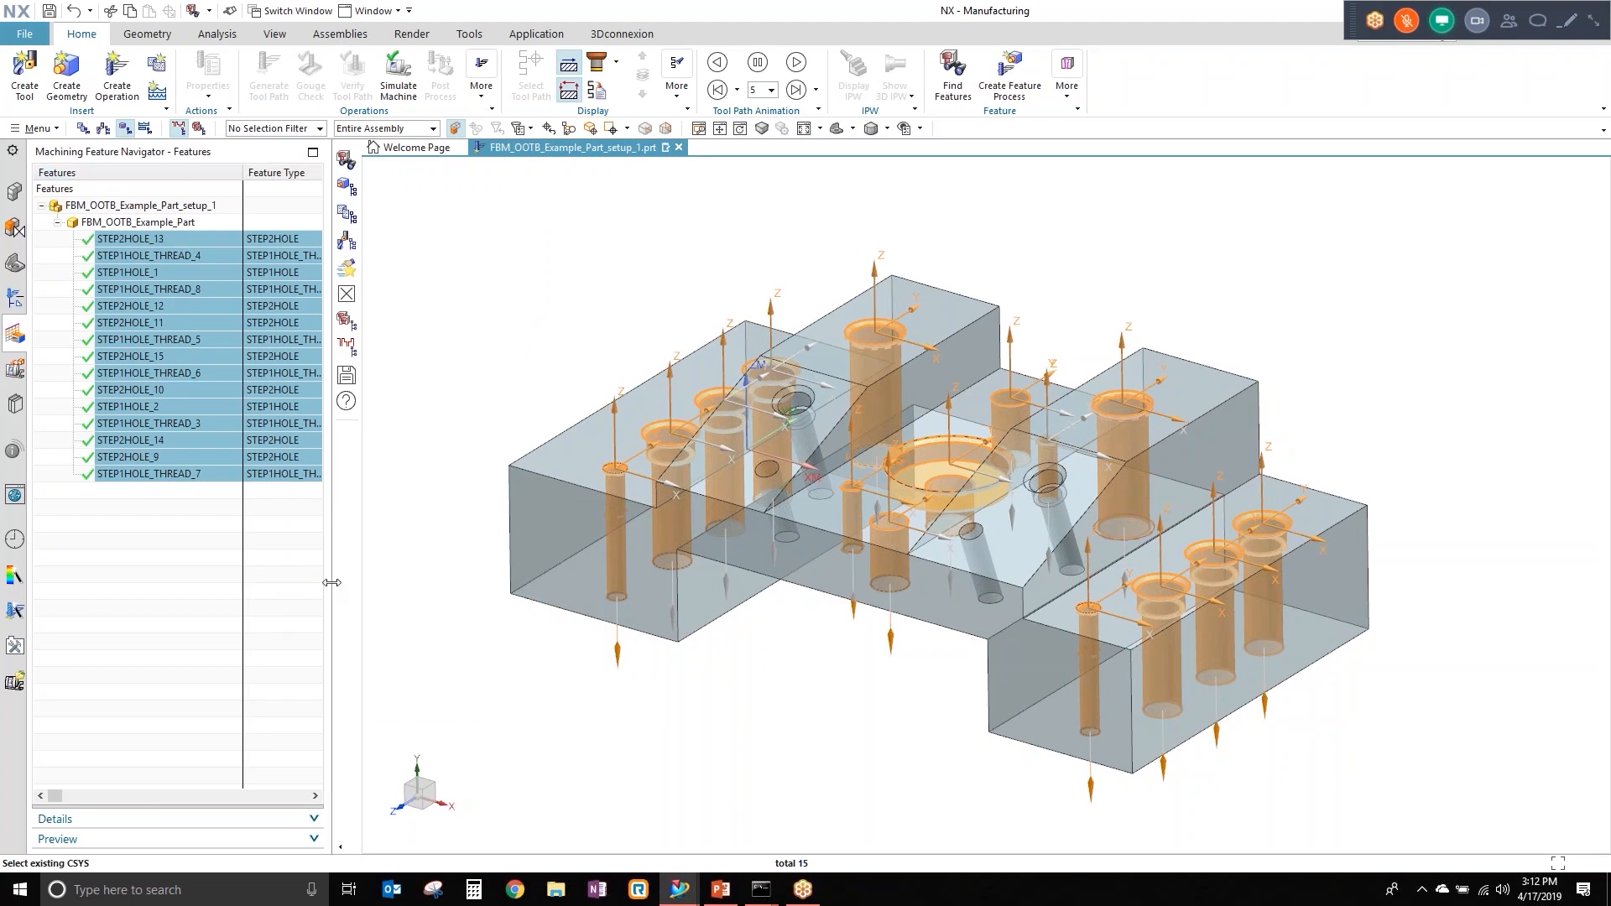
drag(332, 582, 1250, 572)
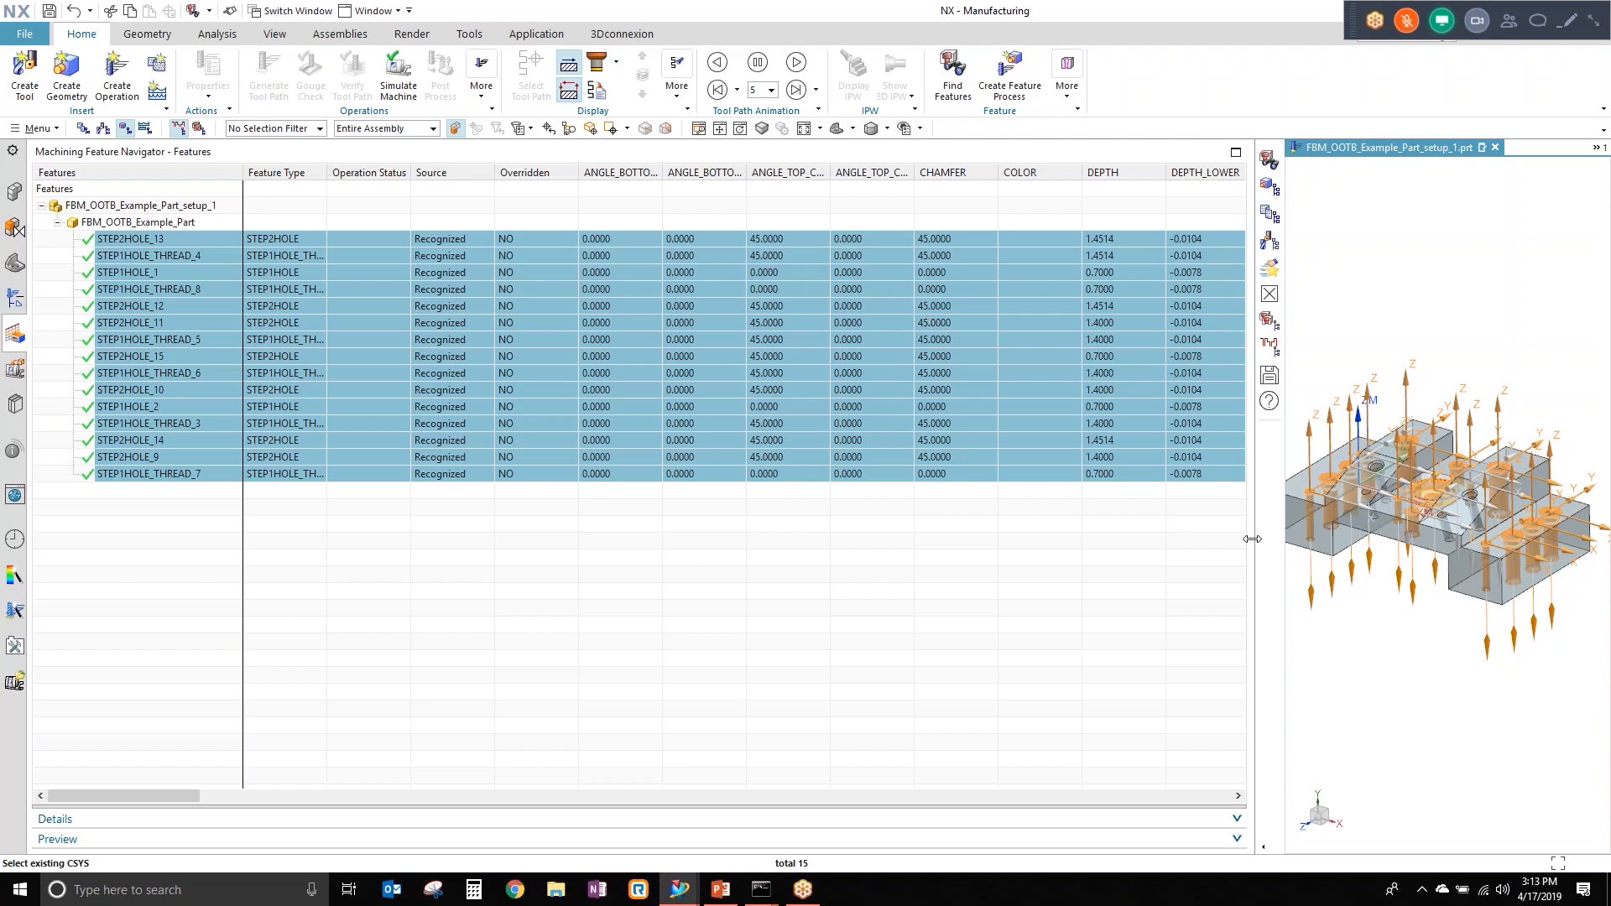
drag(1252, 538, 534, 539)
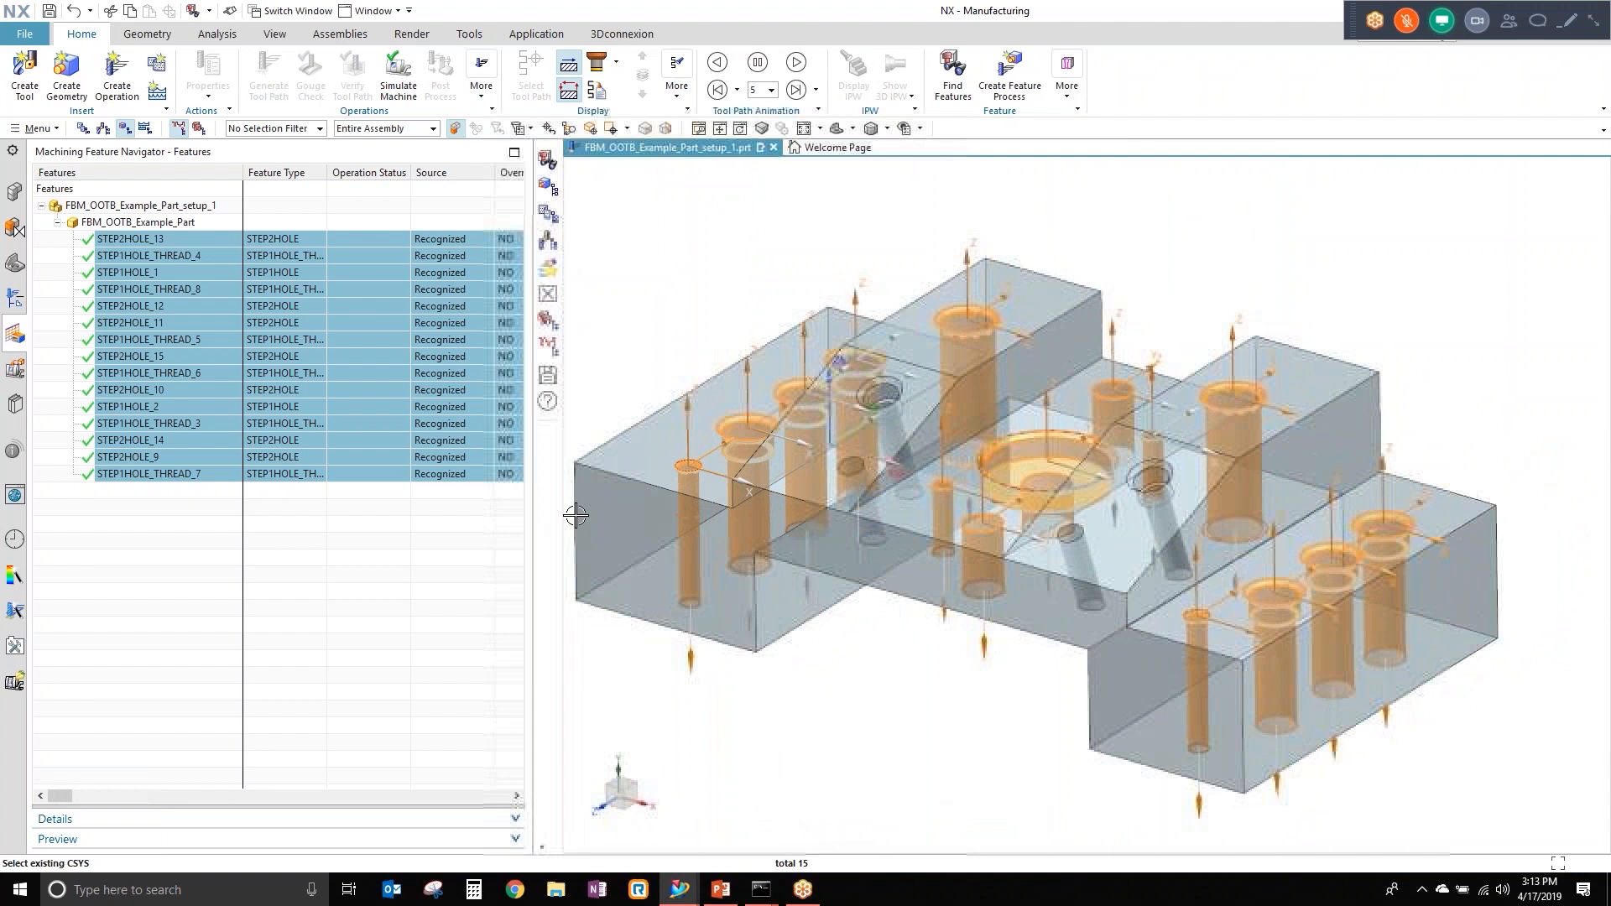
Step: Create a rule-based feature process for all recognized holes with the MillDrill knowledge library, automatic geometry location and existing groups
right_click(131, 324)
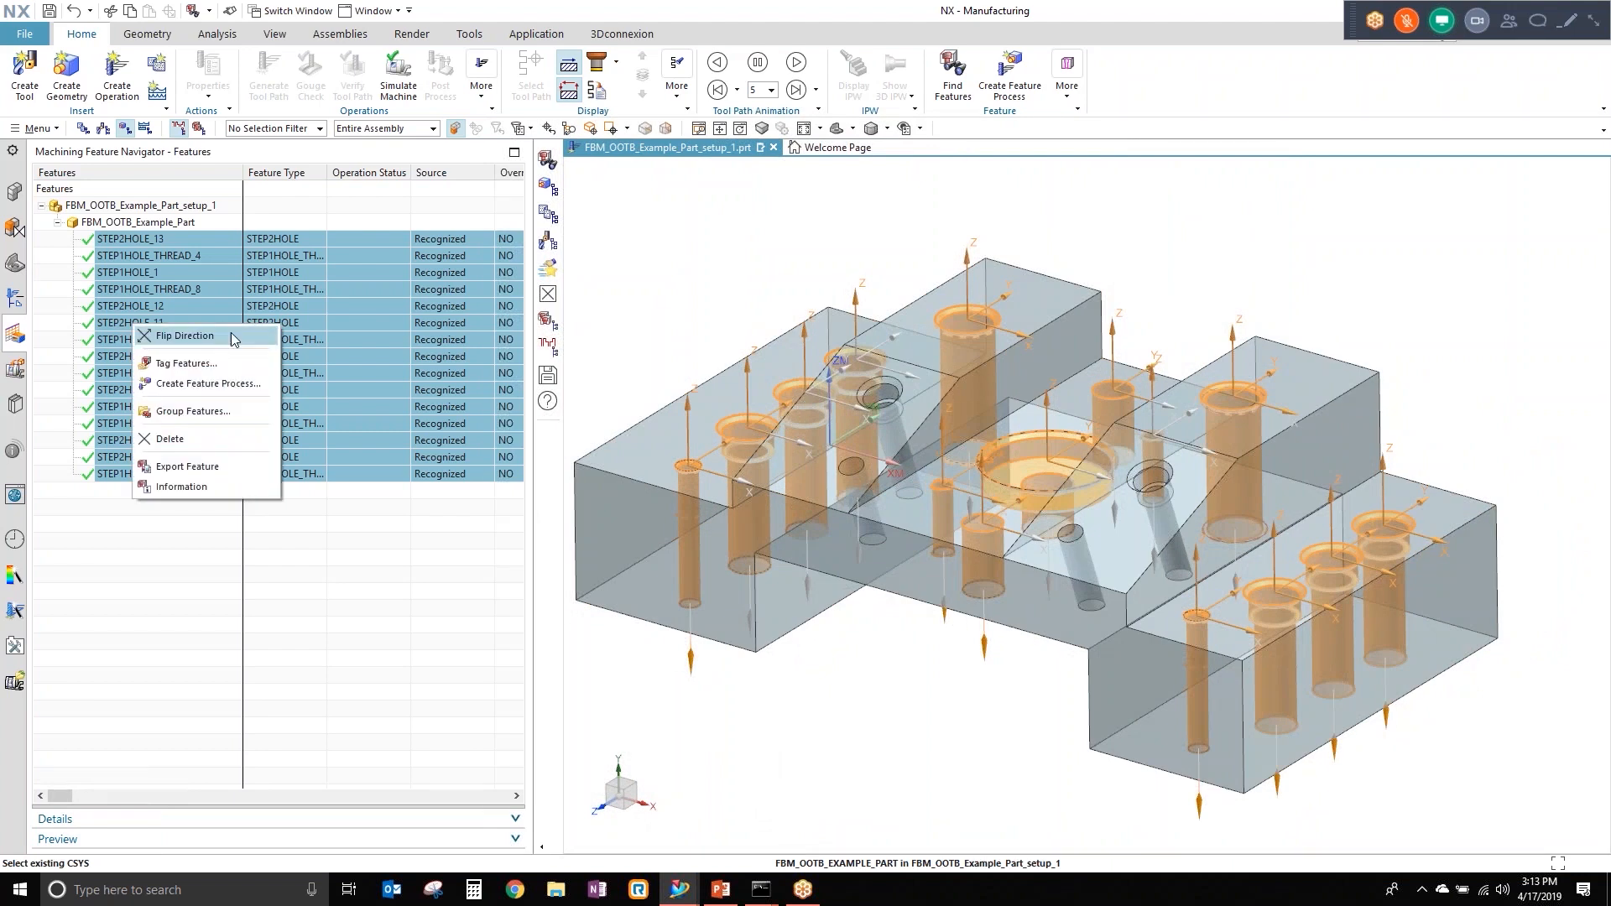
click(235, 390)
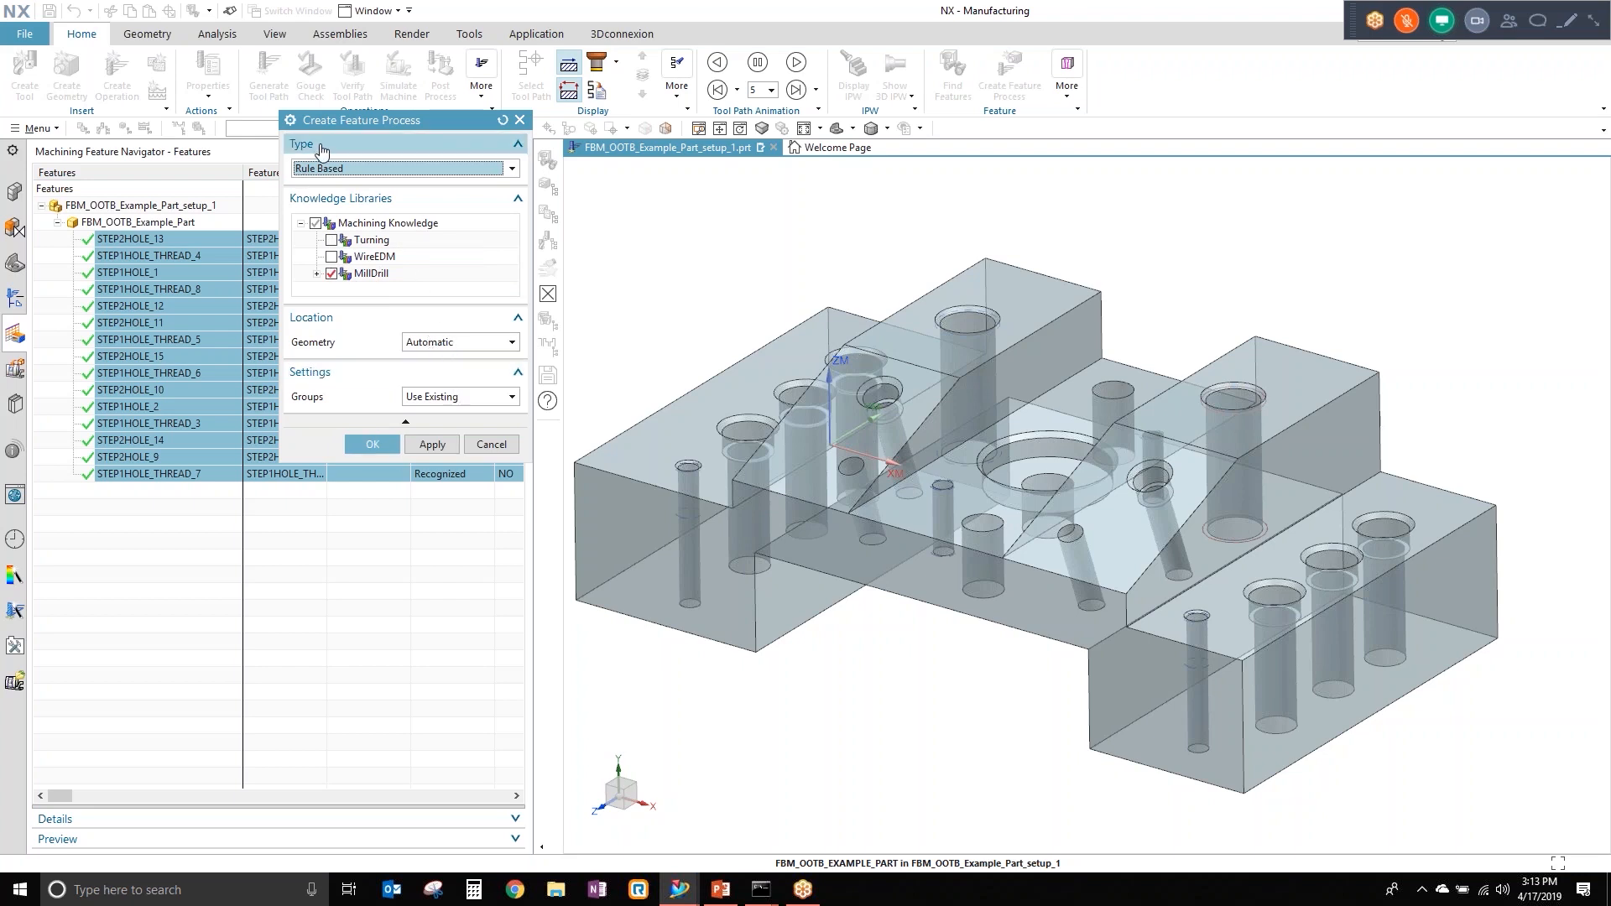
click(383, 445)
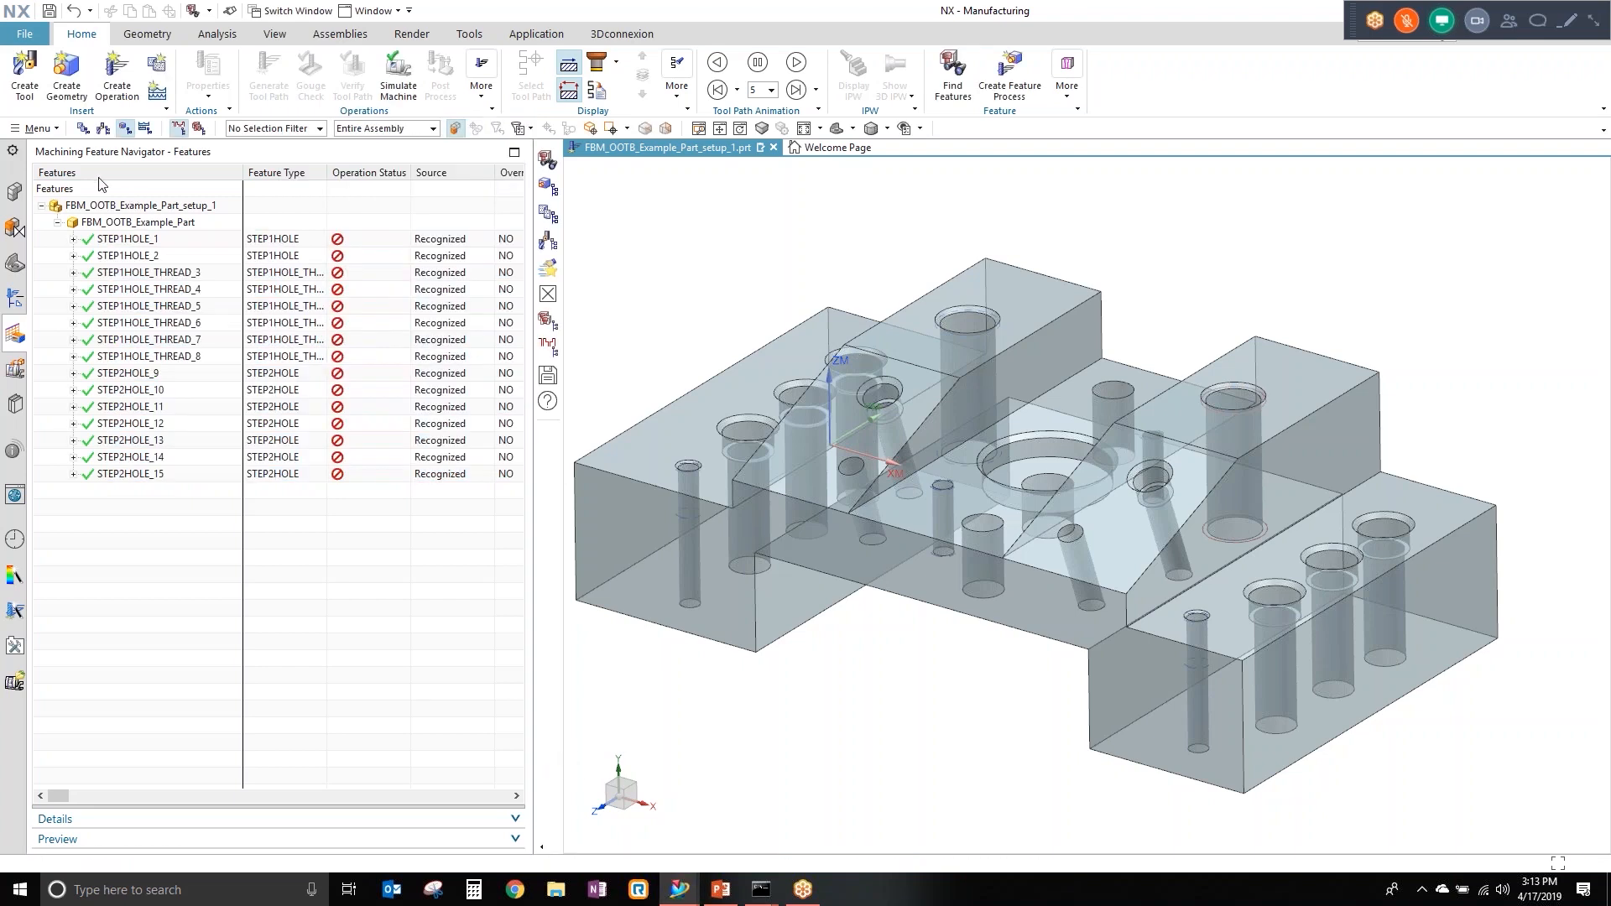
Step: Review the operations in program order, expanding the SPOT_DRILL_5, DRILL, TAP and DEBUR groups of program 1234
click(14, 298)
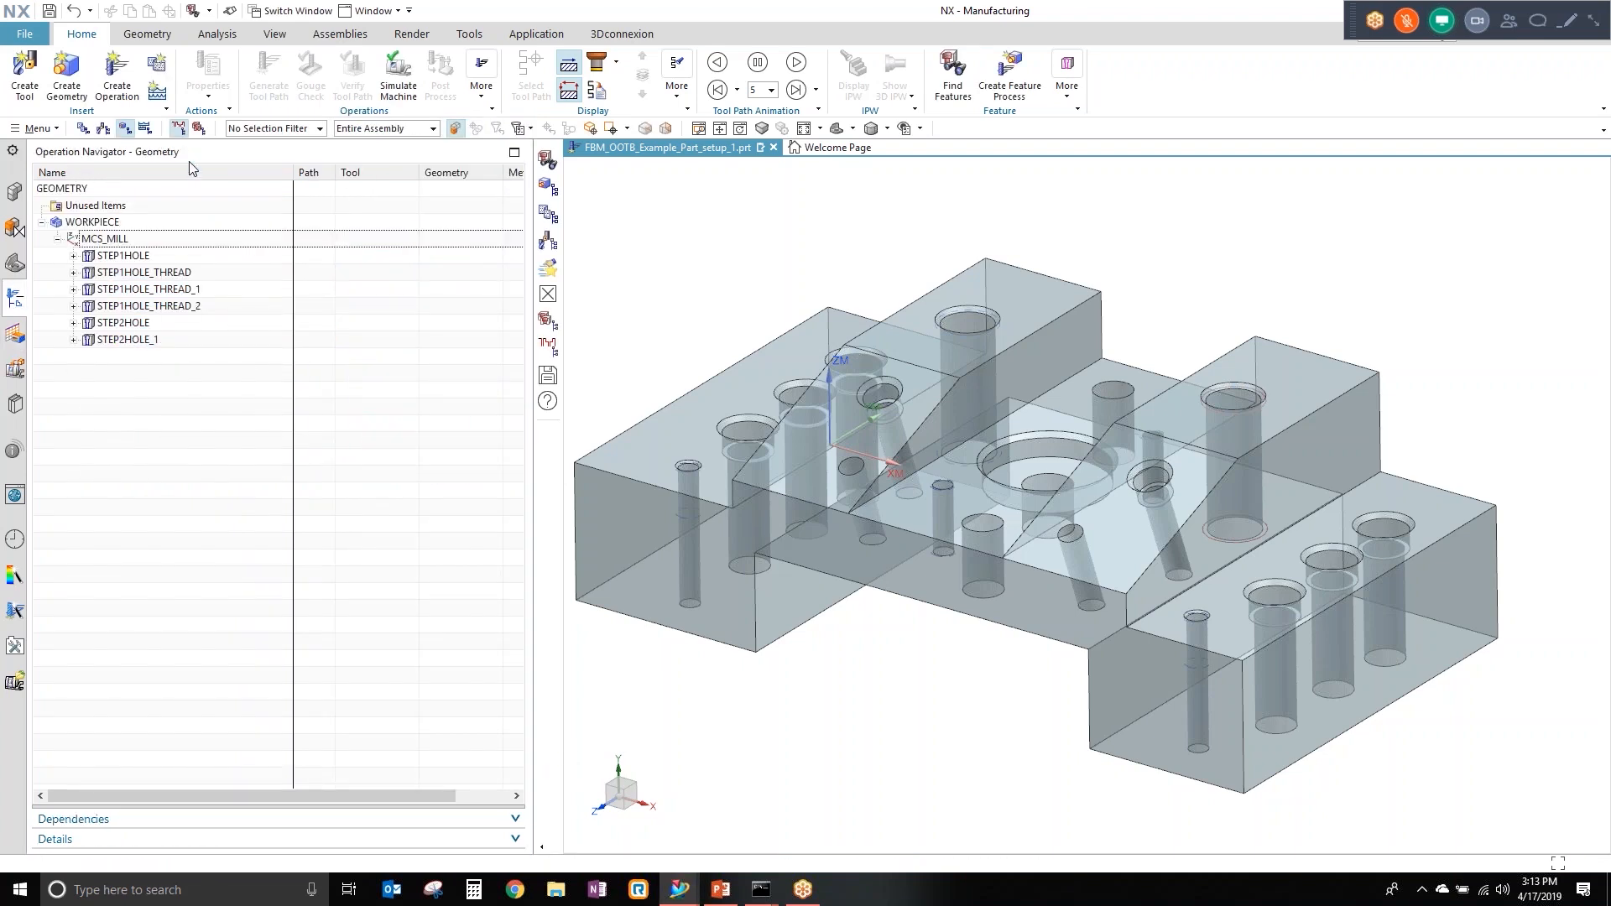
click(83, 128)
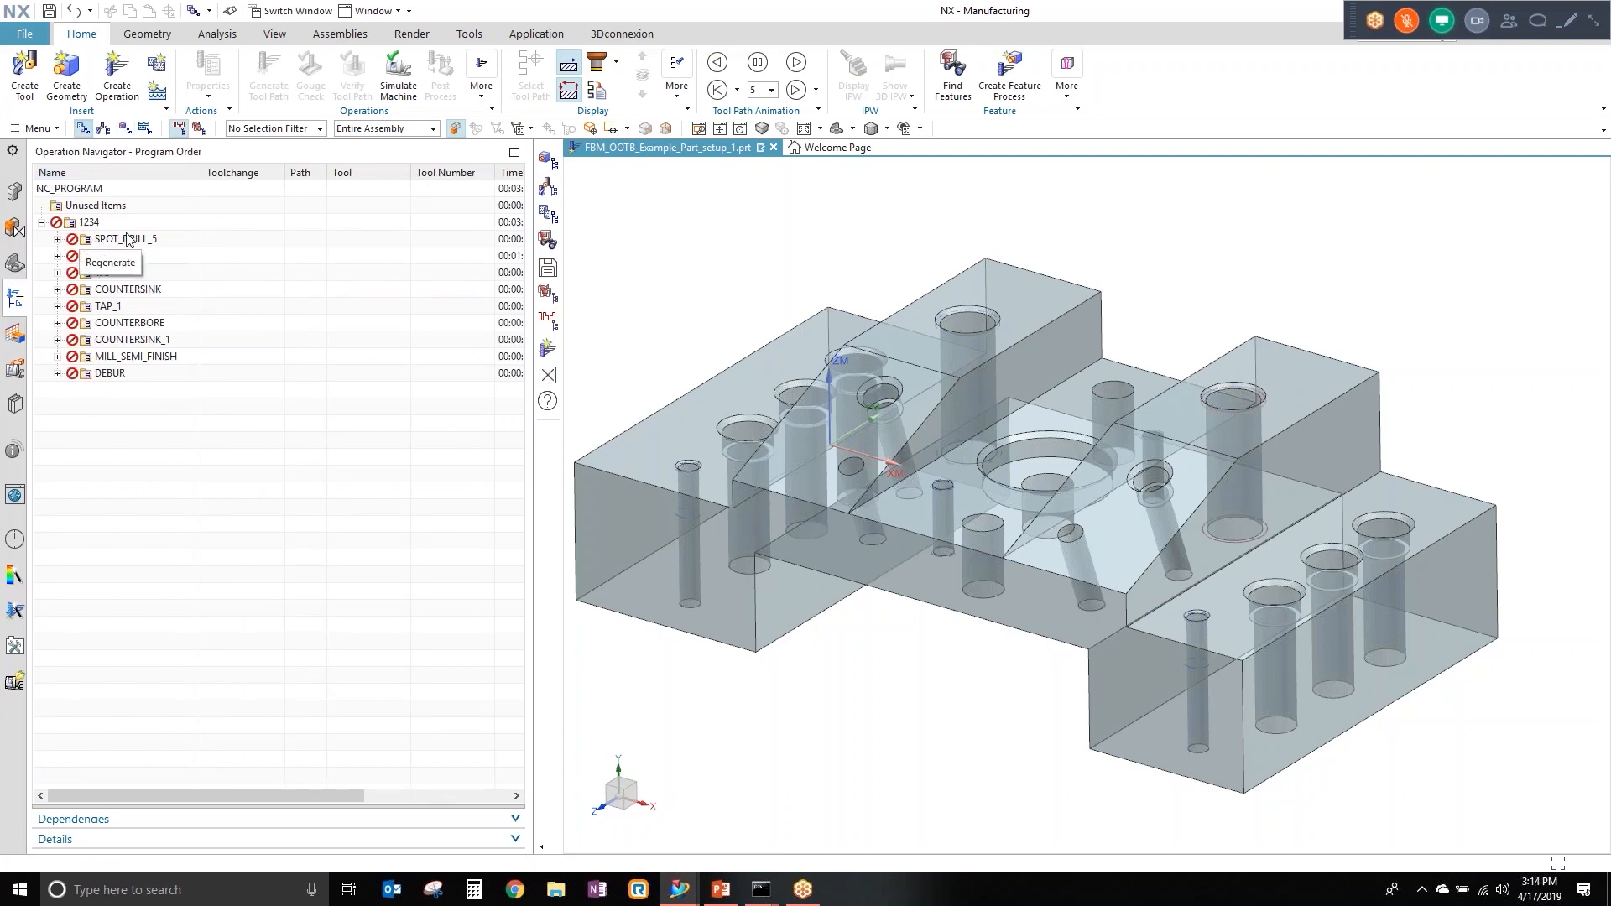
click(57, 239)
click(57, 356)
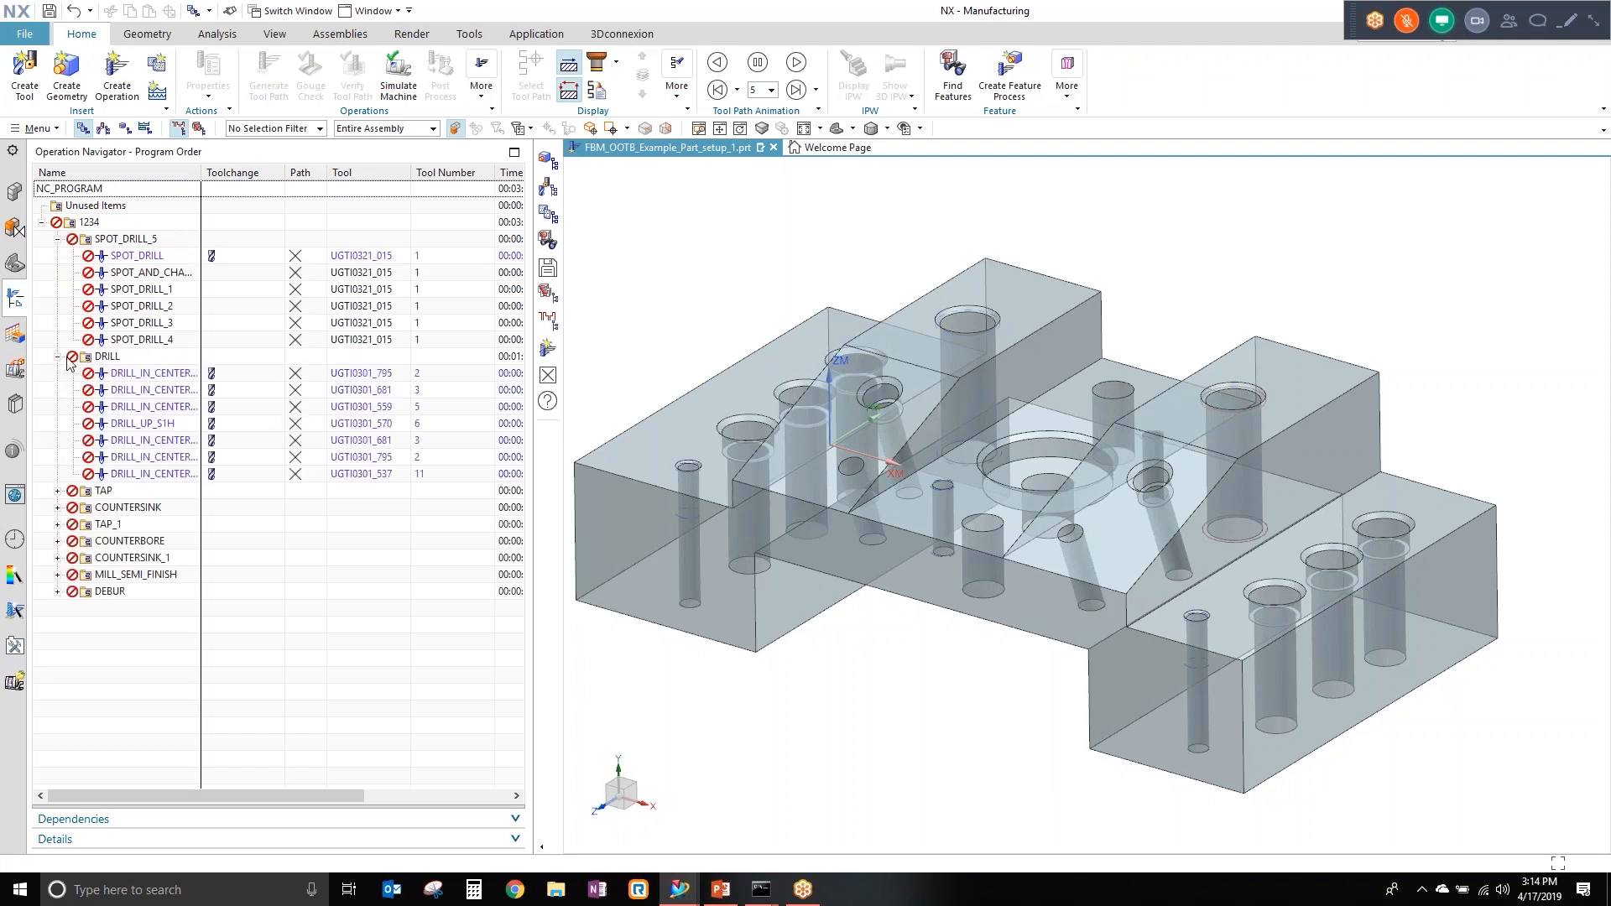
click(57, 490)
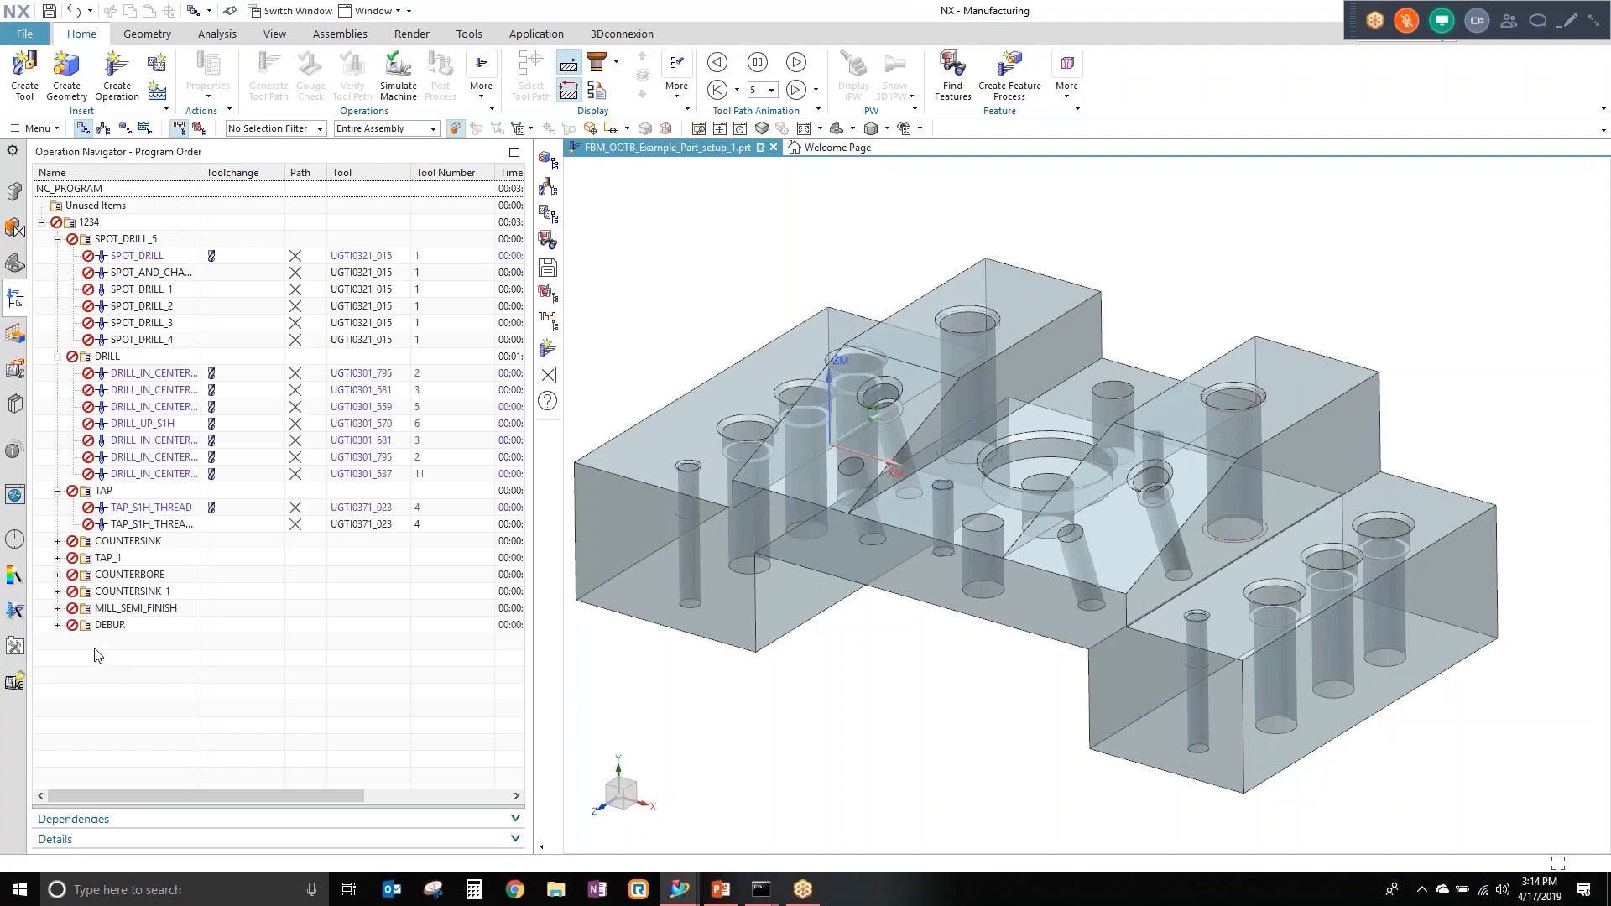
click(57, 625)
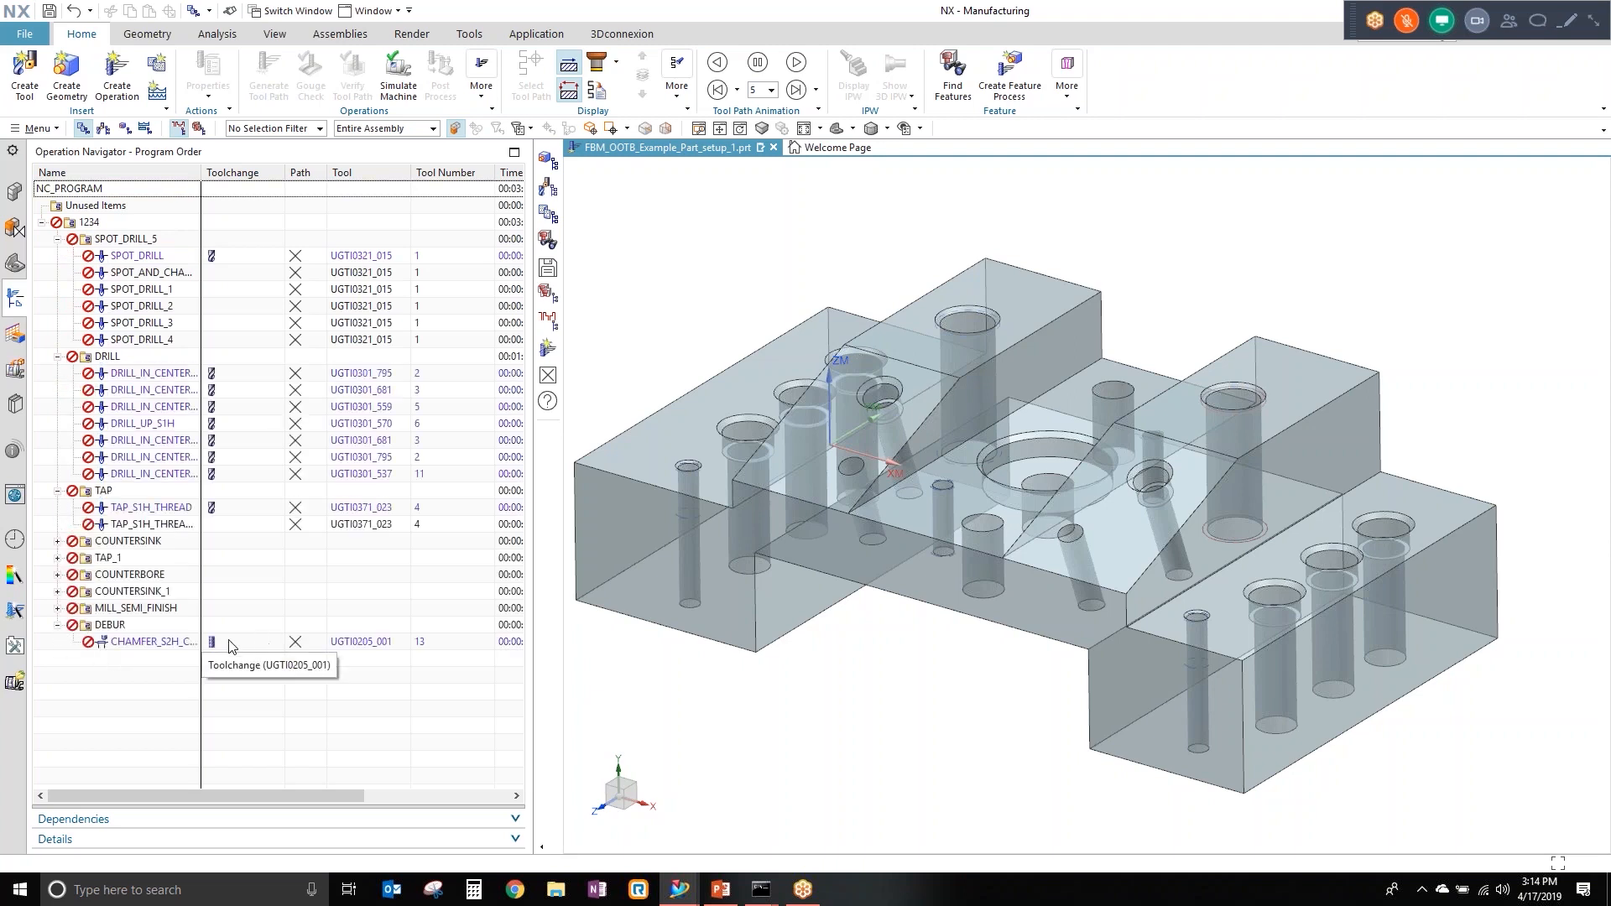
click(107, 224)
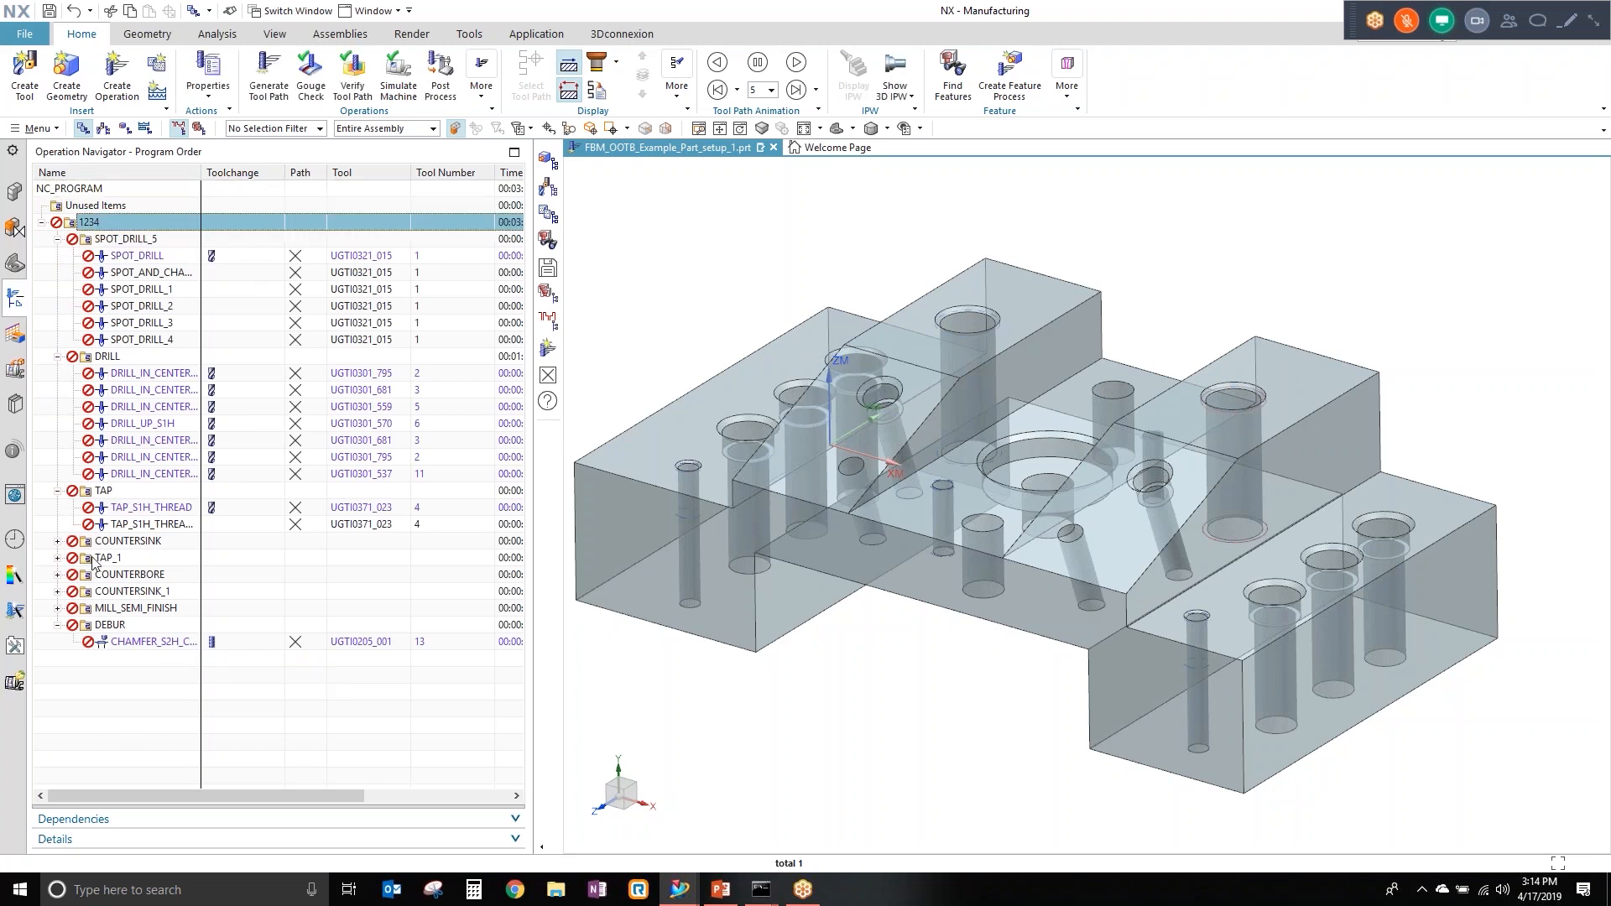
Step: Switch to the Siemens NX FBM Starter for Prismatic session and highlight the WORKPIECE geometry of Prismatic_Part_Example_setup_1
mouse_move(680, 887)
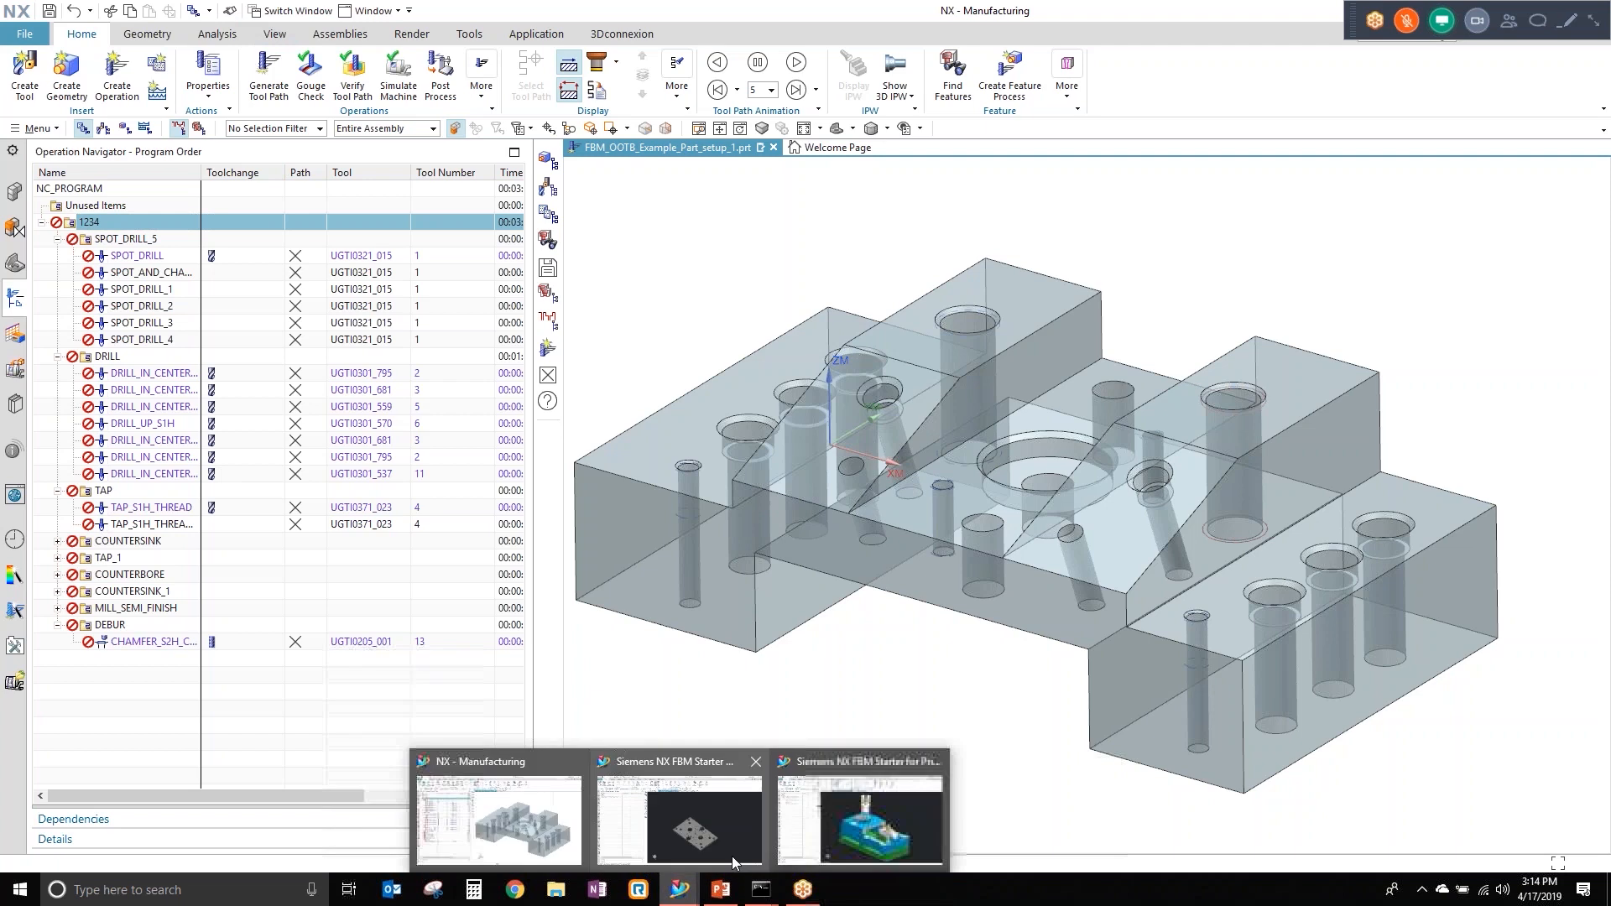
click(732, 863)
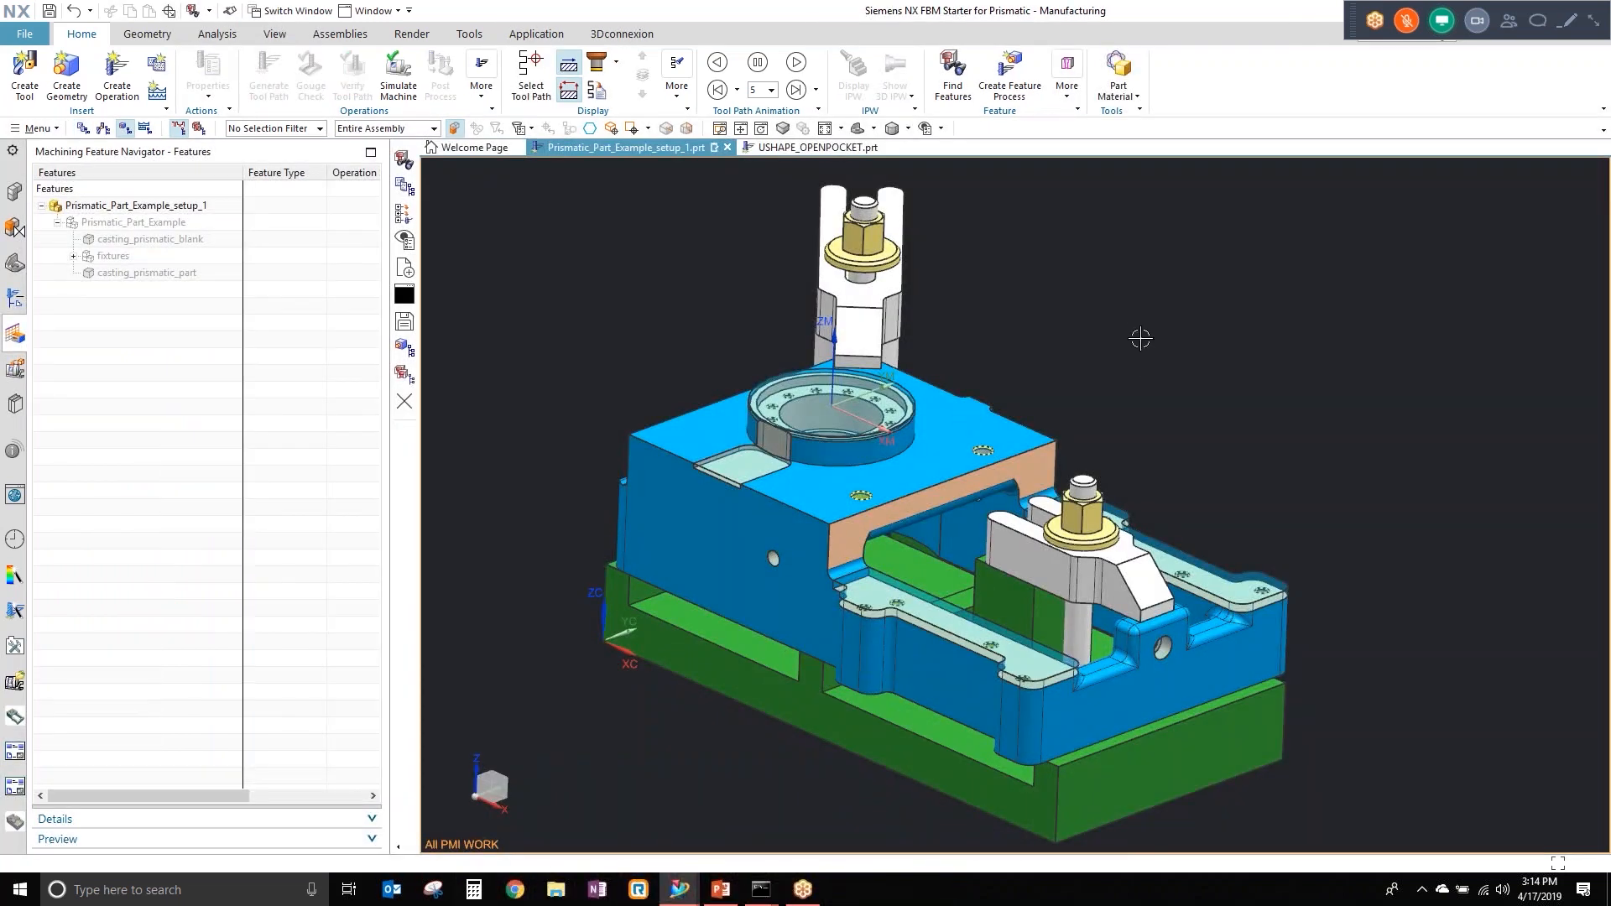
scroll(1174, 336, down, 3)
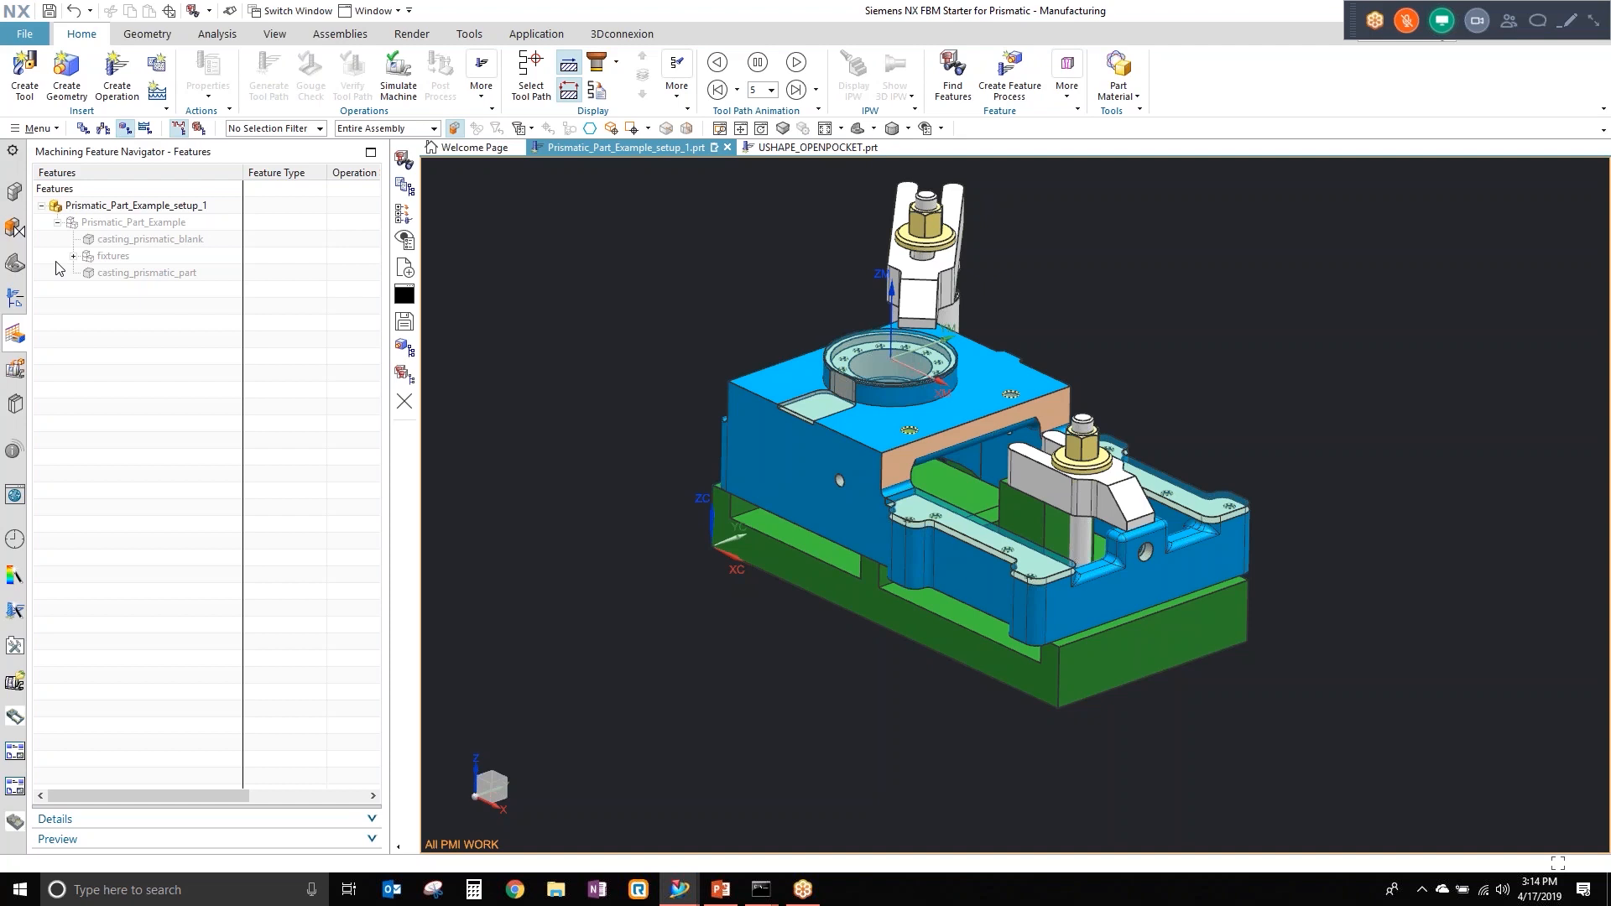
click(15, 297)
click(108, 238)
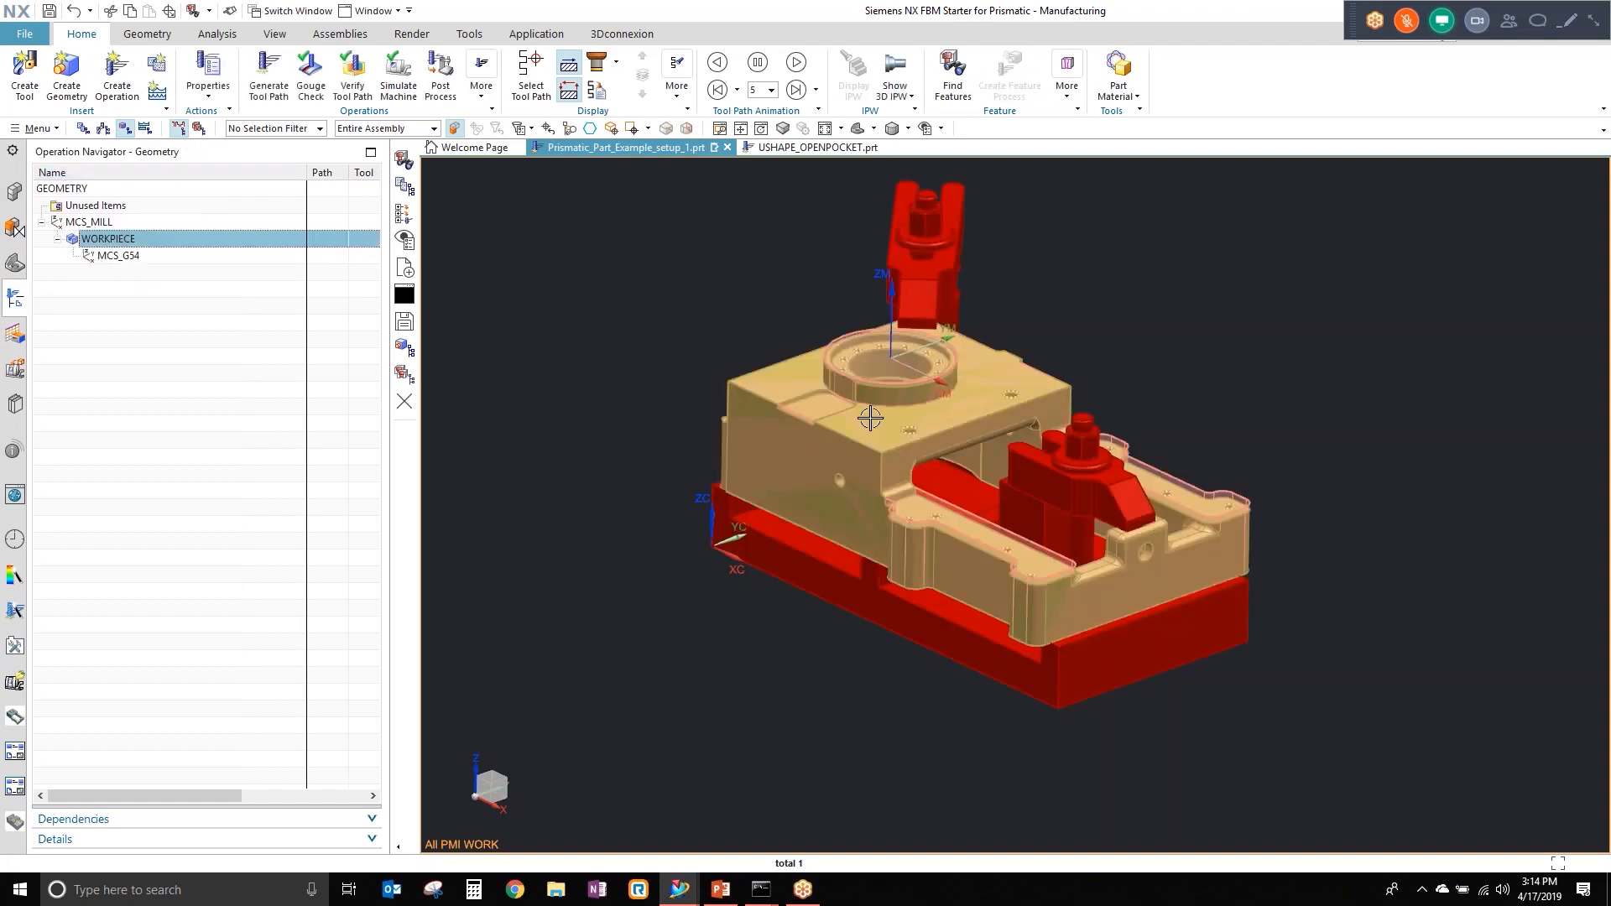
scroll(870, 417, up, 5)
Step: Display the part, blank and check geometry in the WORKPIECE definition, and accept the definition as it is
double_click(148, 240)
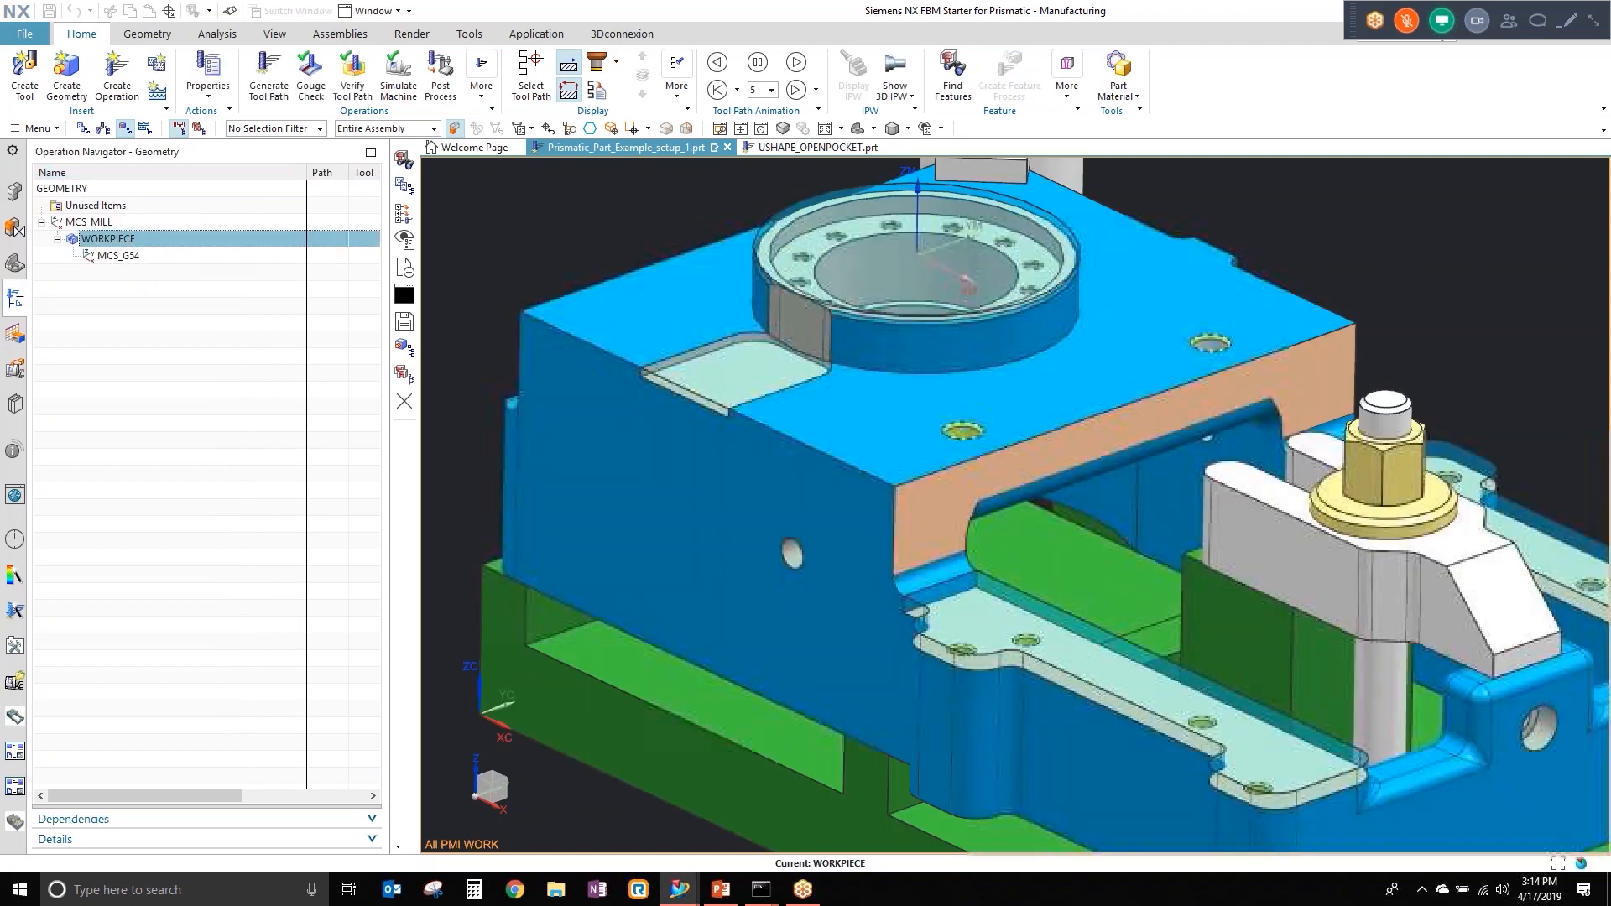
click(555, 62)
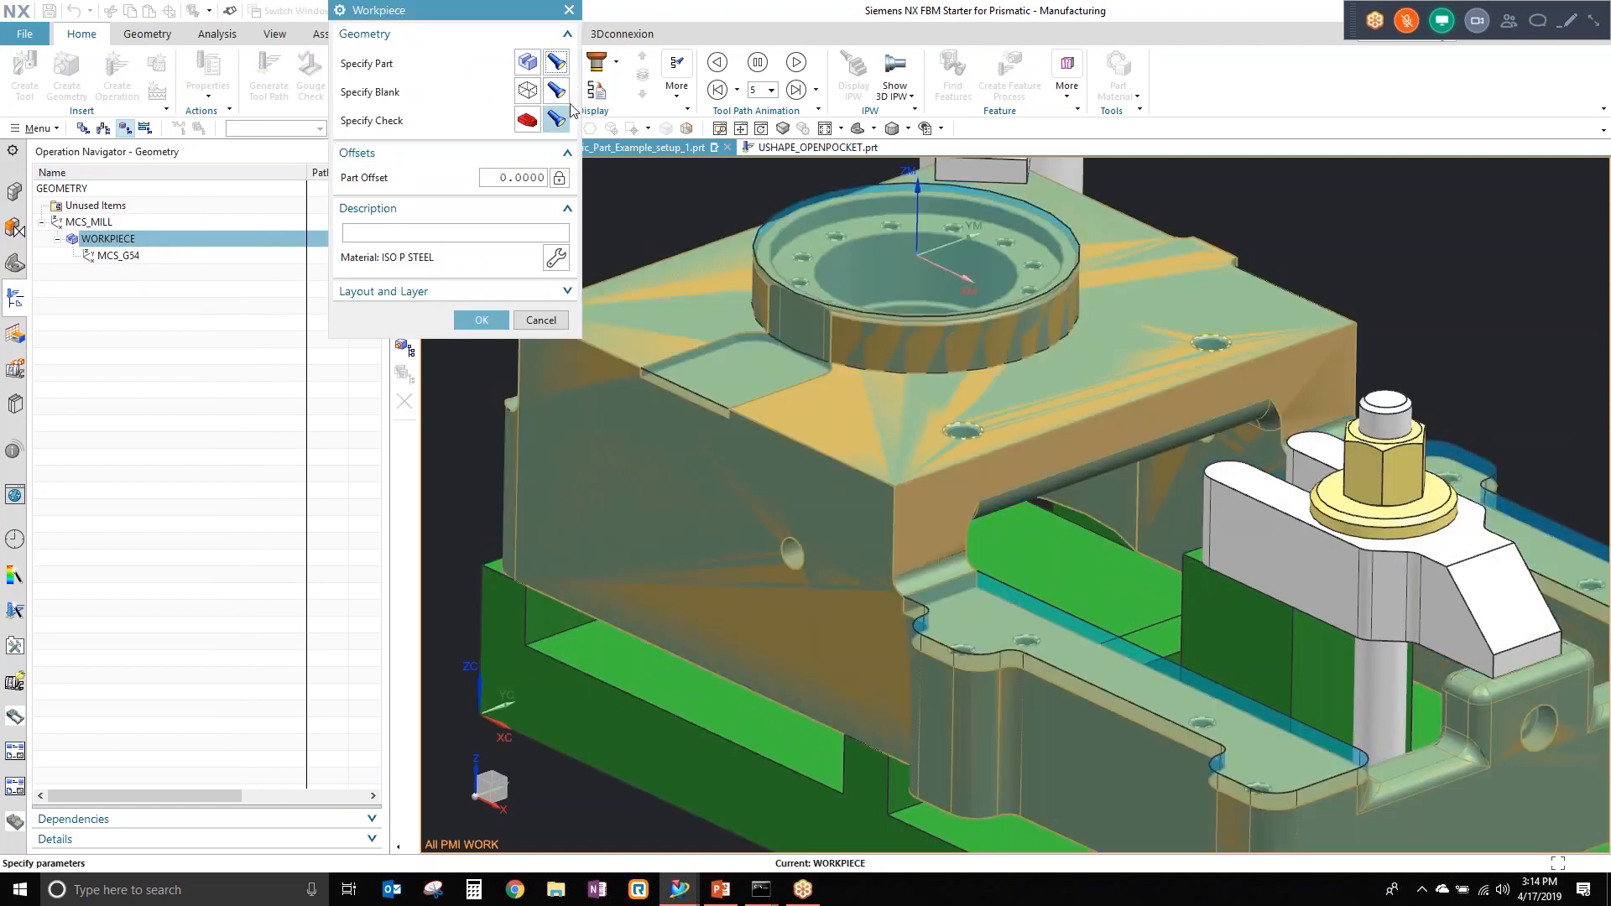
click(555, 90)
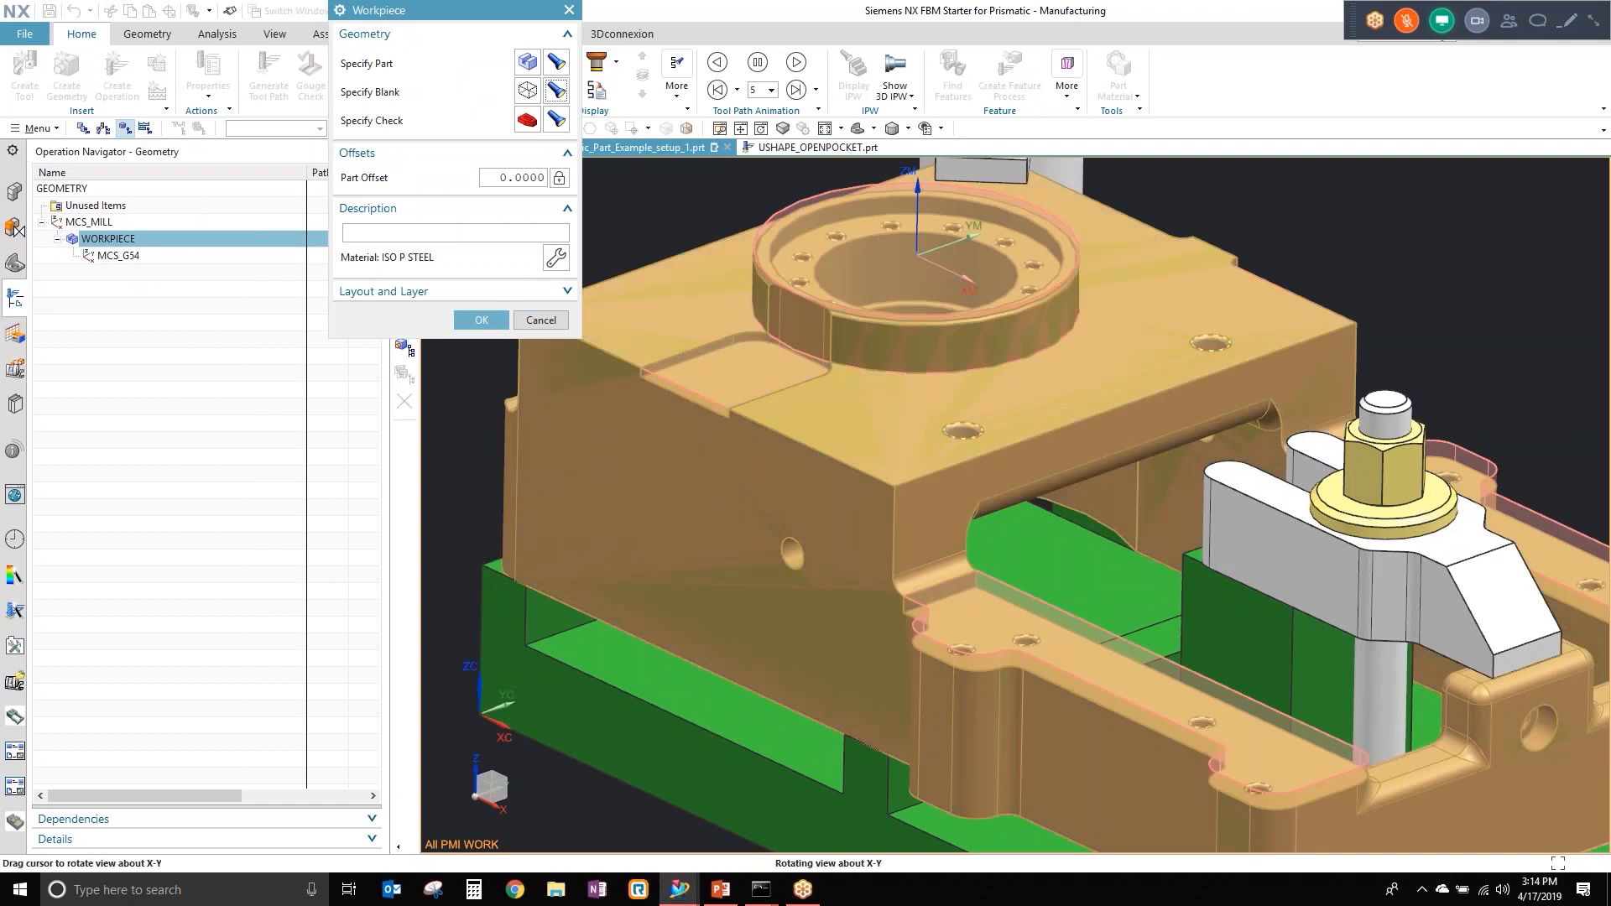
middle_drag(853, 517, 857, 511)
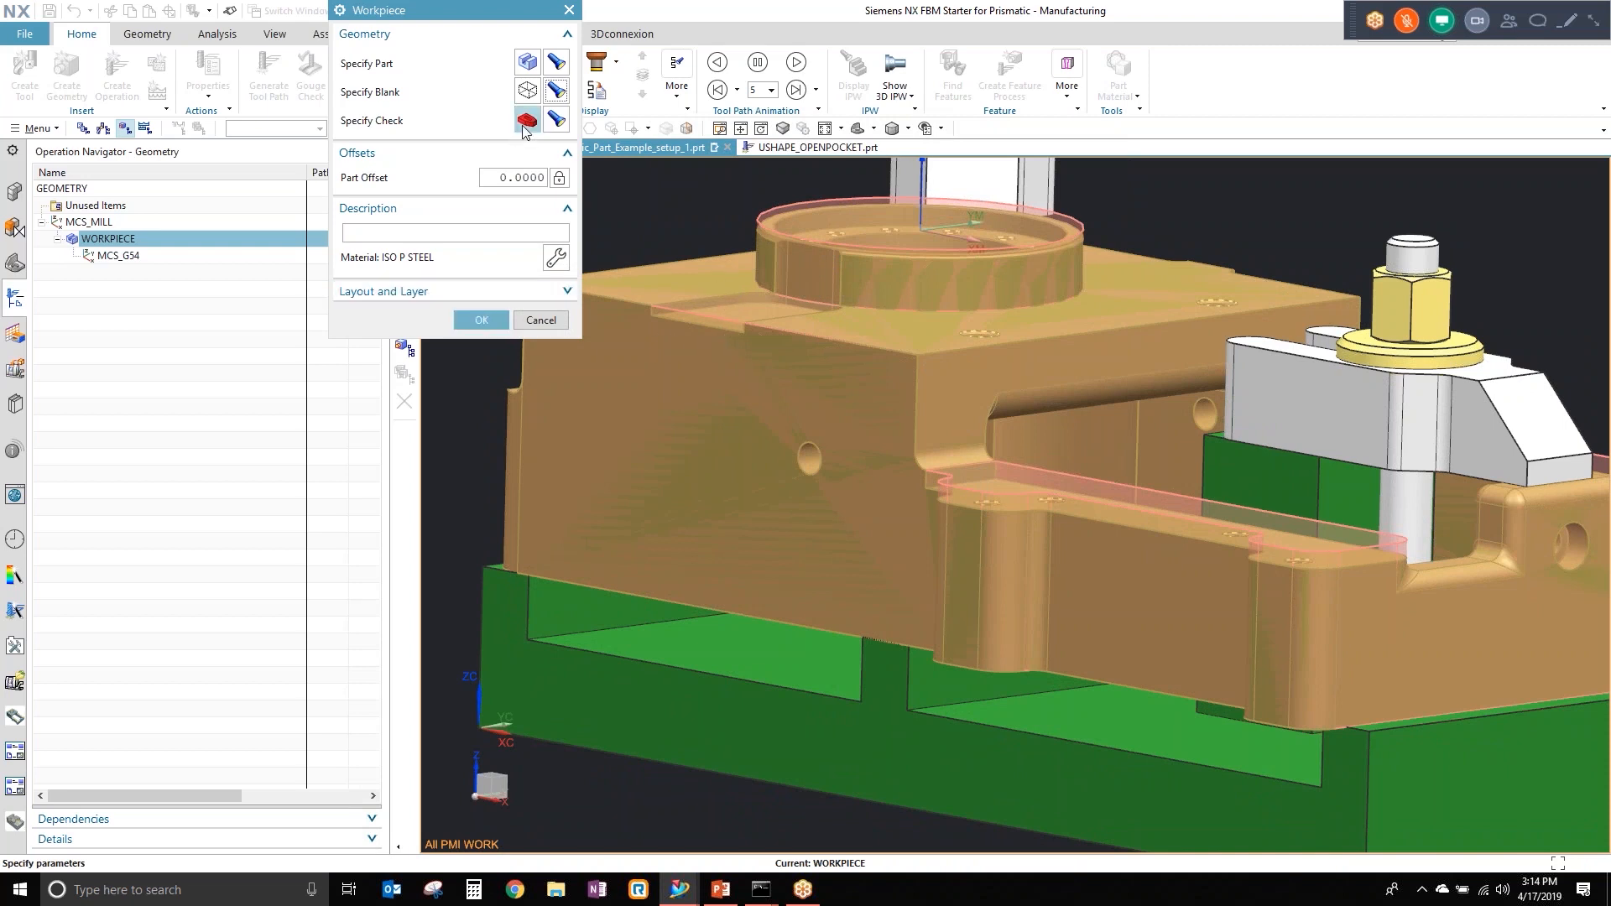
click(555, 120)
click(481, 320)
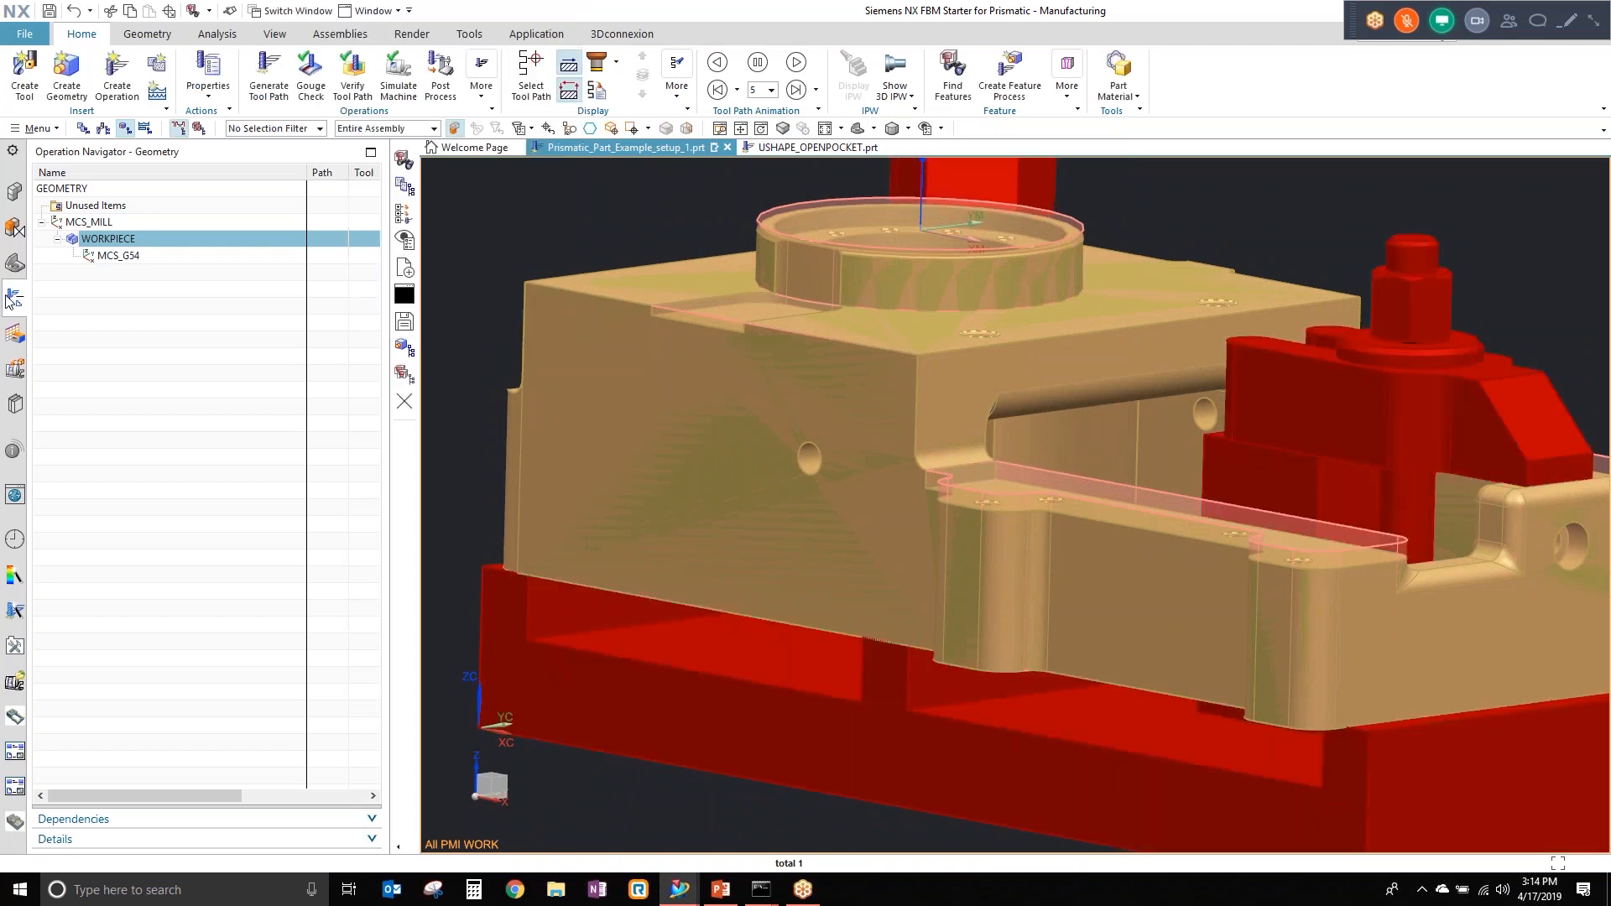
Step: Check MCS_G54 with the whole setup in view, and start a parametric feature search with Map Features enabled
click(118, 255)
key(ctrl+f)
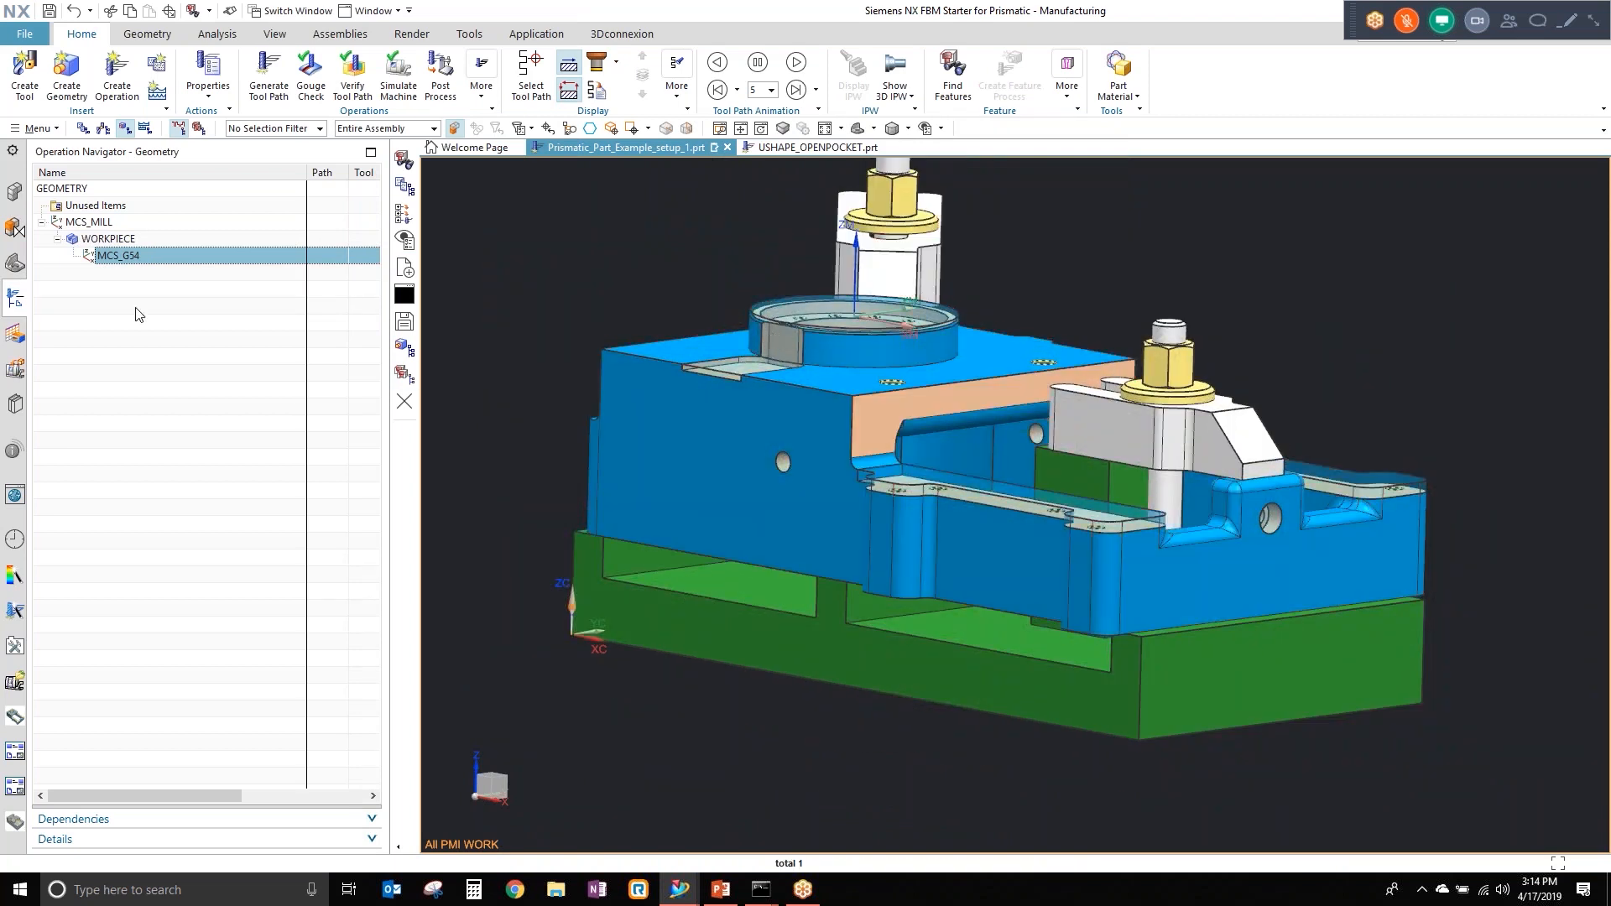
key(Escape)
click(14, 333)
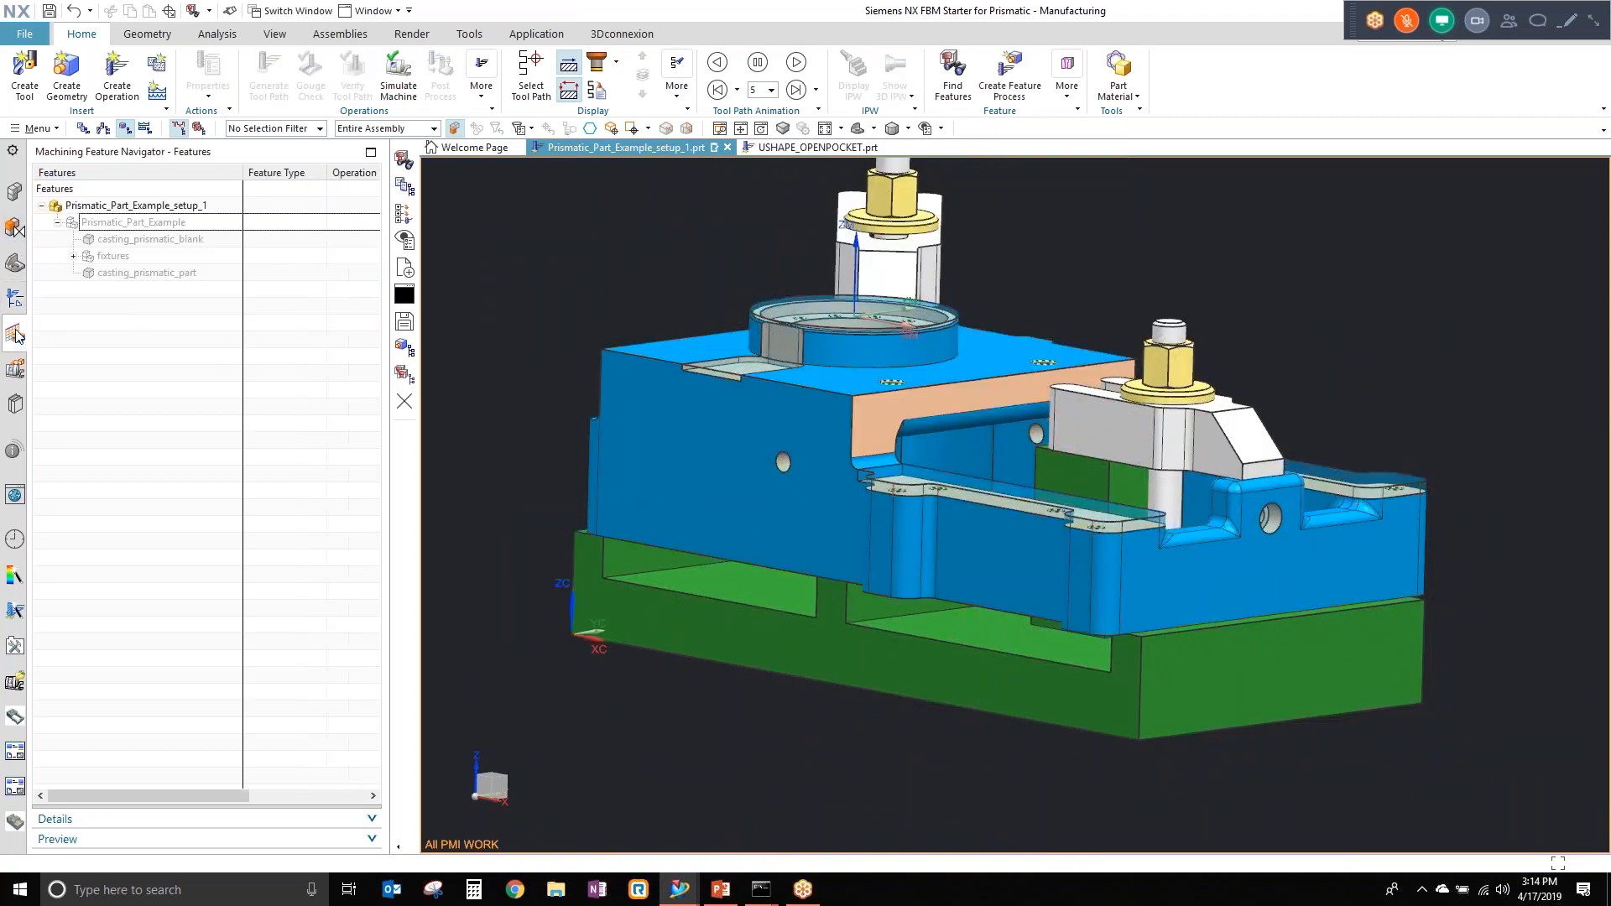
right_click(97, 320)
click(126, 472)
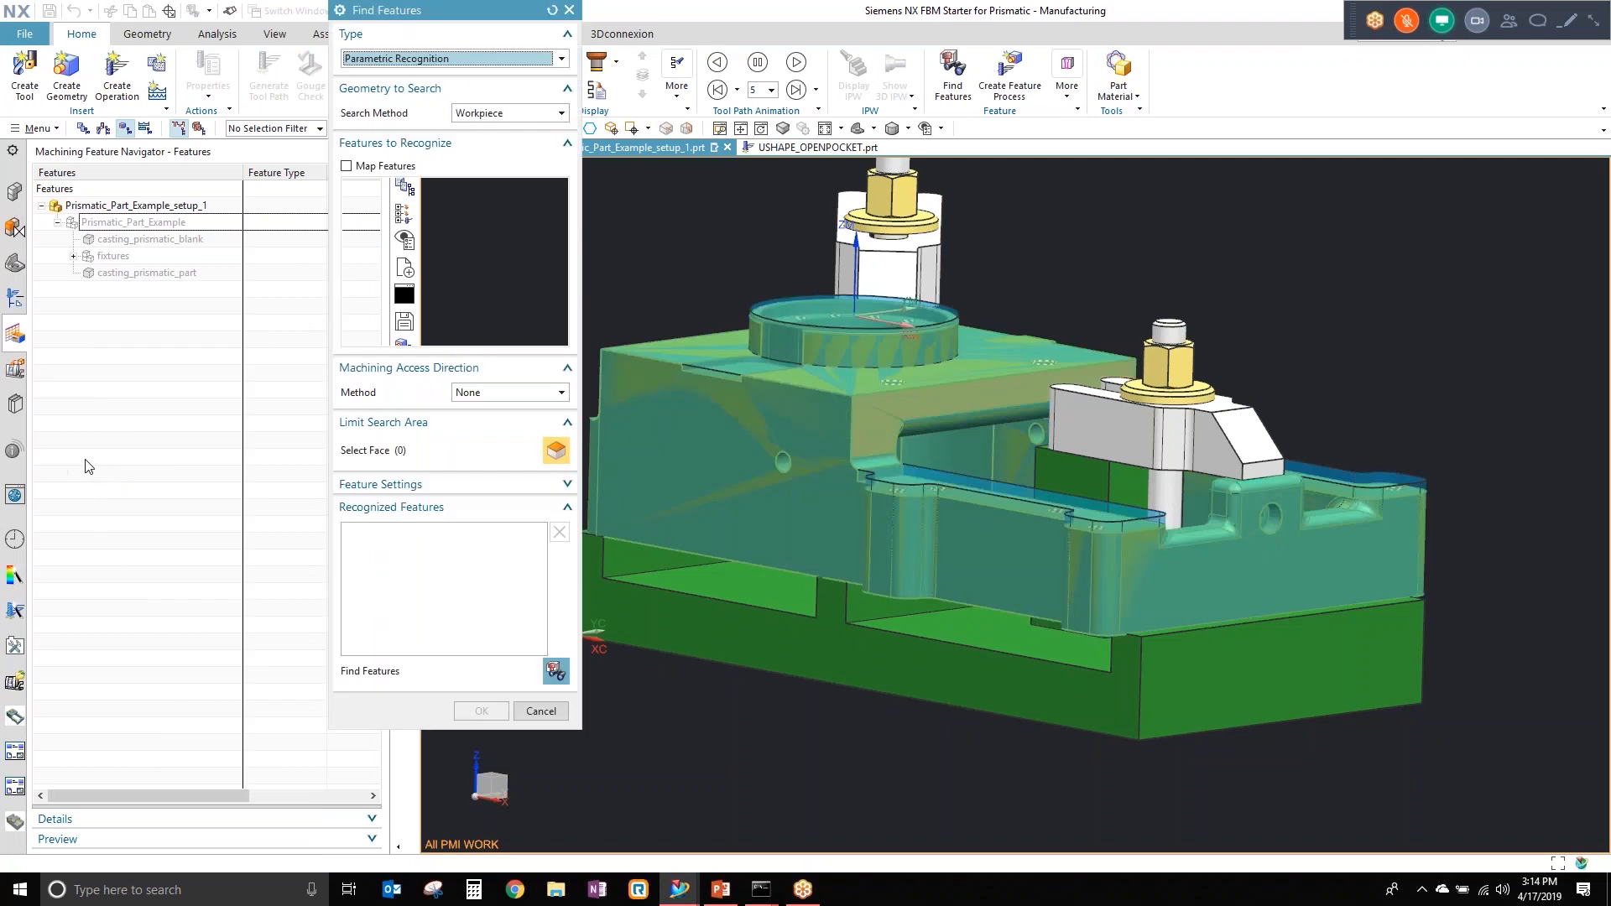
click(346, 166)
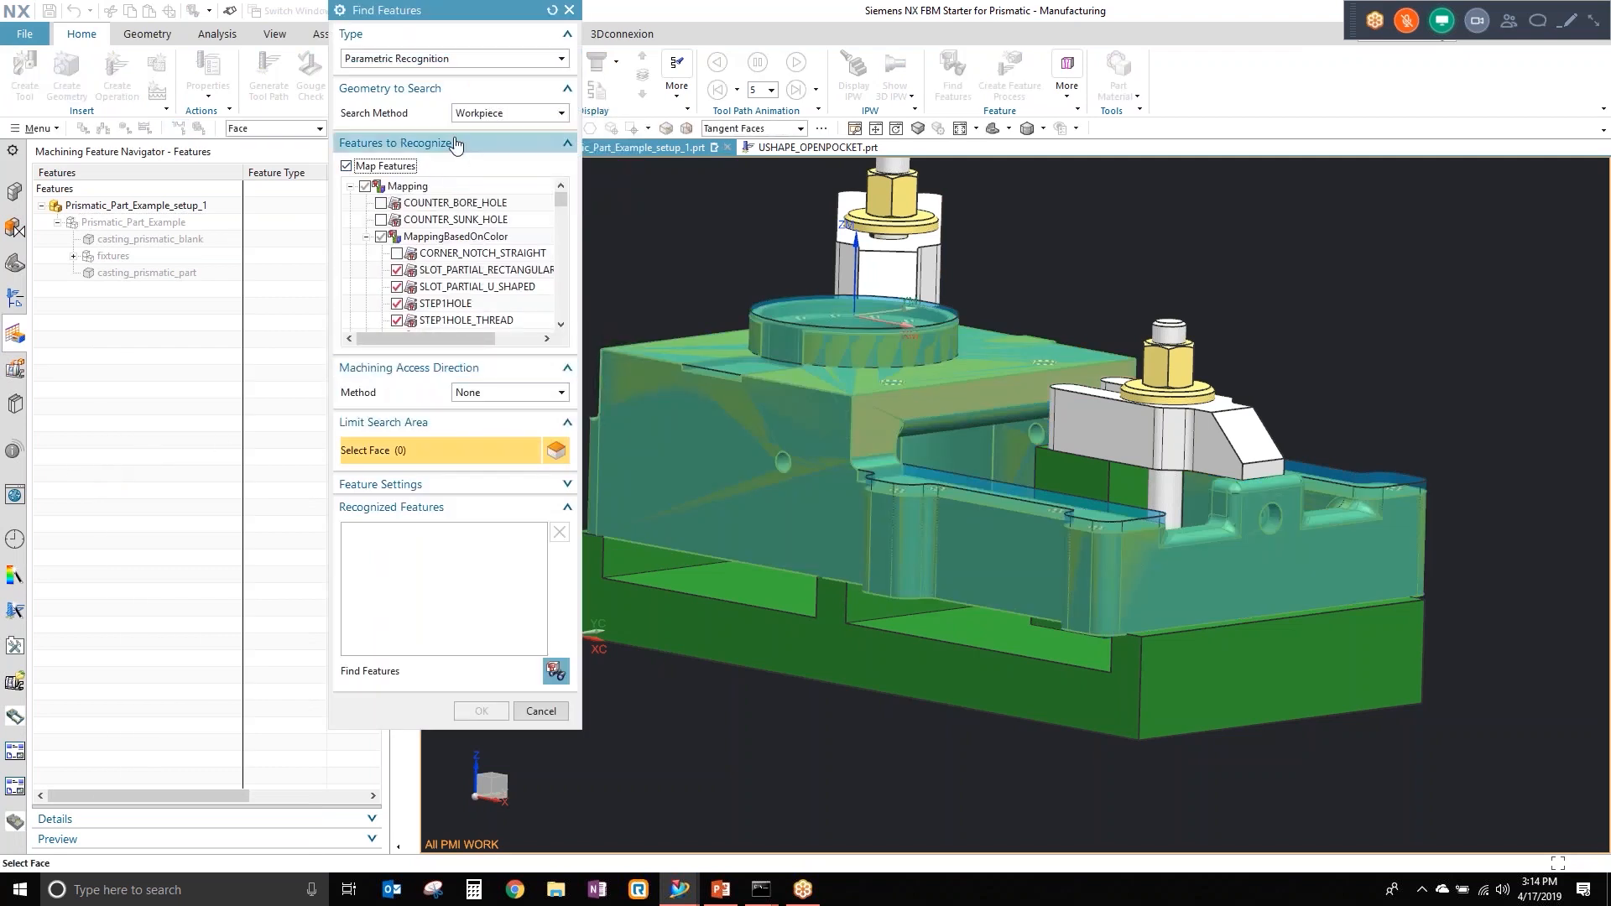
Step: Restrict the features to recognize to SUB_SURFACES_MILLING, run the feature search, and dismiss the information window
scroll(390, 239, down, 5)
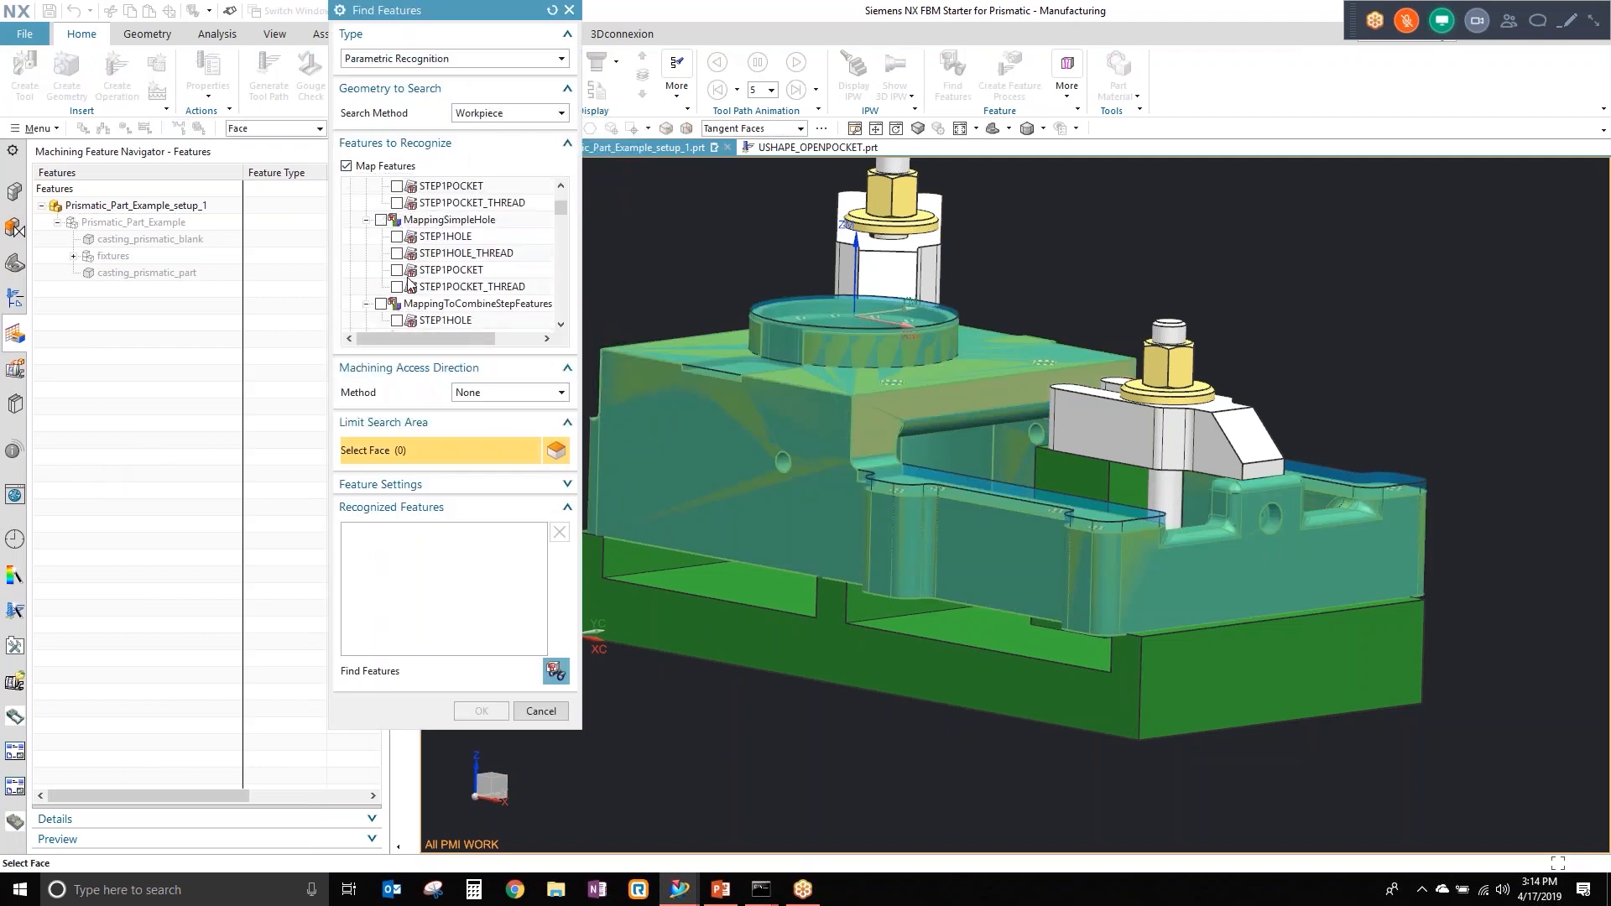
click(381, 187)
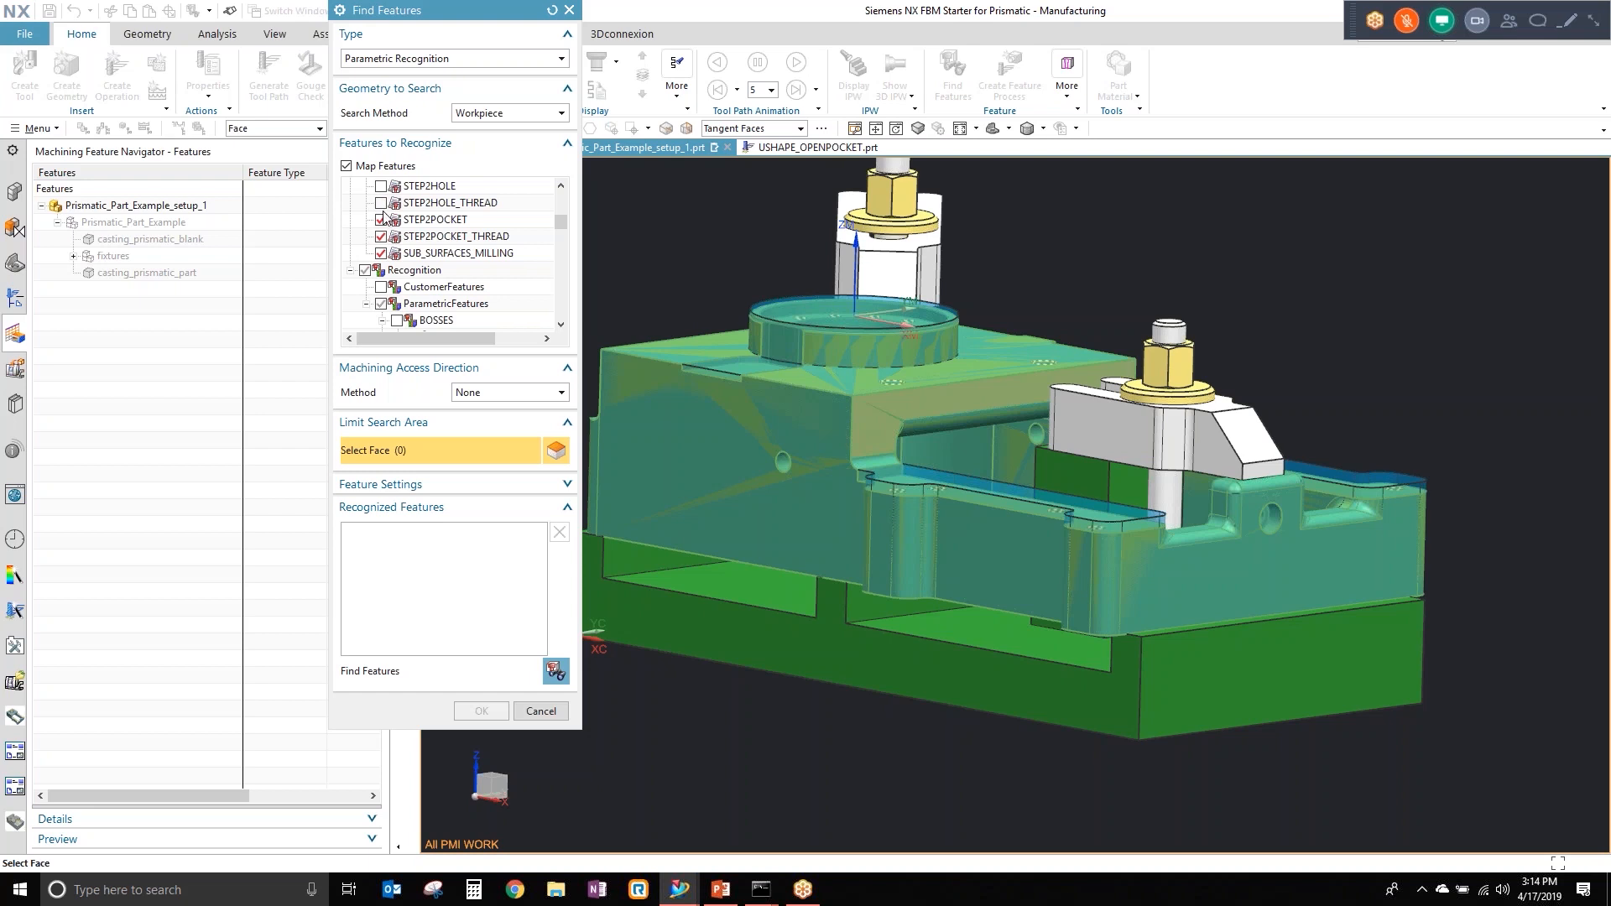
click(382, 219)
click(365, 270)
click(555, 671)
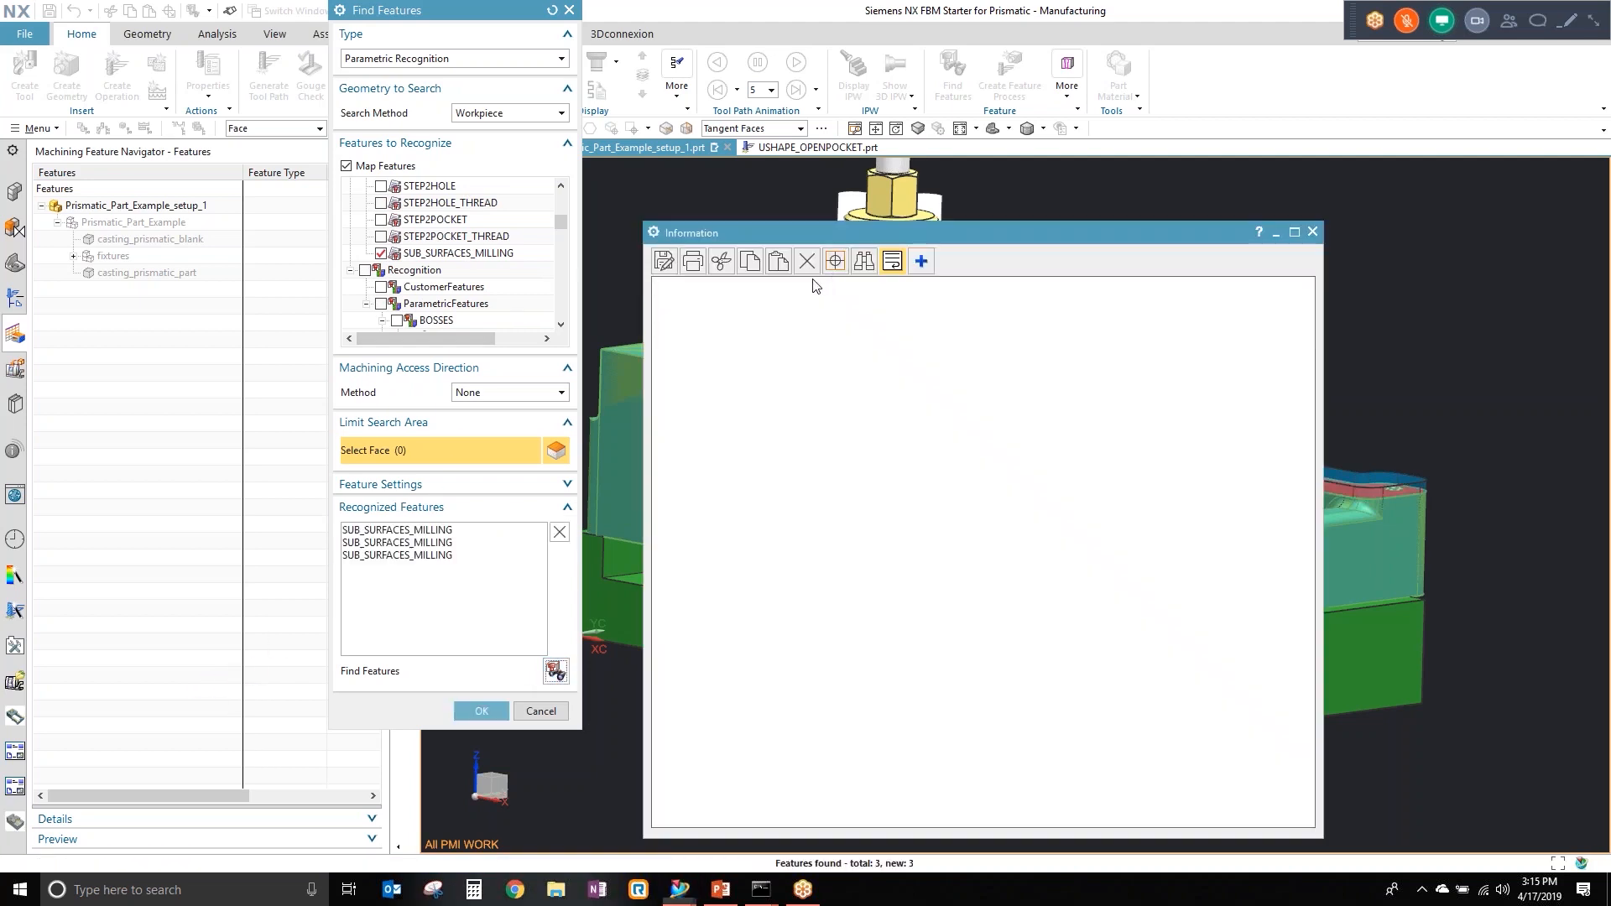
click(1312, 231)
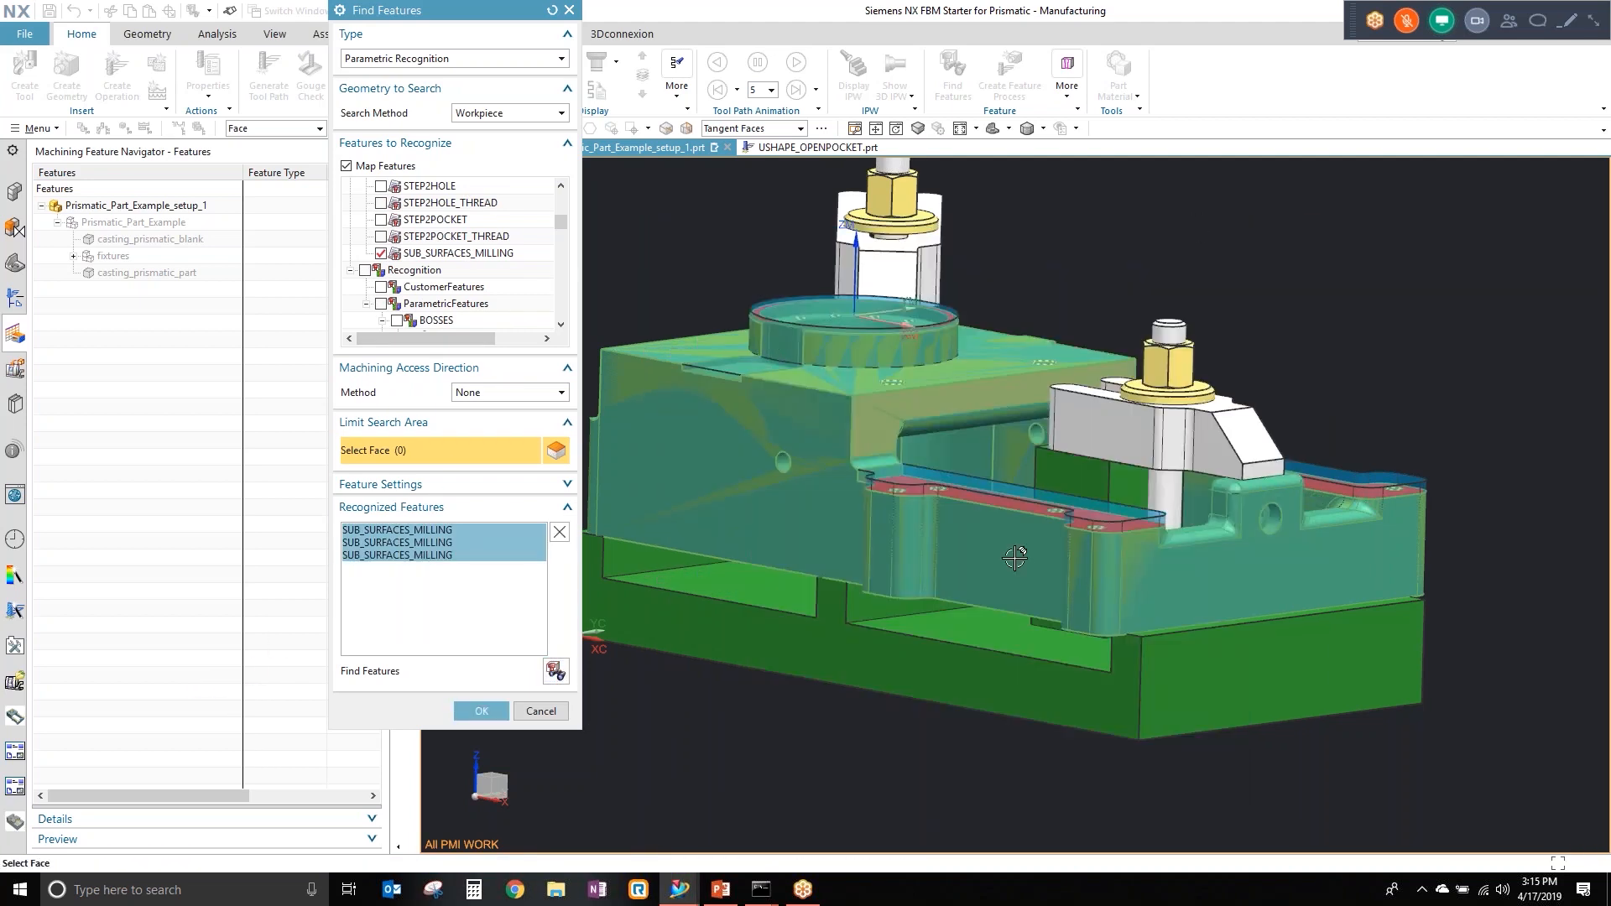
Step: Check which faces of the casting the individual SUB_SURFACES_MILLING entries correspond to
middle_drag(1015, 558, 1012, 588)
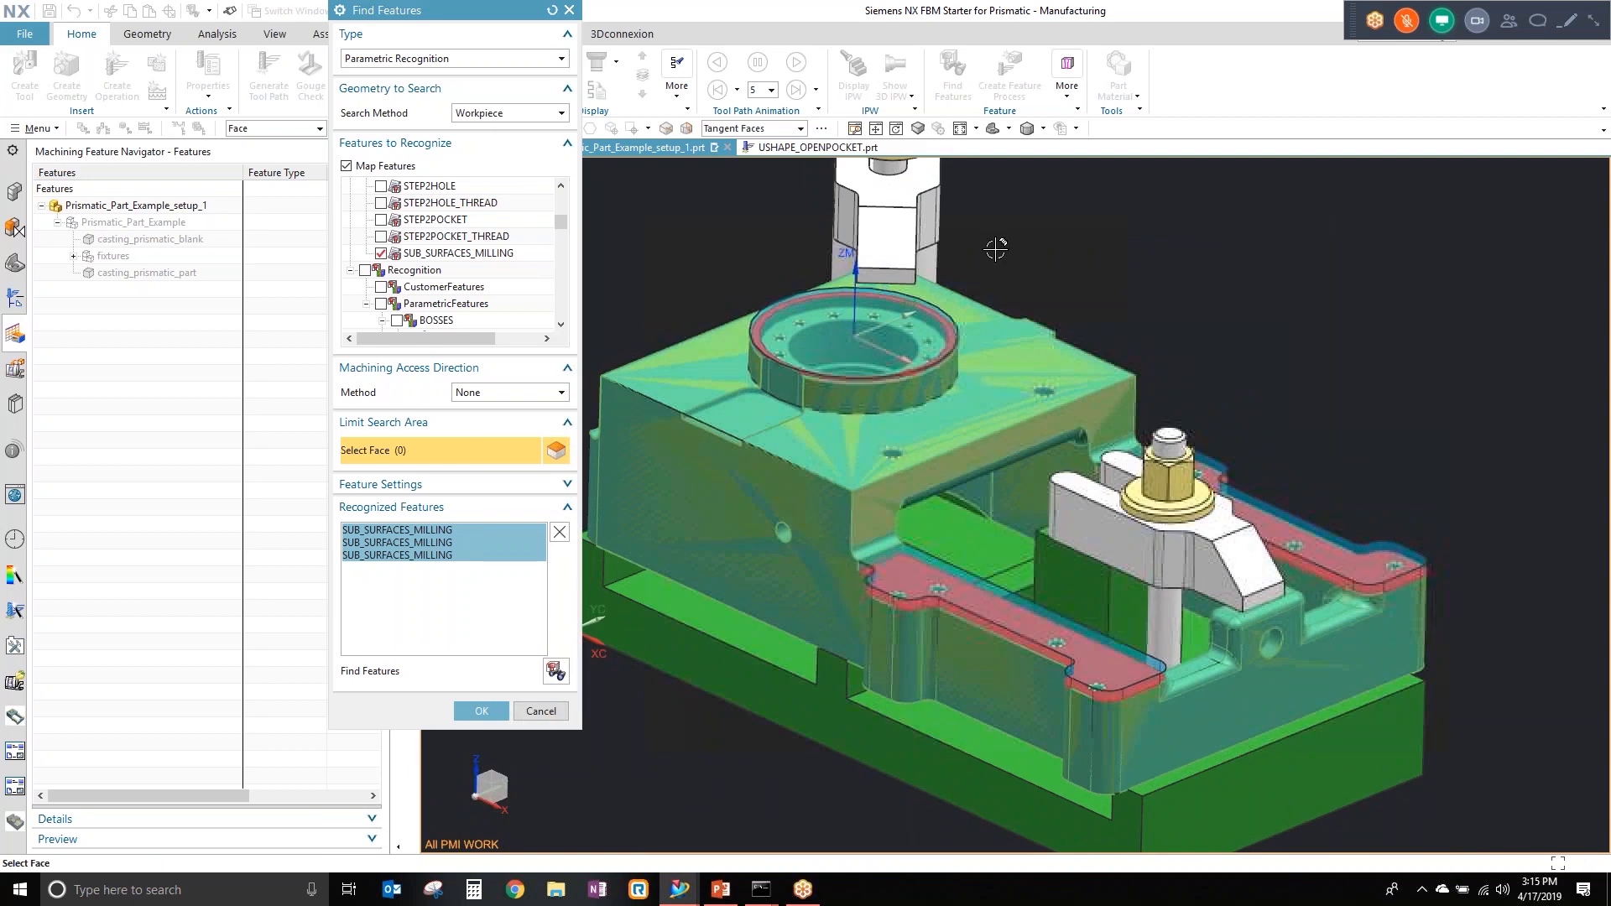
click(458, 555)
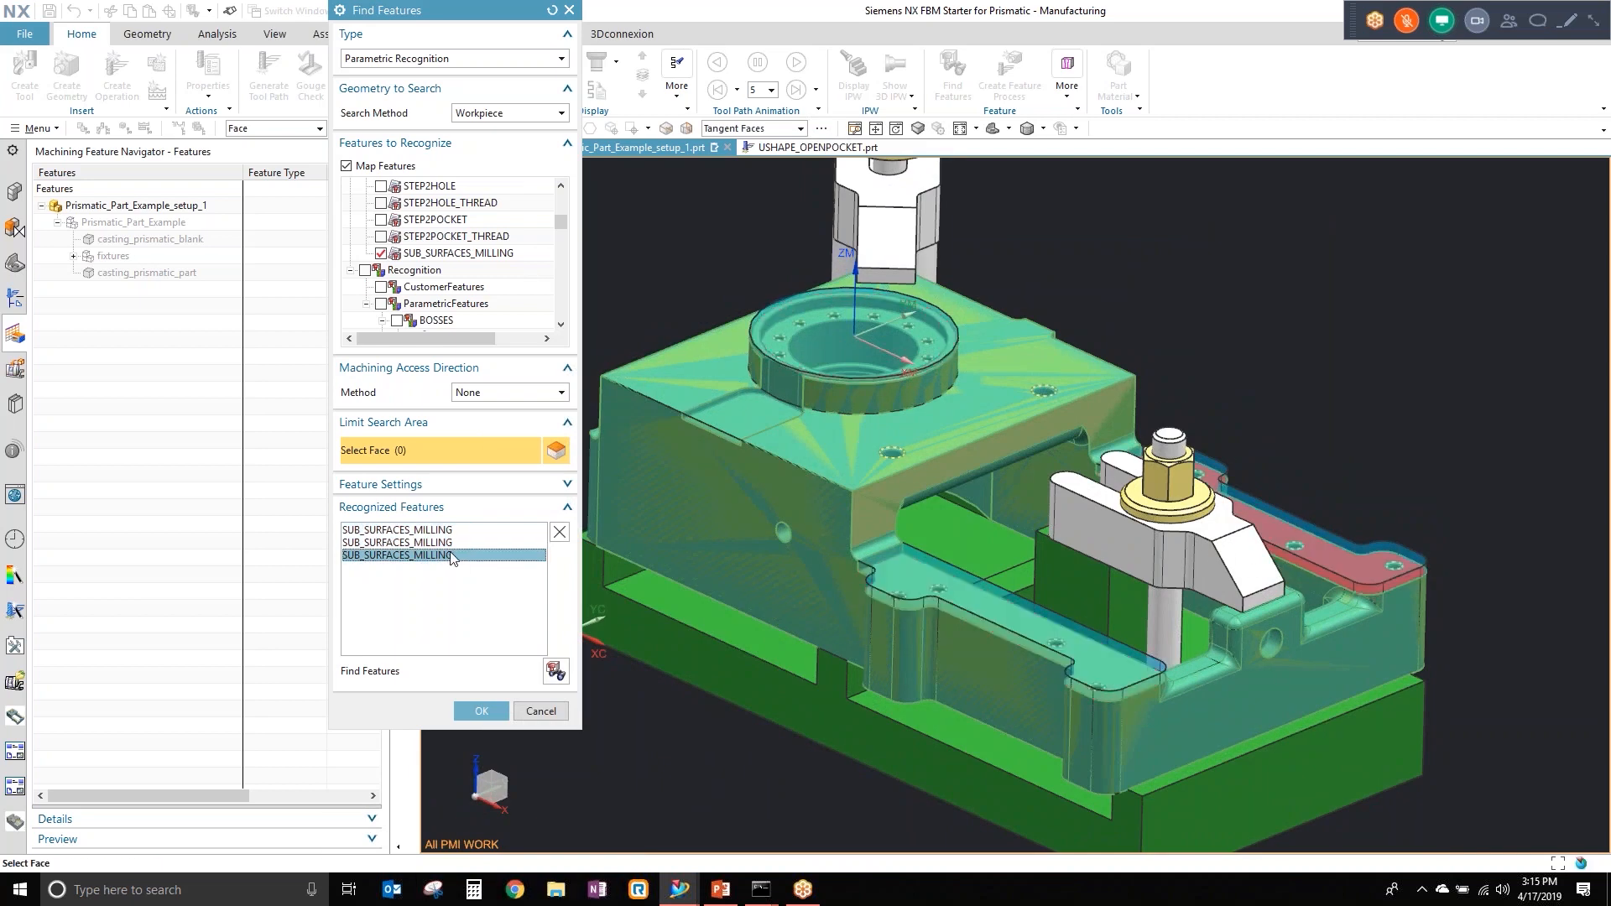
click(448, 544)
key(Up)
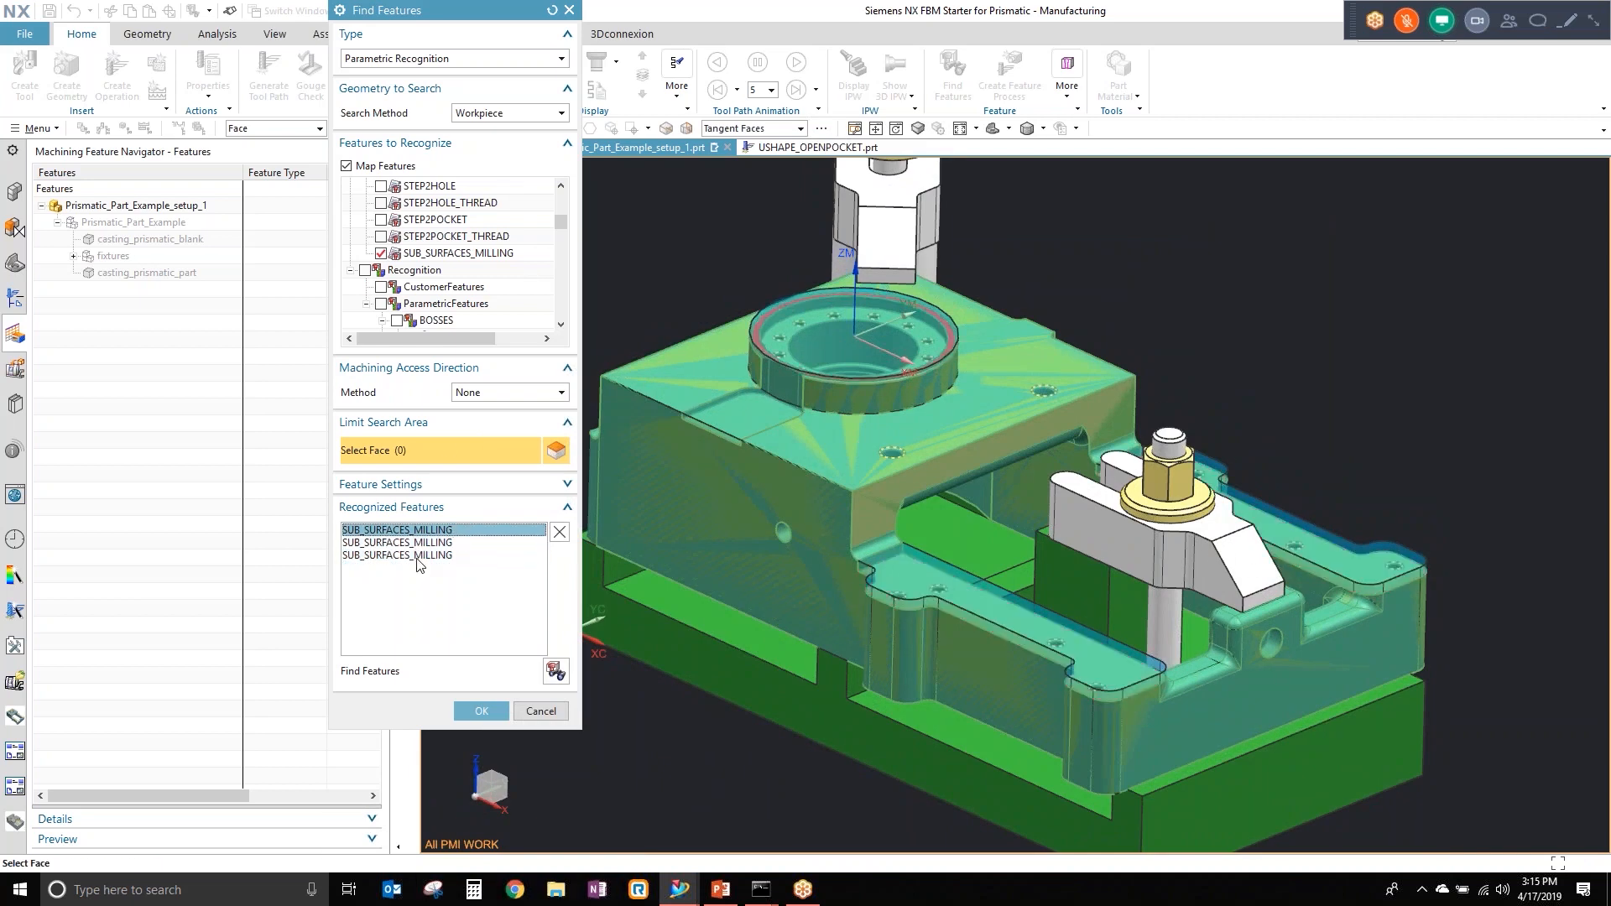
click(438, 555)
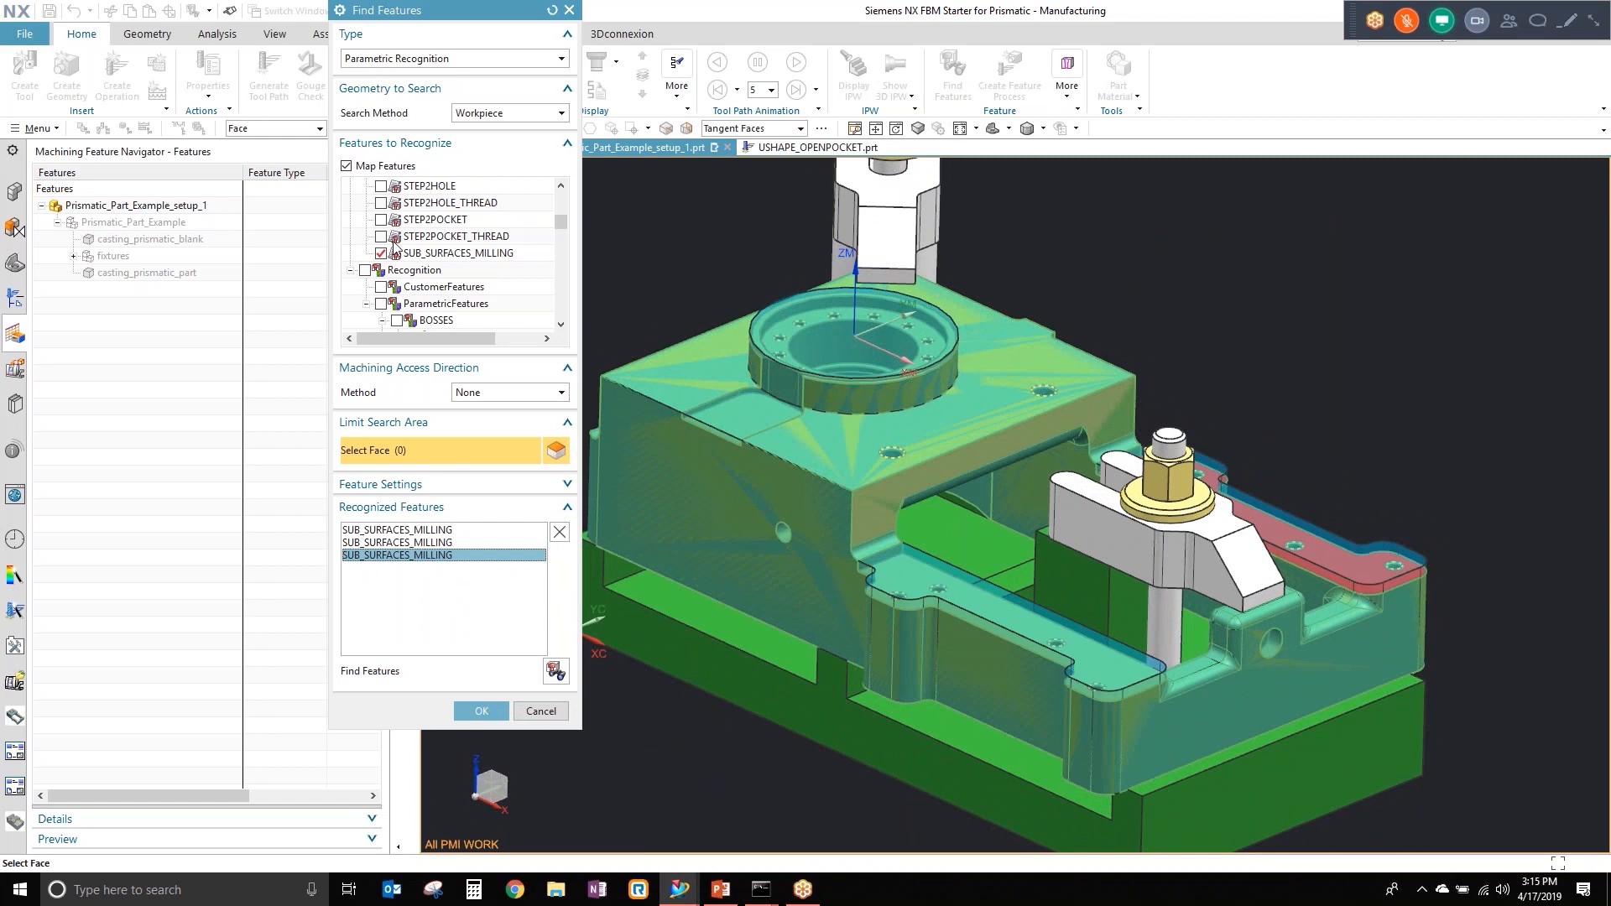
Step: Turn off Map Features, add the SLOTS and STEPS feature groups to the features to recognize, and run the feature search
click(347, 166)
scroll(430, 222, down, 1)
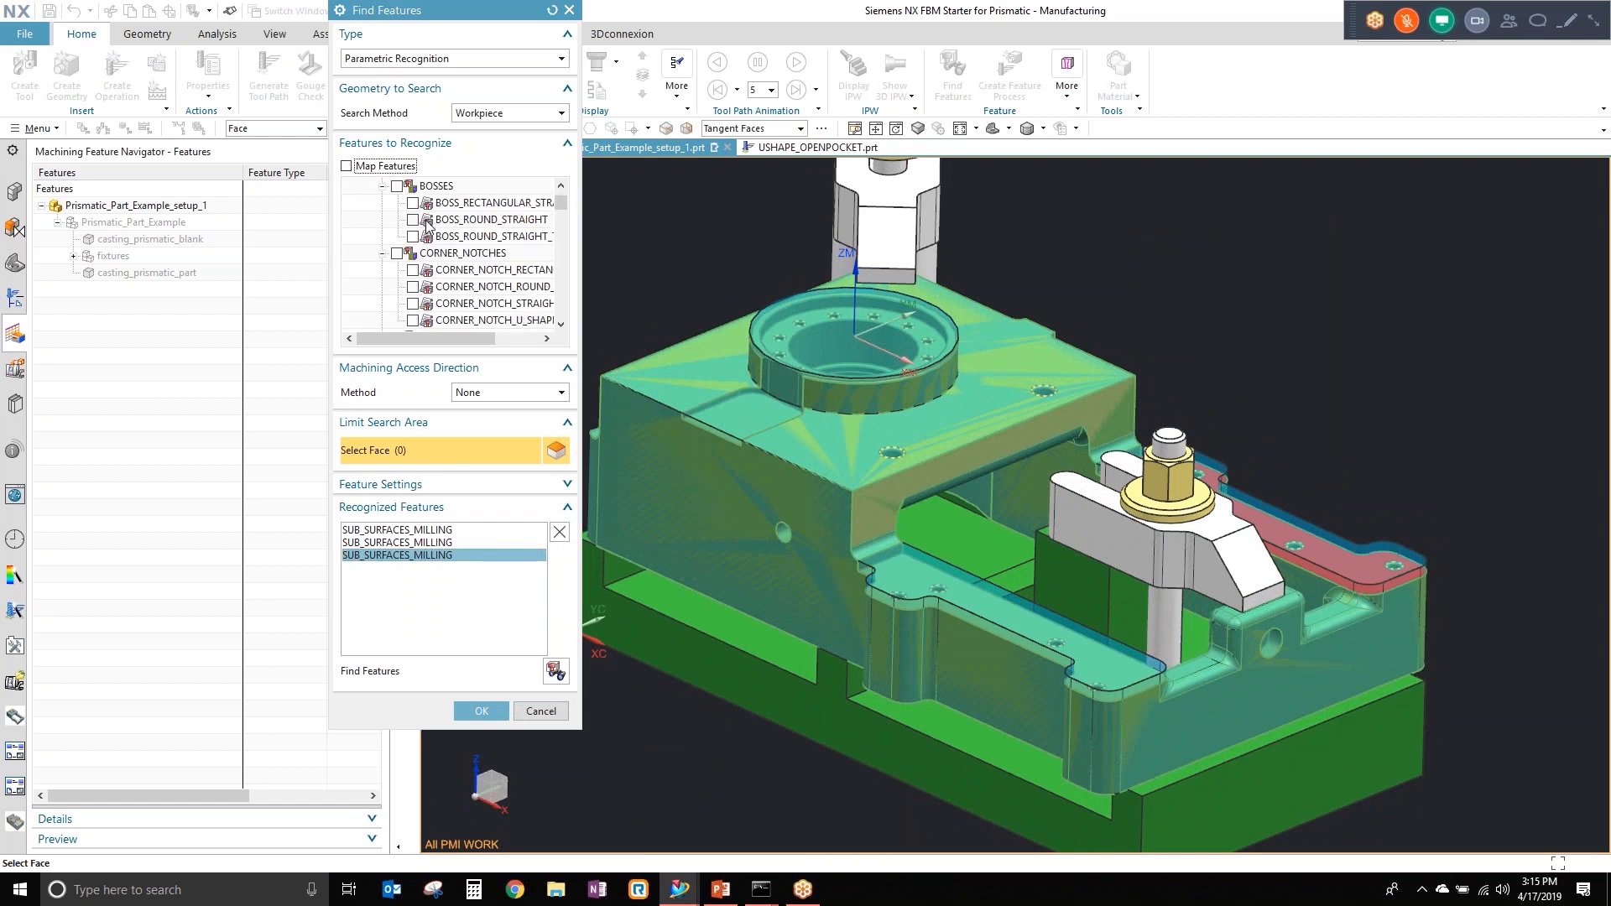
scroll(428, 222, down, 8)
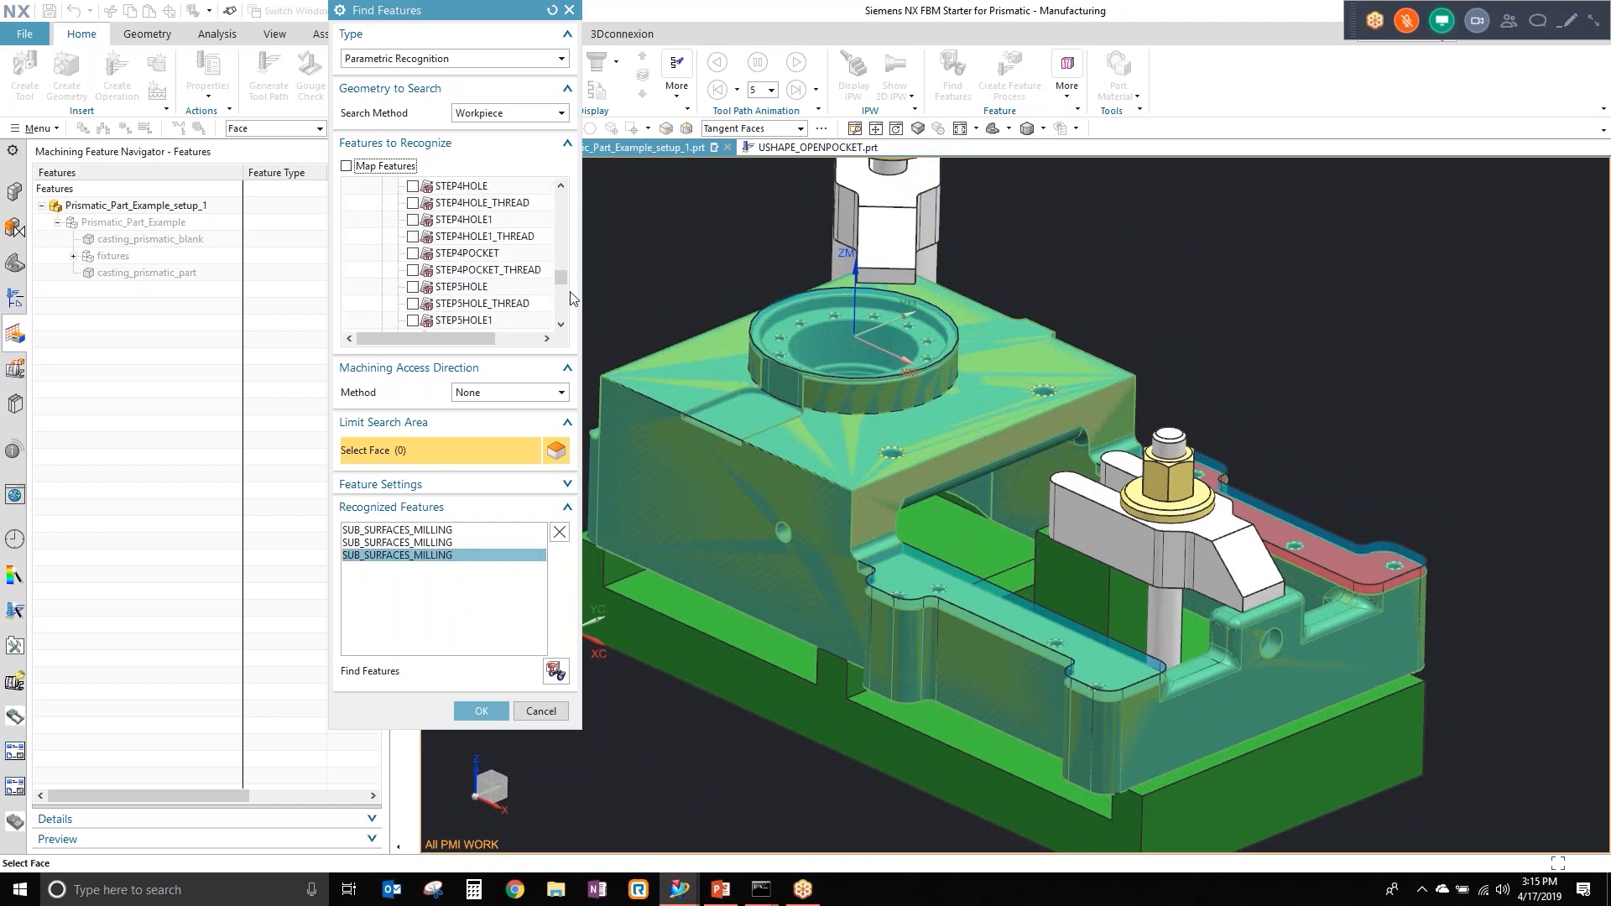
scroll(562, 274, up, 7)
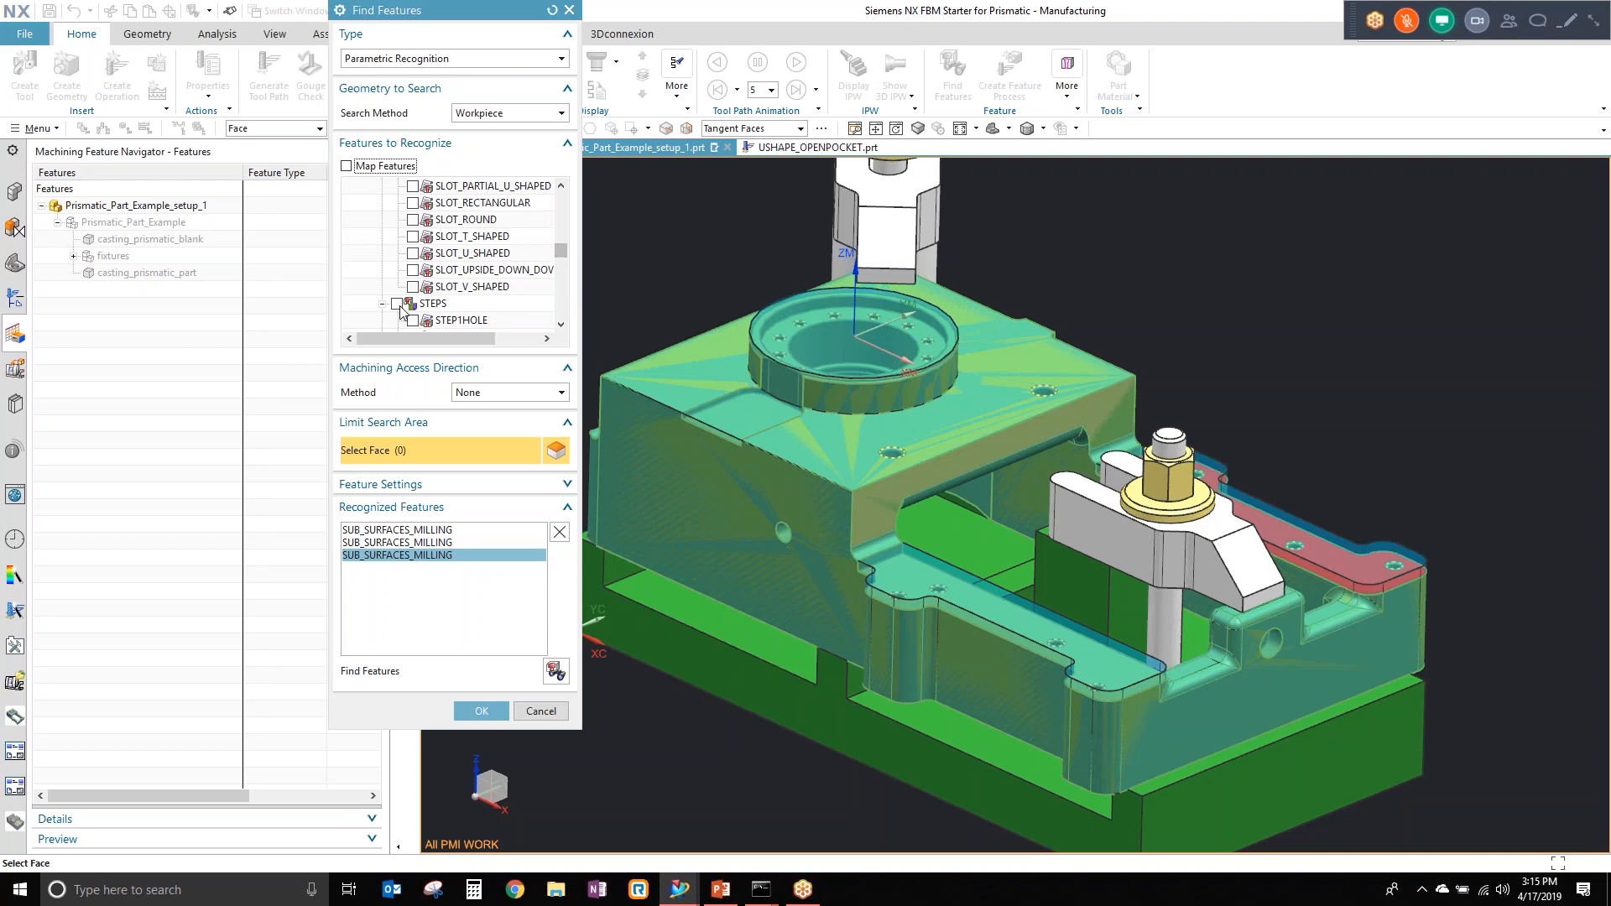
scroll(401, 312, up, 3)
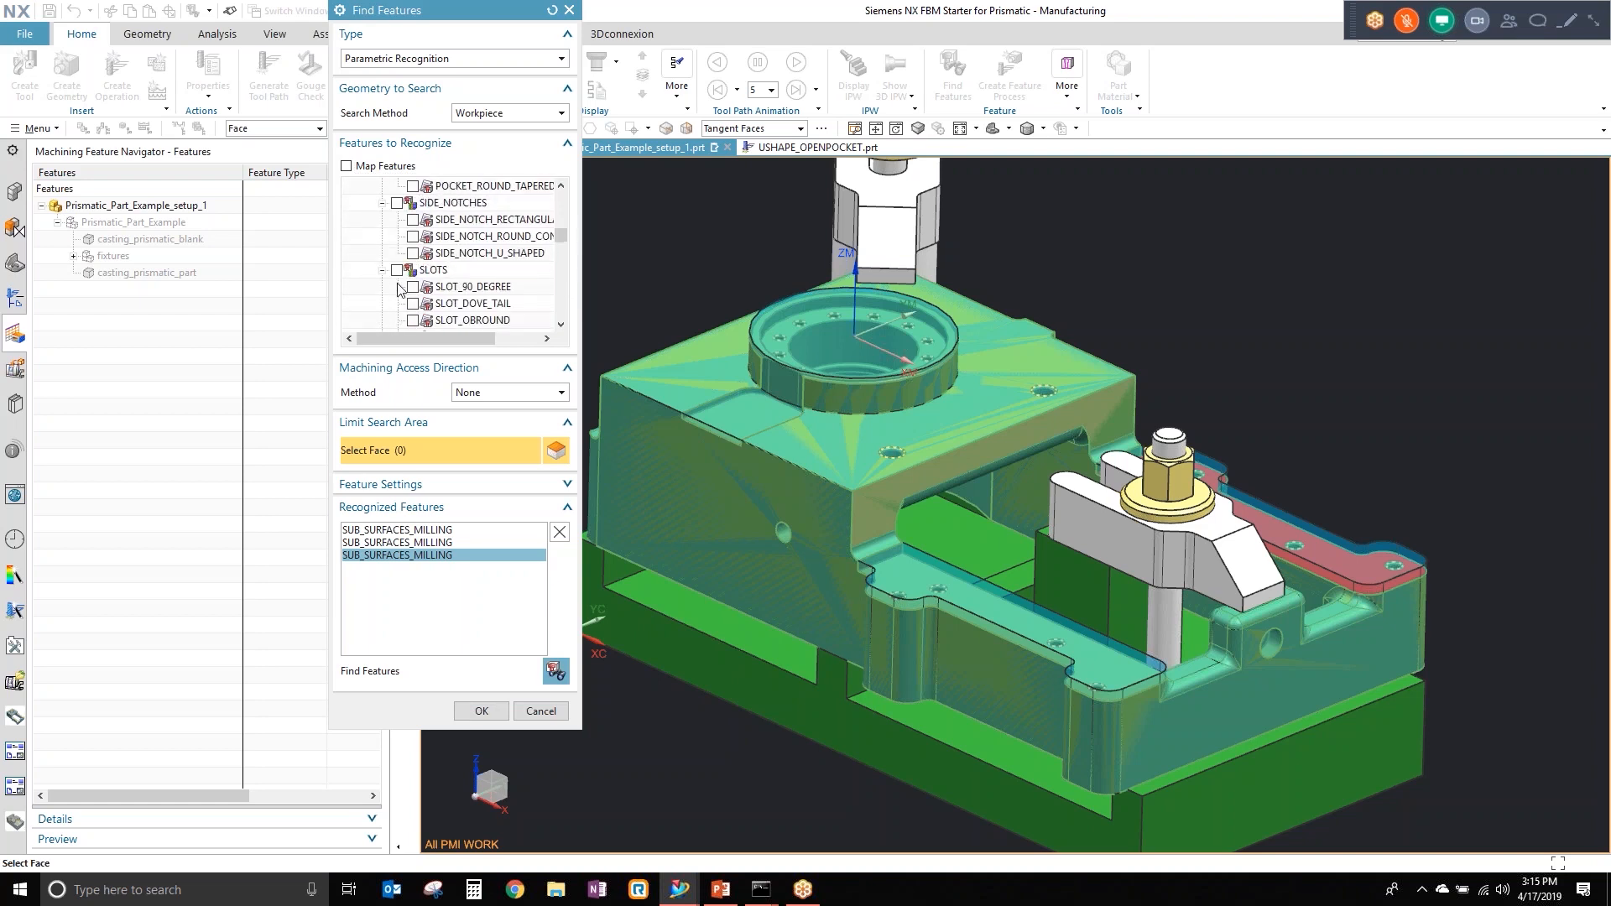
click(556, 670)
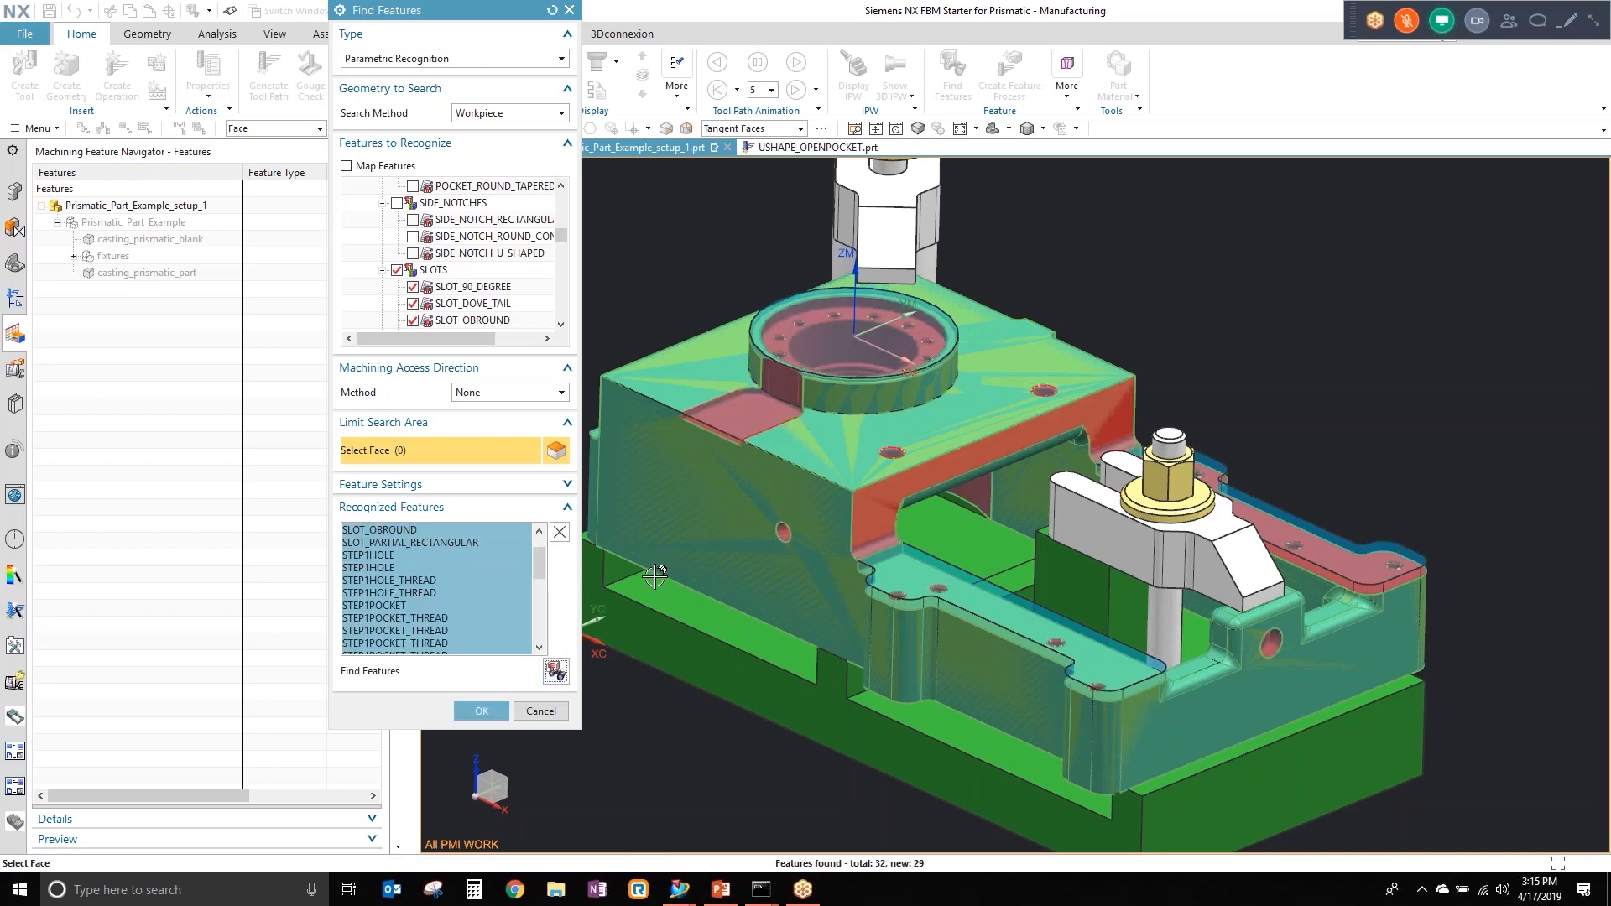
Step: Remove the SLOT_OBROUND and STEP1POCKET entries from the recognized features and accept the remaining ones
click(423, 532)
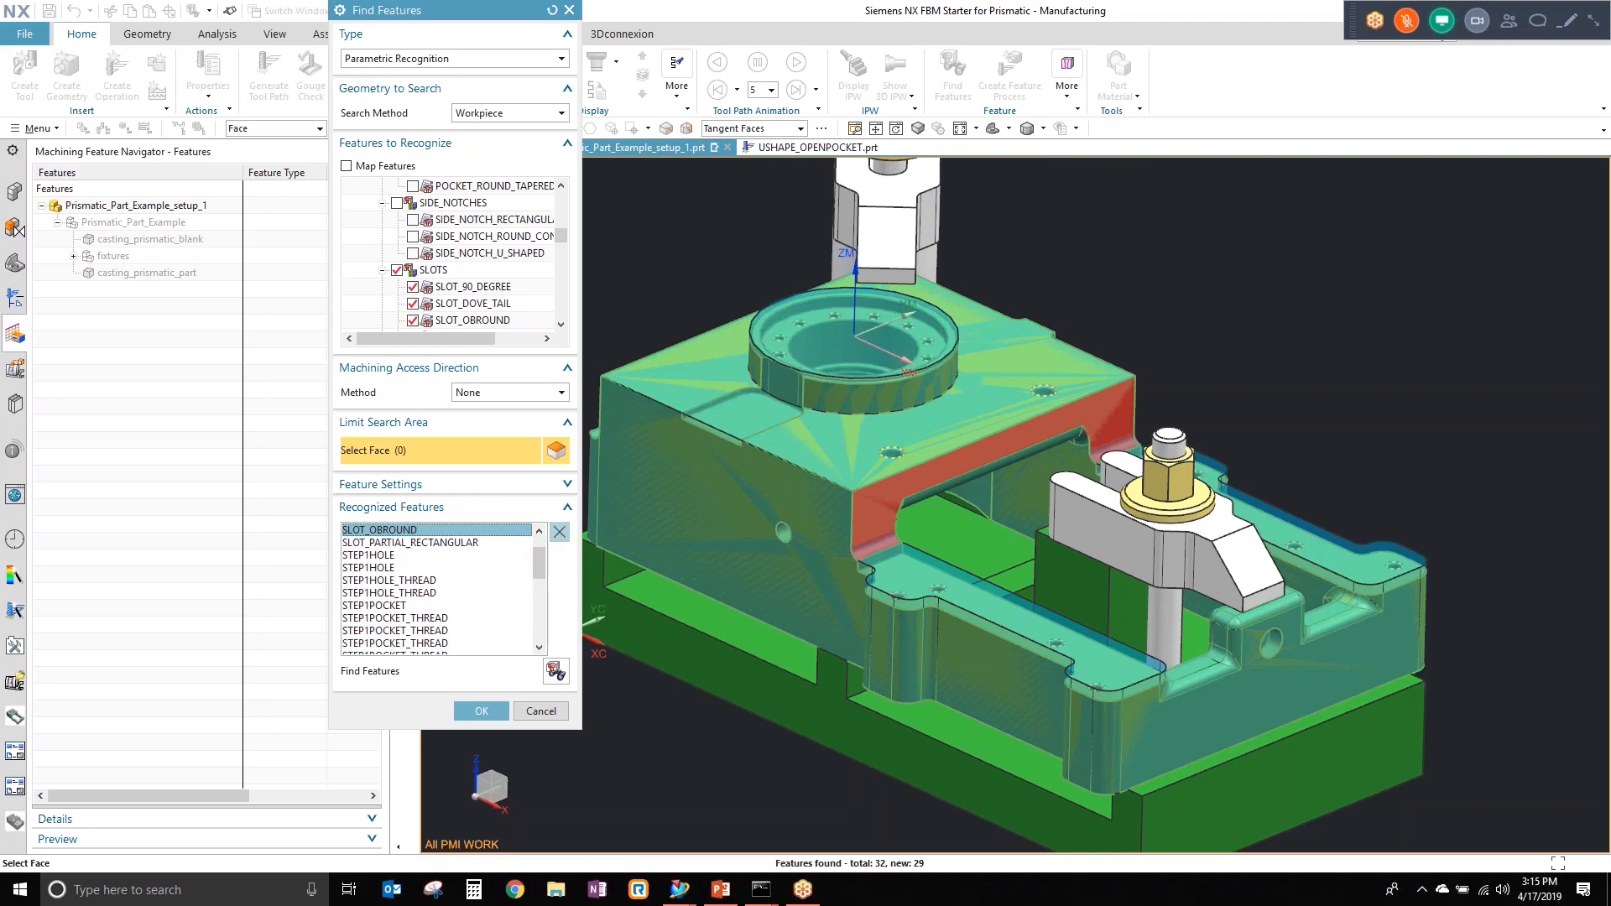
click(559, 532)
click(411, 605)
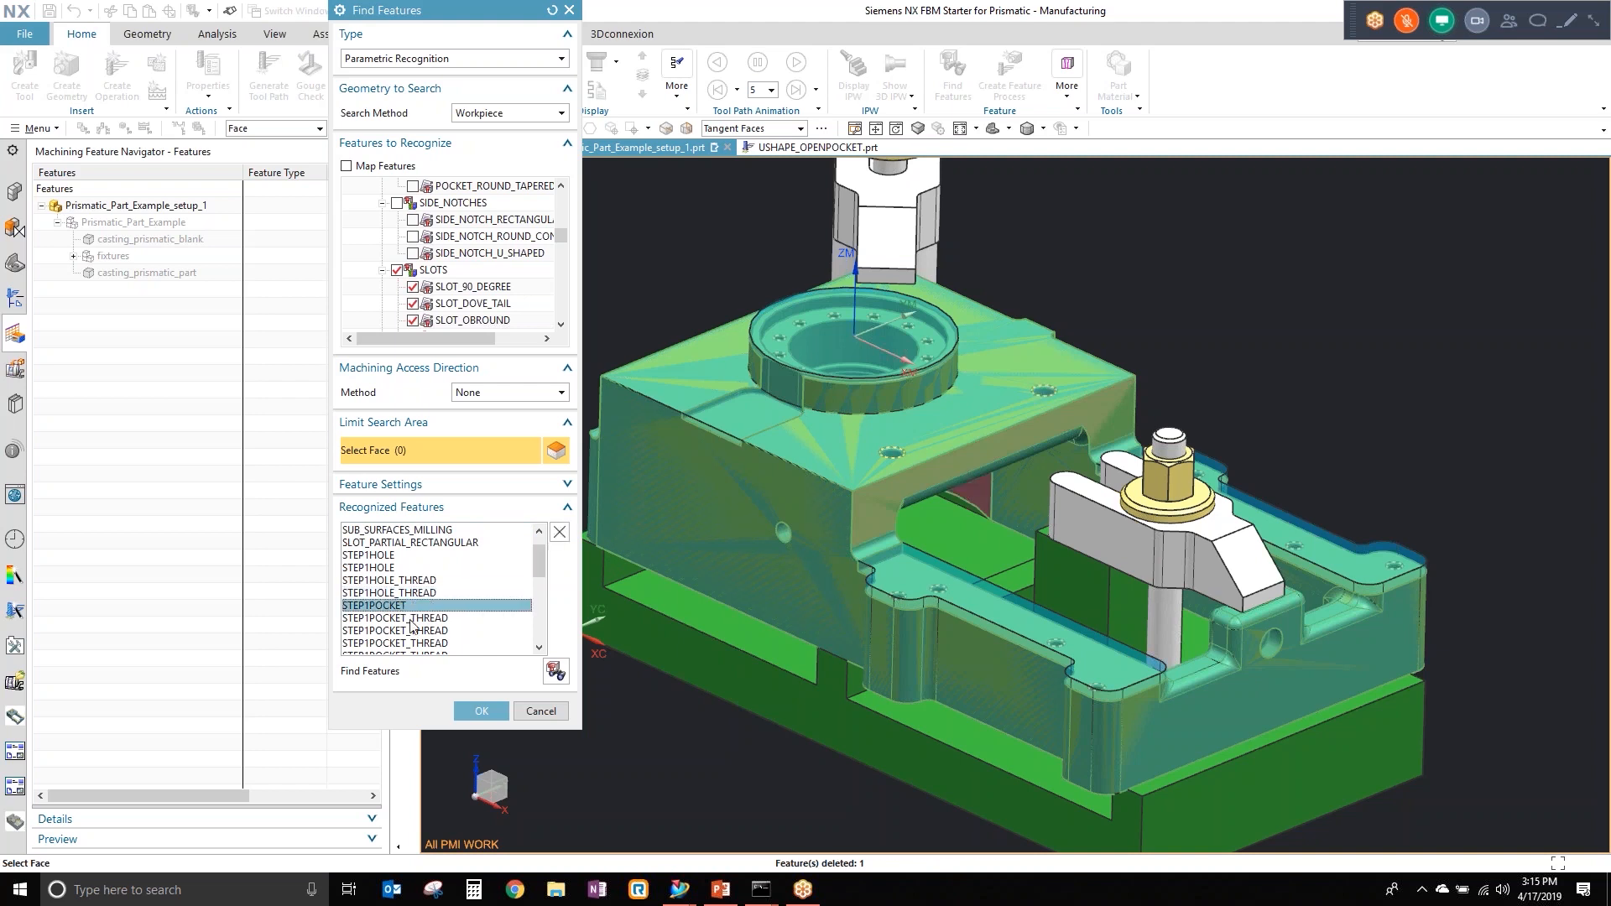
middle_drag(893, 621, 753, 508)
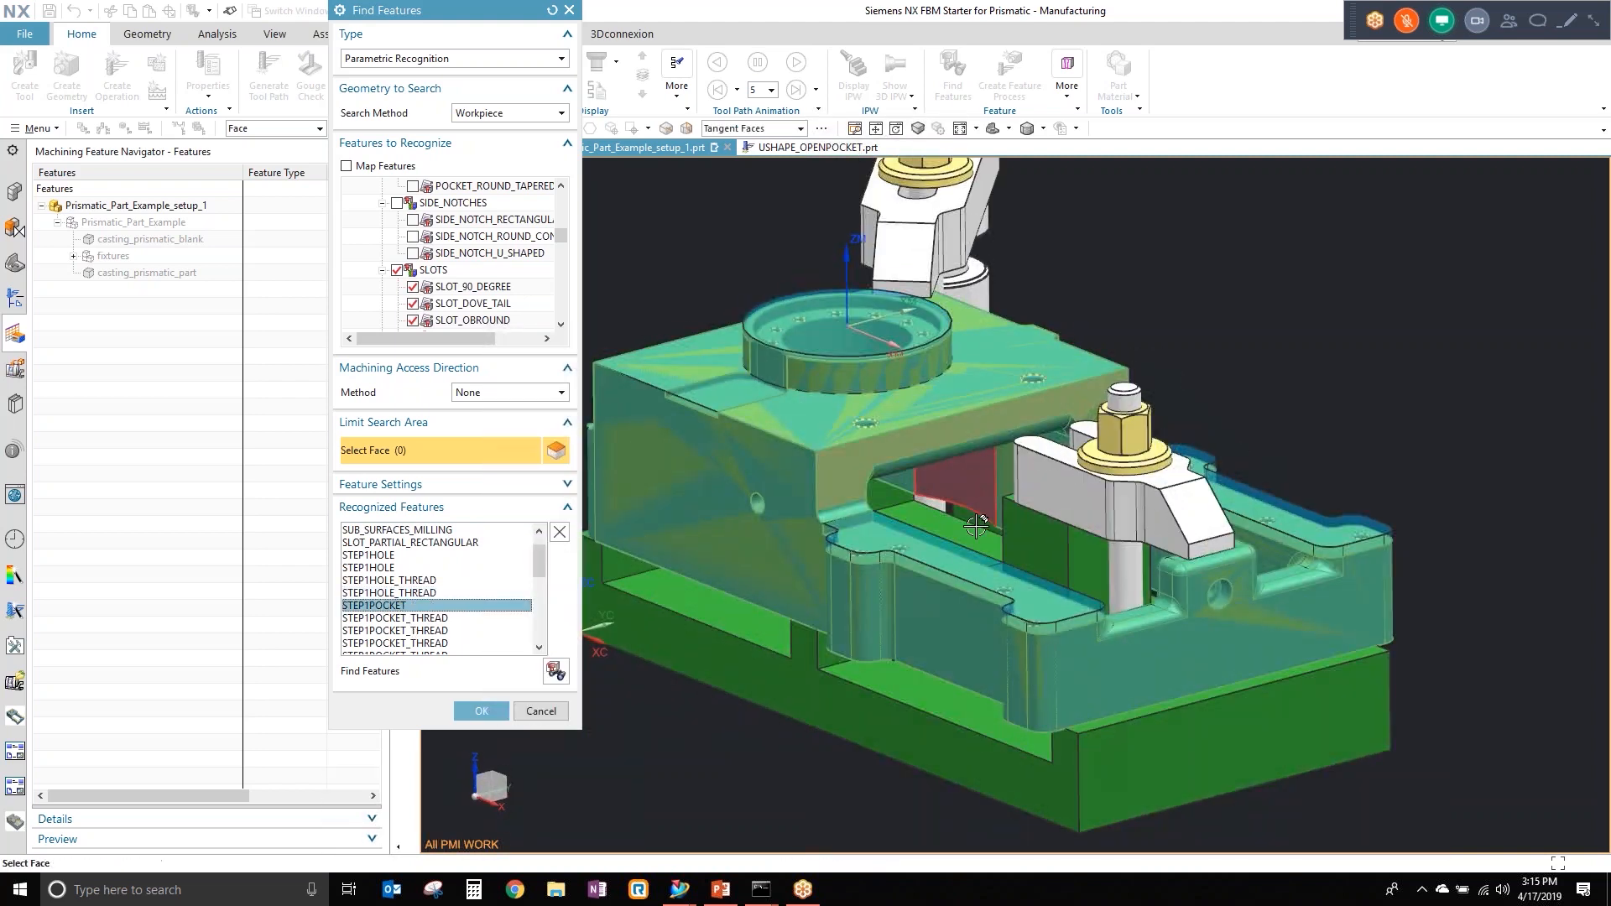
click(559, 532)
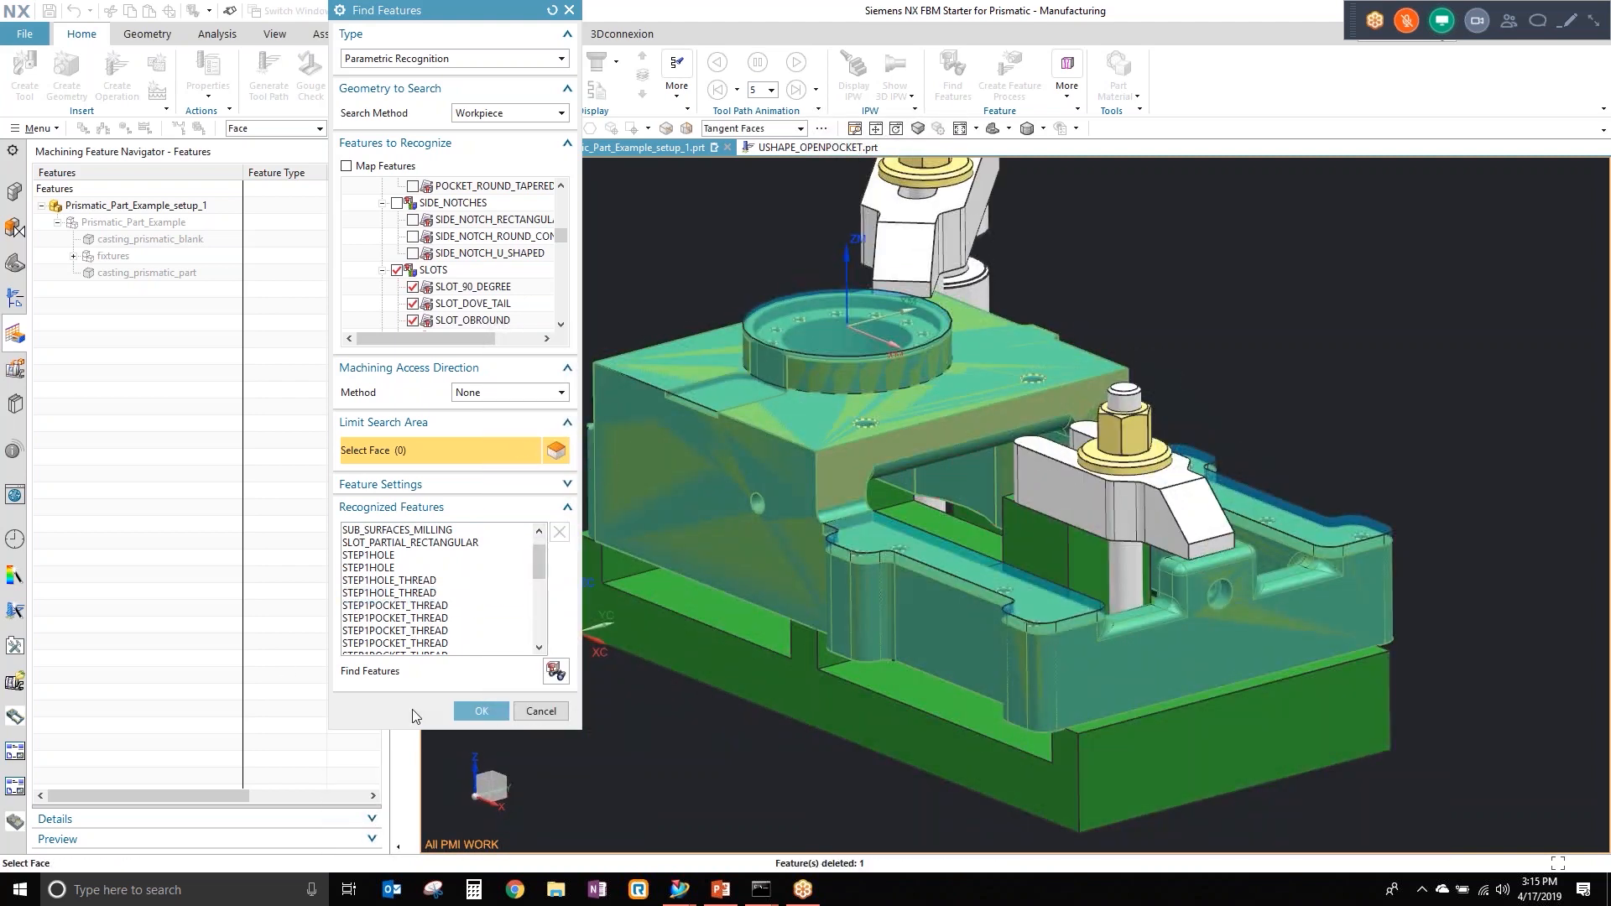
click(481, 711)
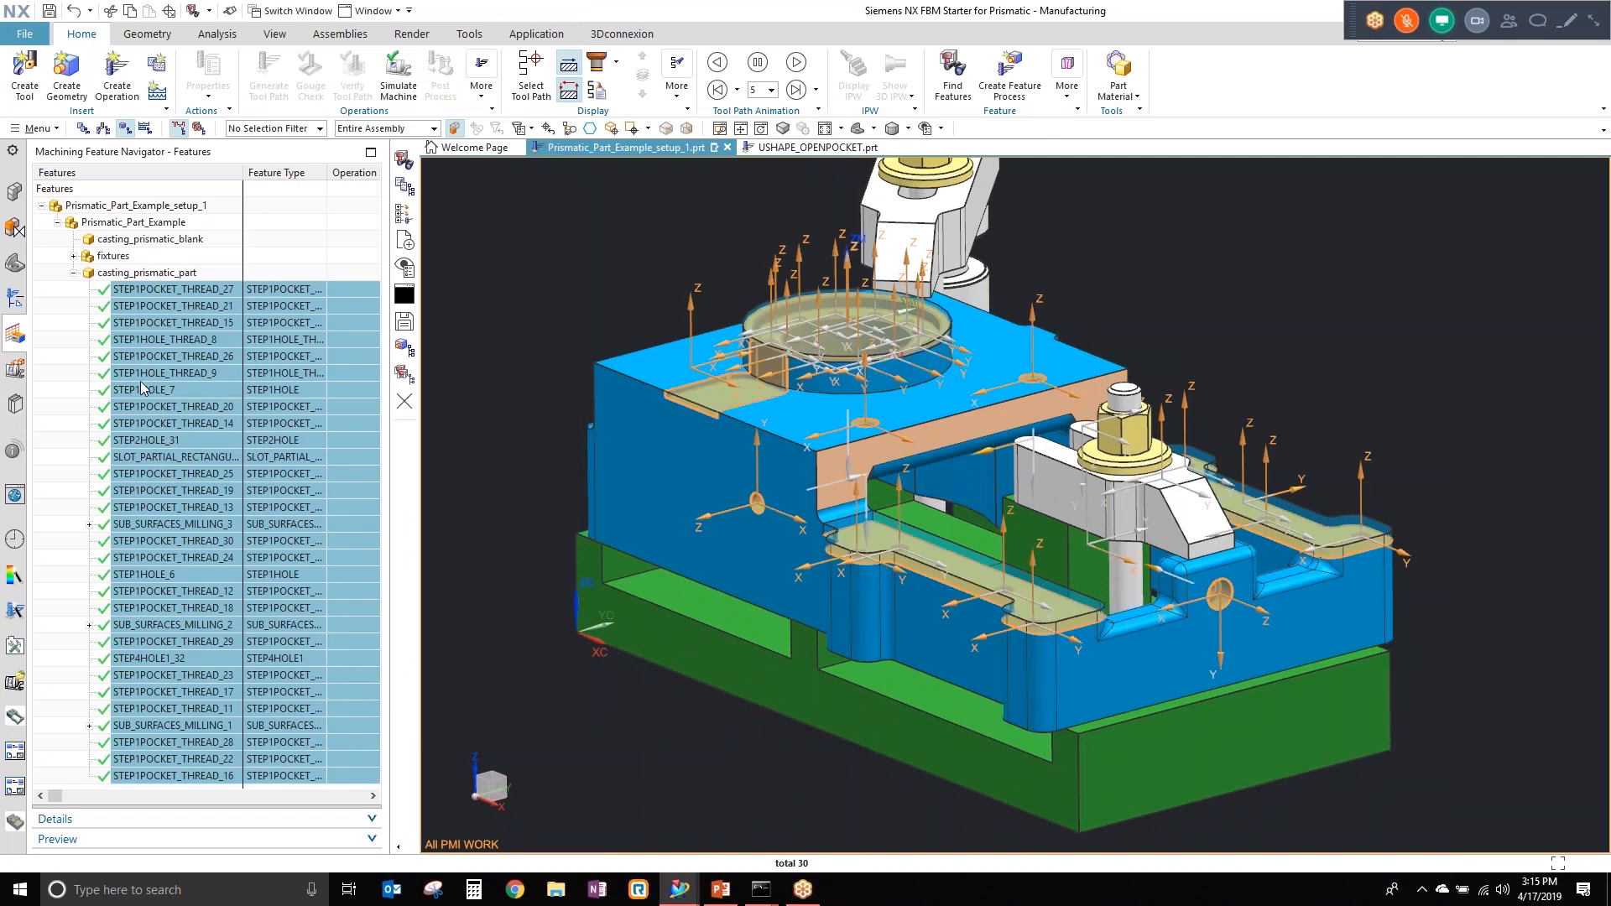
Step: Create rule-based feature processes for all recognized features using the OperationSets knowledge library, with Automatic geometry location and Use Existing groups
right_click(141, 382)
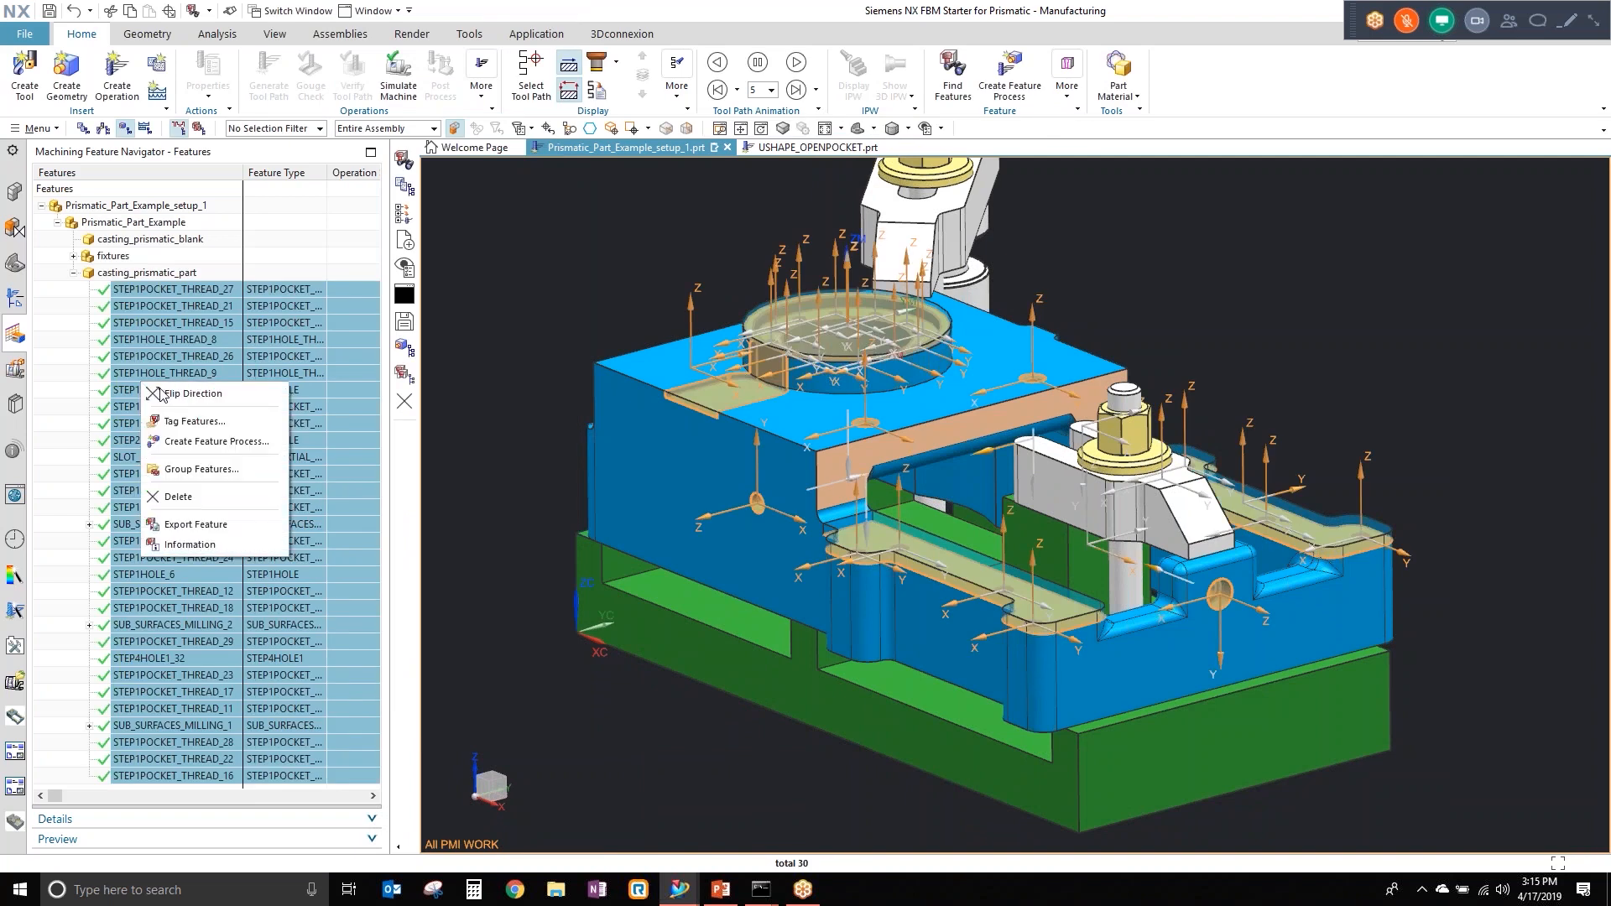
click(201, 445)
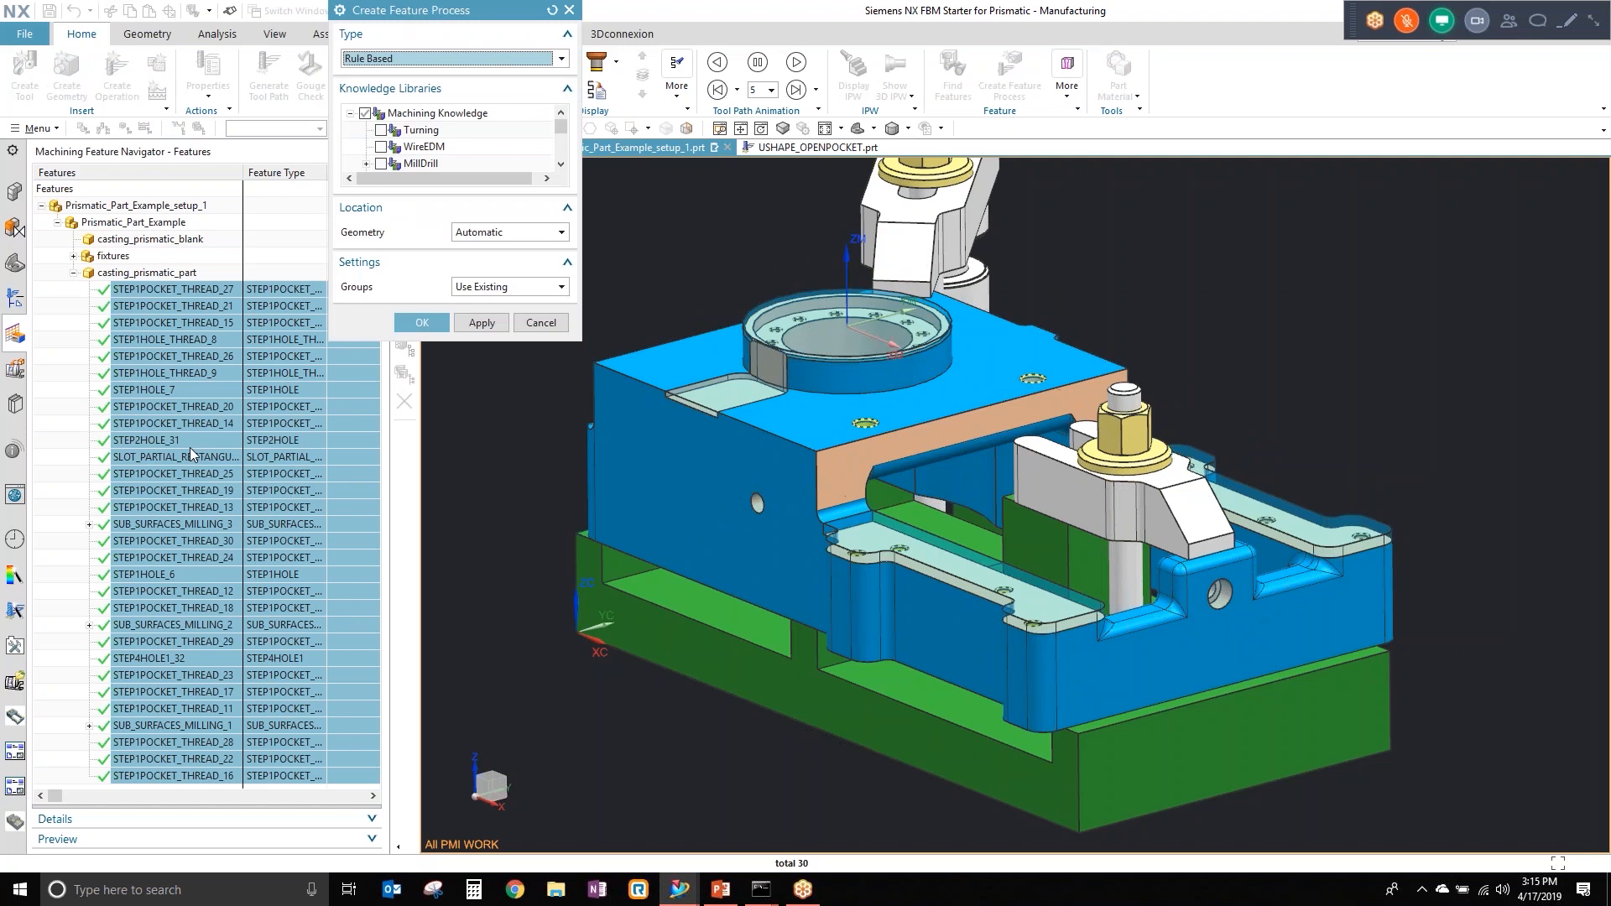
double_click(561, 165)
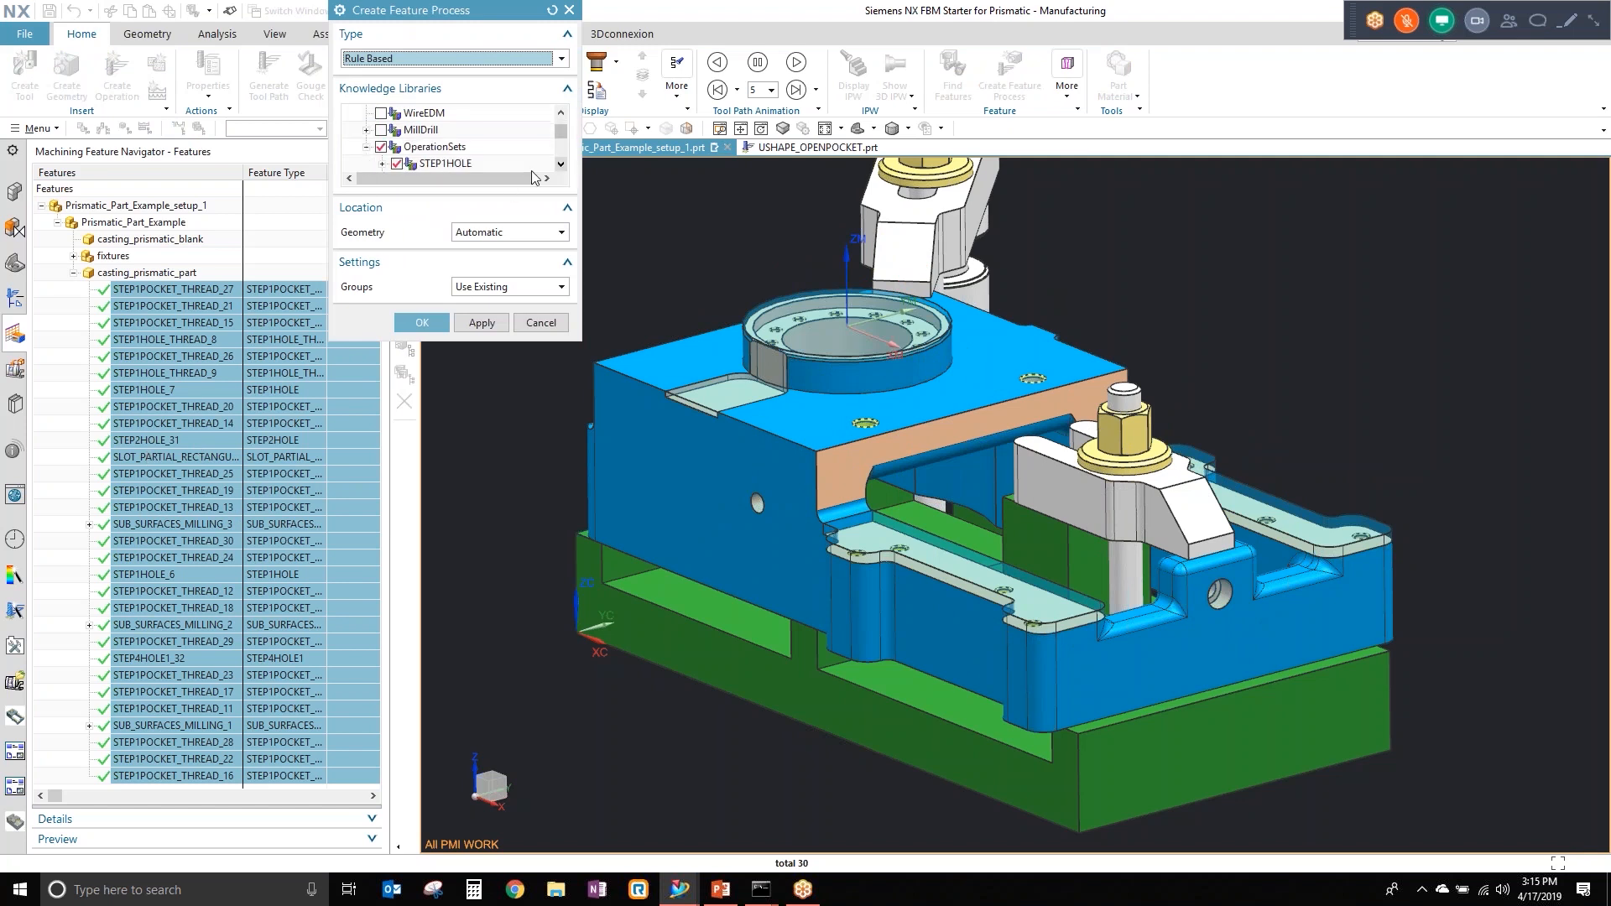
double_click(384, 148)
click(431, 319)
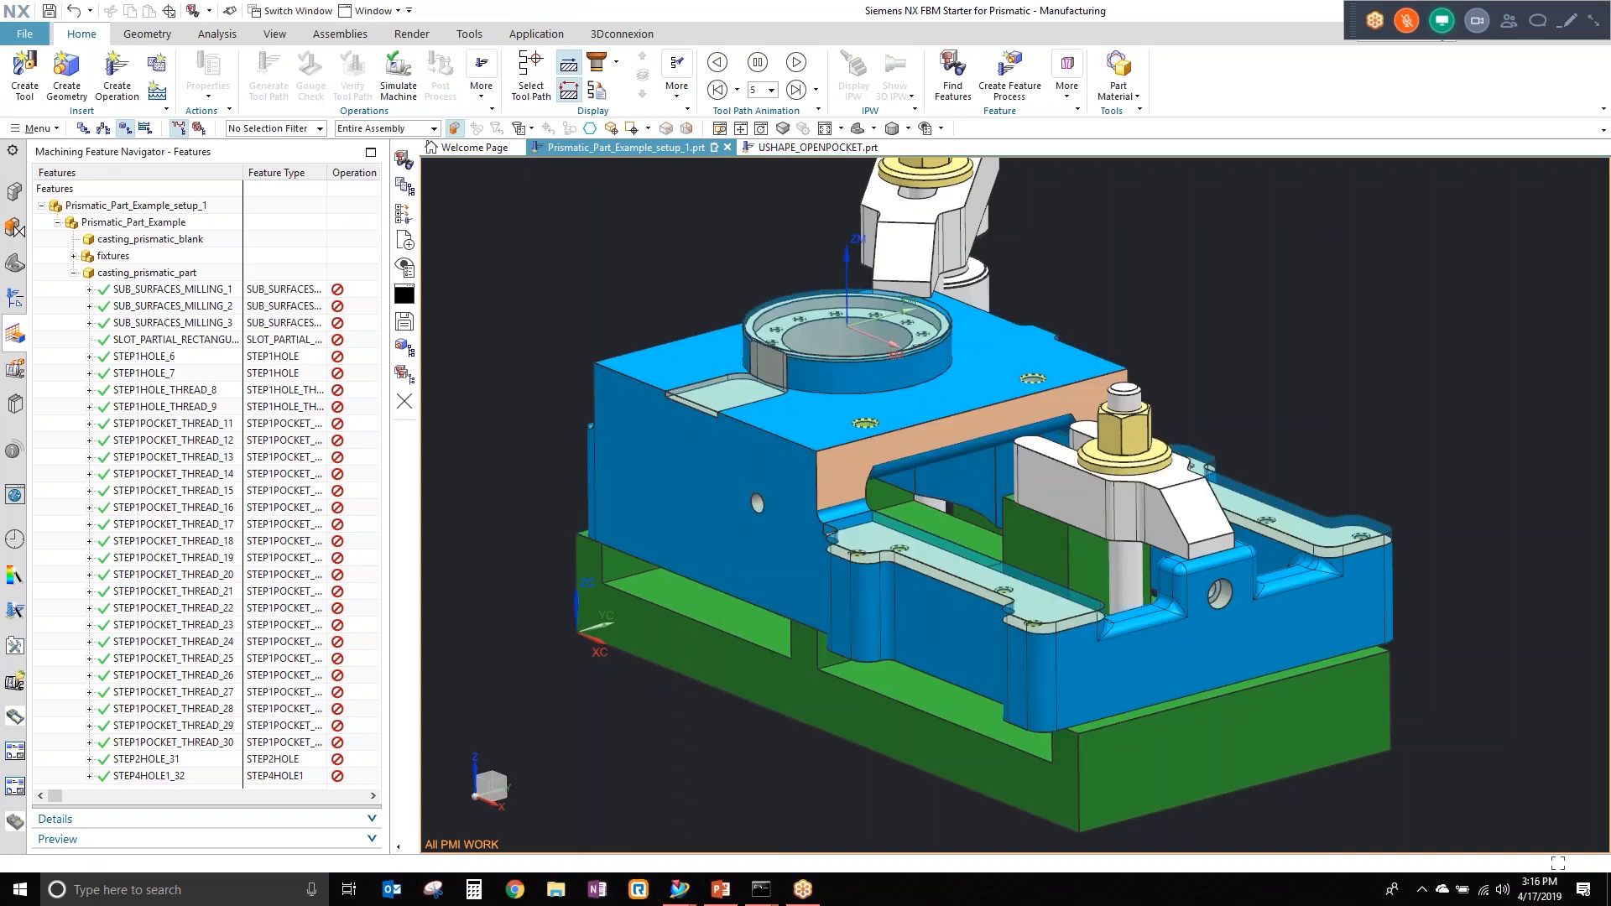
Step: Show the created operations in program order and expand every program group under PROGRAM
click(1311, 232)
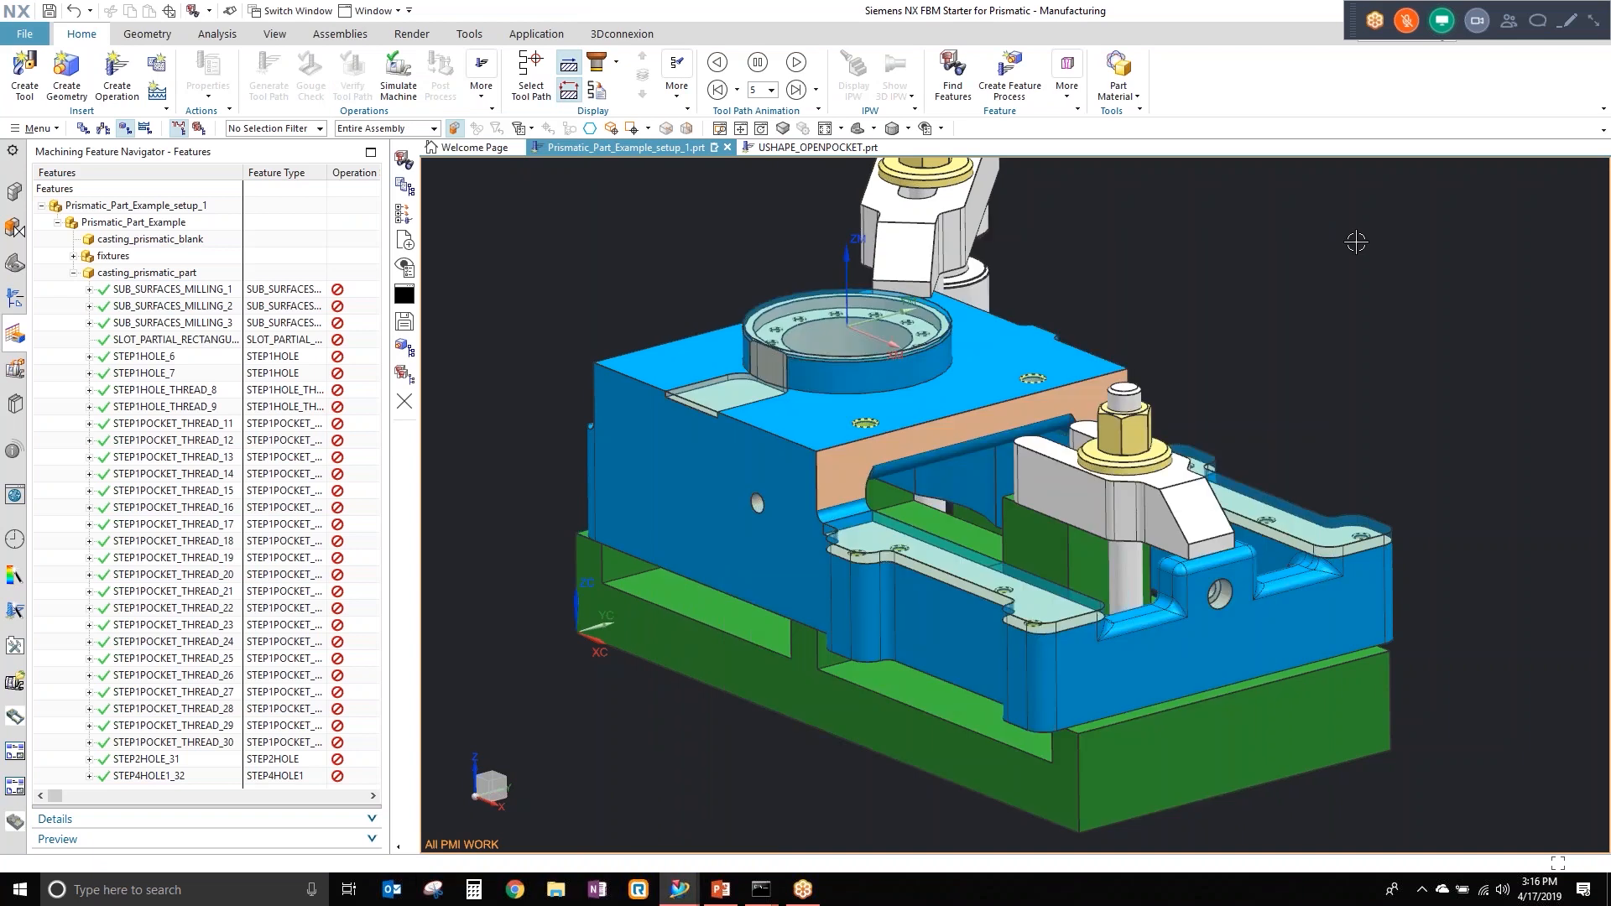
click(14, 297)
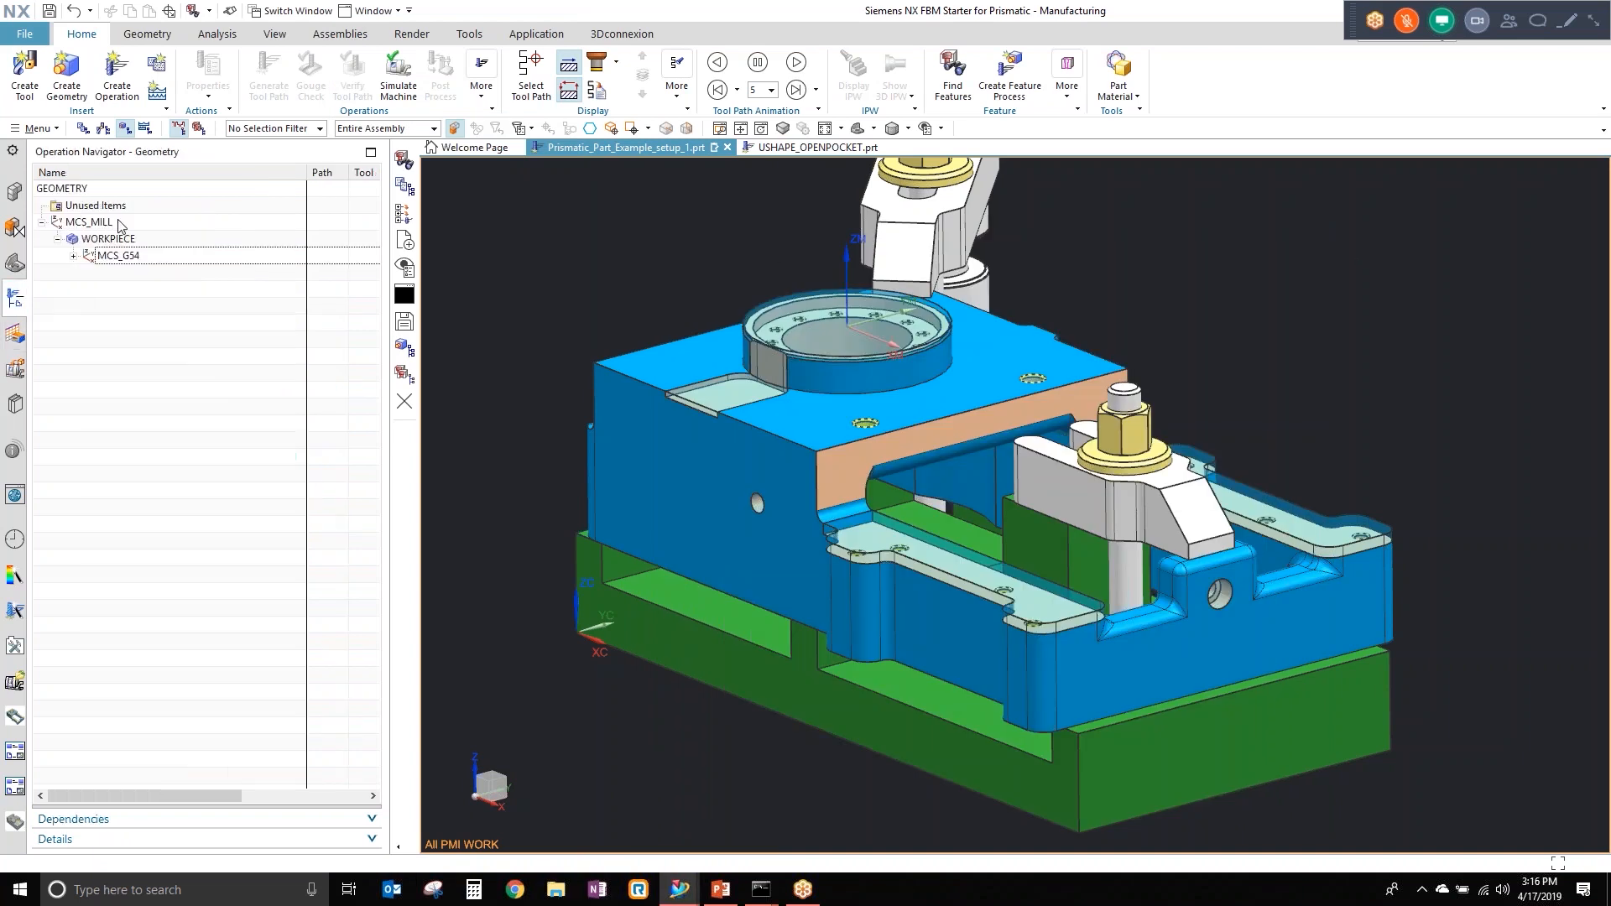
click(83, 128)
click(41, 223)
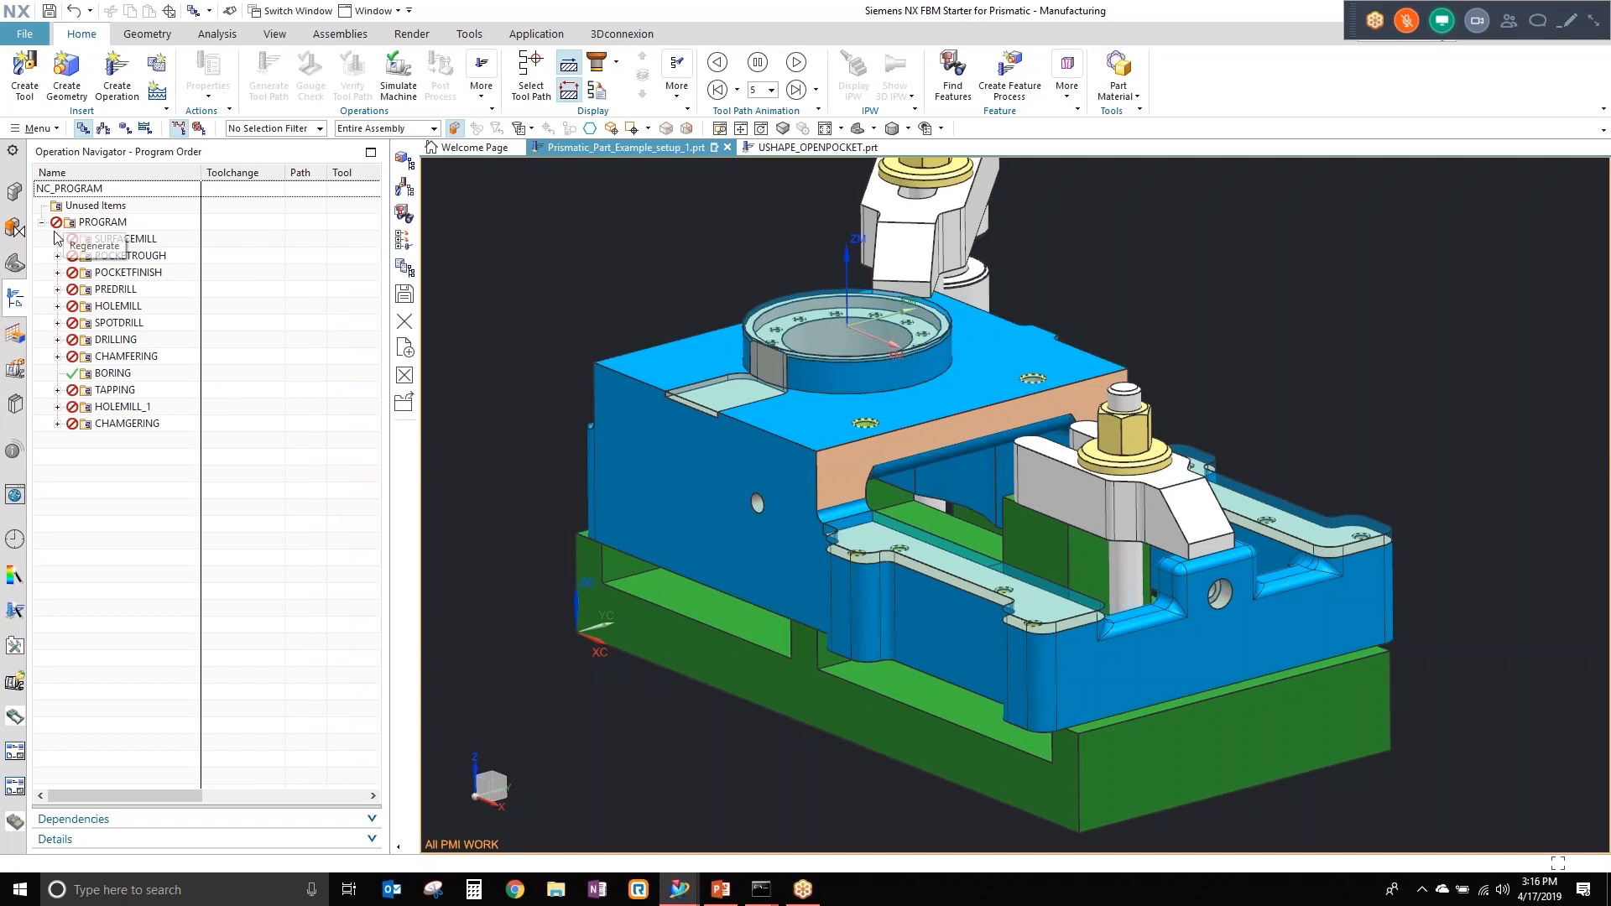
right_click(136, 223)
right_click(101, 505)
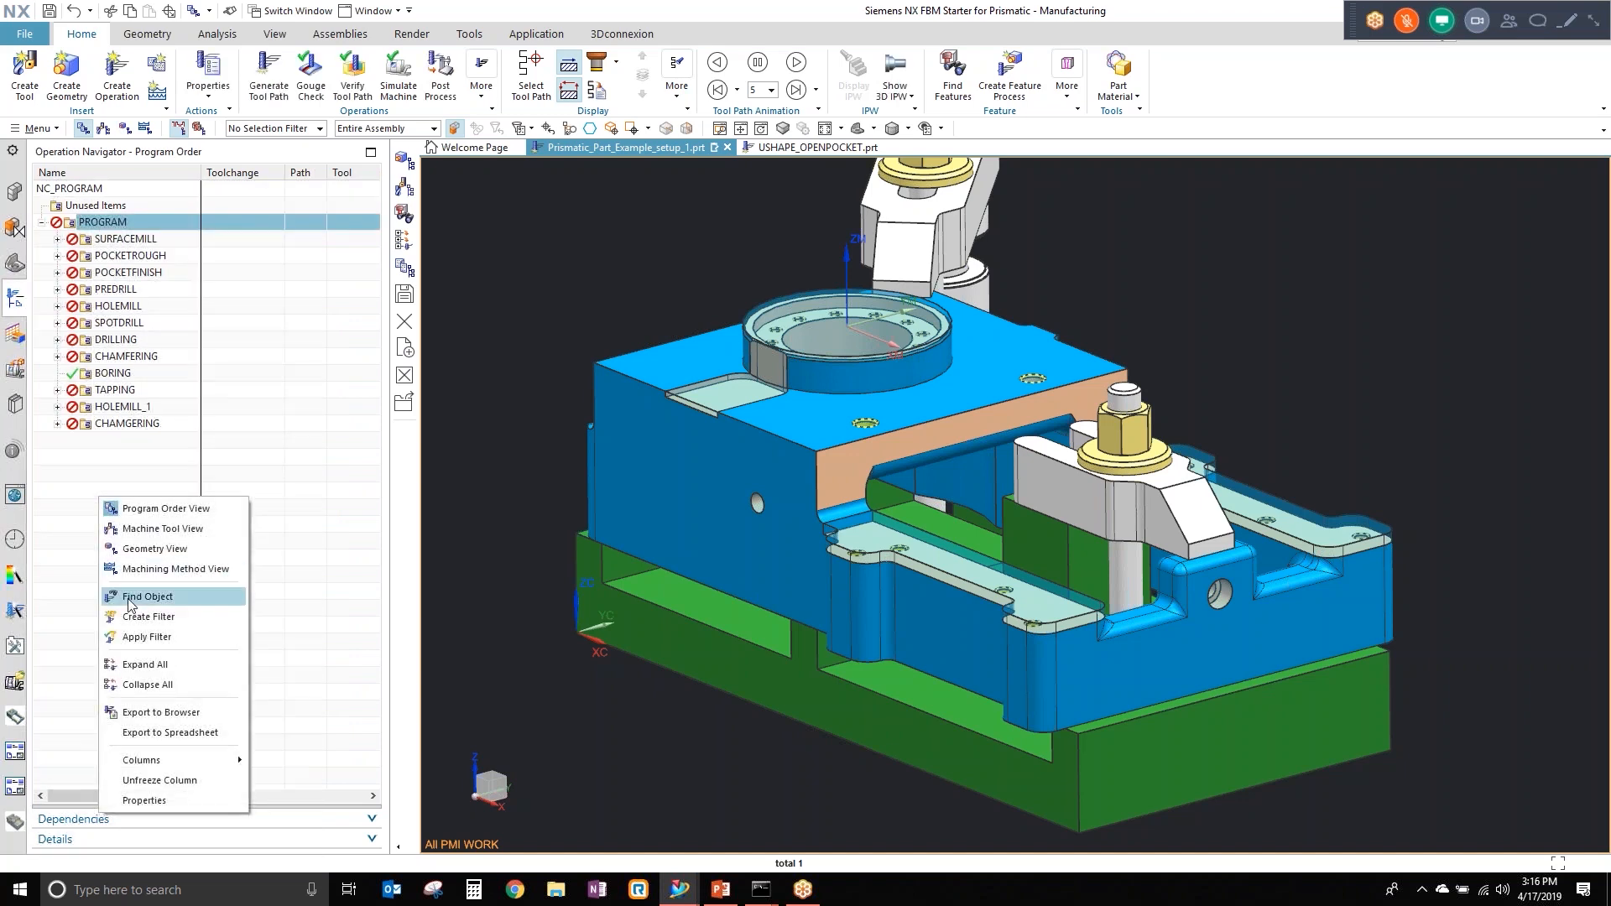
click(170, 629)
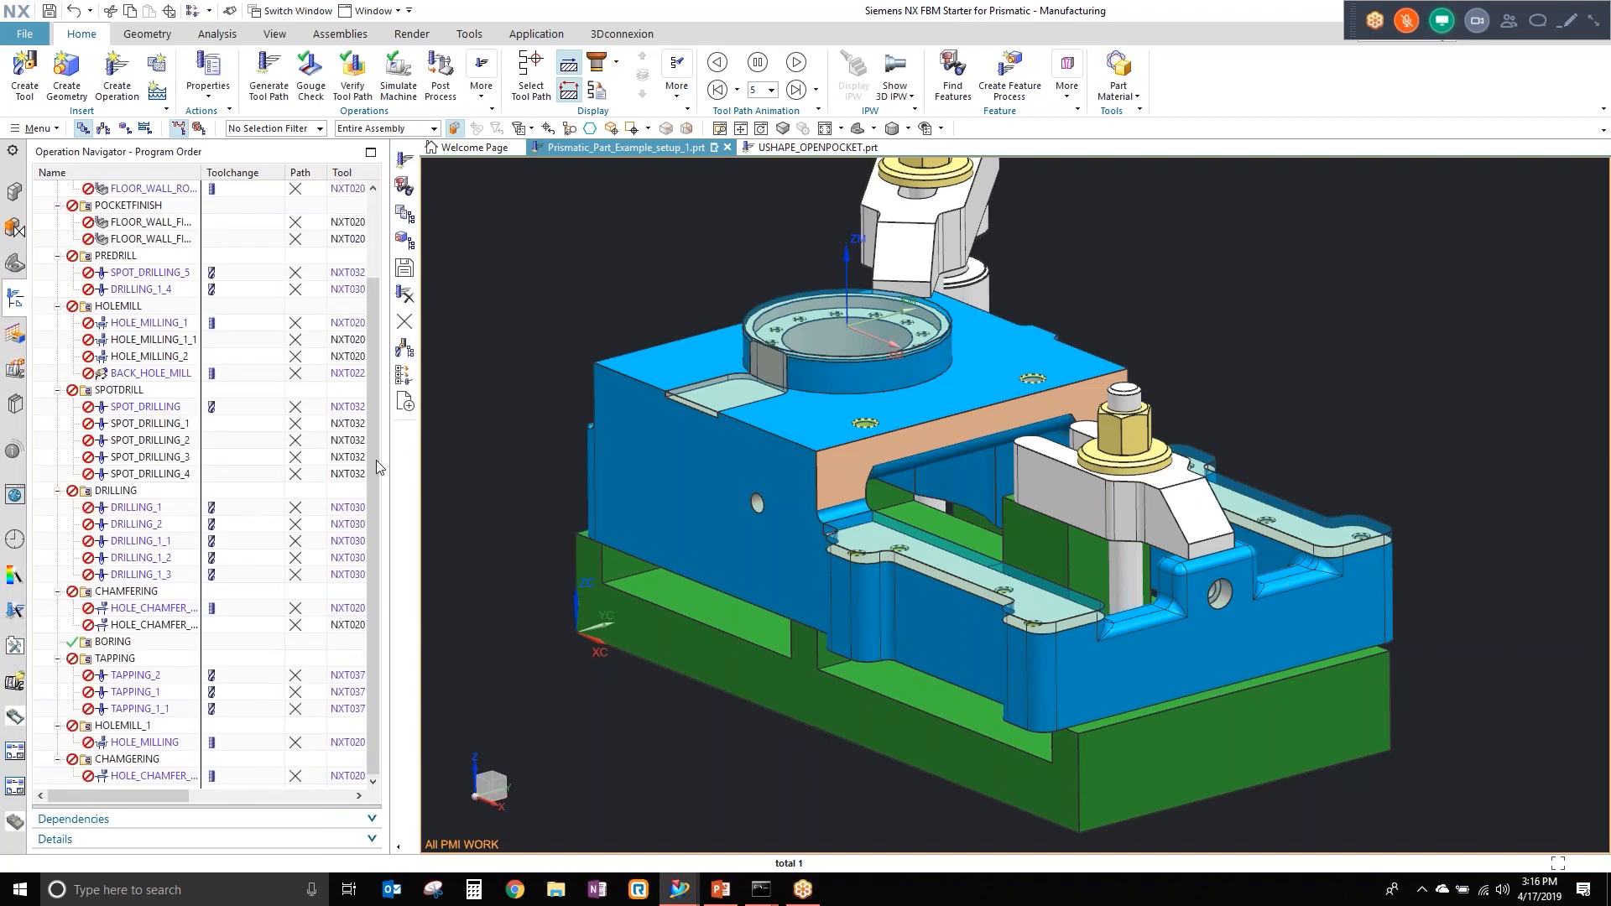
drag(376, 462, 369, 373)
Step: Review which operations the program groups contain, including SURFACEMILL, POCKETROUGH, POCKETFINISH and PREDRILL
click(129, 241)
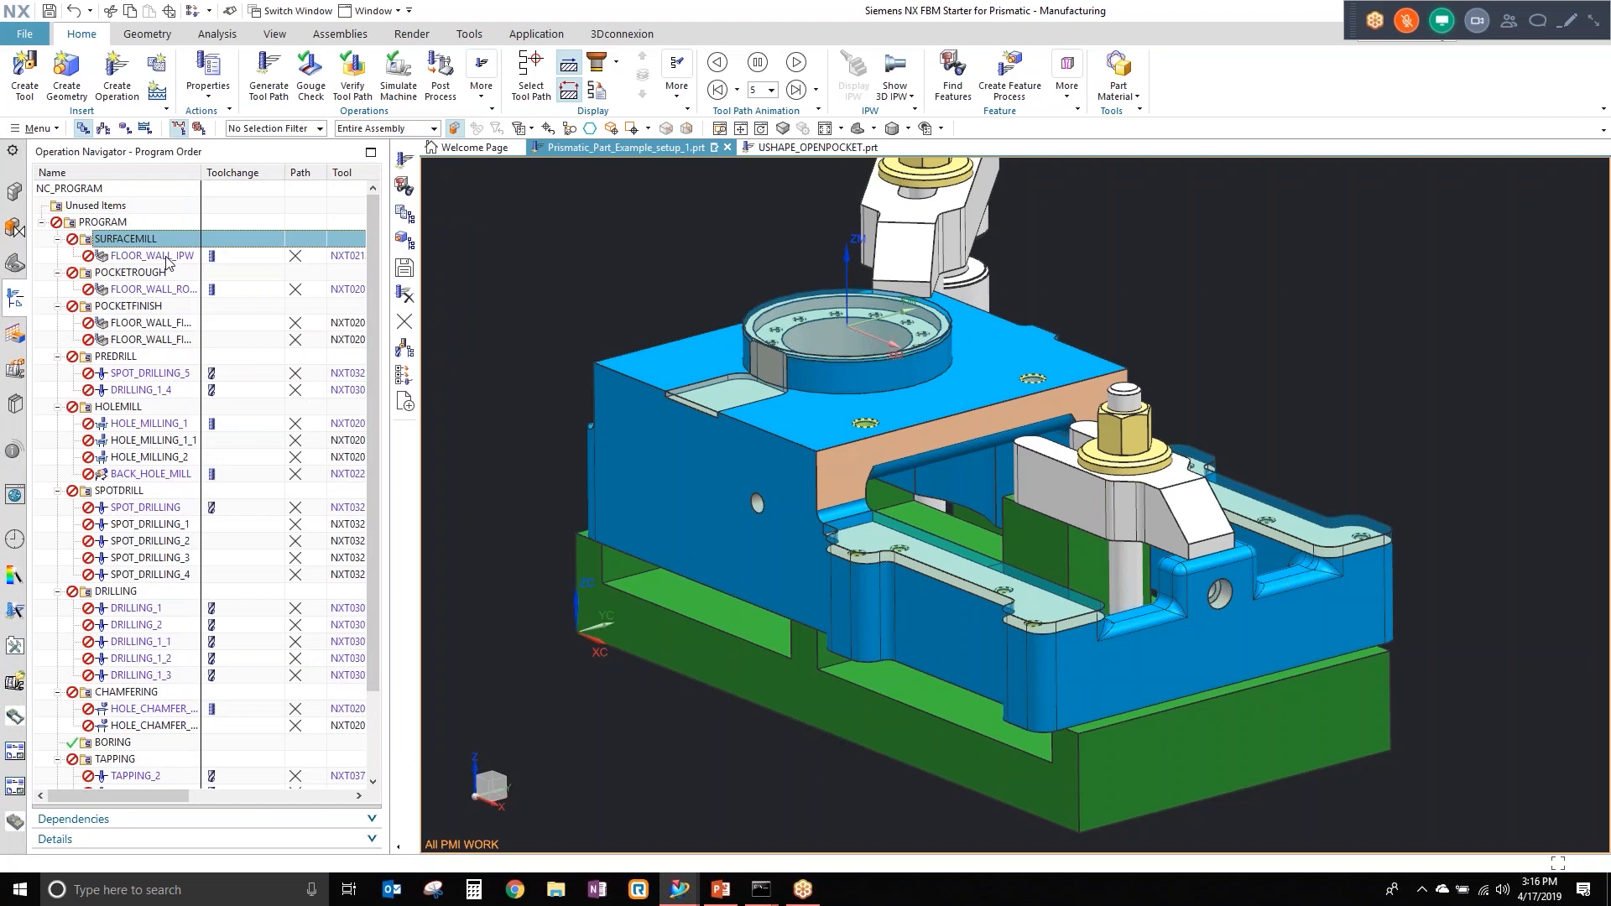
click(138, 254)
click(146, 240)
click(181, 256)
click(160, 242)
scroll(121, 723, down, 2)
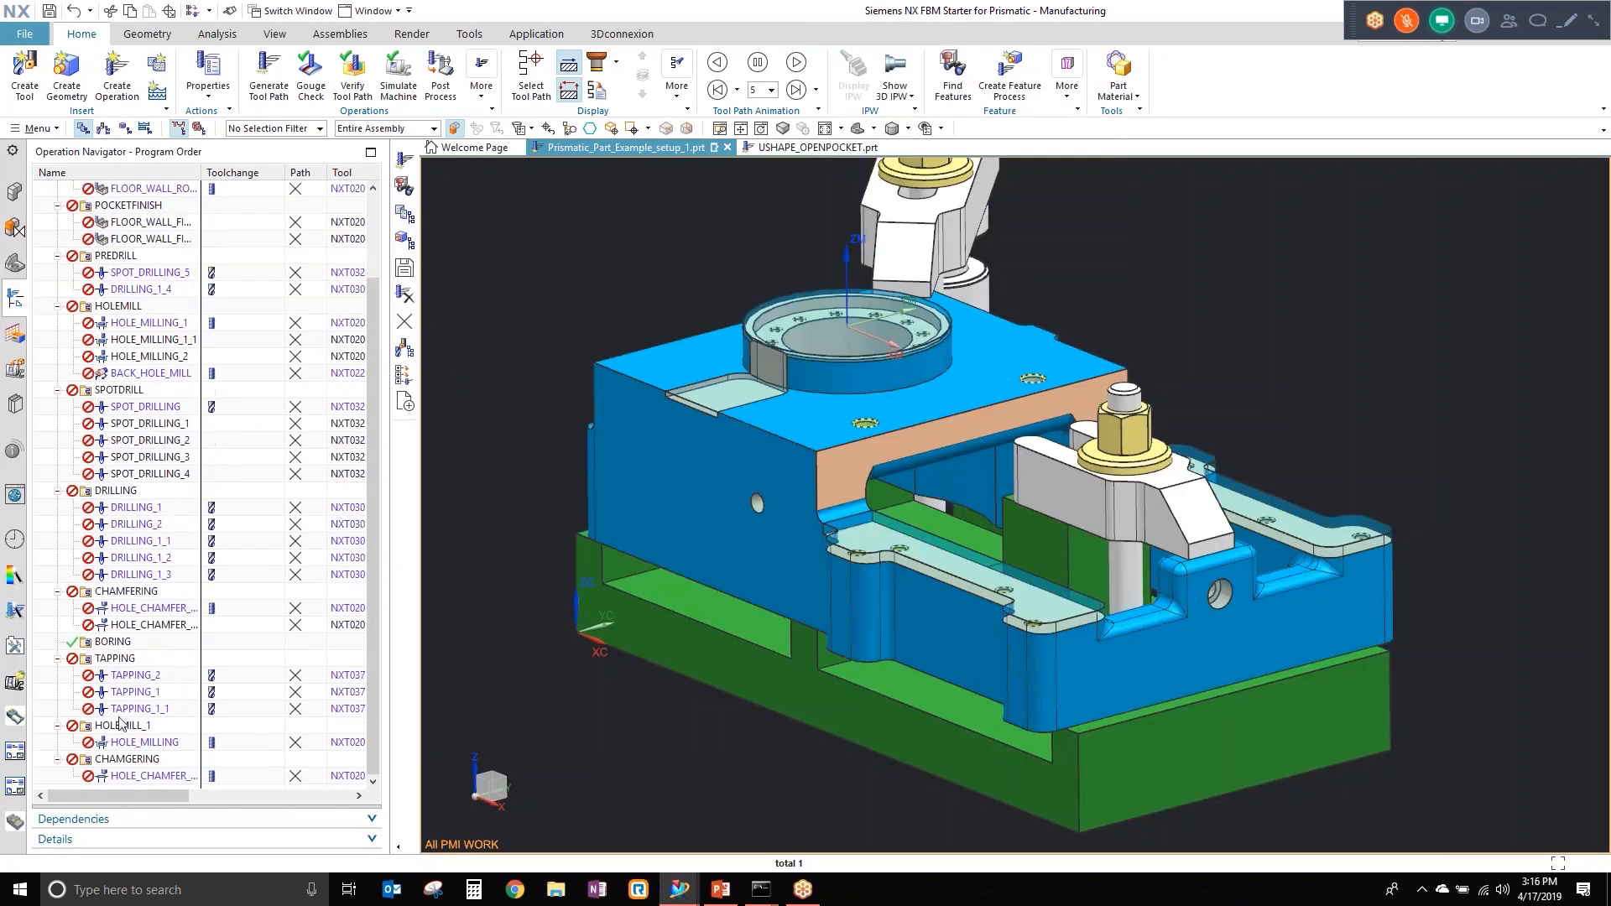
scroll(130, 289, up, 2)
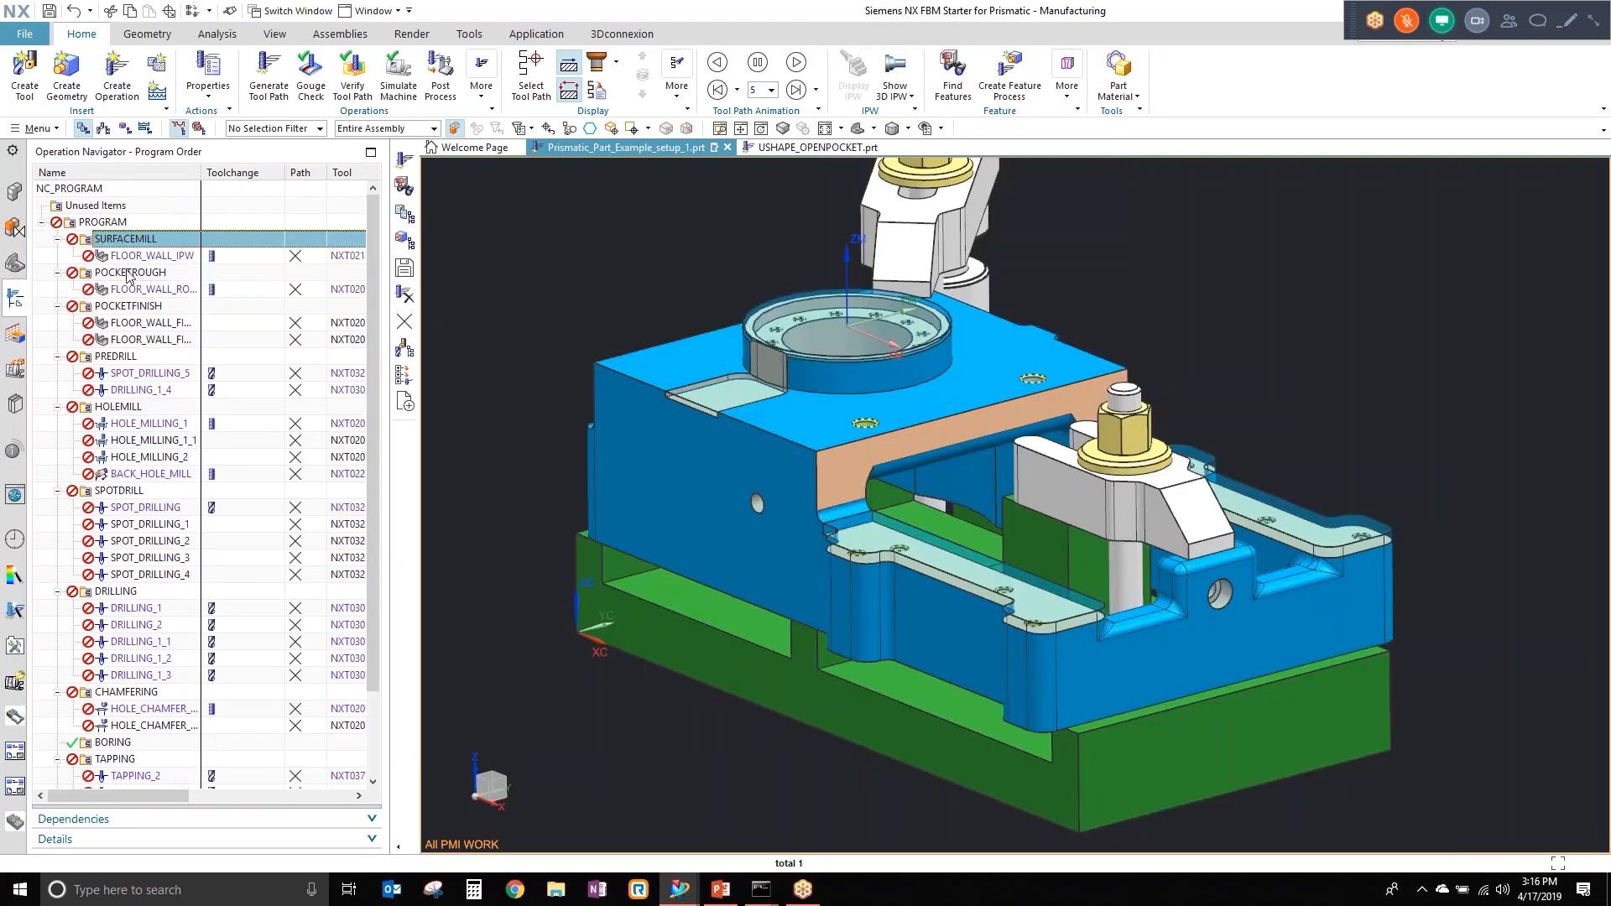
click(130, 273)
click(150, 305)
click(161, 355)
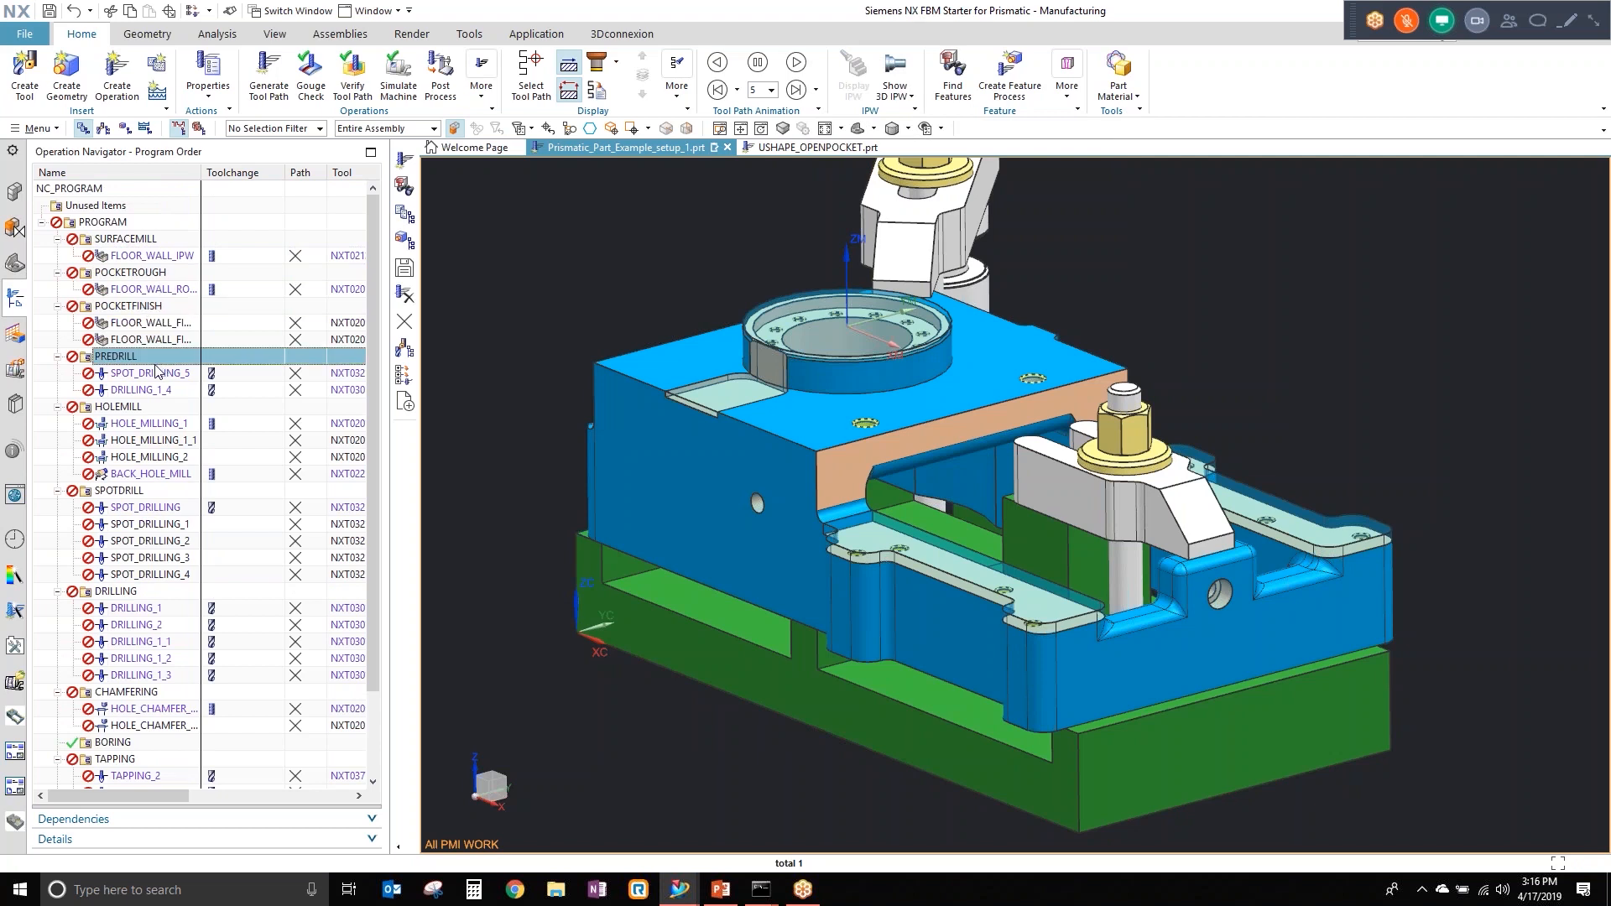
Step: Generate and accept the tool paths for the entire PROGRAM group, and widen the operation list to show the full tool names
click(110, 223)
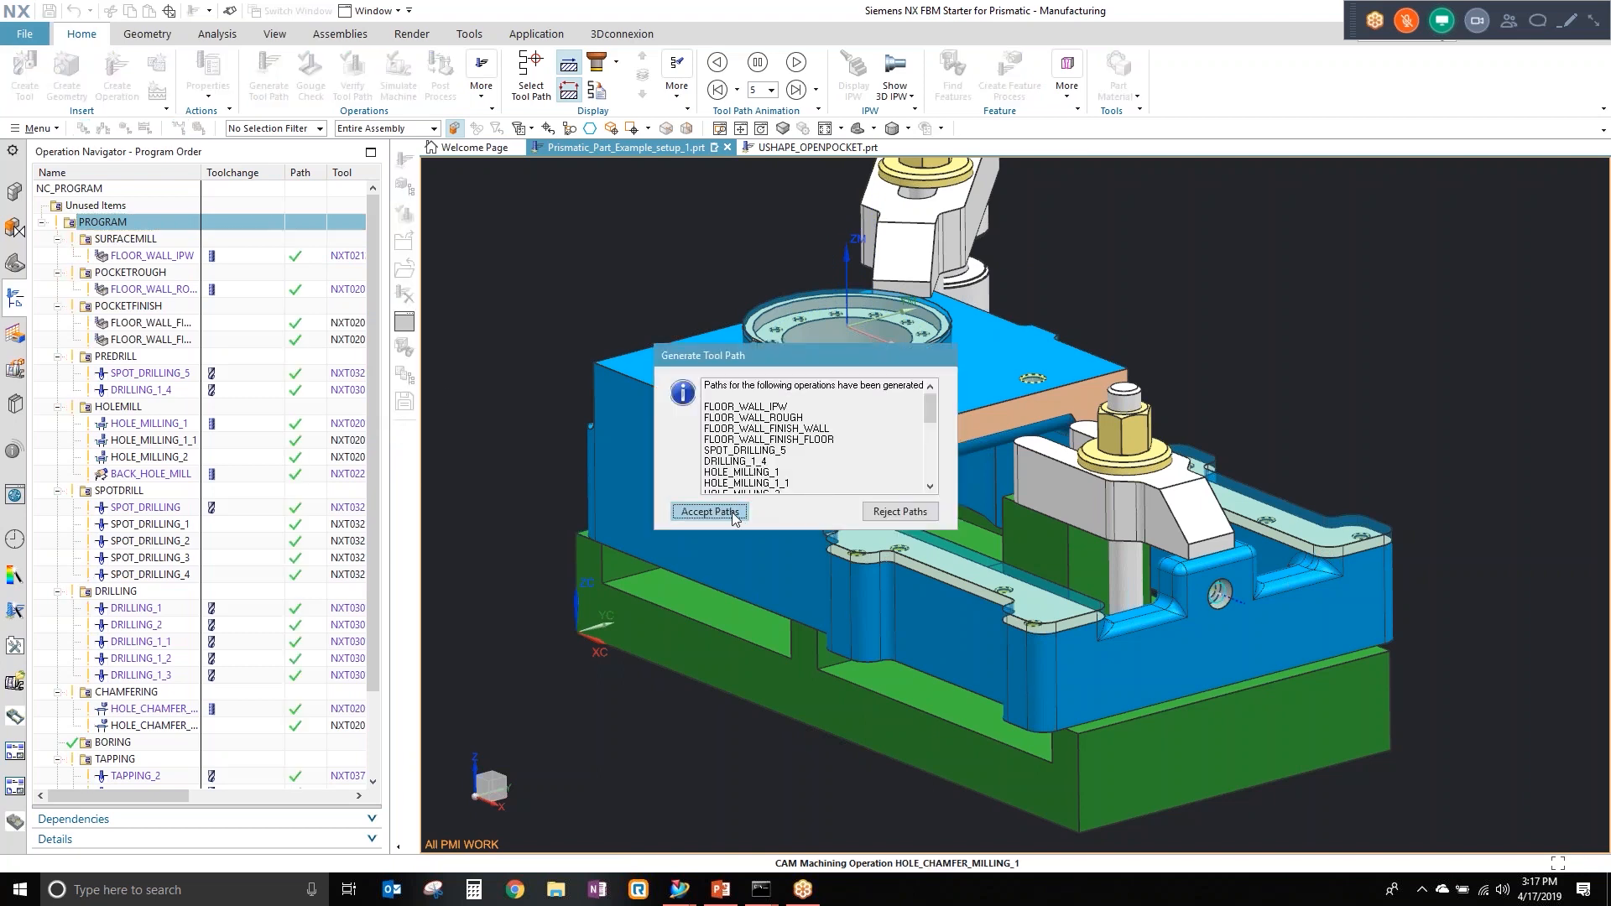
click(709, 511)
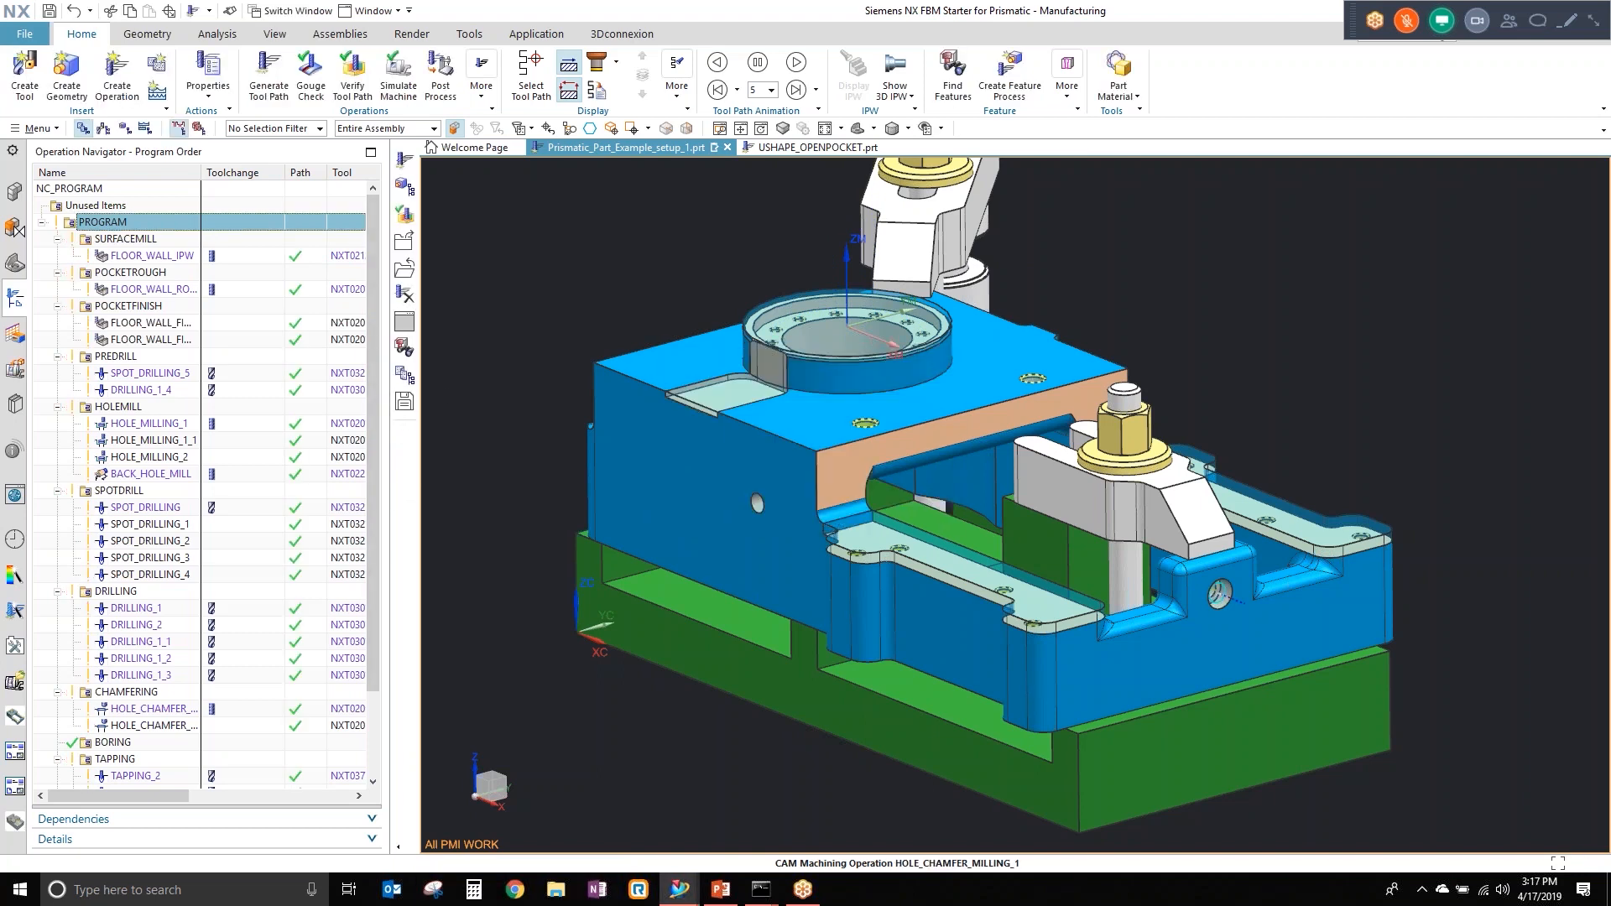
drag(387, 495, 517, 495)
Step: Check the tool paths of the FLOOR_WALL operations, DRILLING_1_4 and the HOLE_MILLING operations on the casting
click(151, 255)
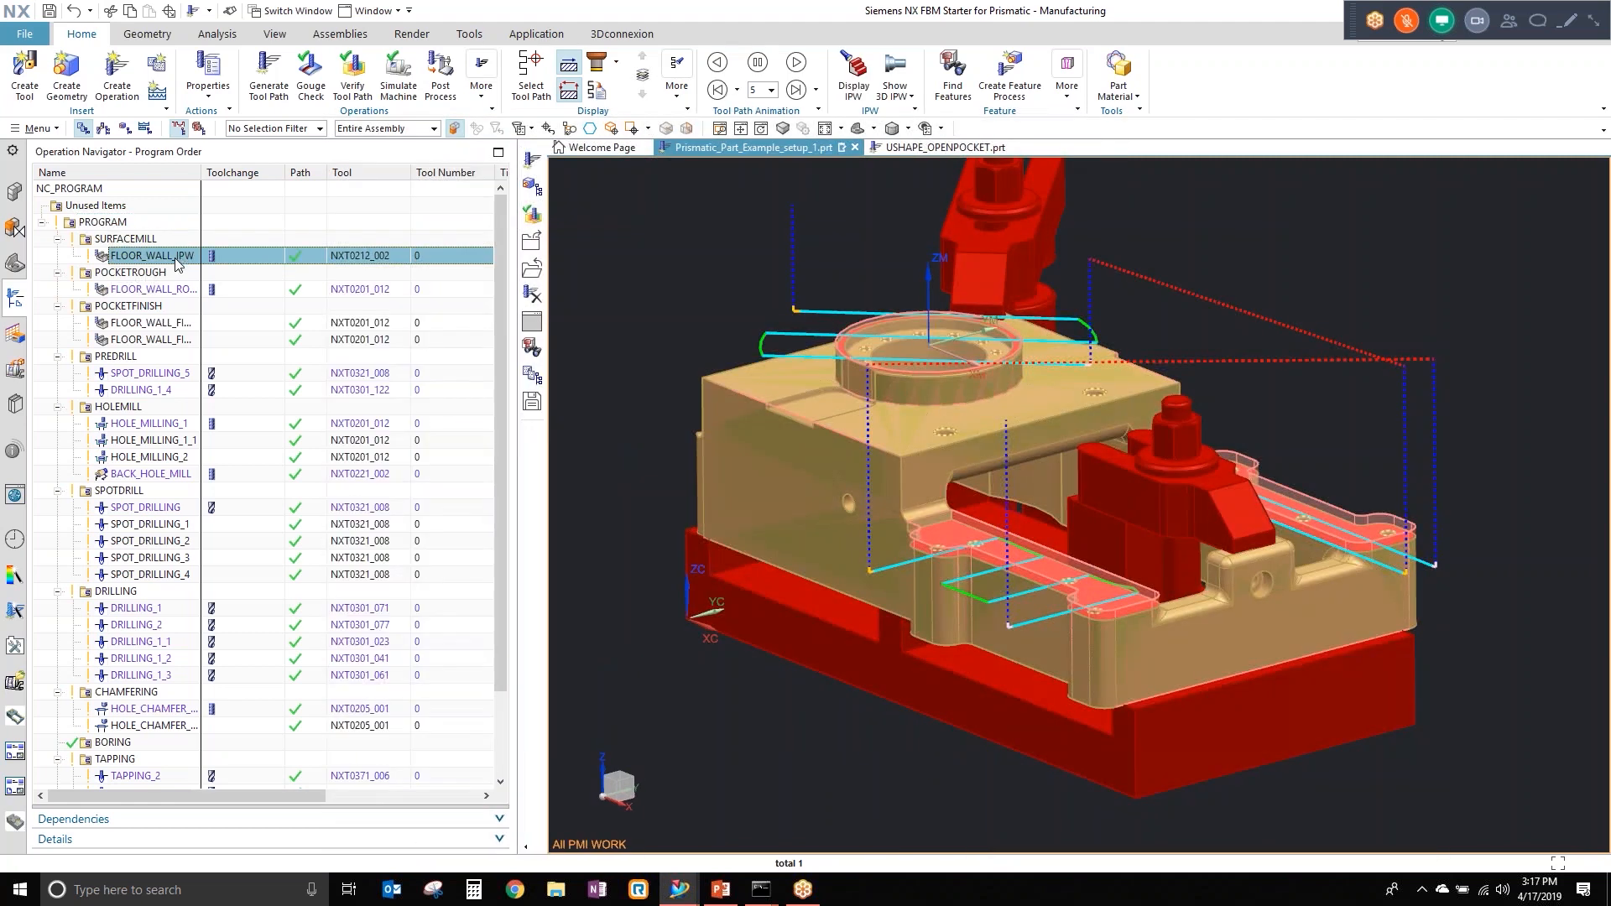
click(169, 290)
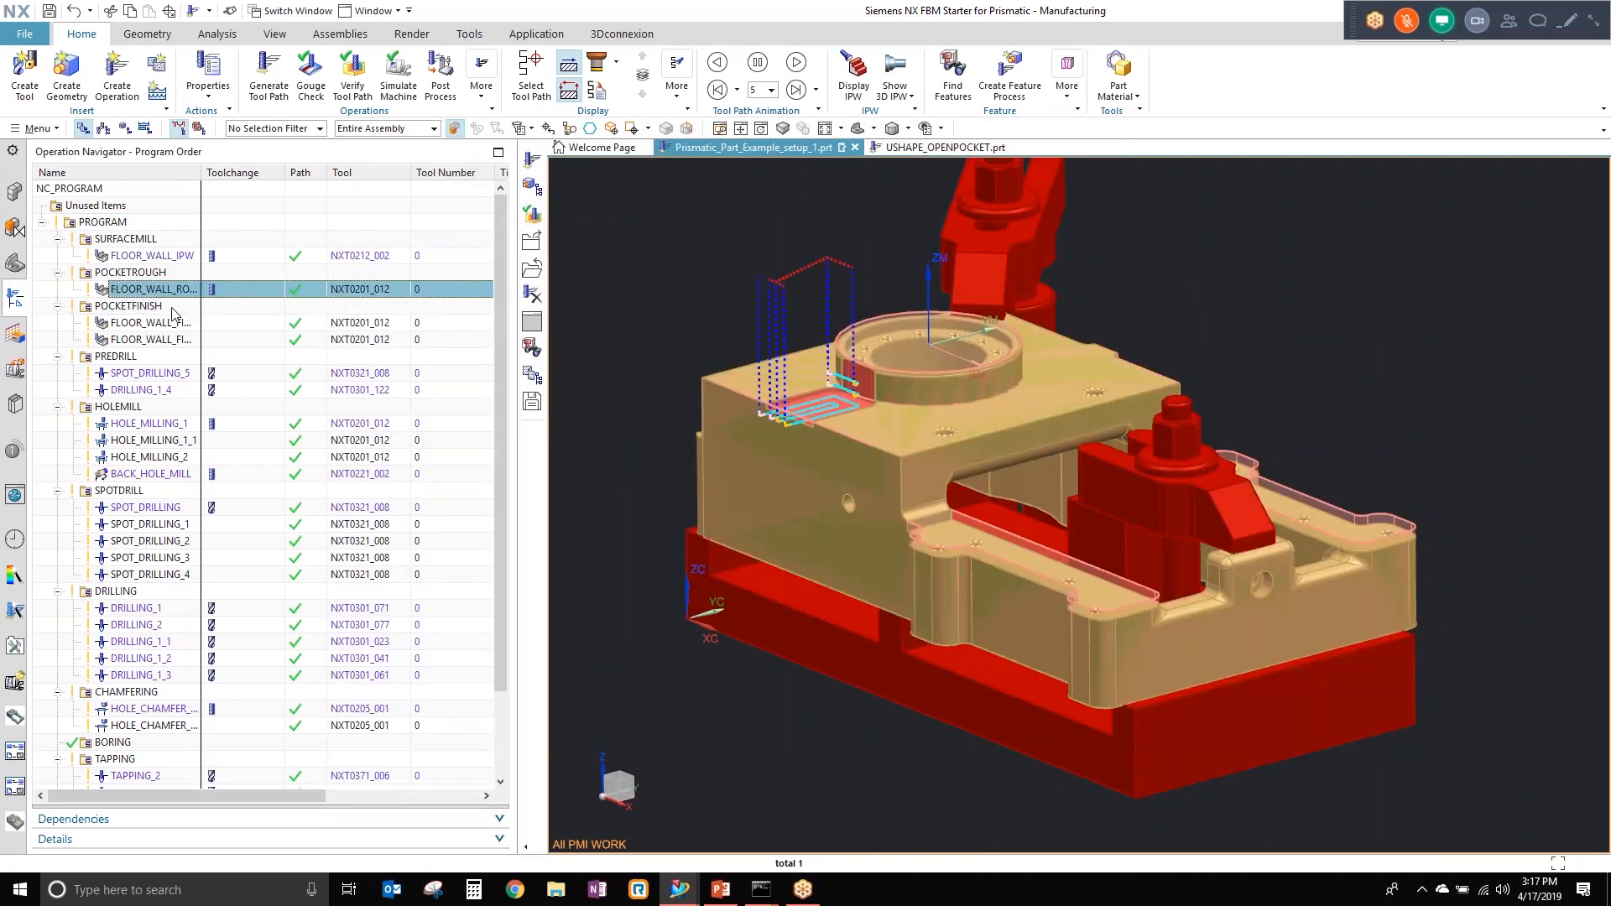
click(169, 323)
click(164, 338)
click(161, 390)
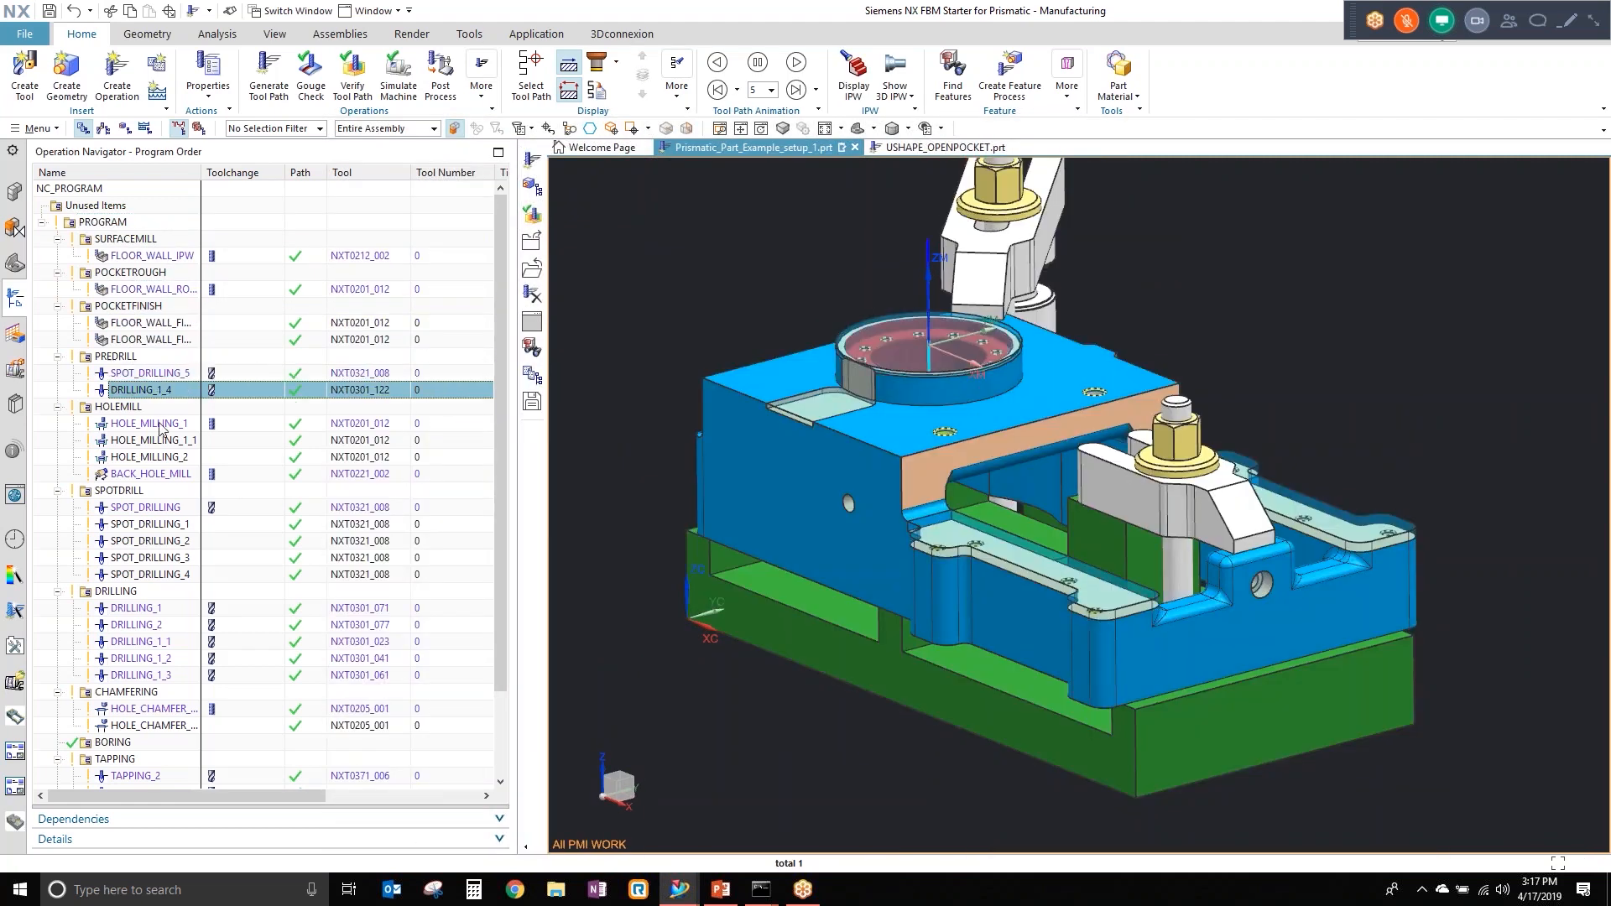
click(165, 440)
click(168, 425)
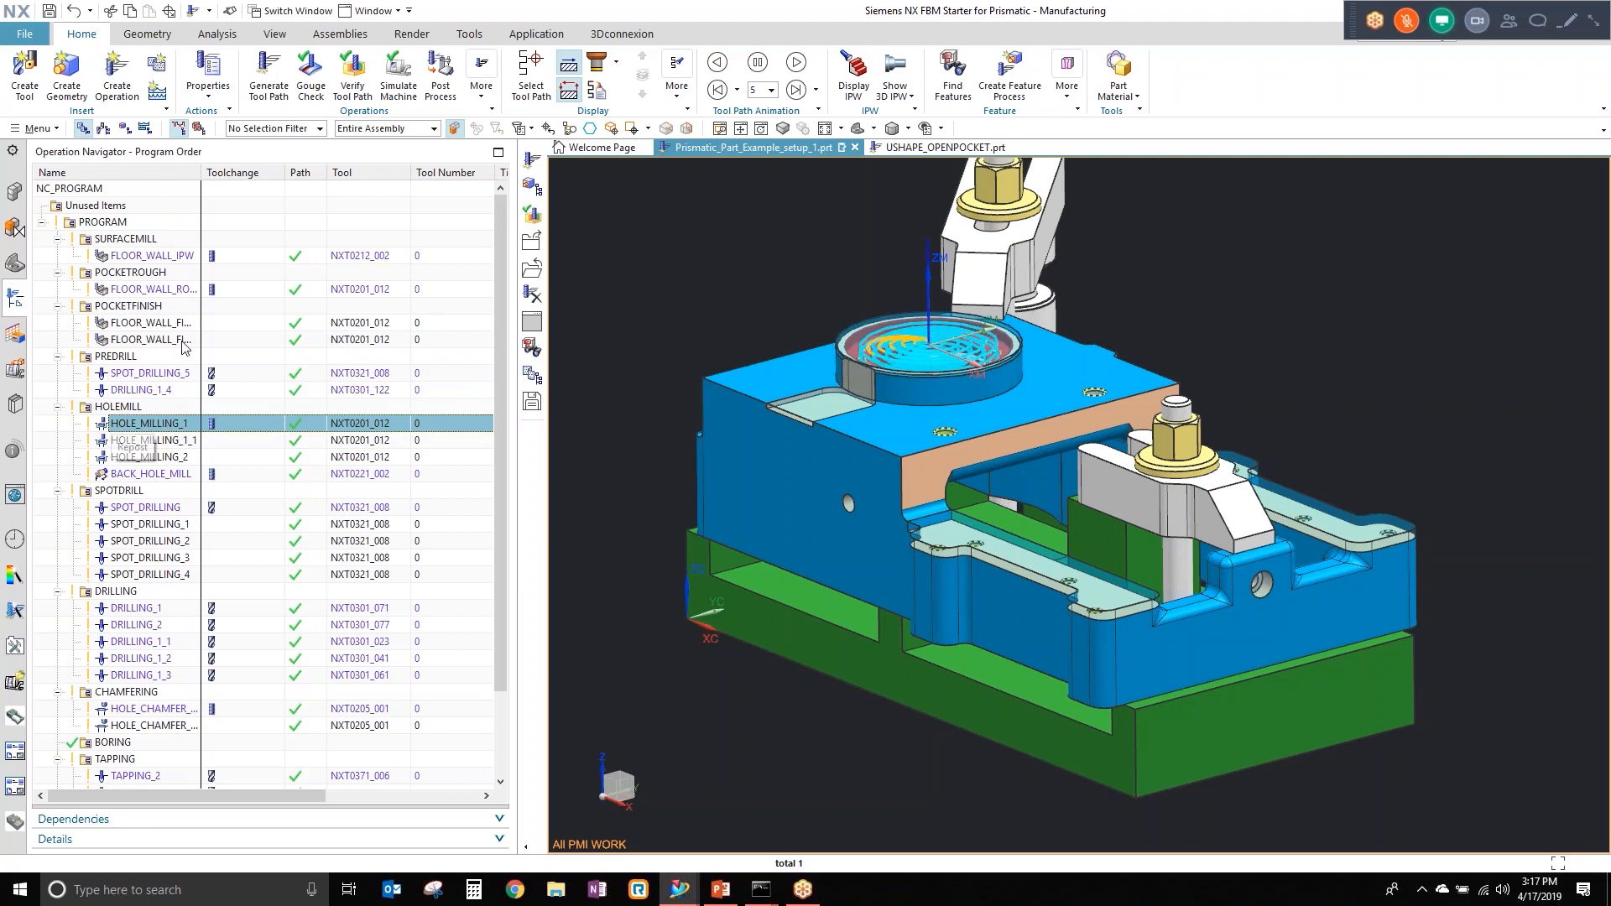
Step: Compare the POCKETROUGH path with the two POCKETFINISH paths in a close view of the slot beside the round boss
click(176, 307)
click(403, 324)
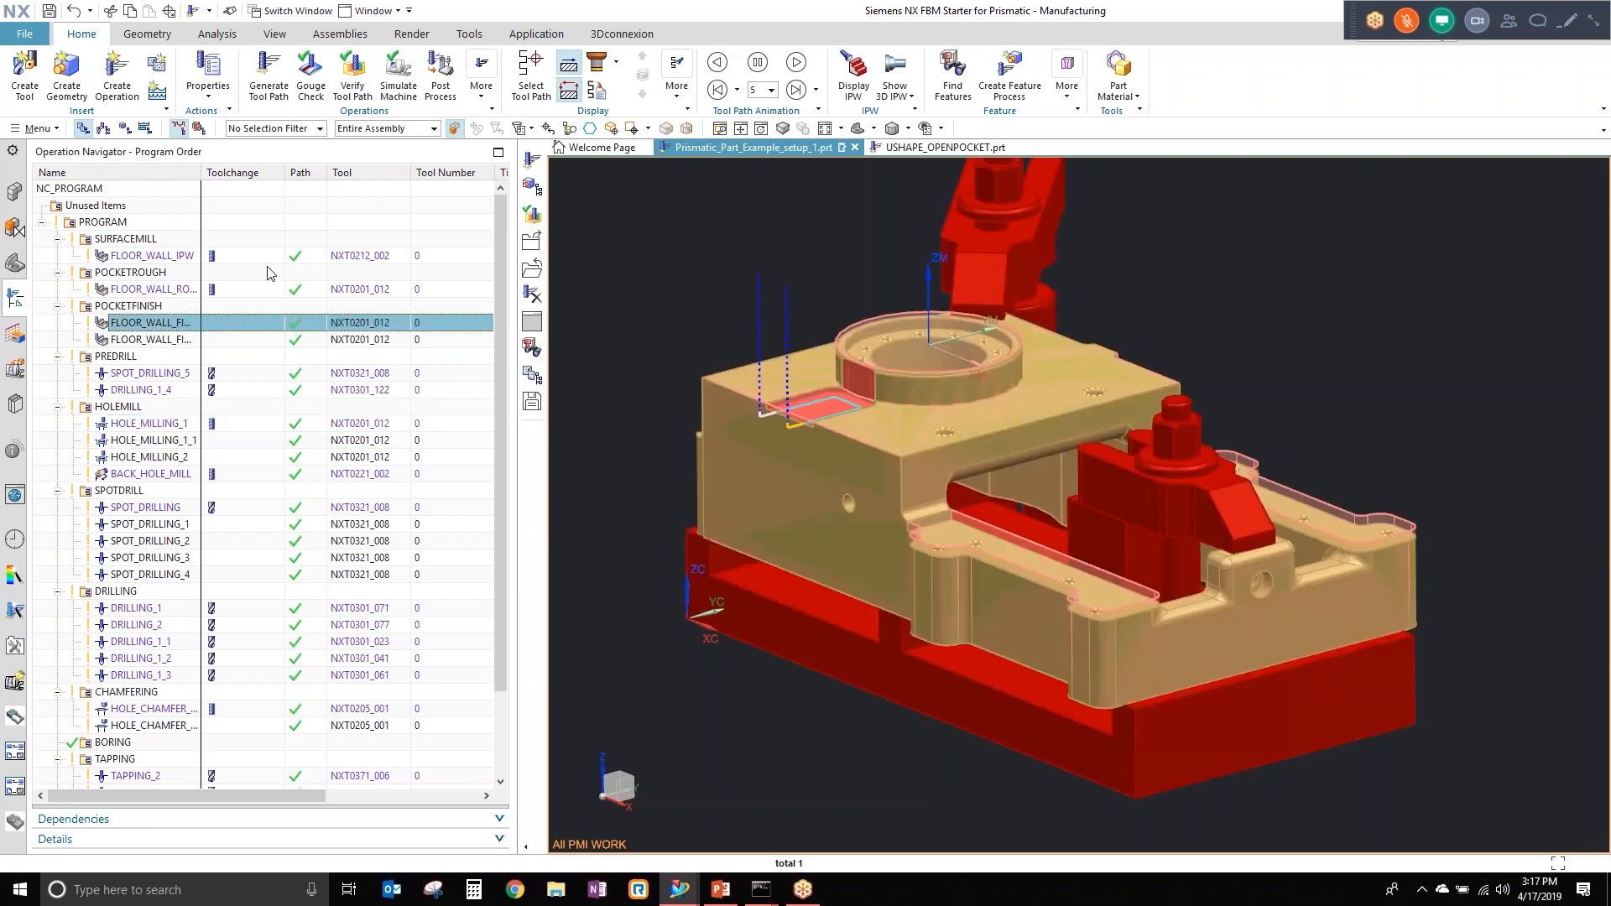
click(142, 273)
click(151, 288)
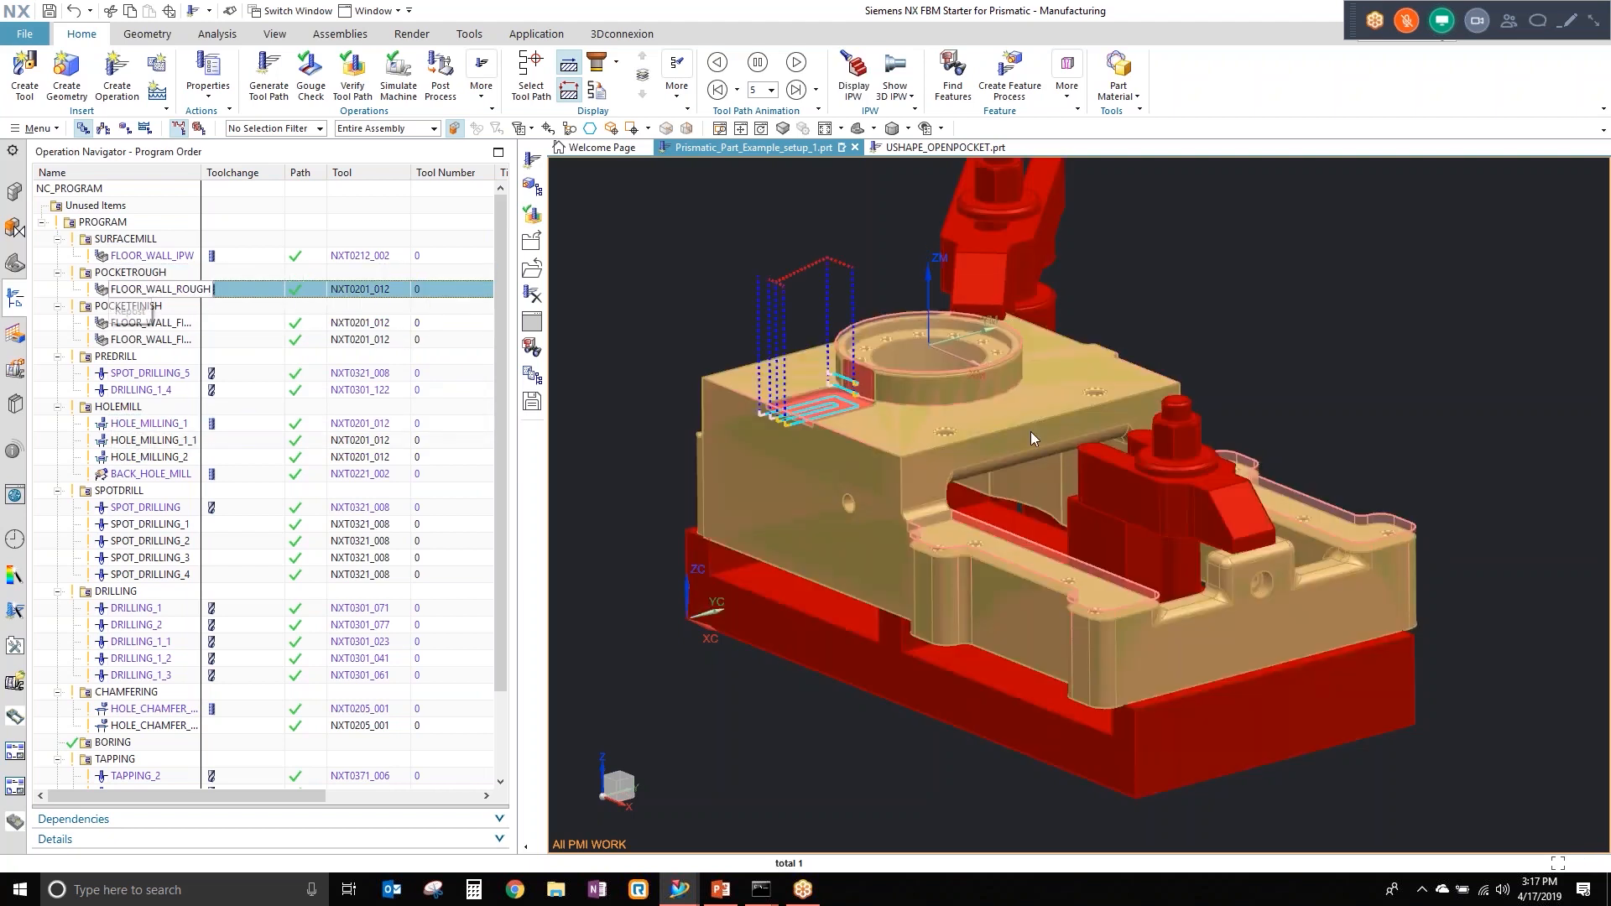
scroll(837, 382, up, 2)
scroll(836, 381, up, 2)
ctrl+click(183, 288)
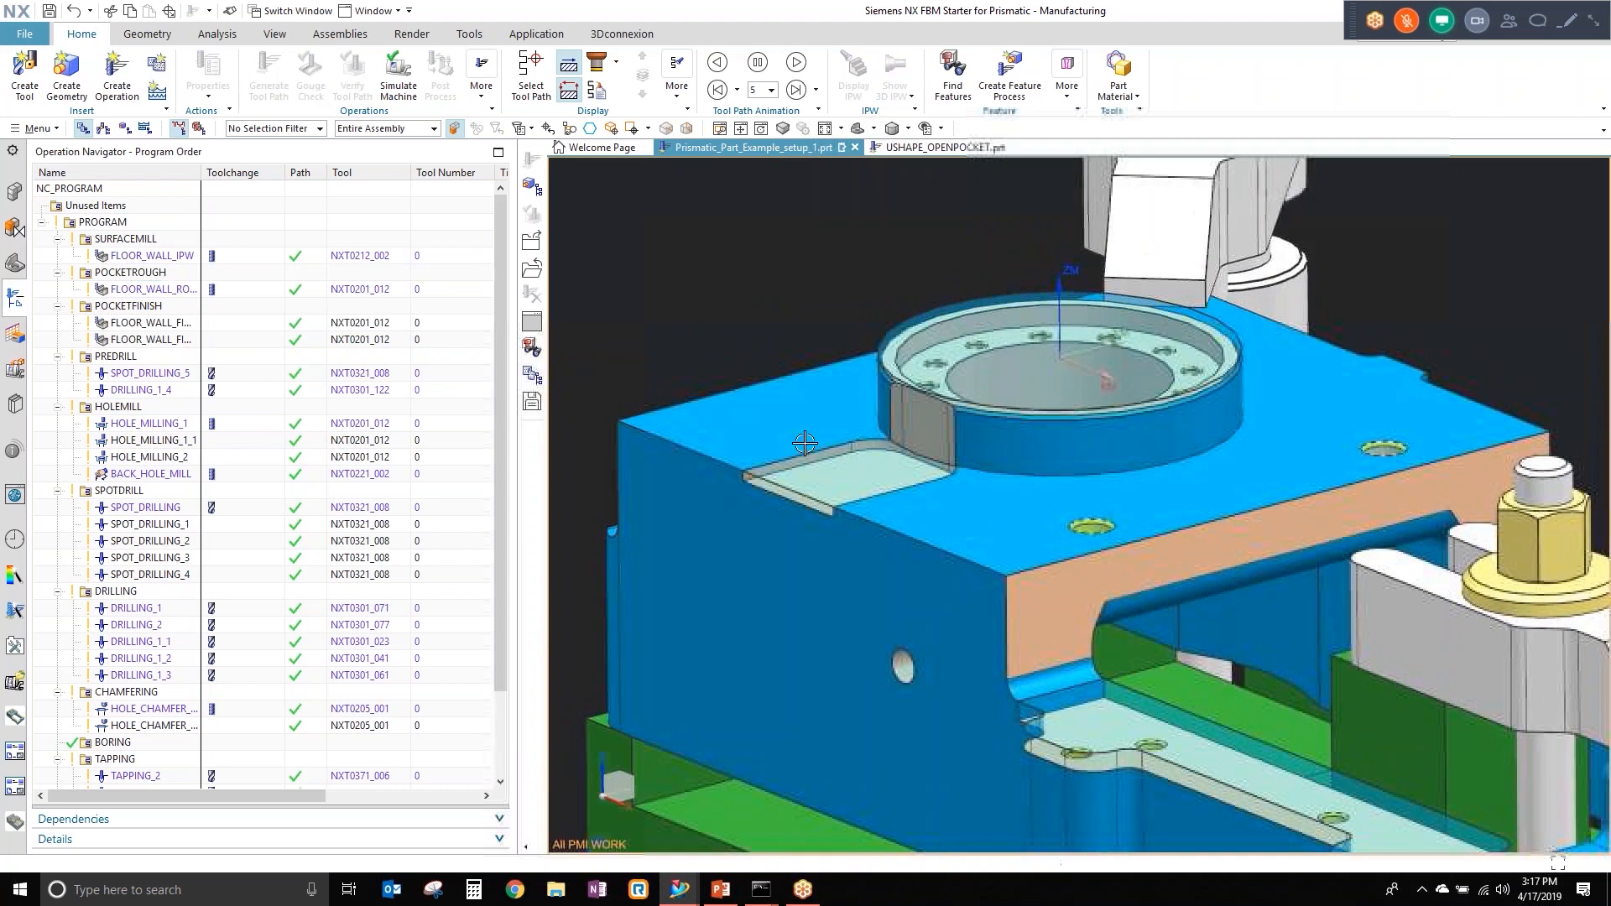
click(182, 289)
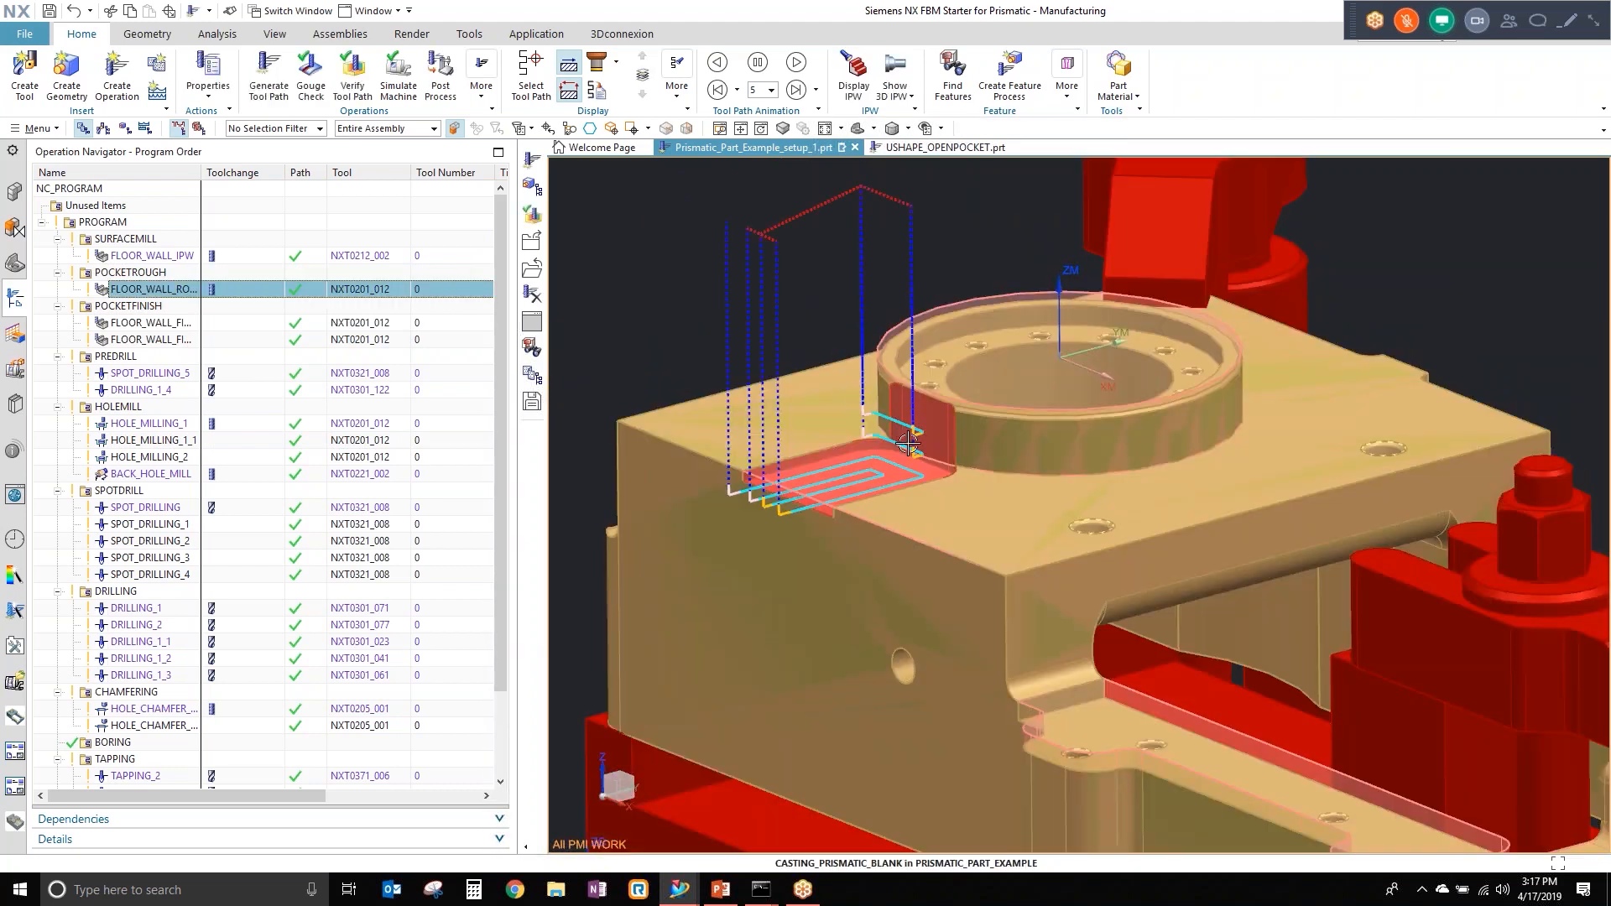
click(394, 326)
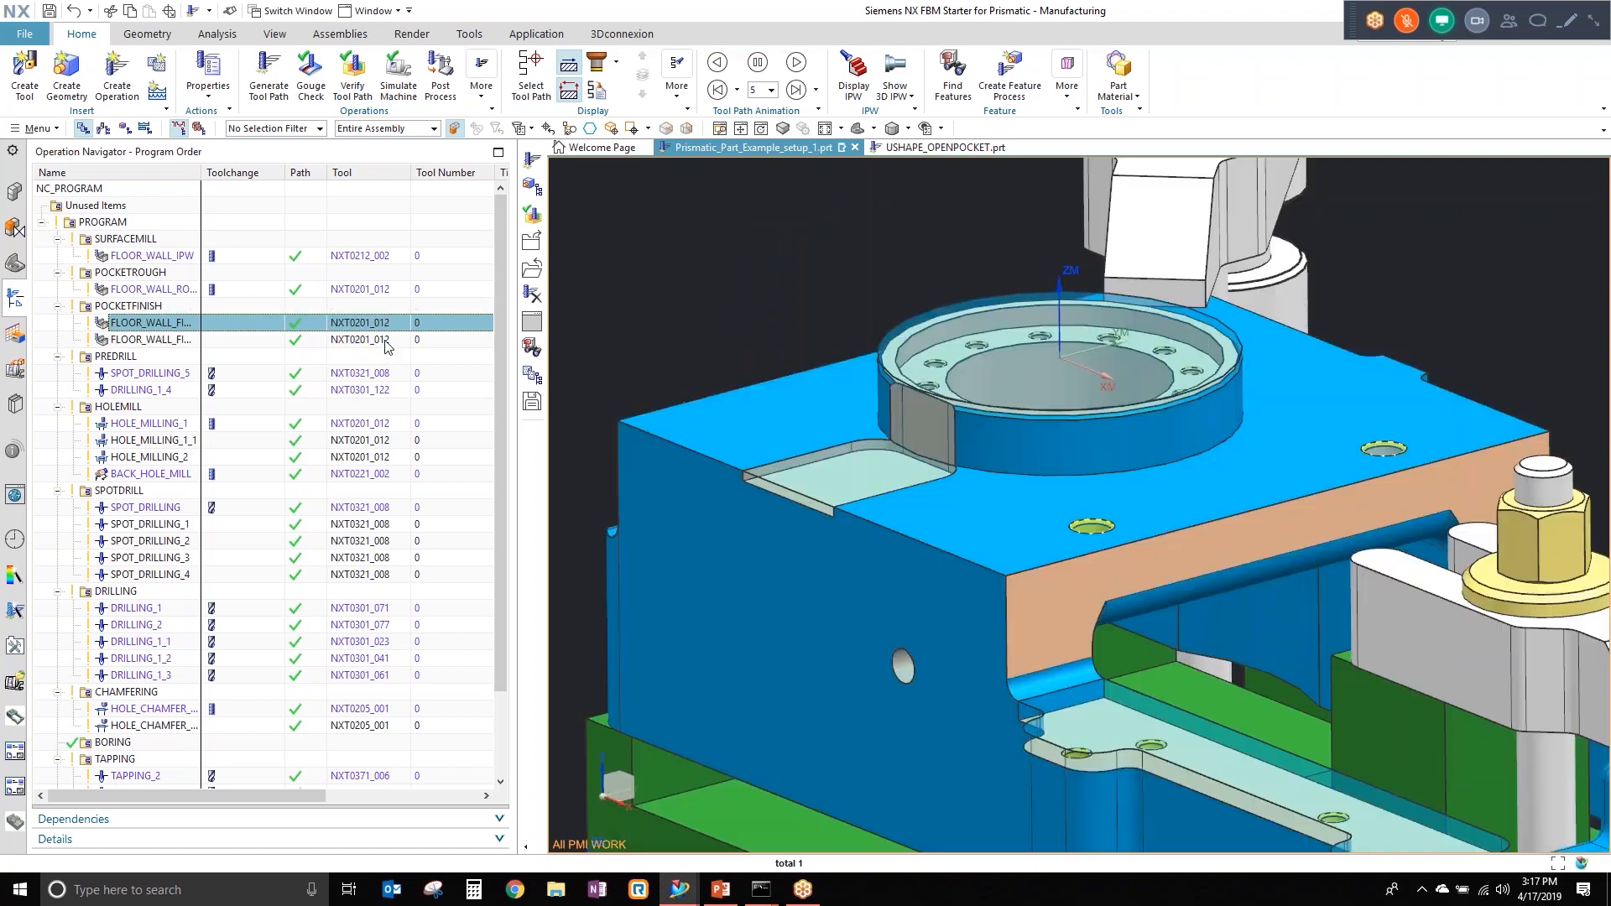
click(386, 344)
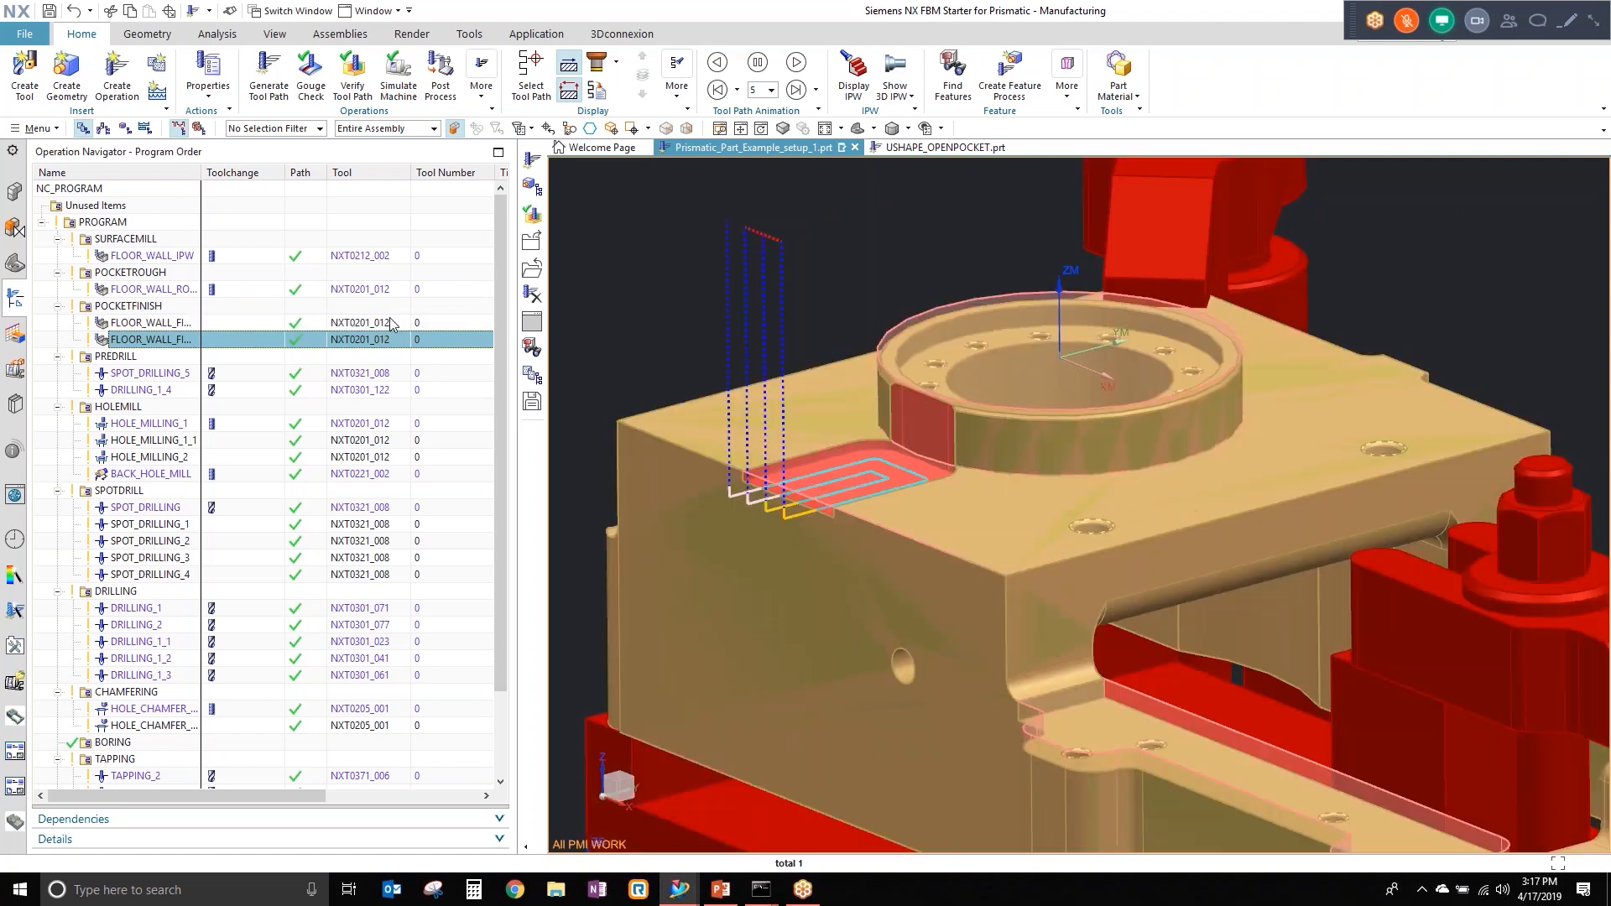
Step: Switch to the USHAPE_OPENPOCKET part and narrow the operation list to give the model more room
click(391, 324)
click(374, 347)
click(953, 148)
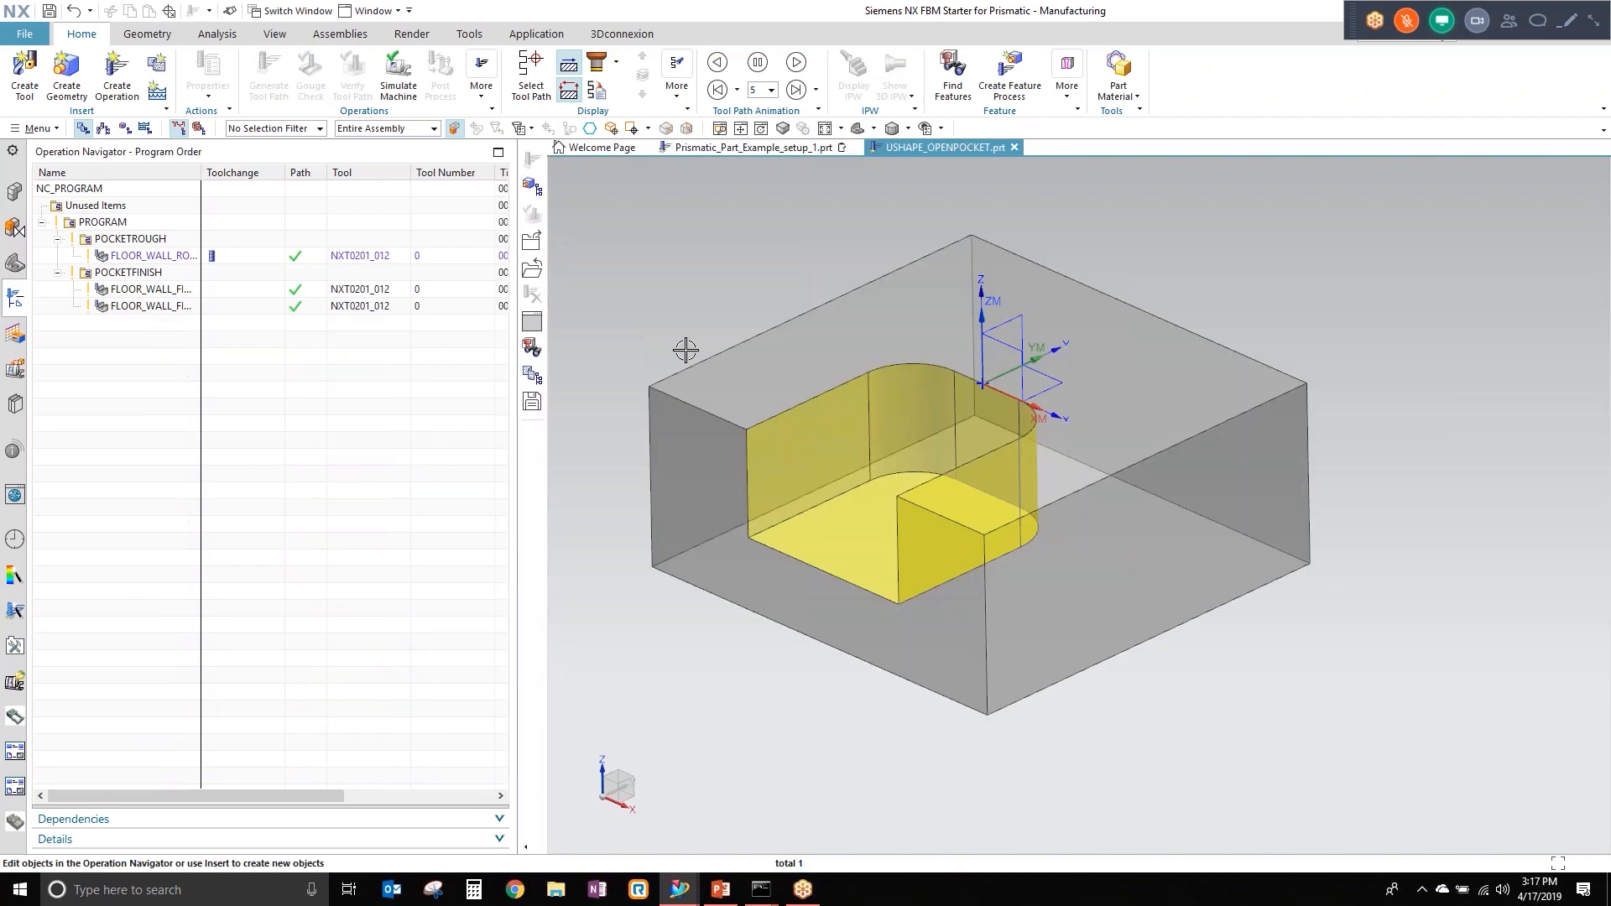
drag(513, 451, 382, 452)
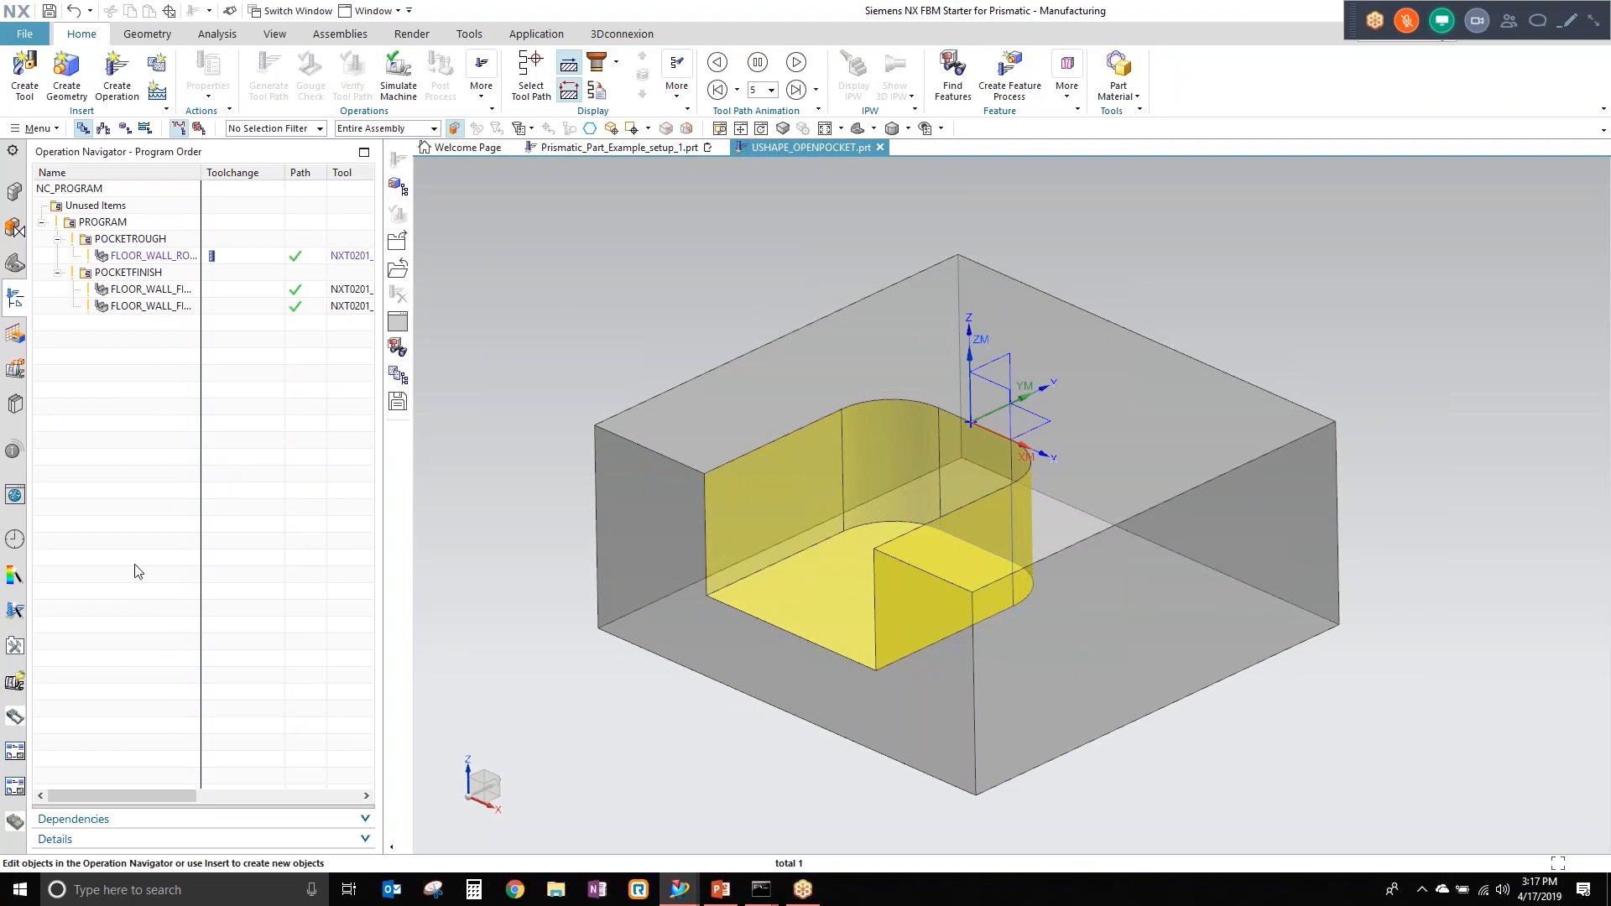
Step: Look over the prismatic teach parts library and the machining feature list of the USHAPE_OPENPOCKET part
click(14, 786)
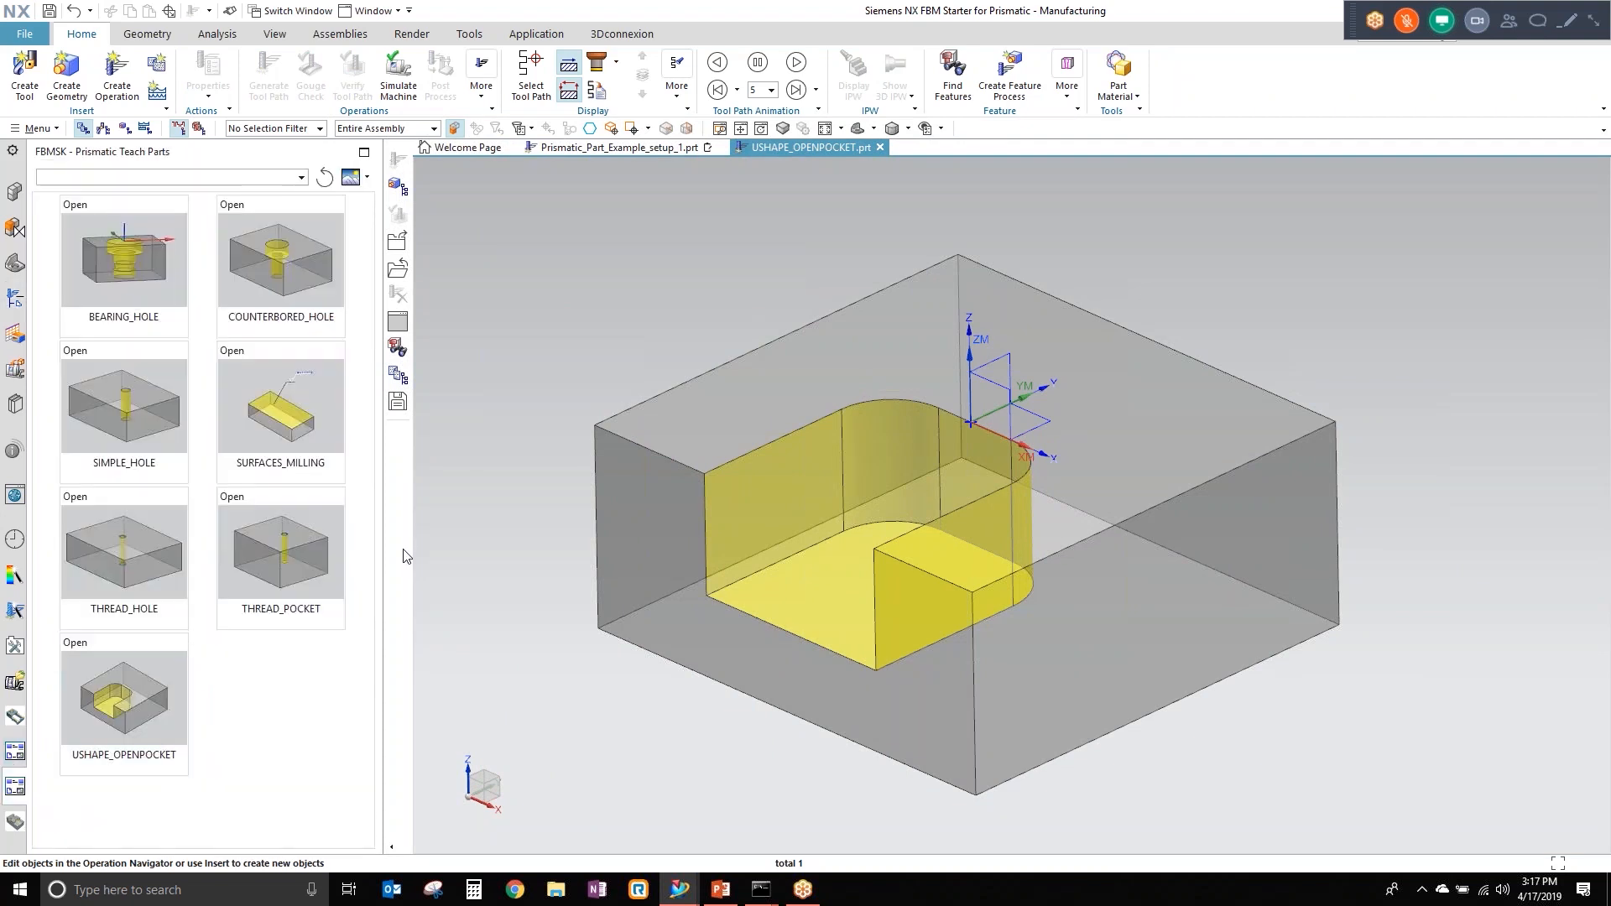
click(14, 299)
click(13, 335)
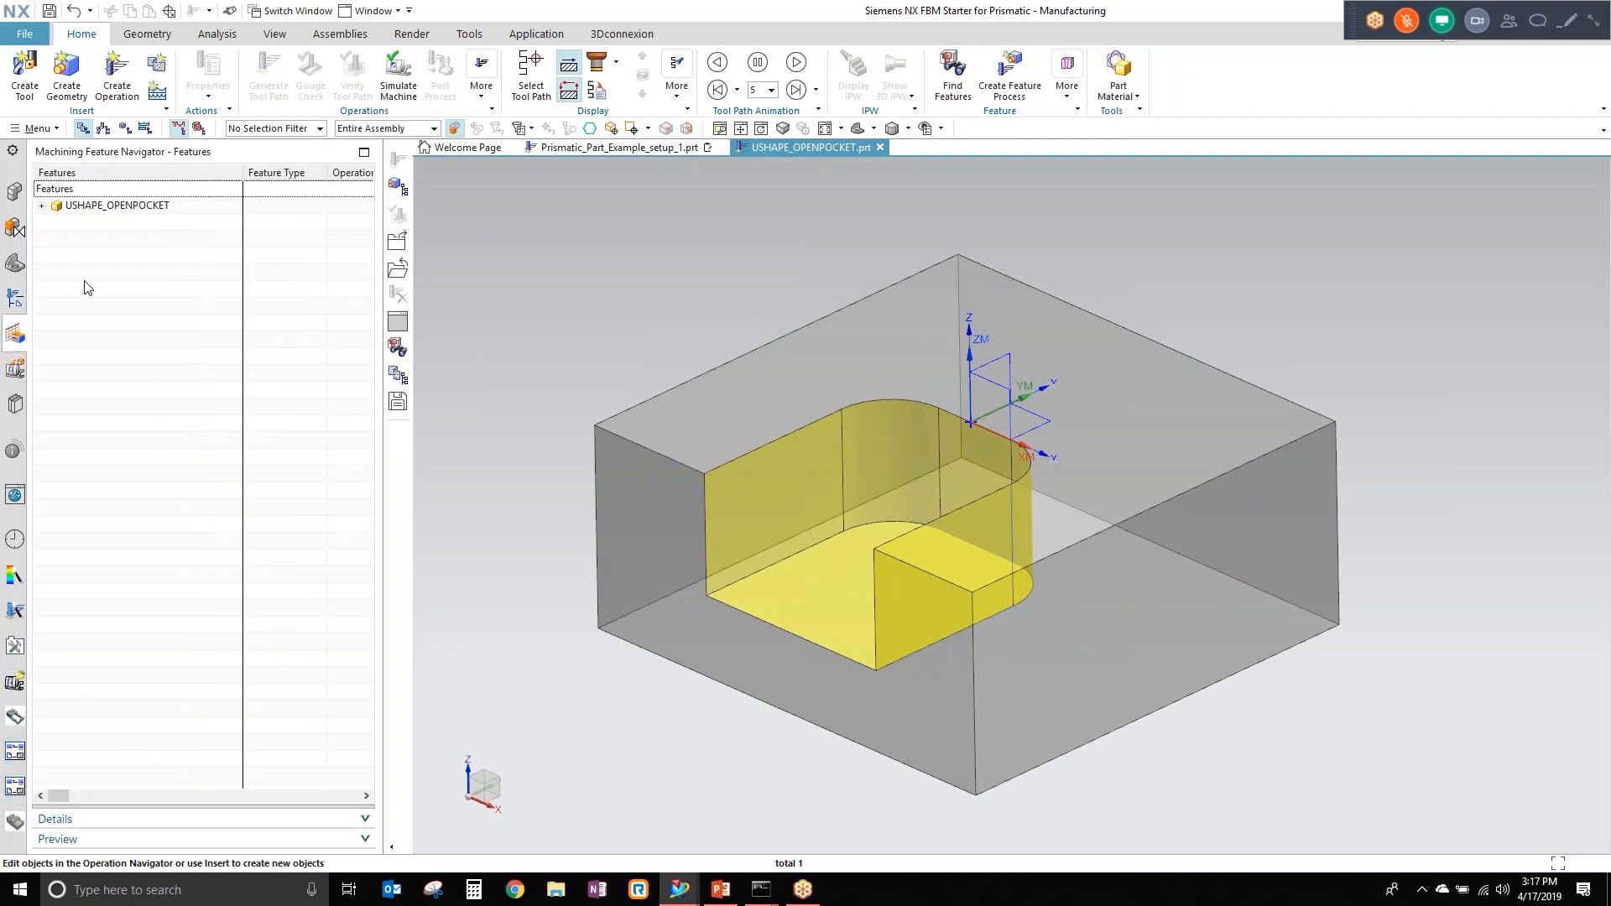
Step: List the operations by geometry and open Teach Operation Sets for the USHAPE_OPENPOCKET feature group
click(15, 302)
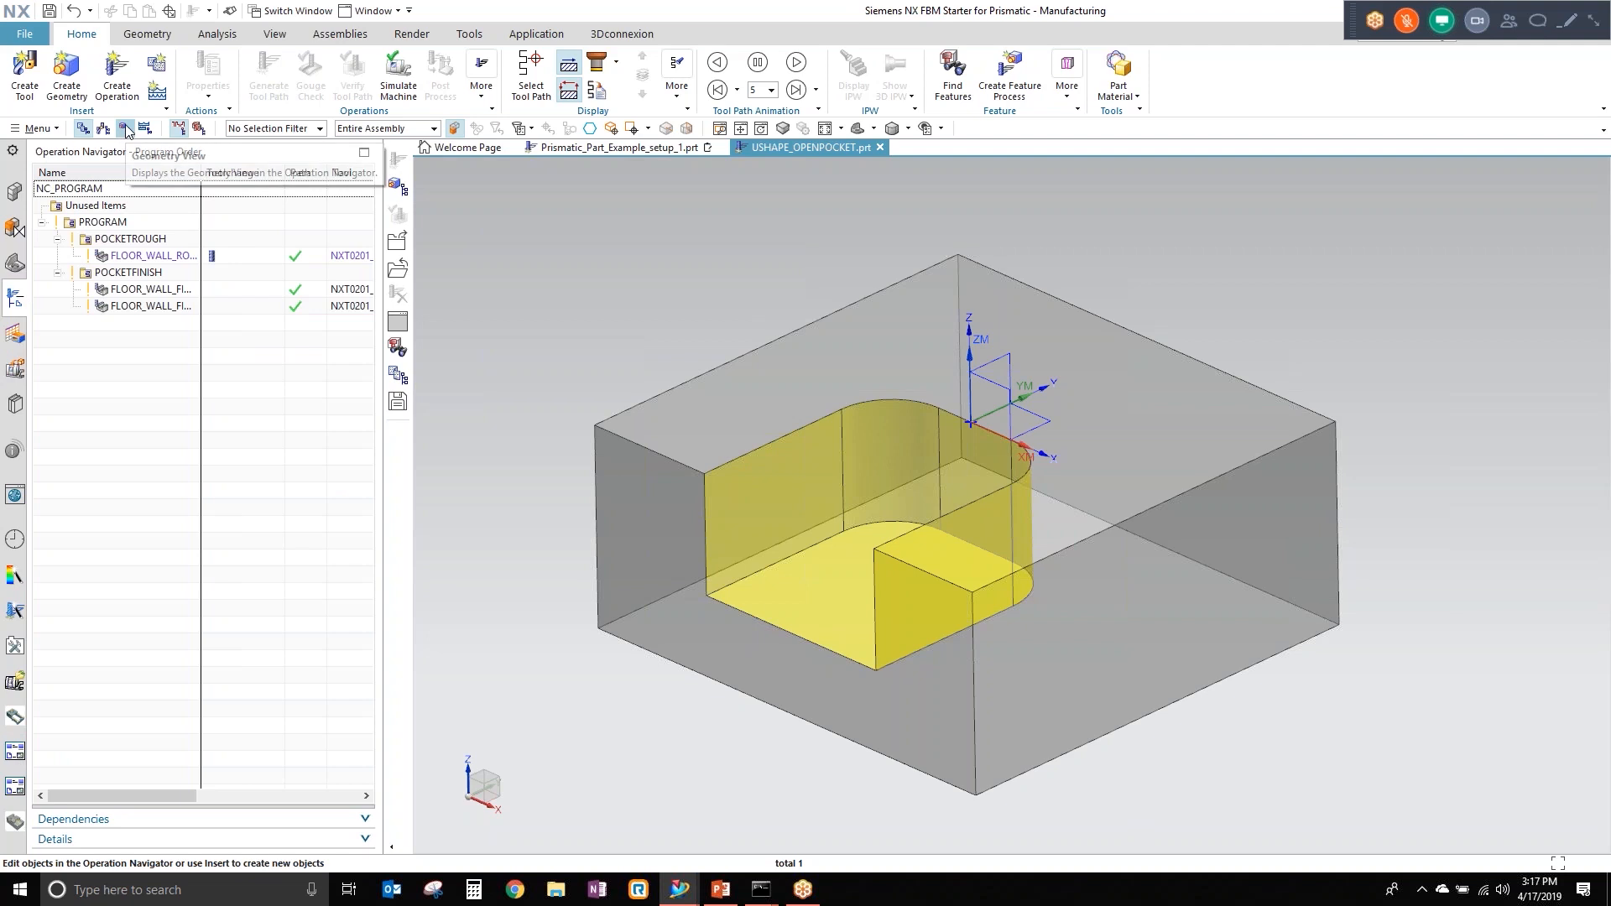
click(125, 128)
right_click(151, 273)
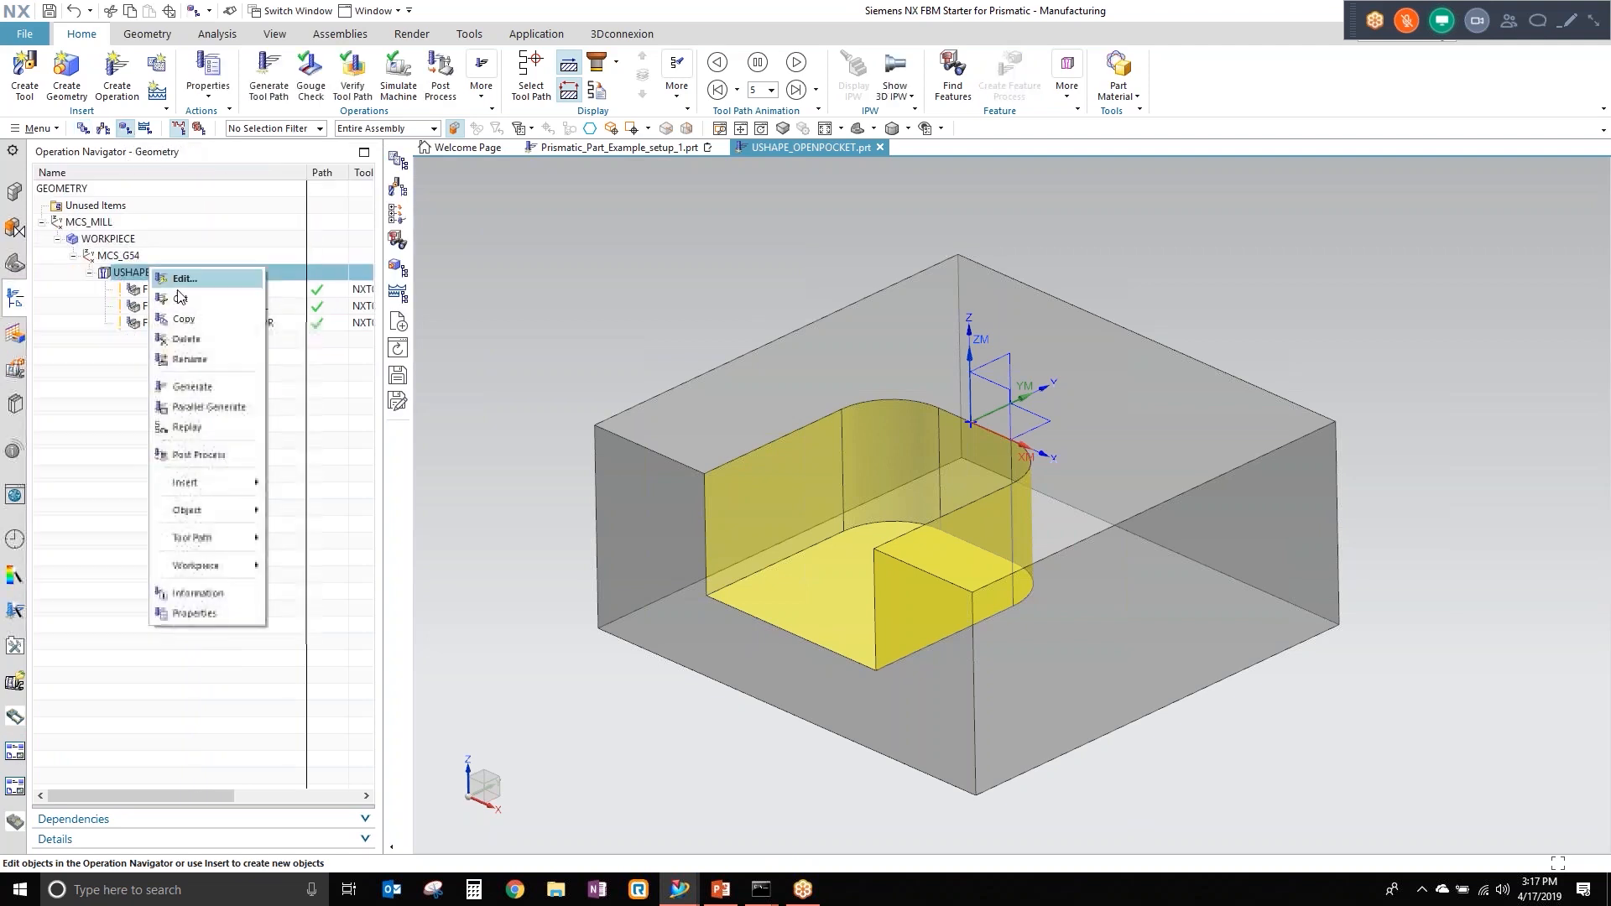
key(Escape)
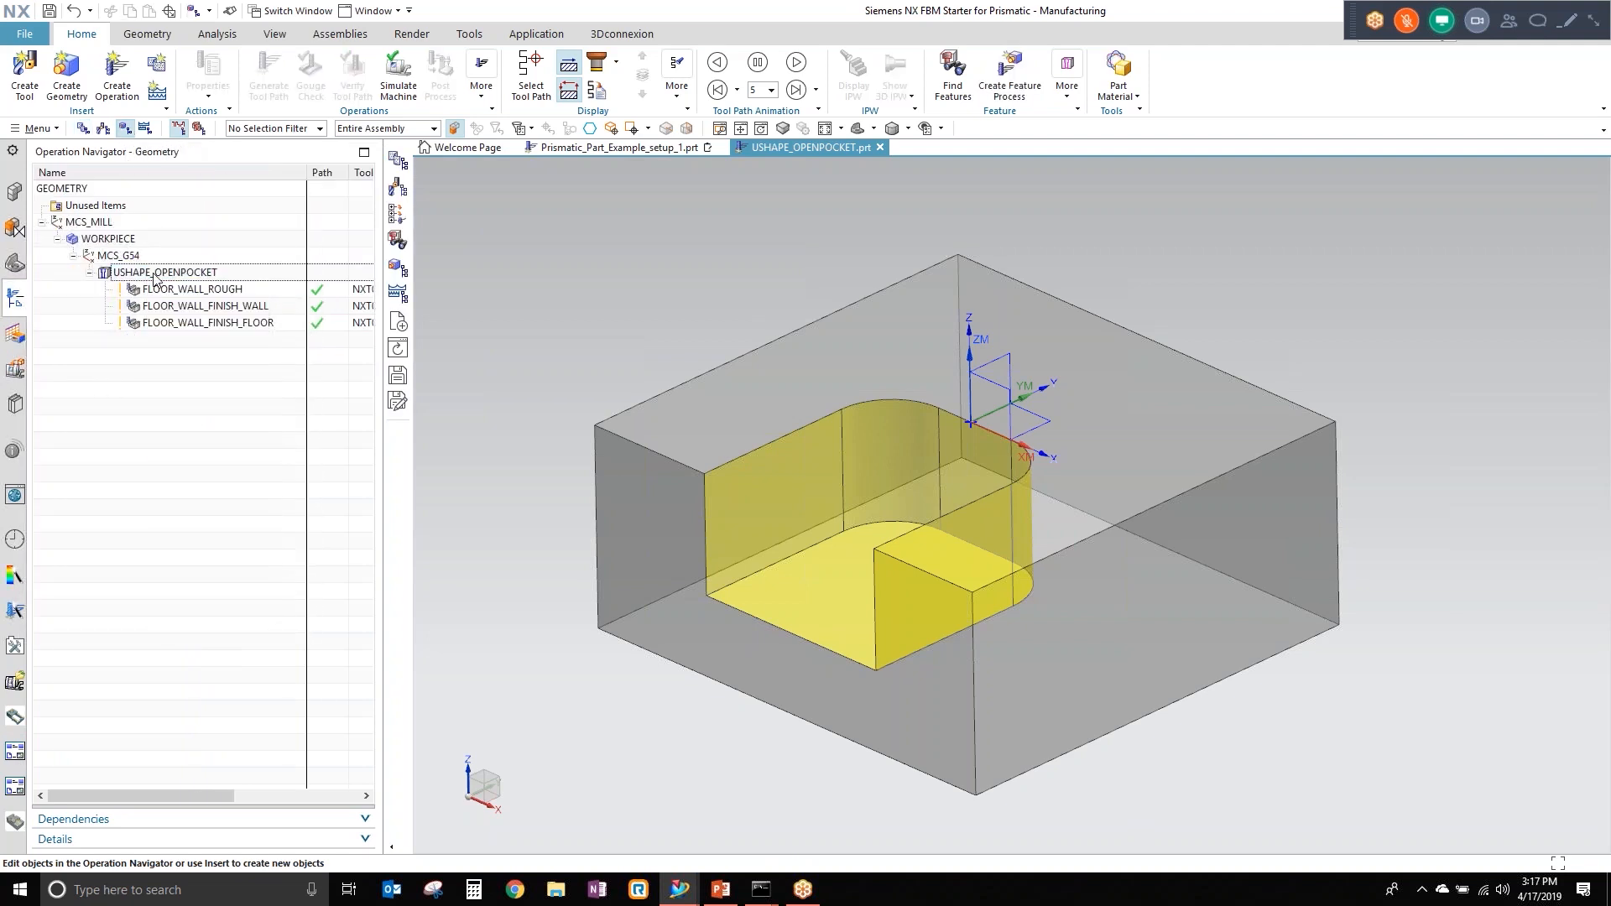
right_click(154, 275)
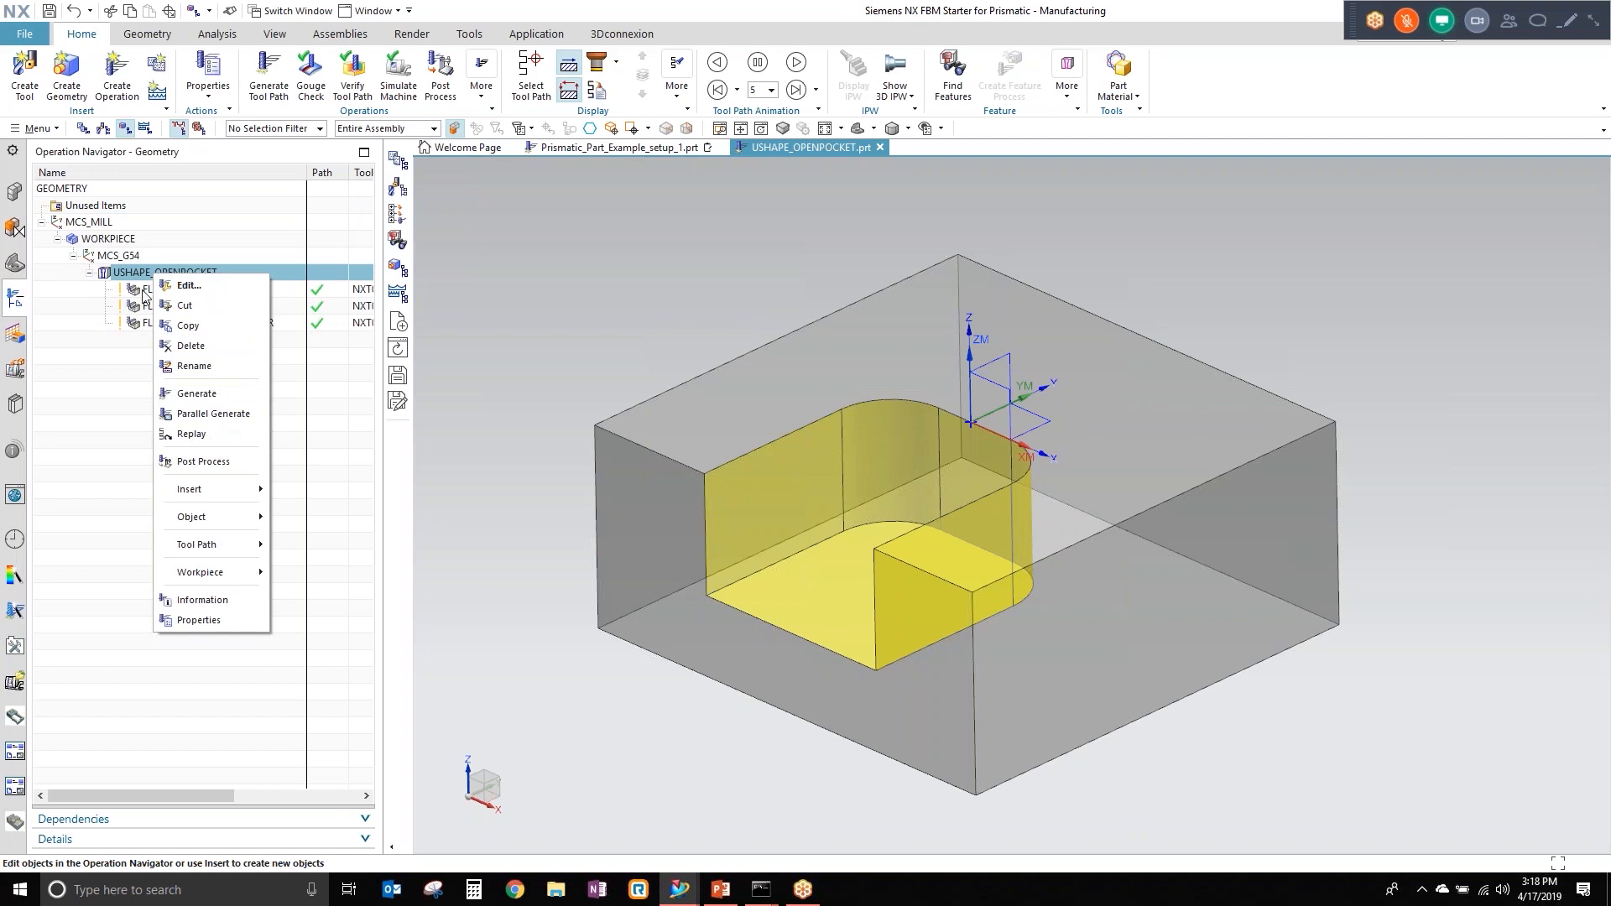
key(Escape)
click(141, 274)
right_click(193, 273)
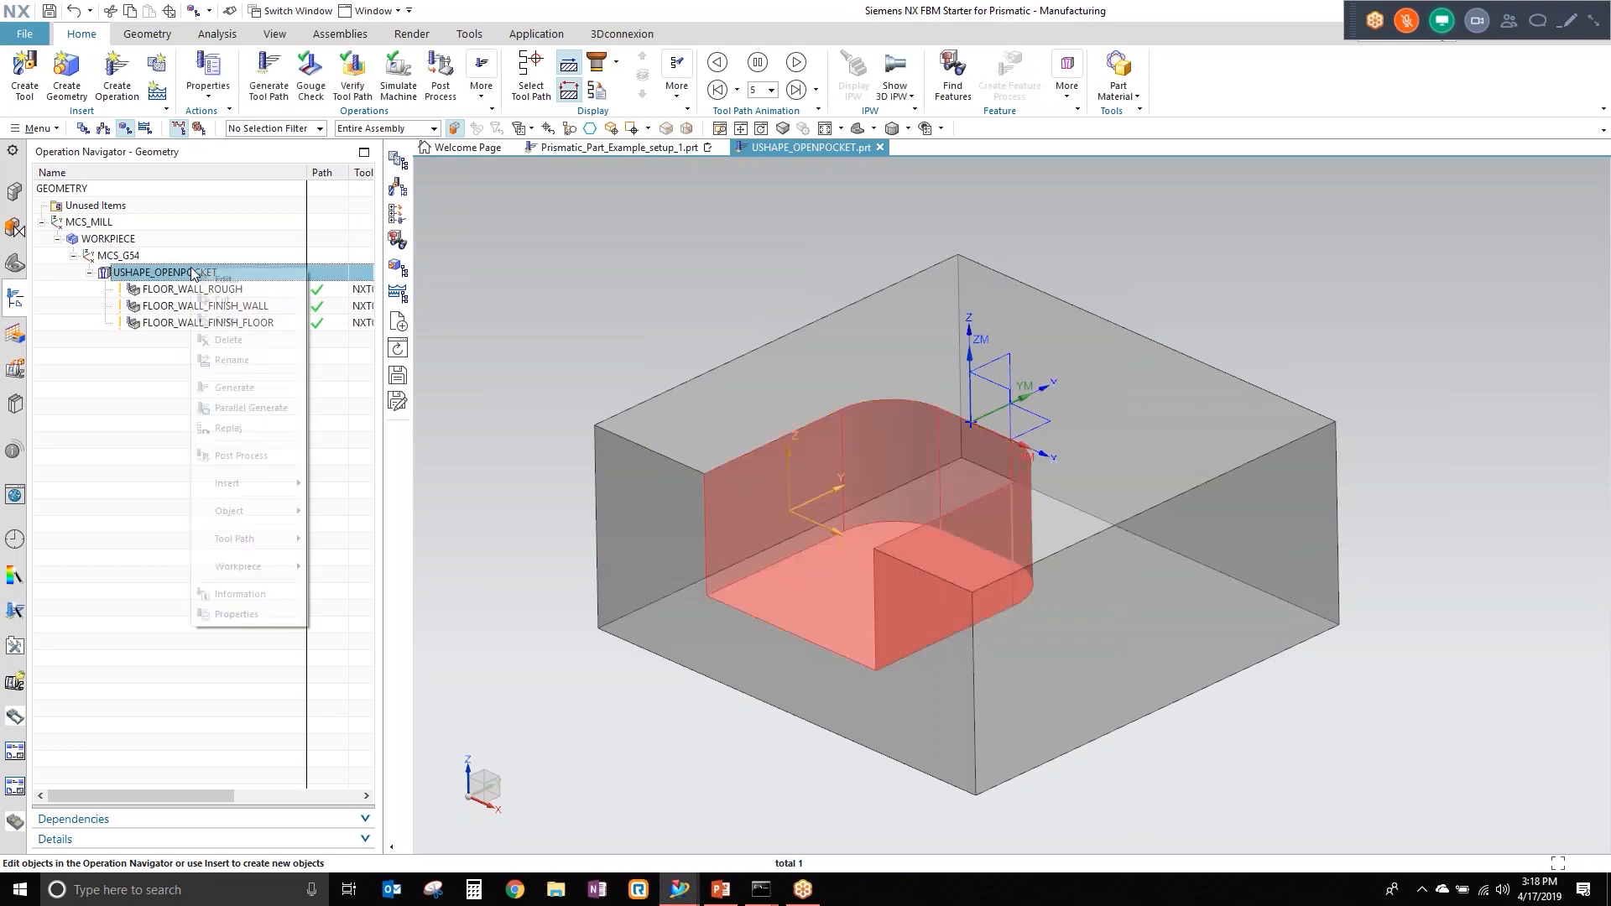
mouse_move(233, 518)
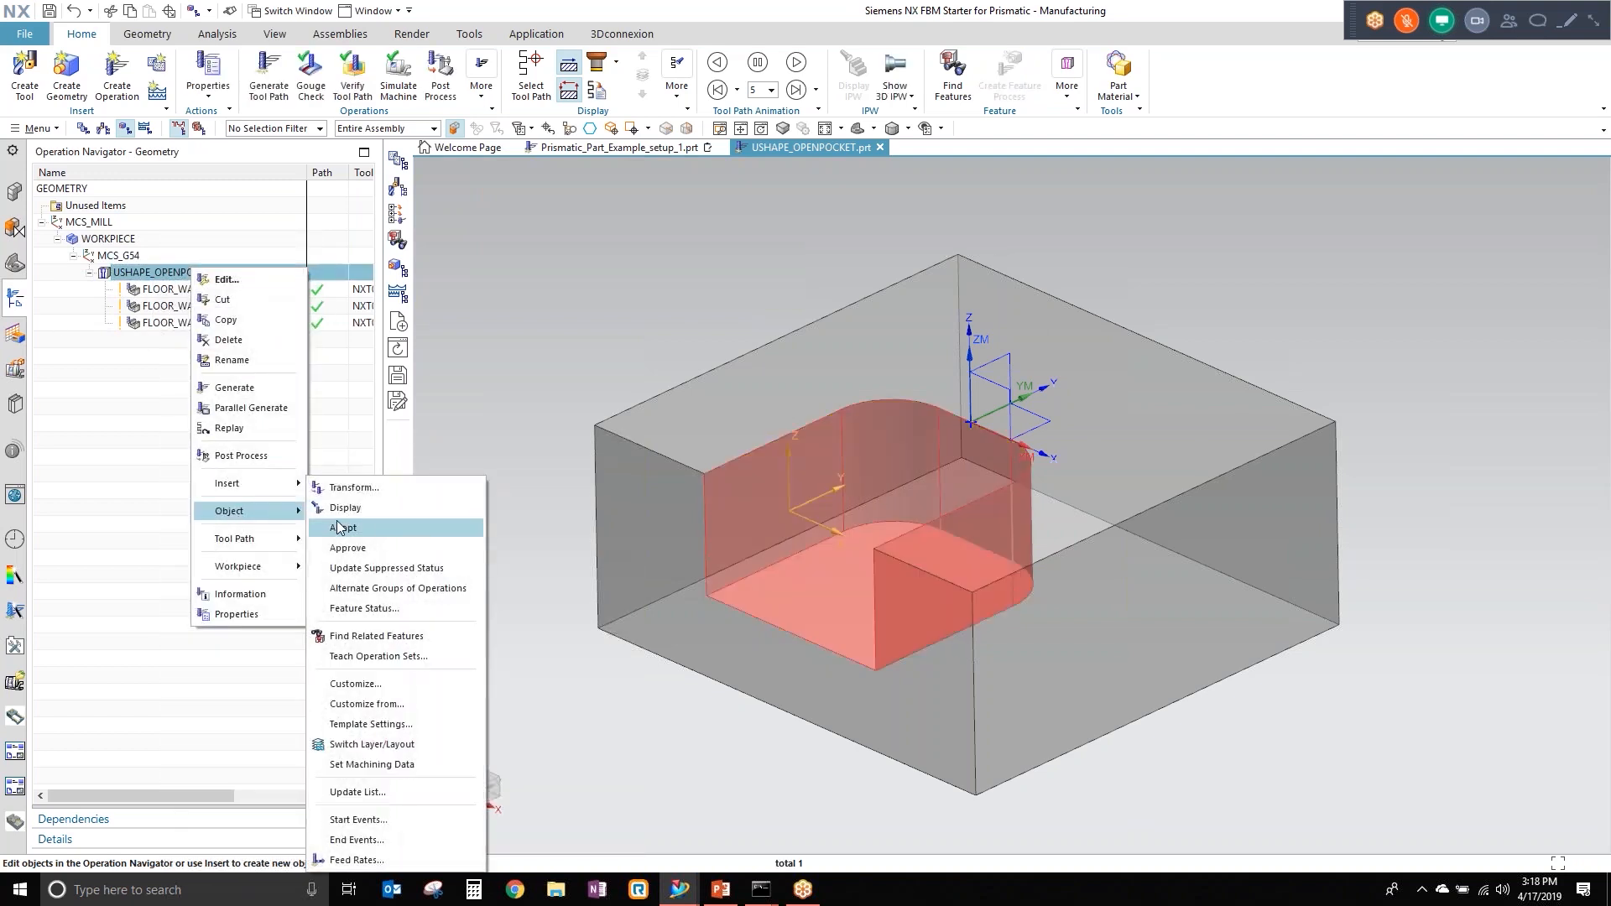
click(448, 657)
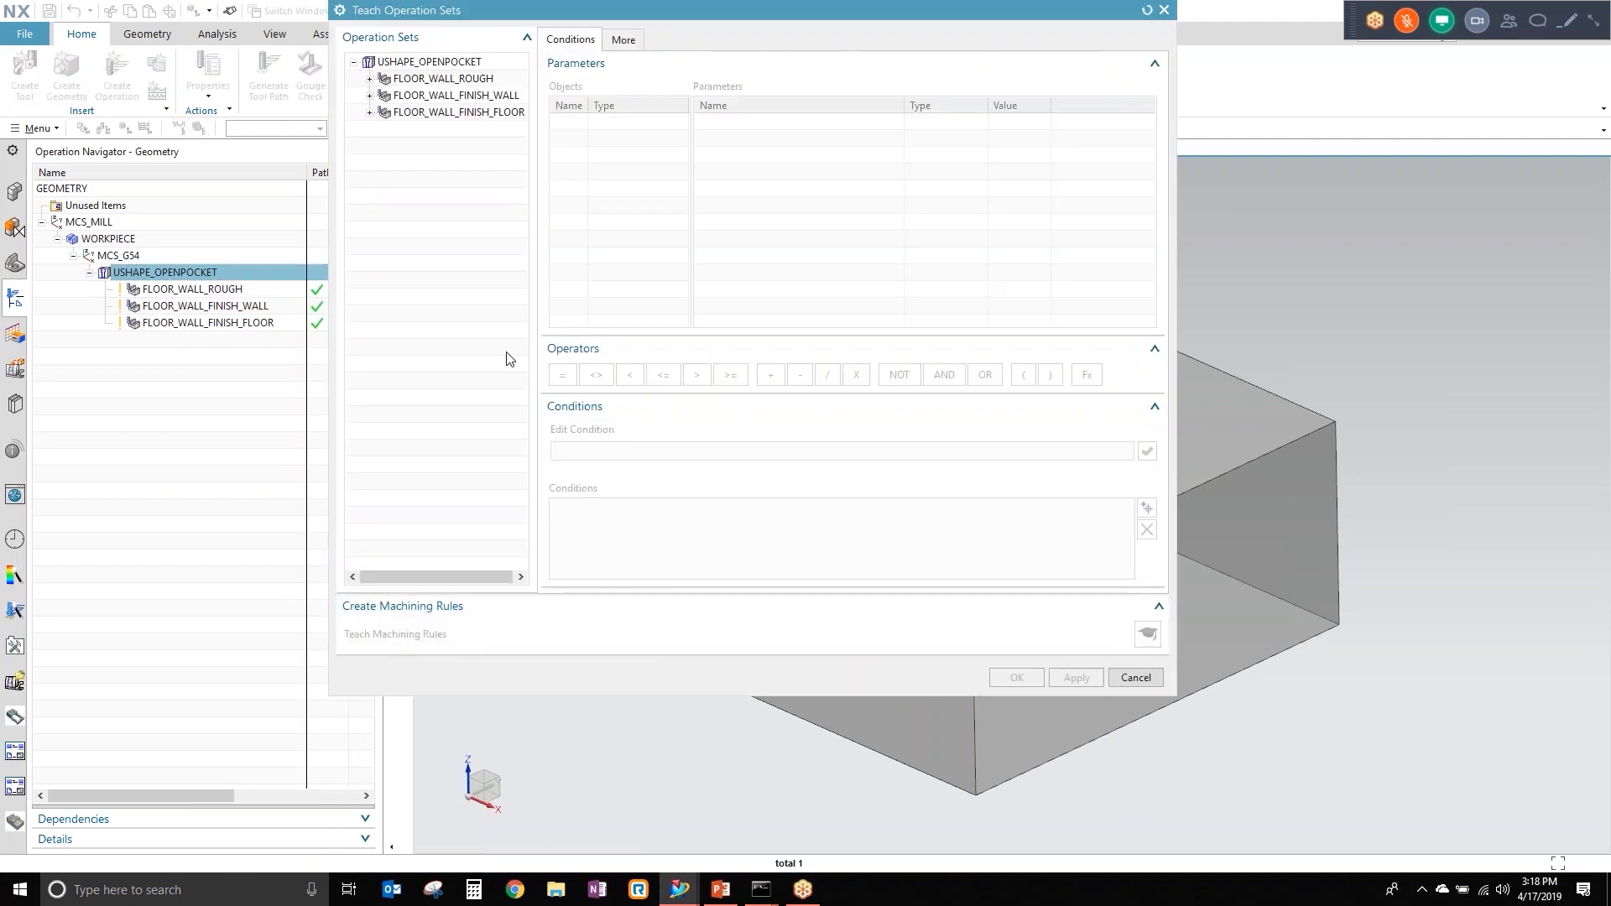
drag(613, 16, 454, 72)
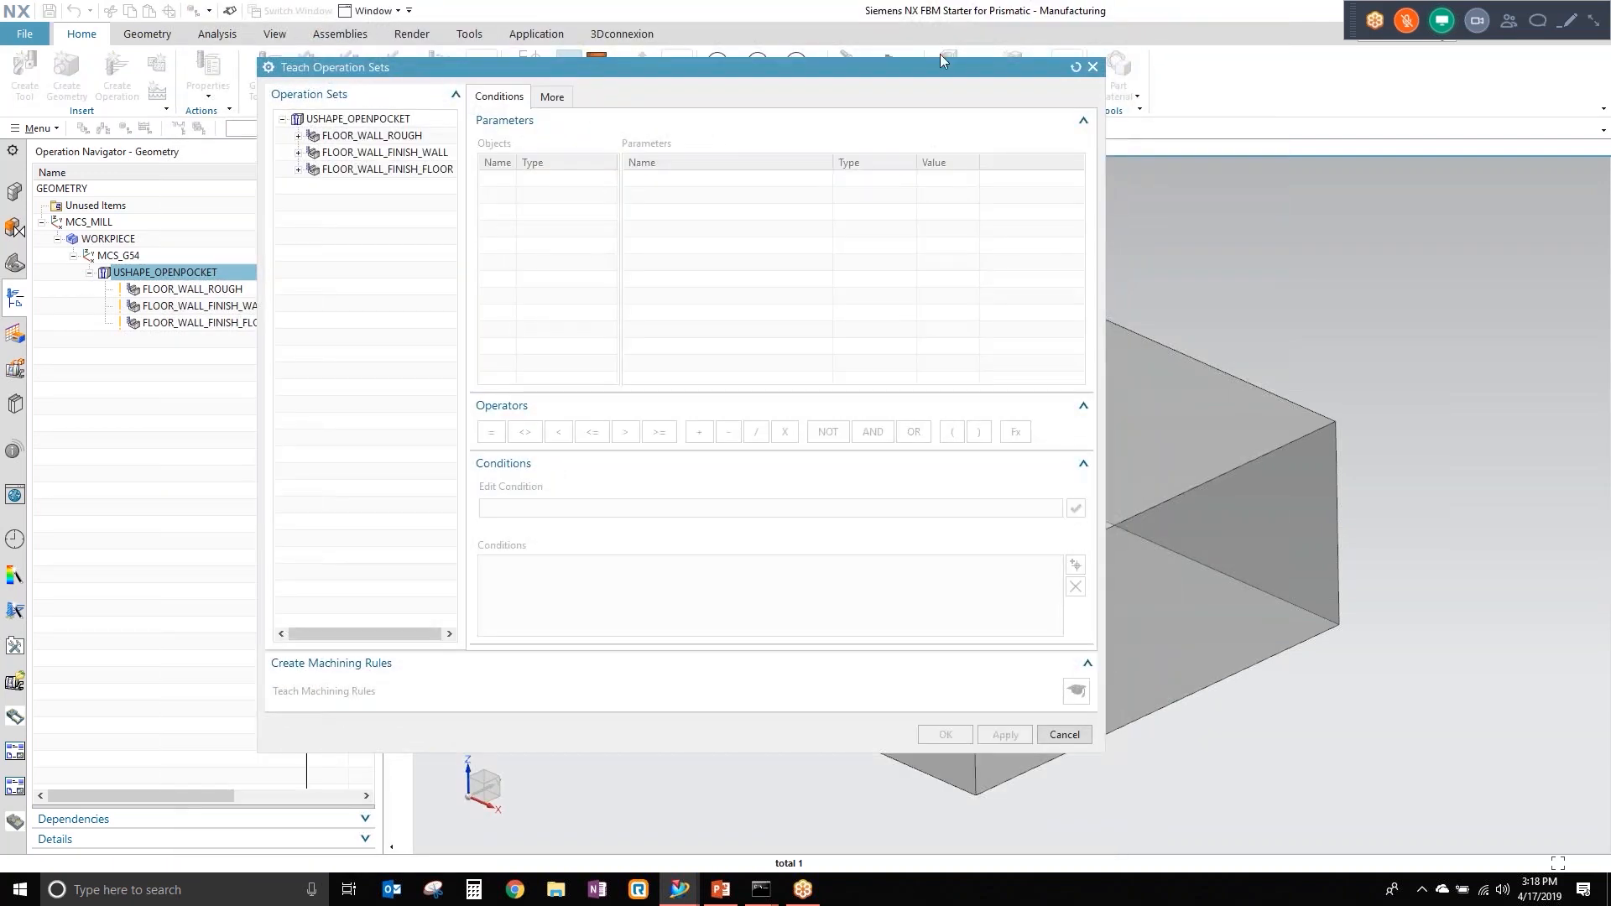
Step: Review the application conditions of USHAPE_OPENPOCKET and the operation conditions, operation parameters and tool parameters of FLOOR_WALL_ROUGH
click(363, 119)
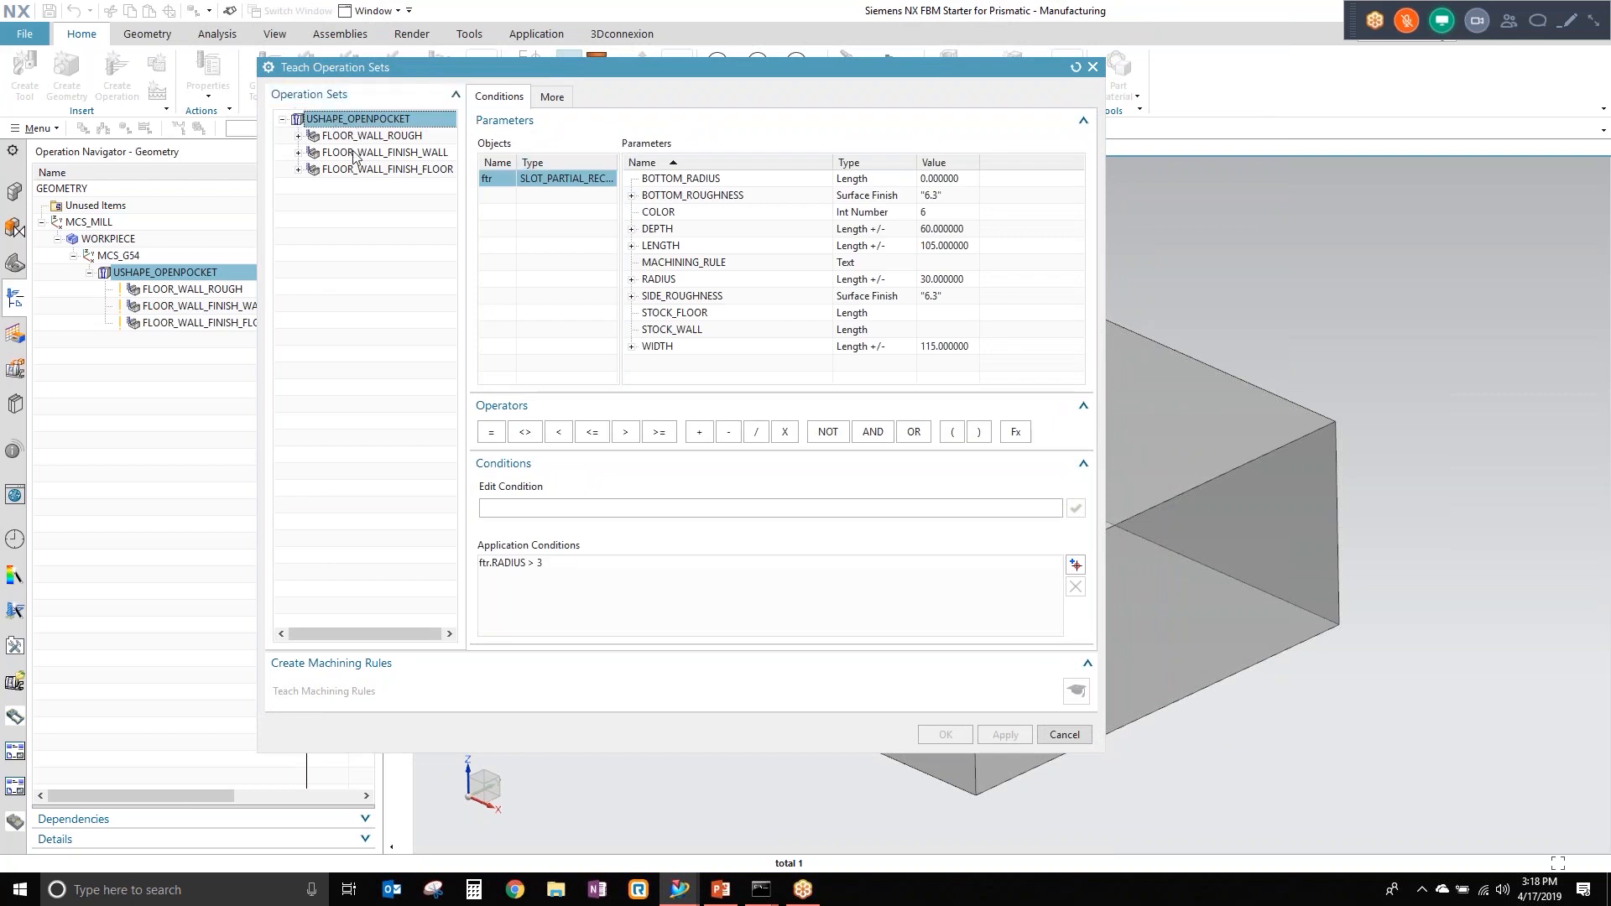
click(382, 135)
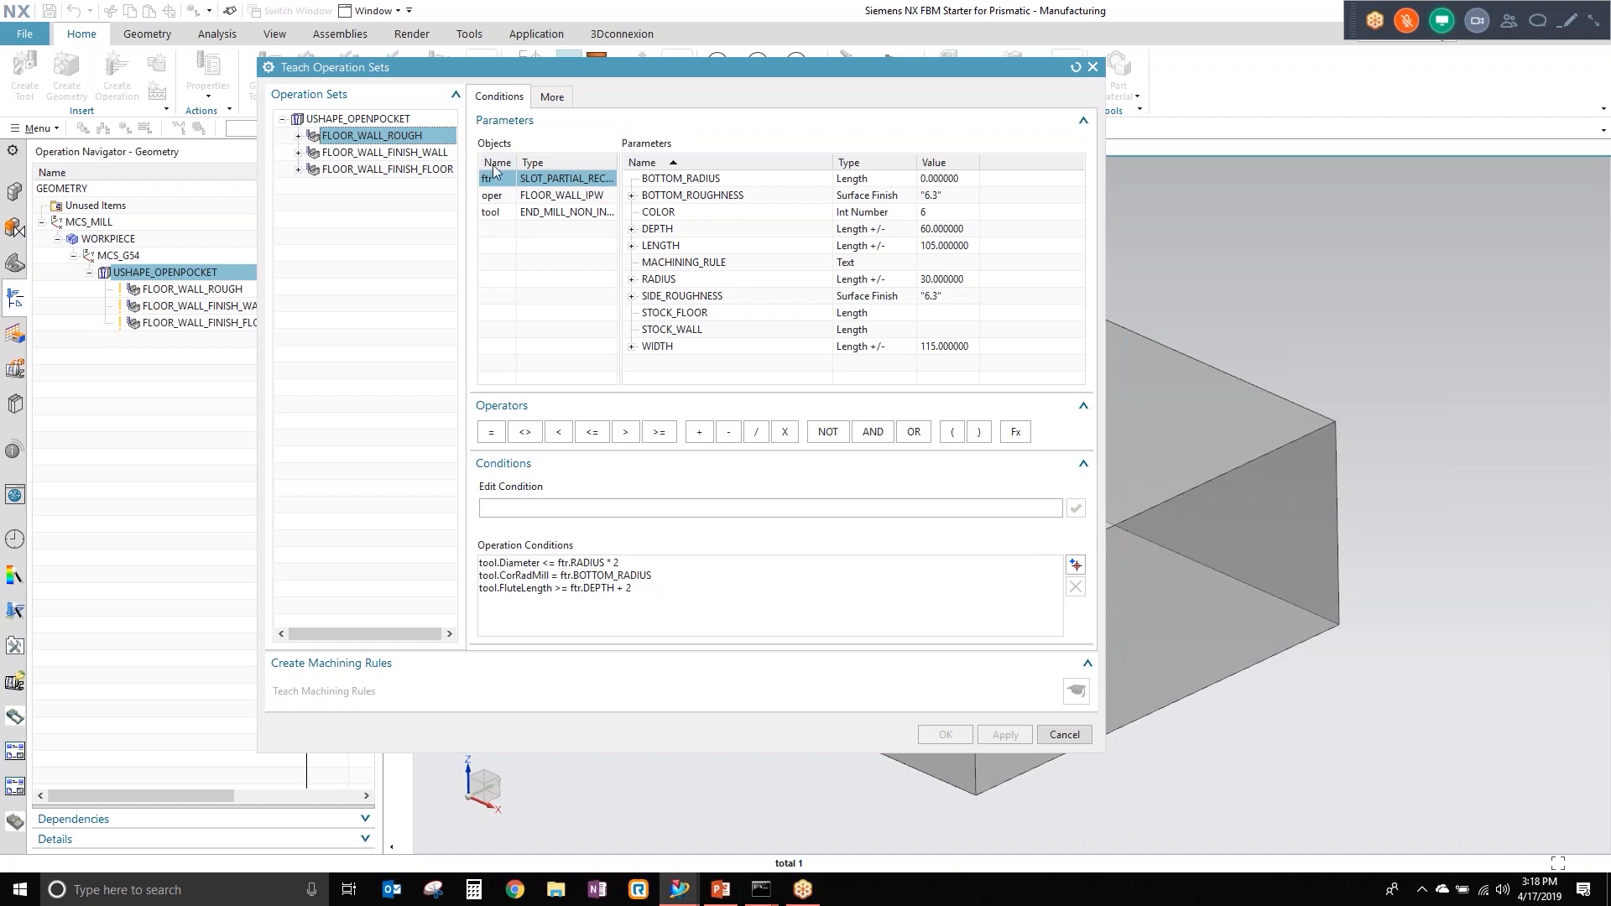
click(494, 196)
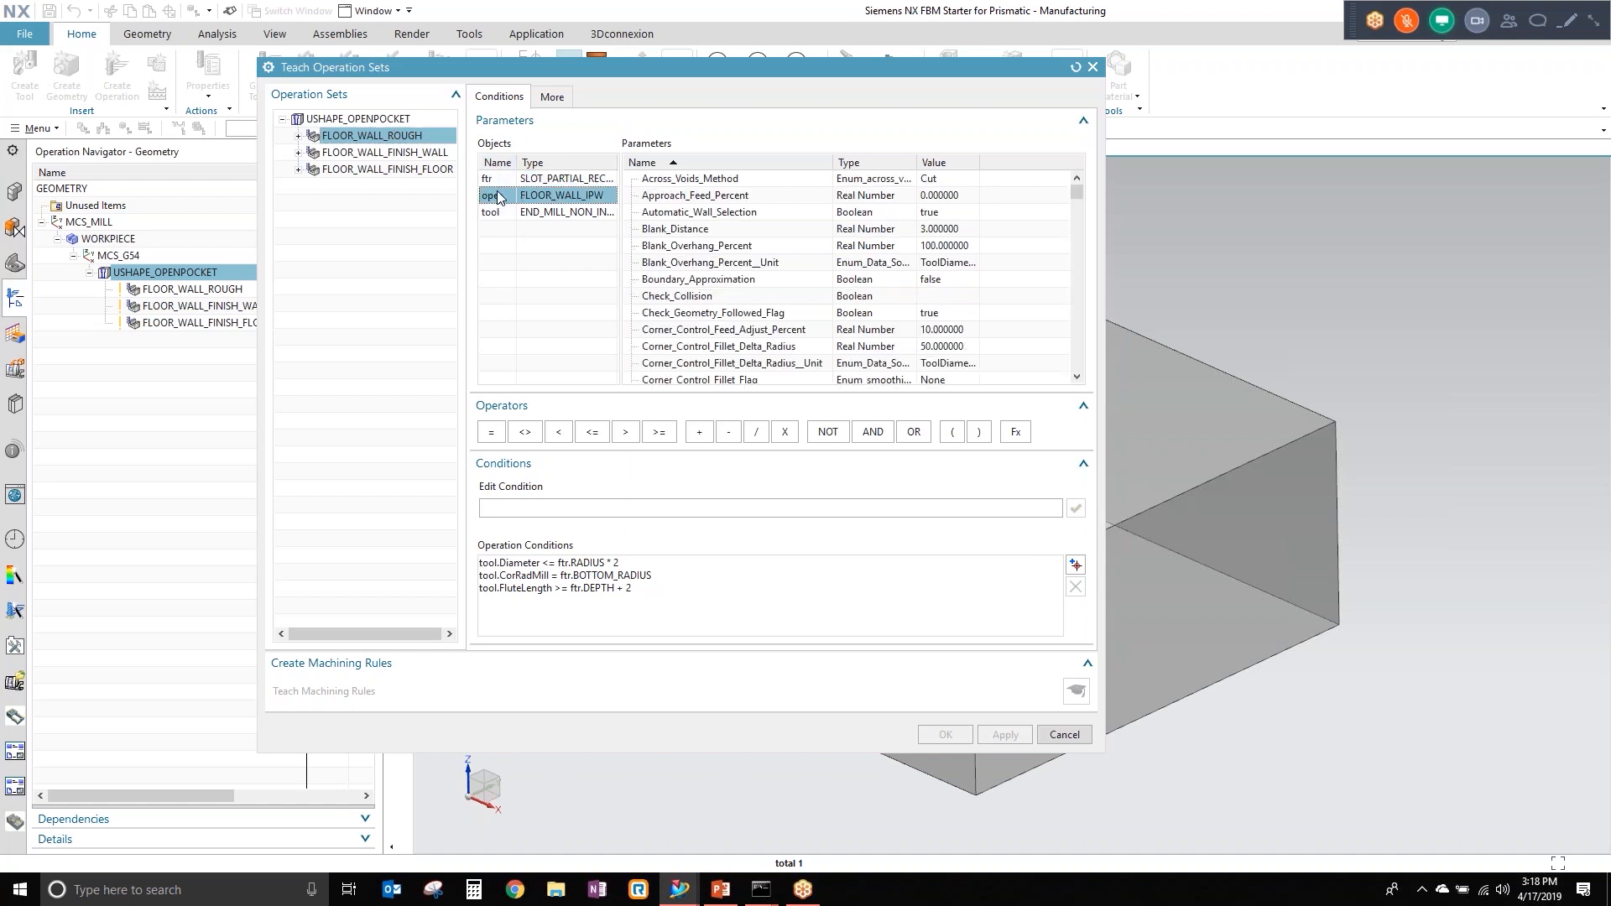
click(525, 215)
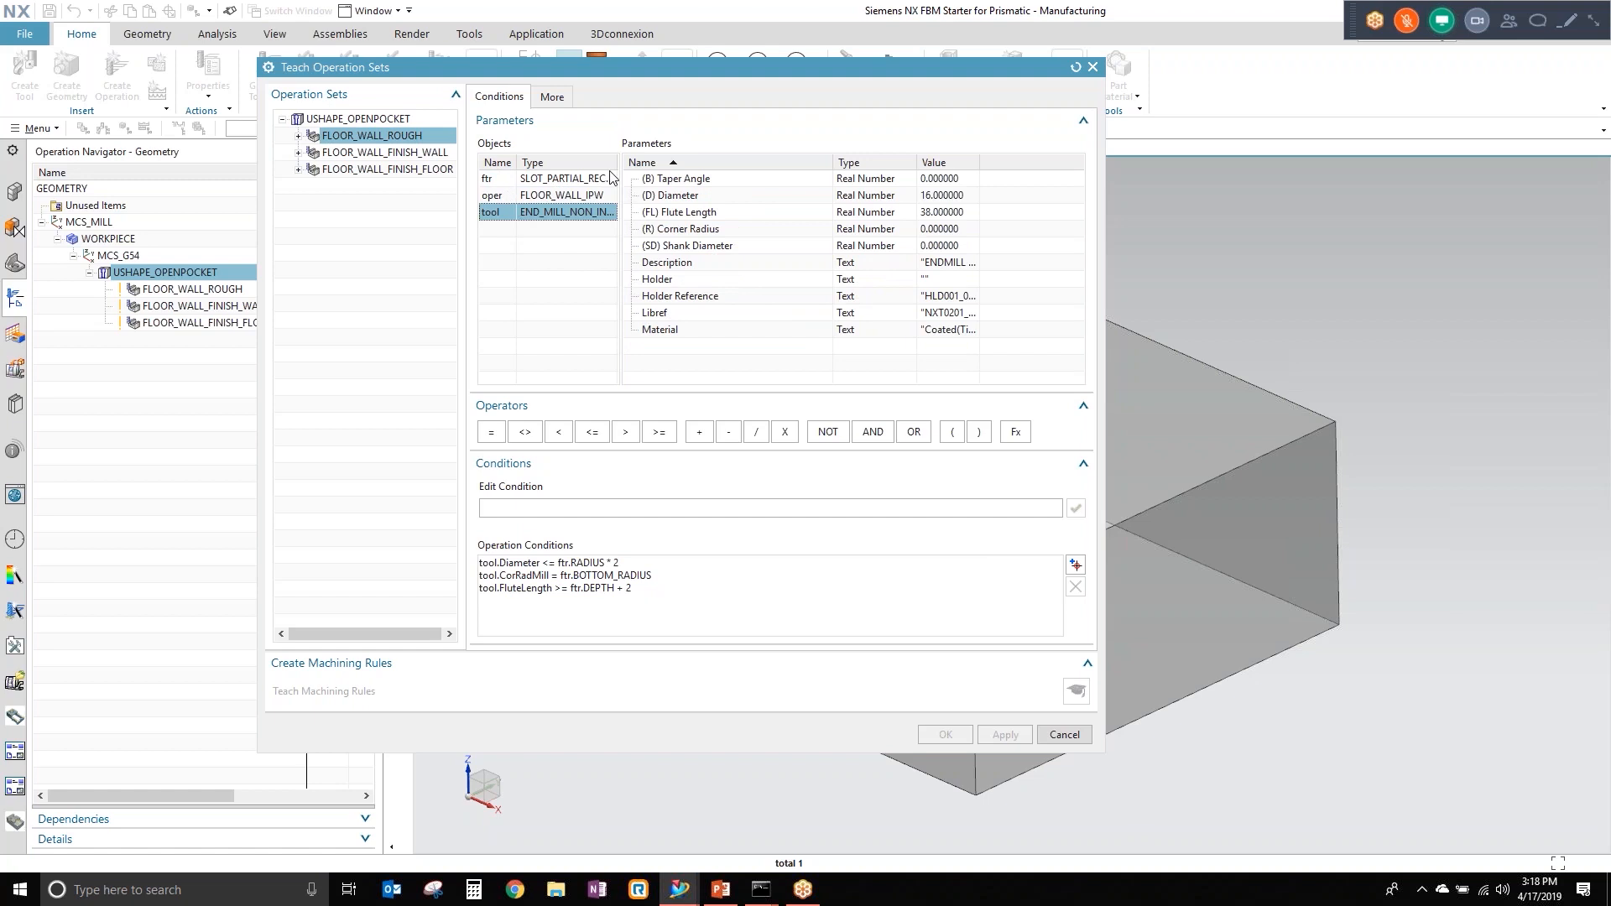
click(557, 196)
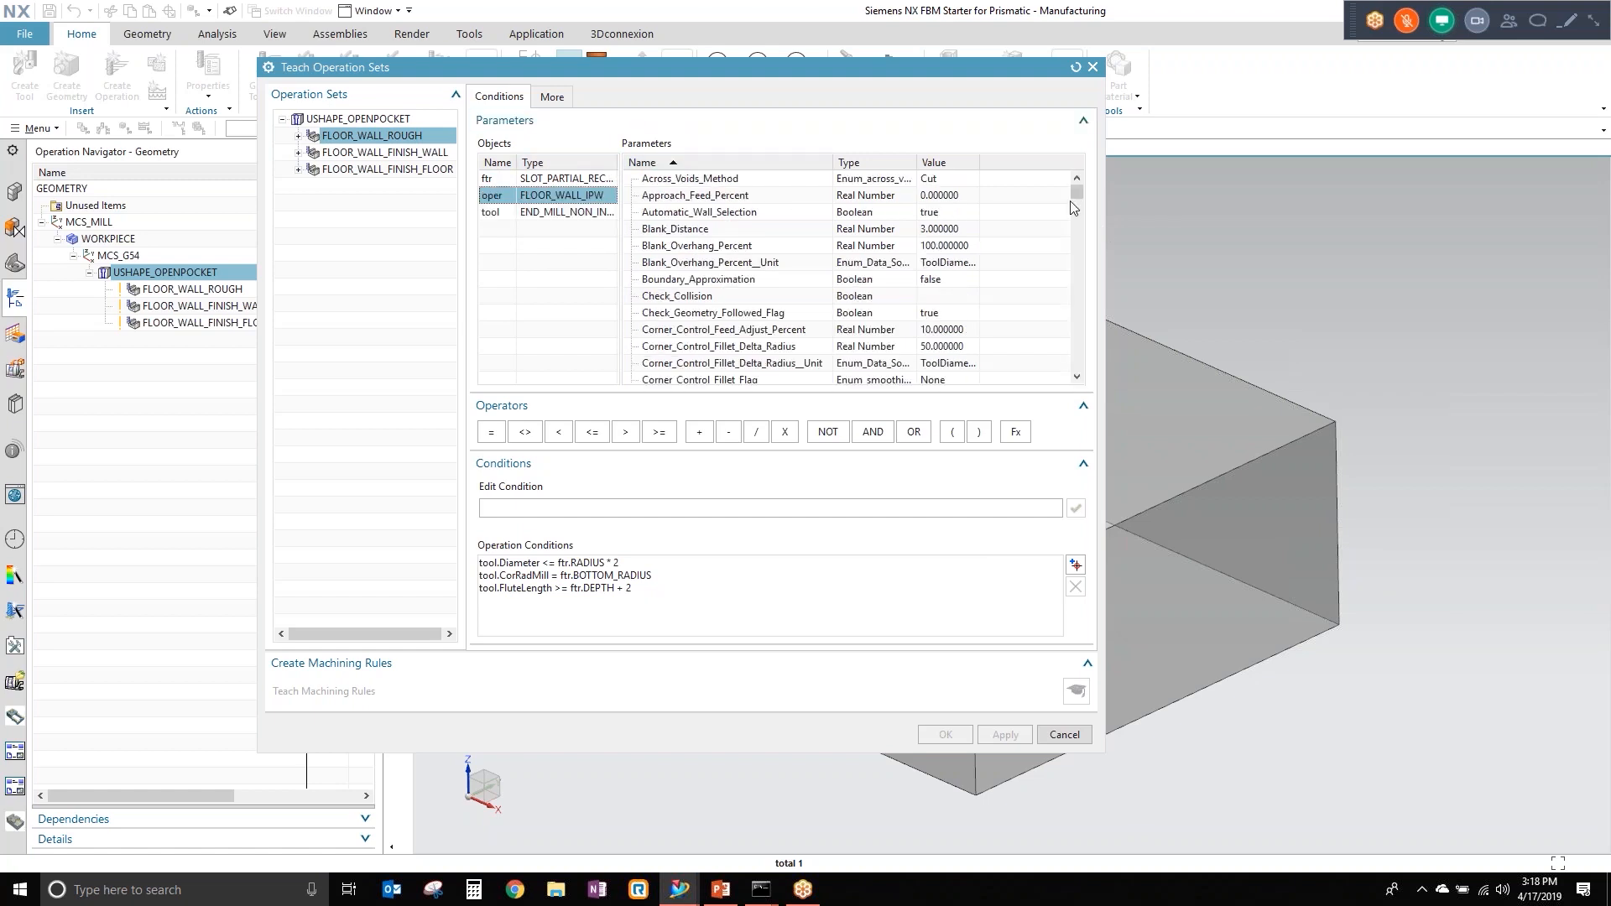
mouse_move(1077, 195)
mouse_down()
mouse_move(1098, 354)
mouse_move(1089, 210)
mouse_move(1054, 194)
mouse_up()
Step: Change FLOOR_WALL_ROUGH's diameter condition to tool.Diameter <= ftr.RADIUS * 2 - 5 and teach the machining rules
click(686, 511)
click(586, 564)
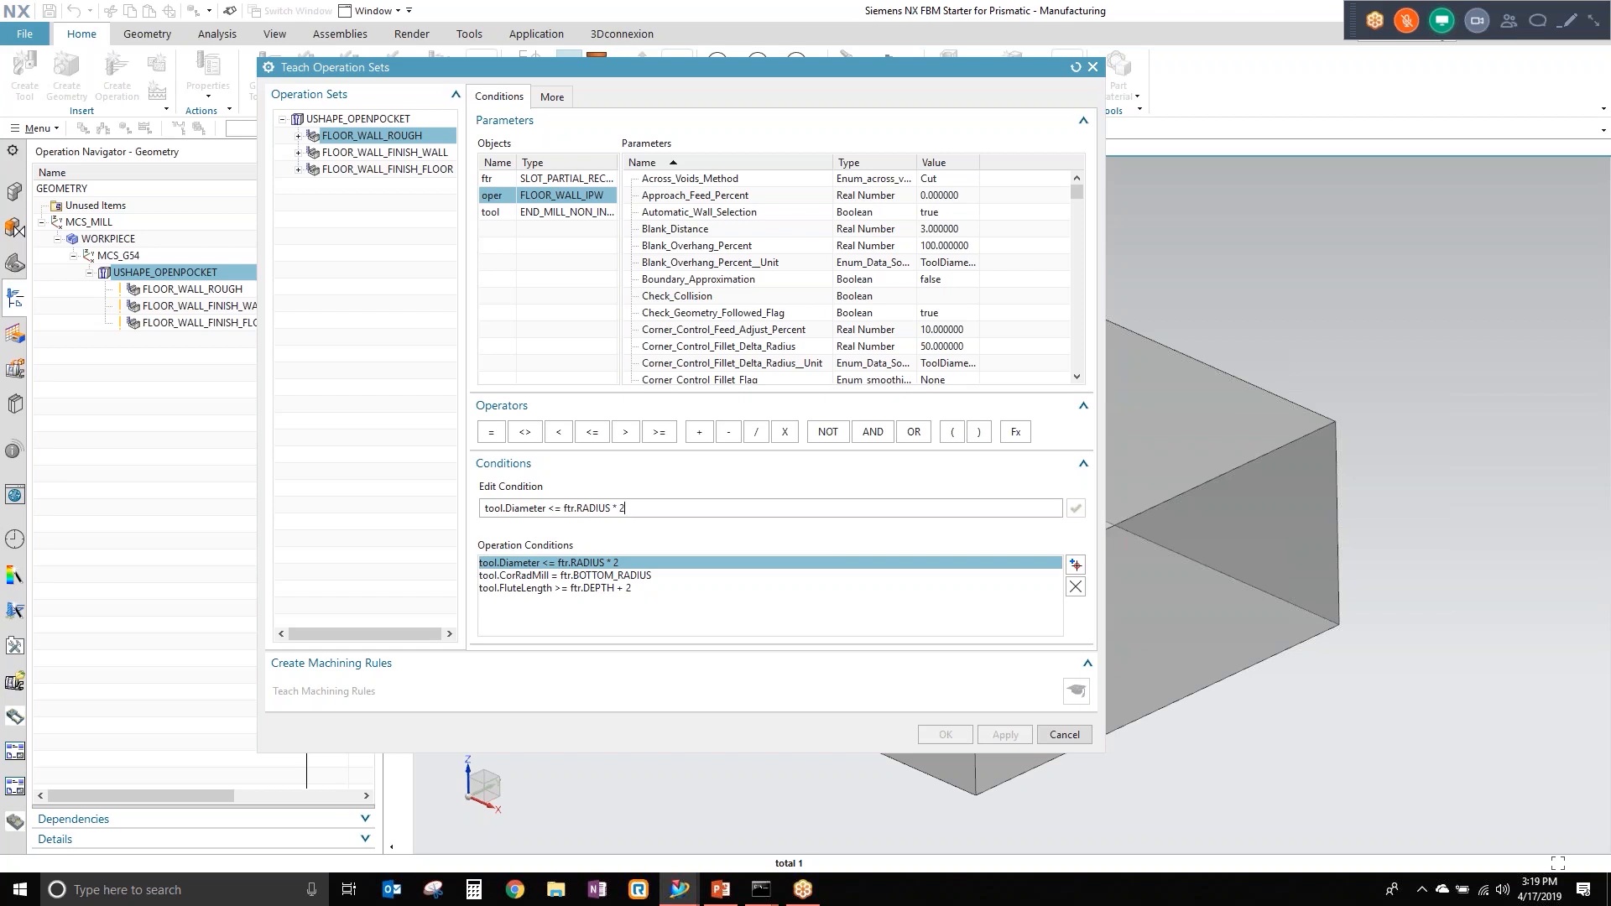
text(- 5)
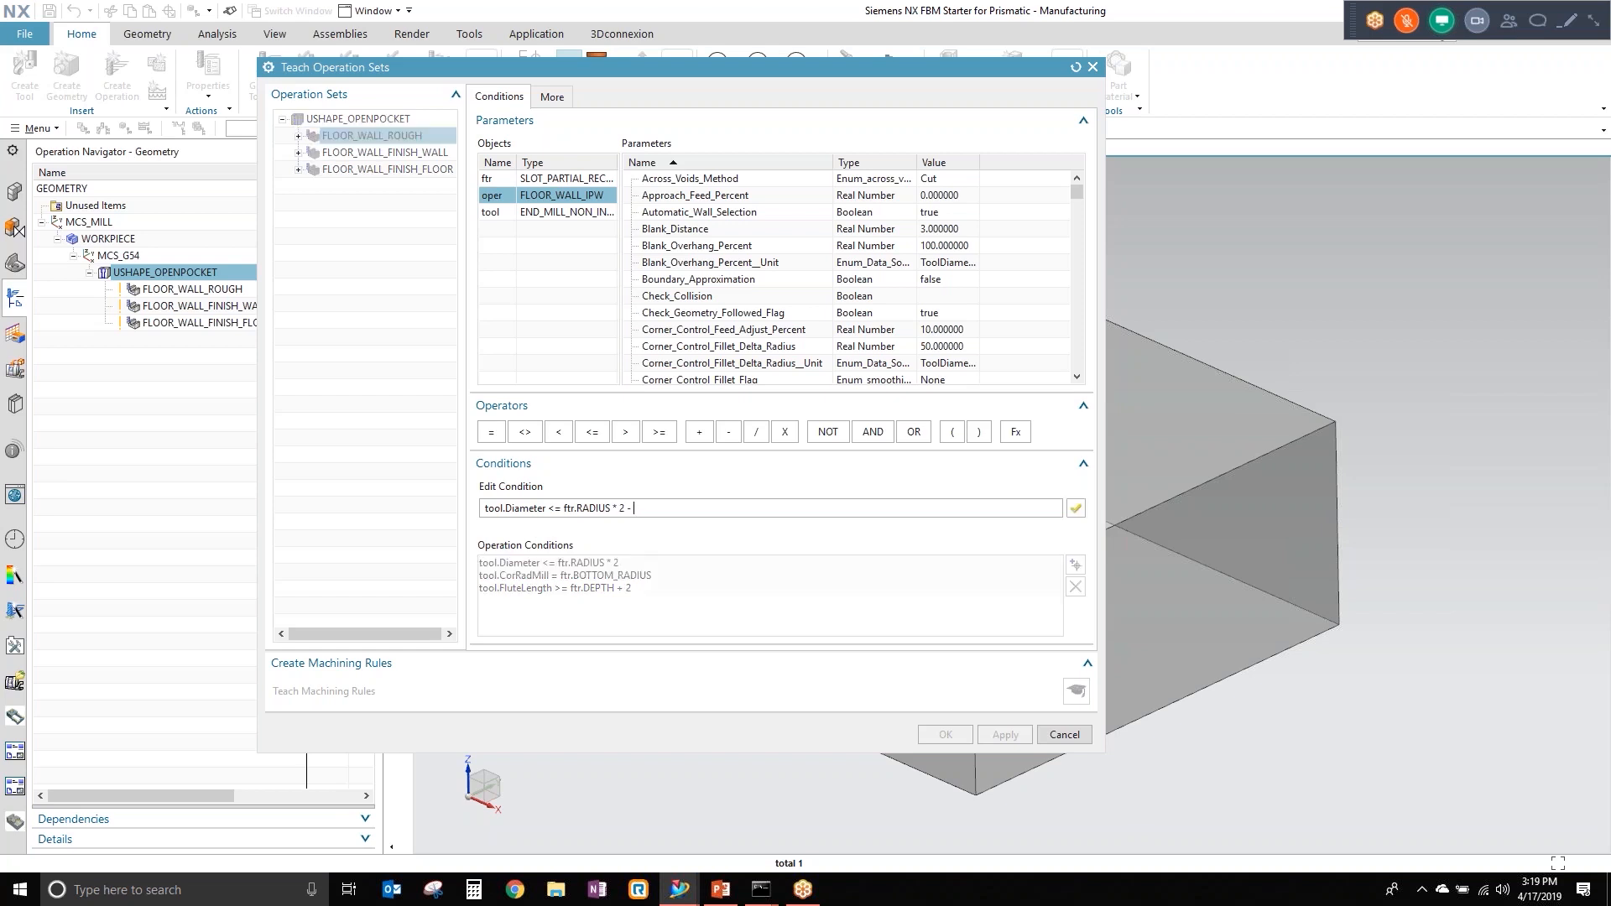
click(1072, 509)
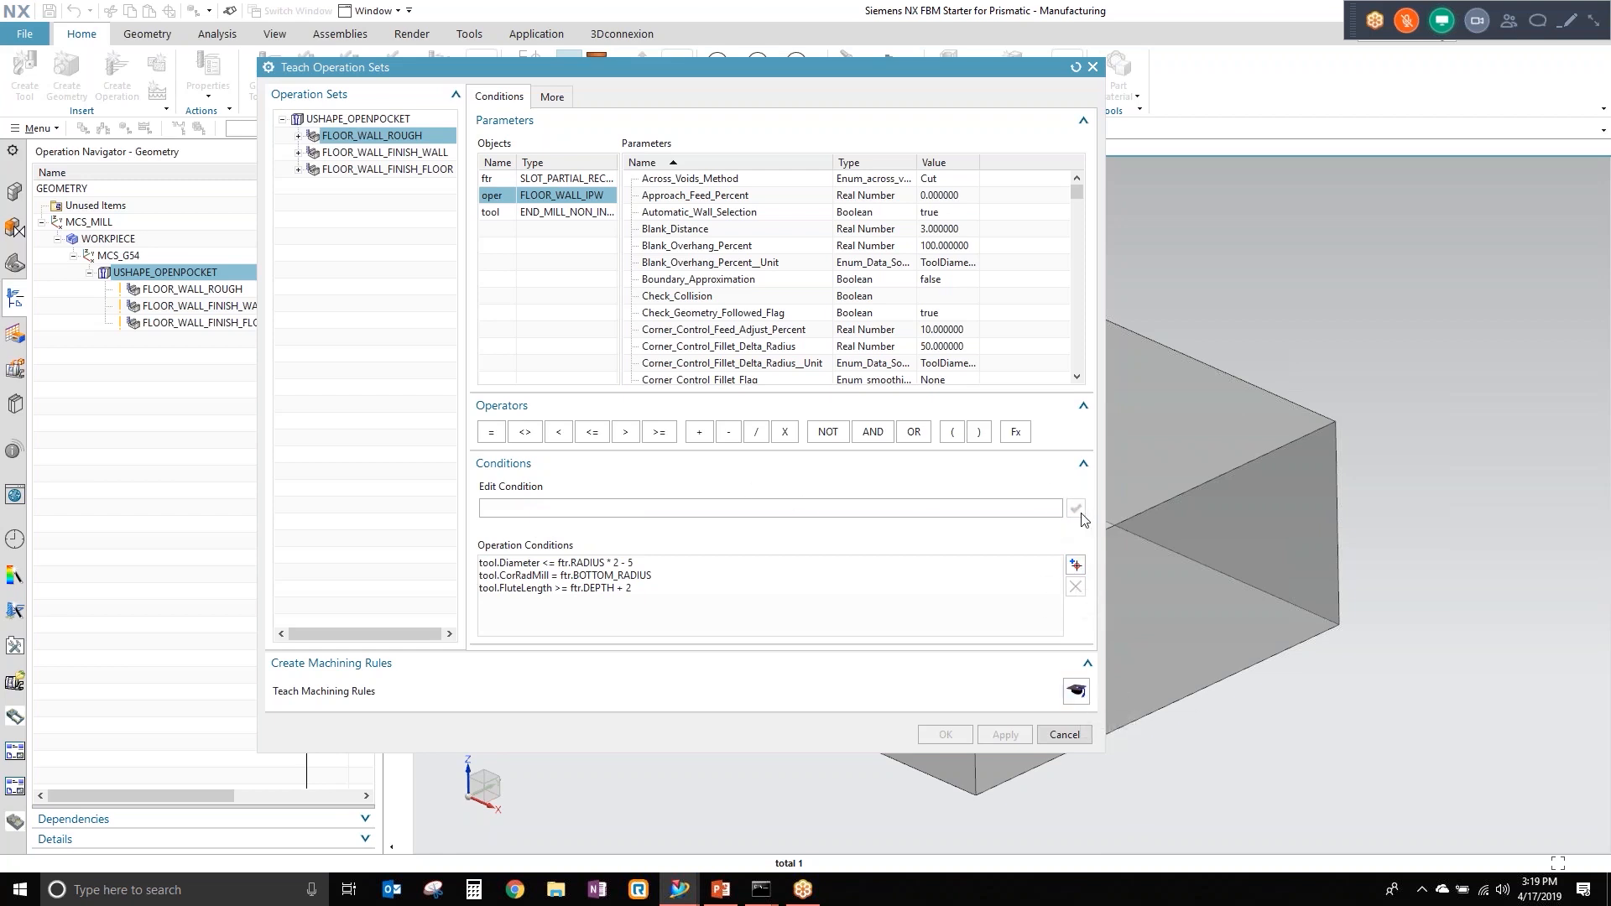
click(1077, 691)
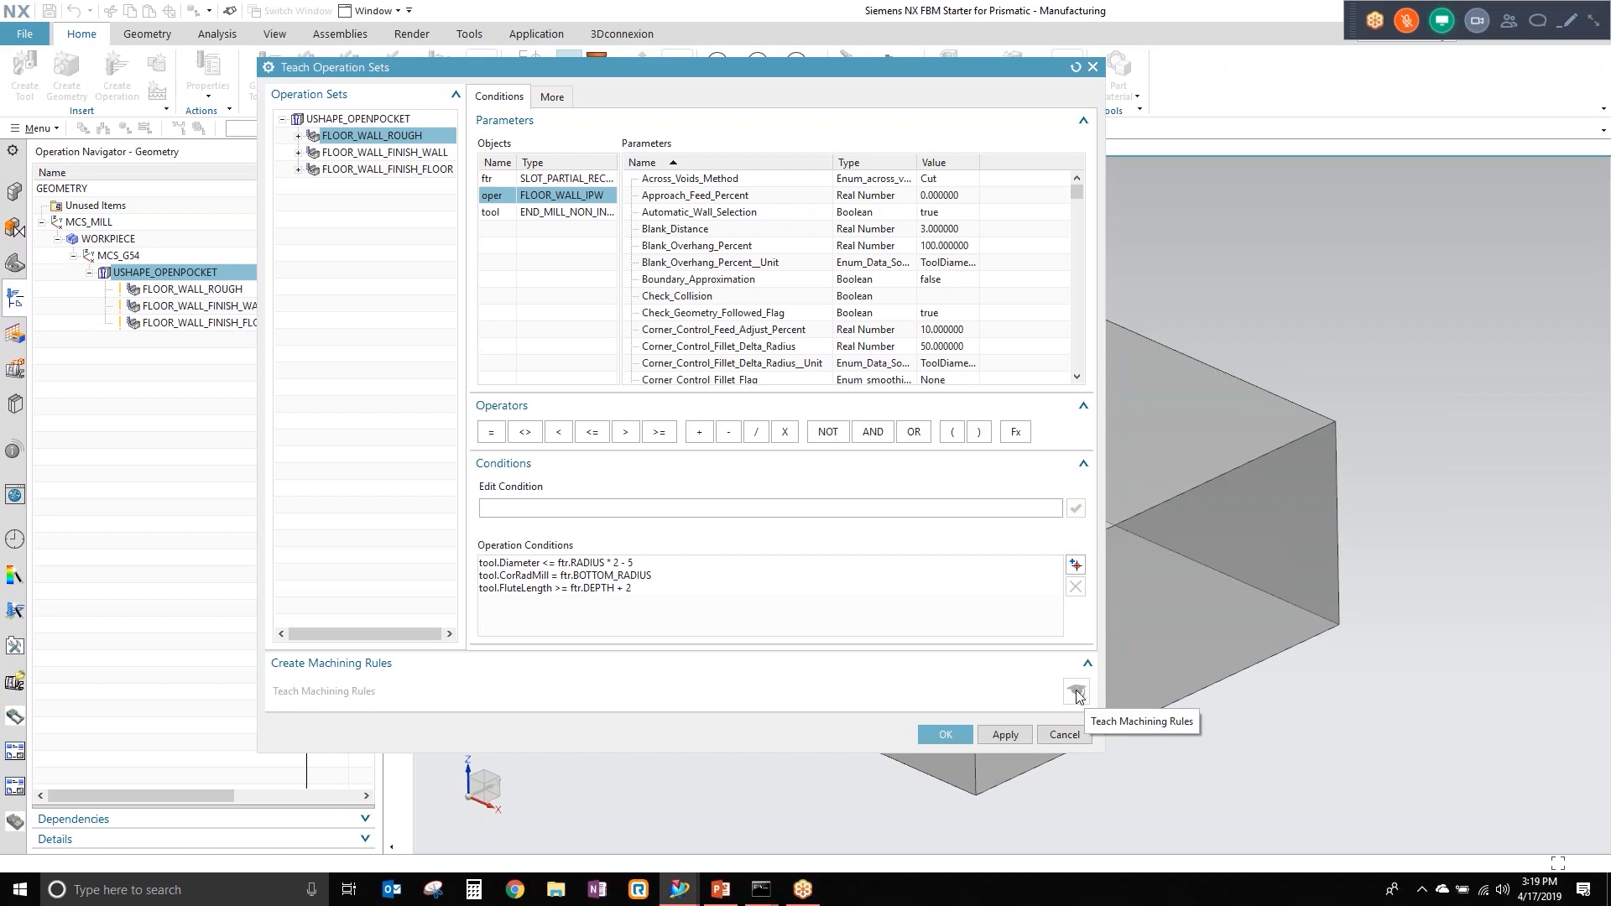
Step: Restore FLOOR_WALL_ROUGH's diameter condition to tool.Diameter <= ftr.RADIUS * 2
click(369, 137)
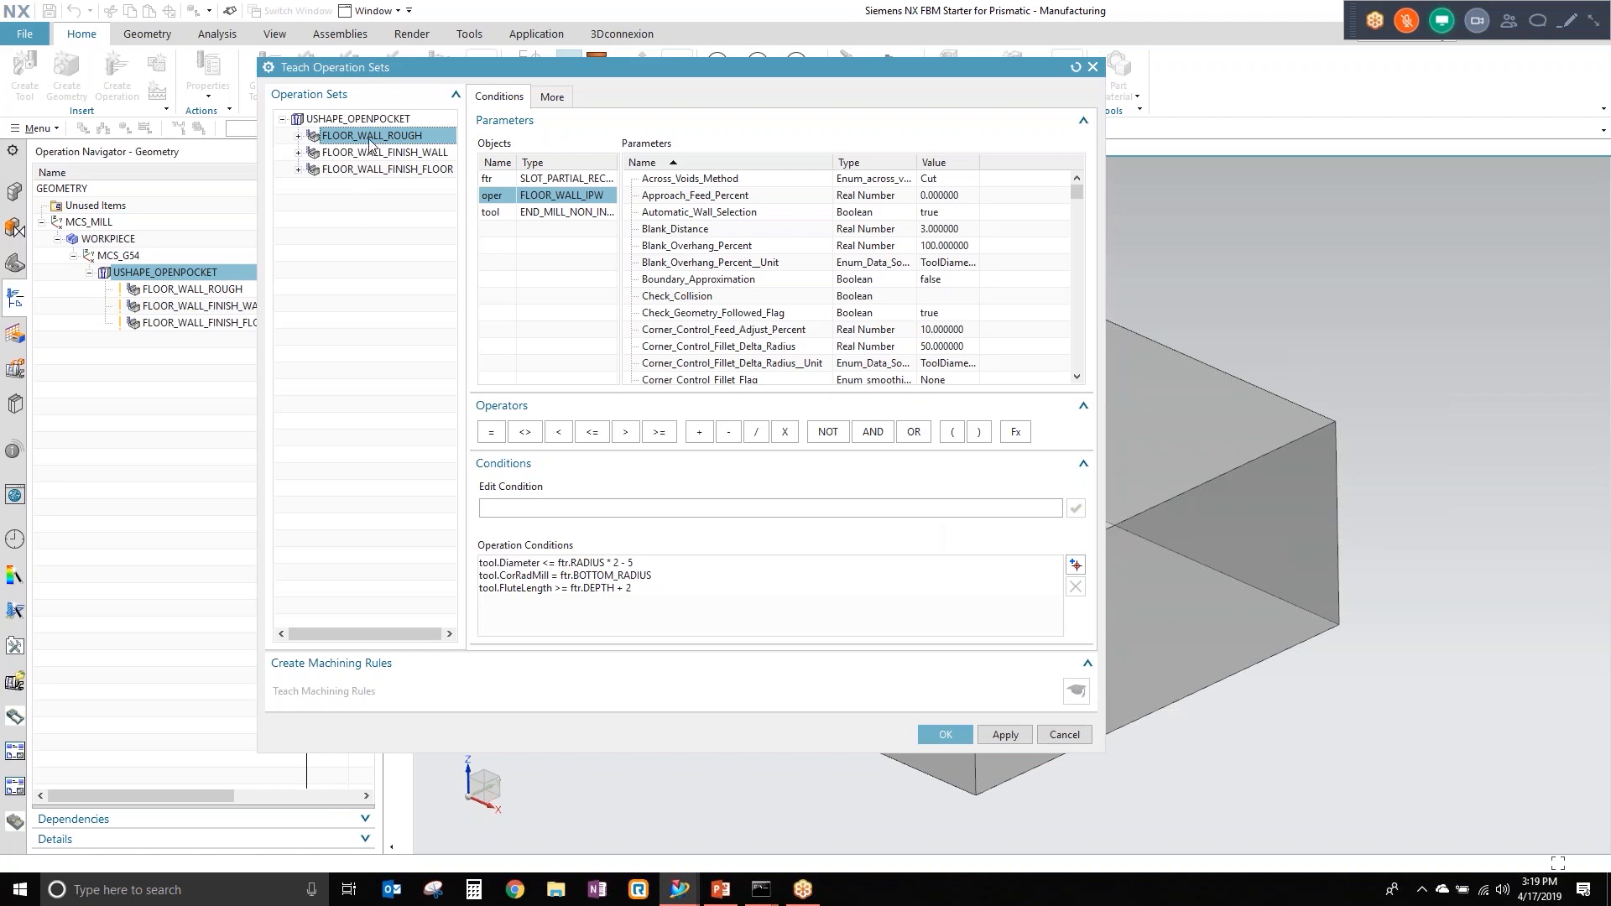
click(664, 563)
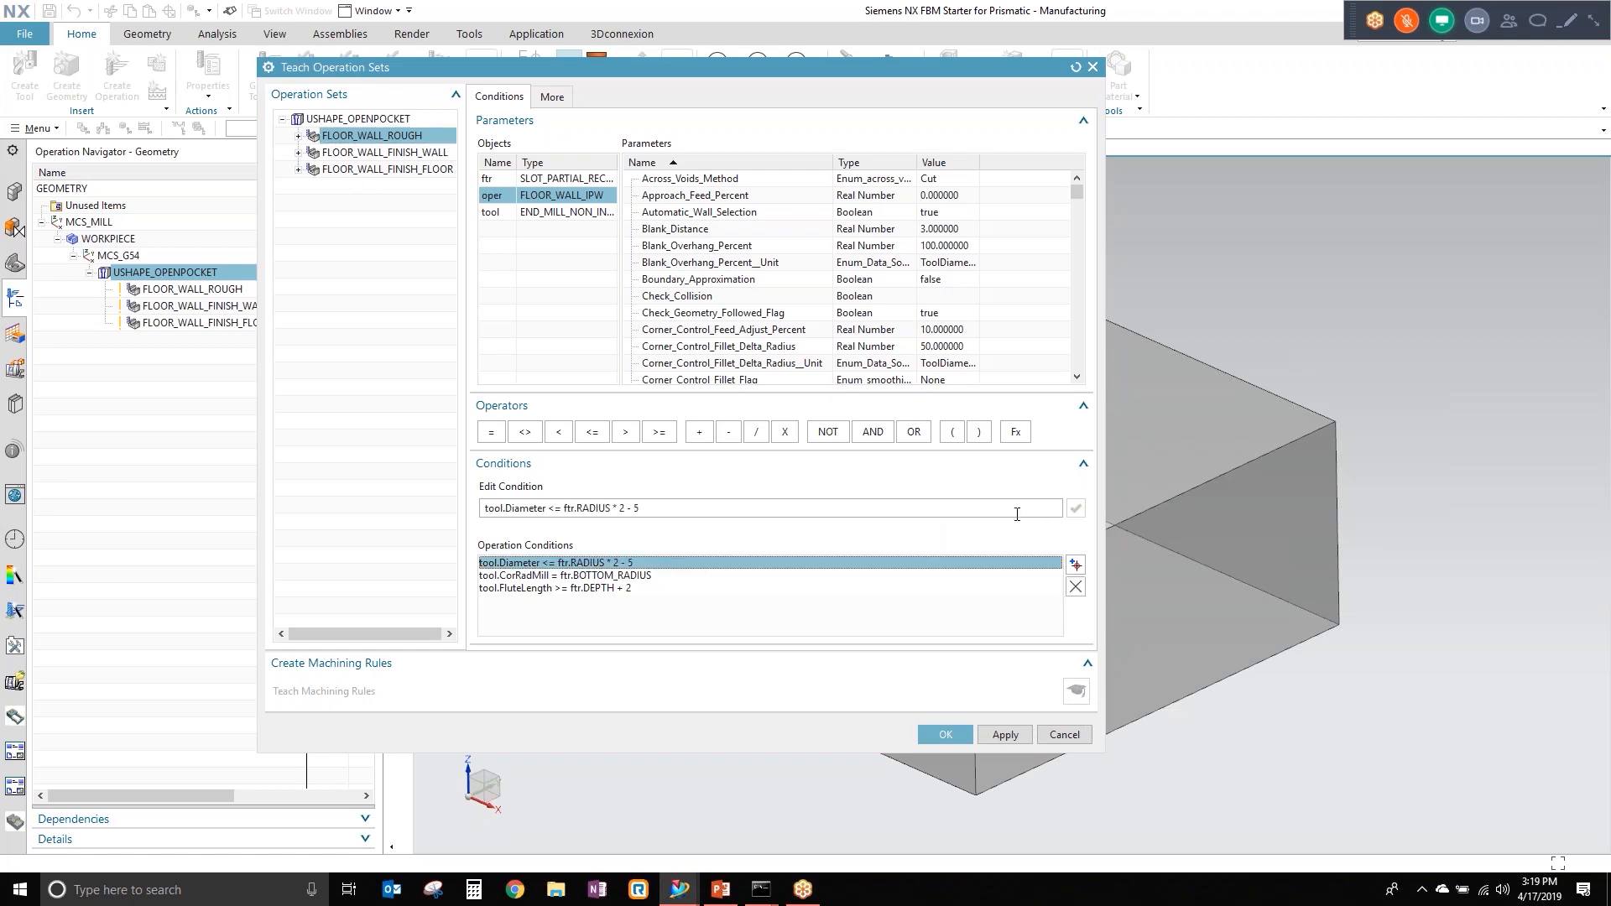
key(BackSpace)
key(BackSpace)
key(BackSpace)
key(BackSpace)
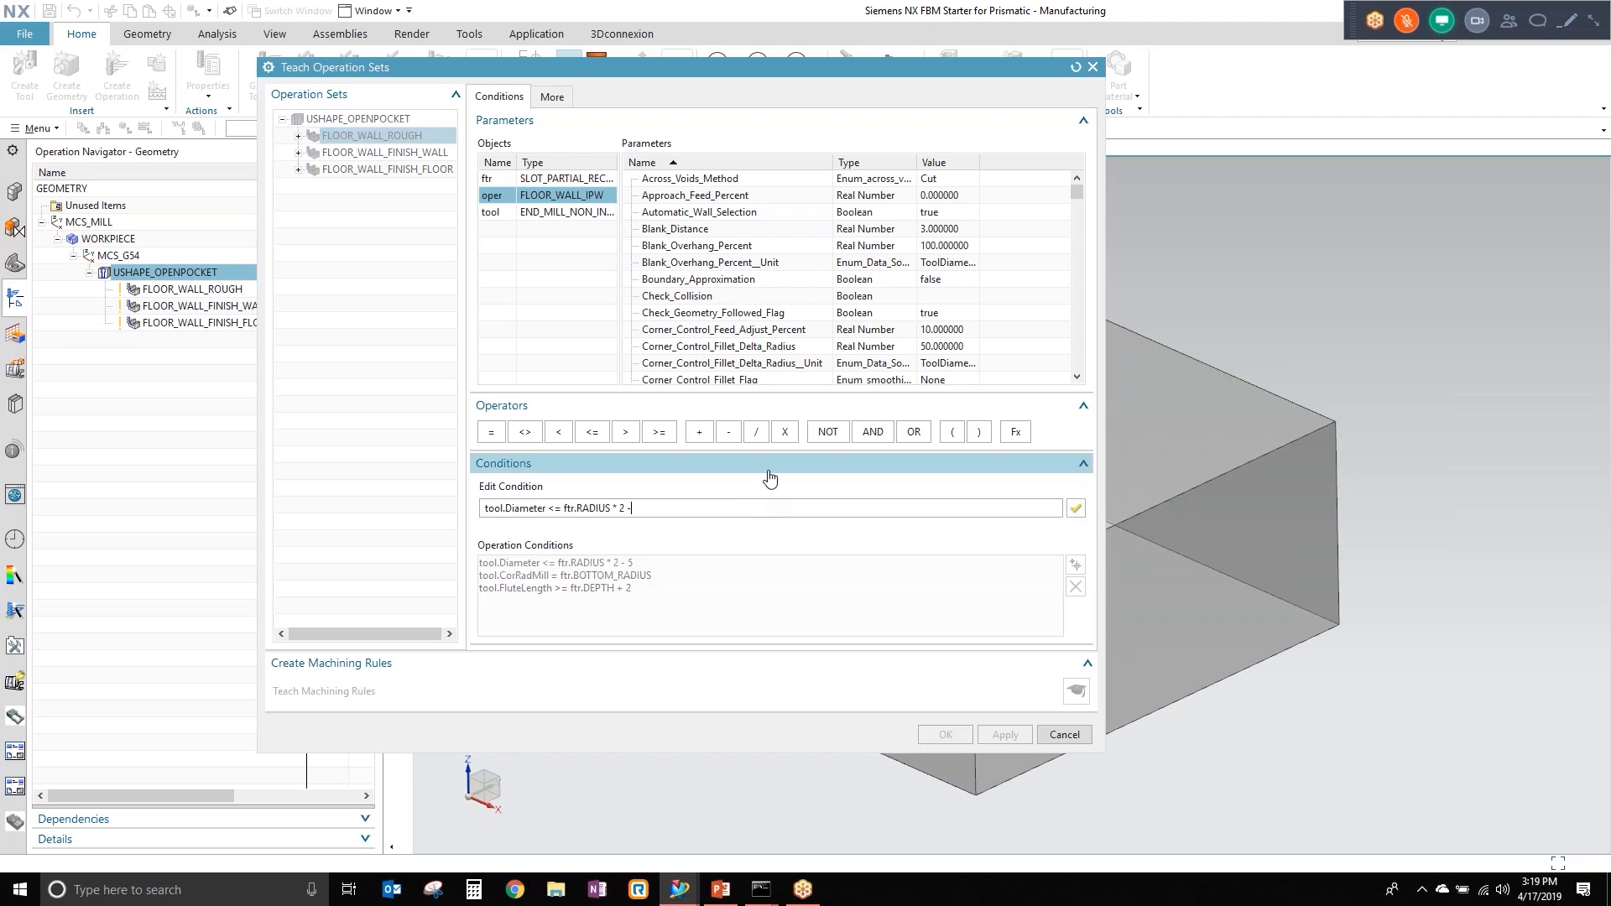
click(1077, 510)
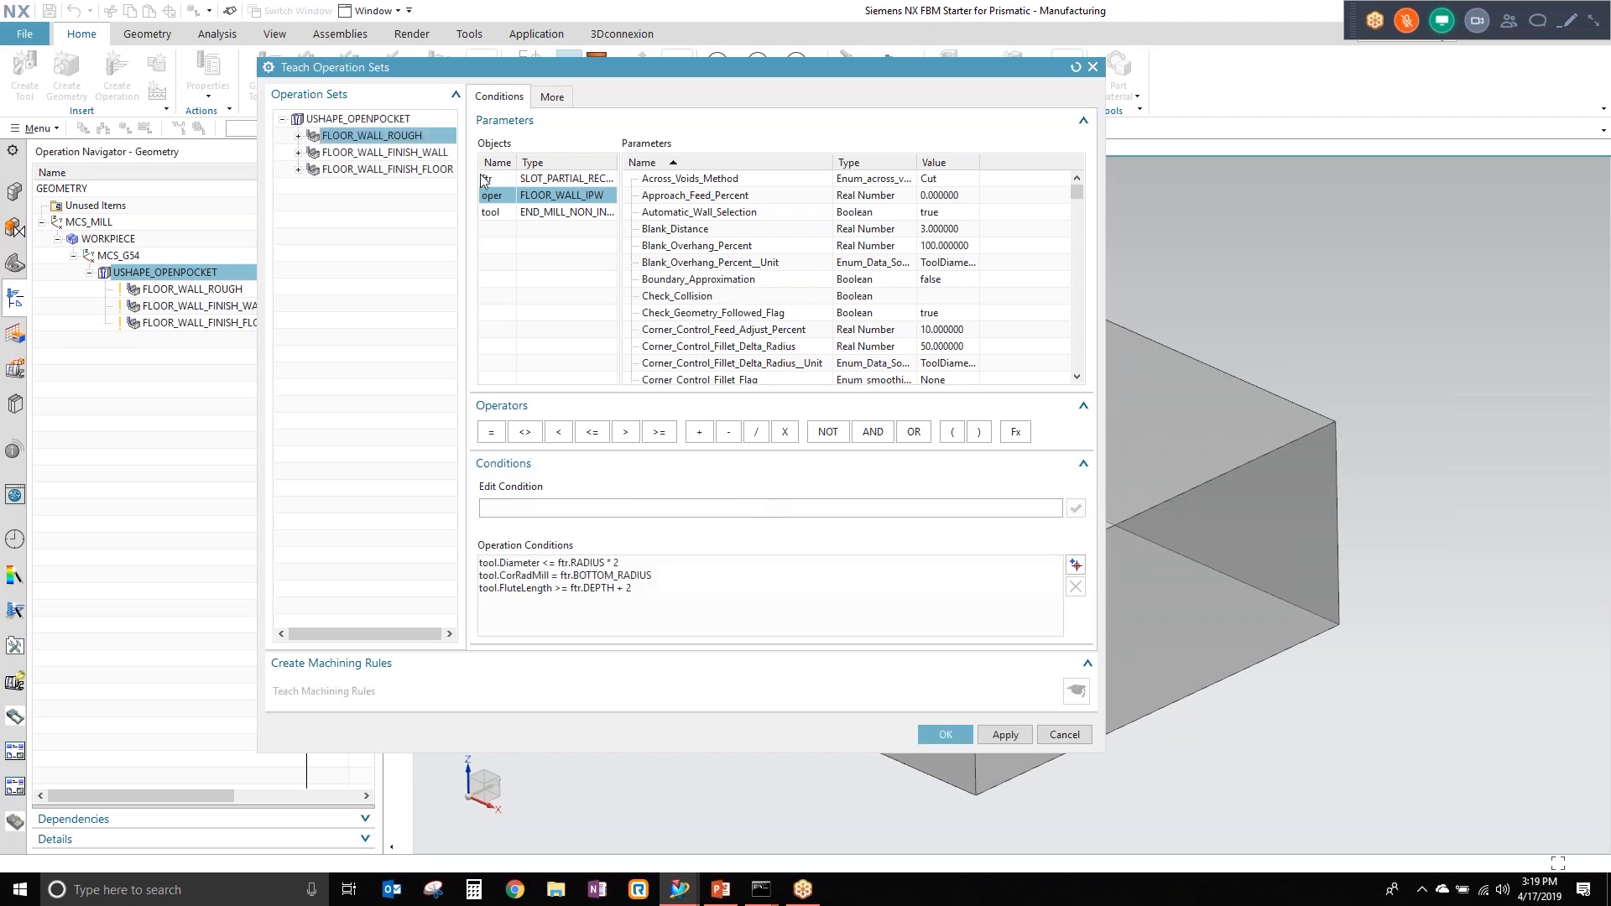
Step: Change FLOOR_WALL_FINISH_WALL's diameter condition to tool.Diameter <= ftr.RADIUS * 2 - 5
click(379, 154)
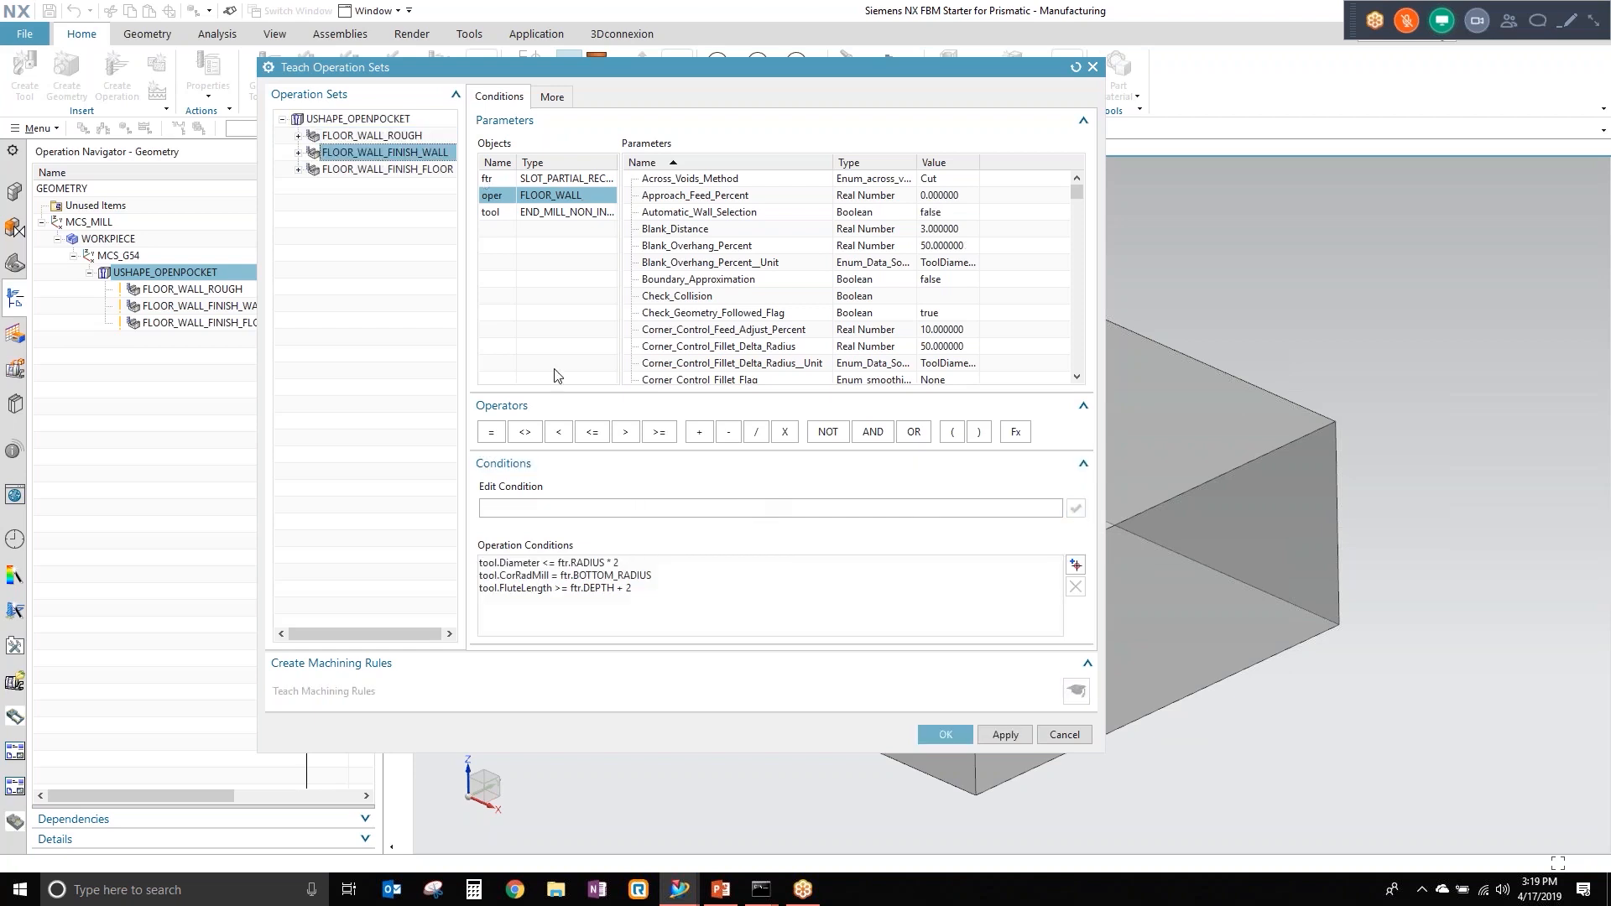
click(594, 564)
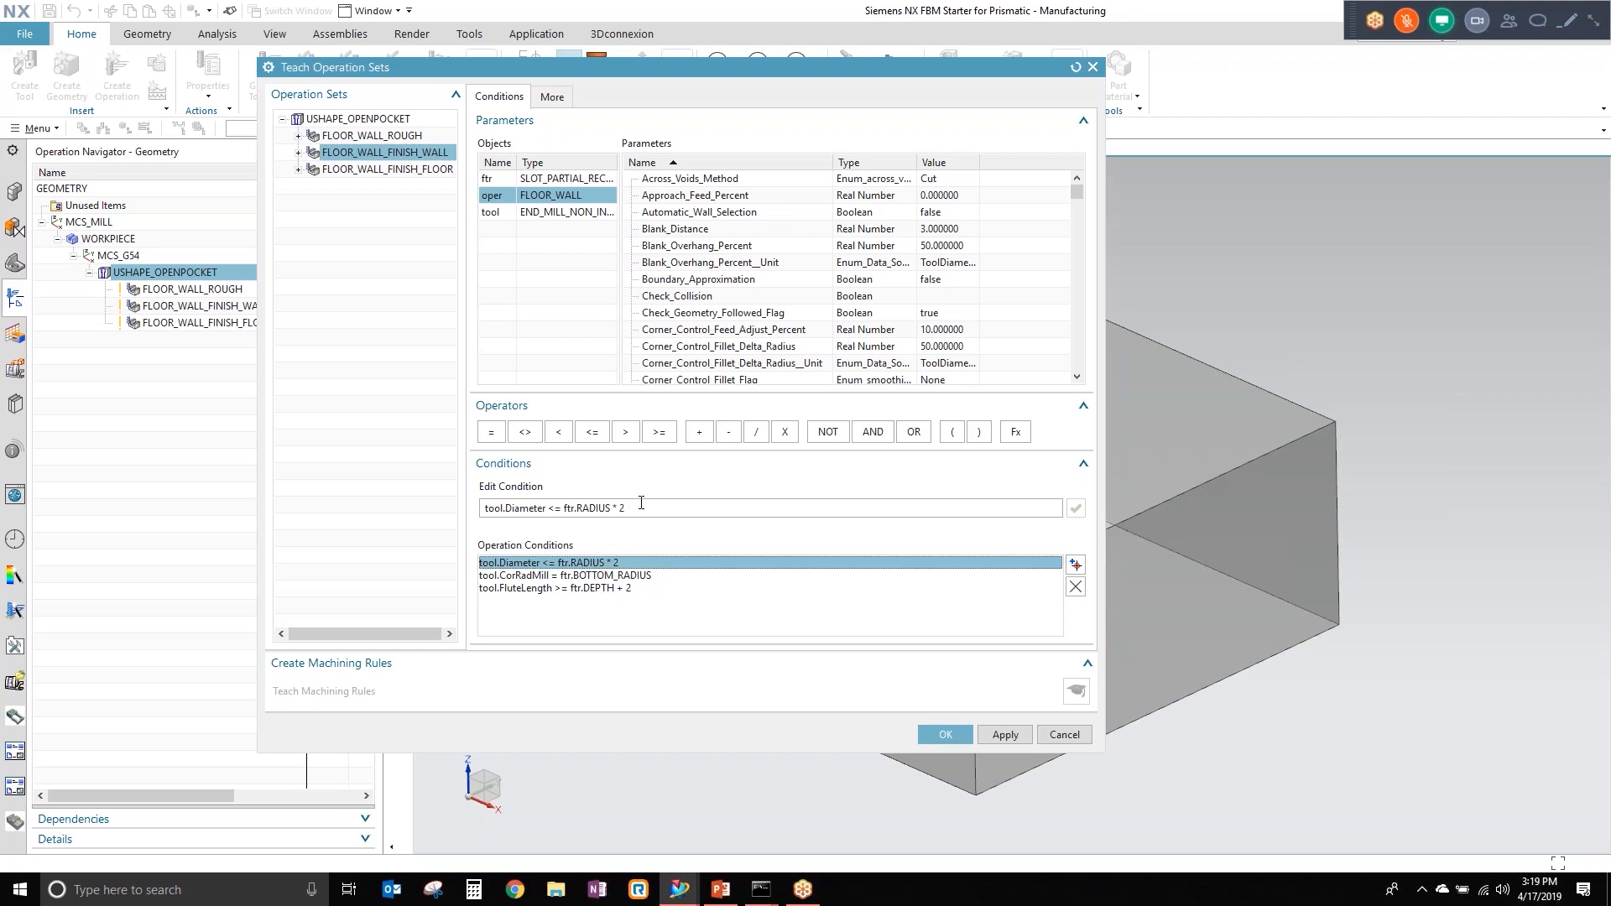
text(-)
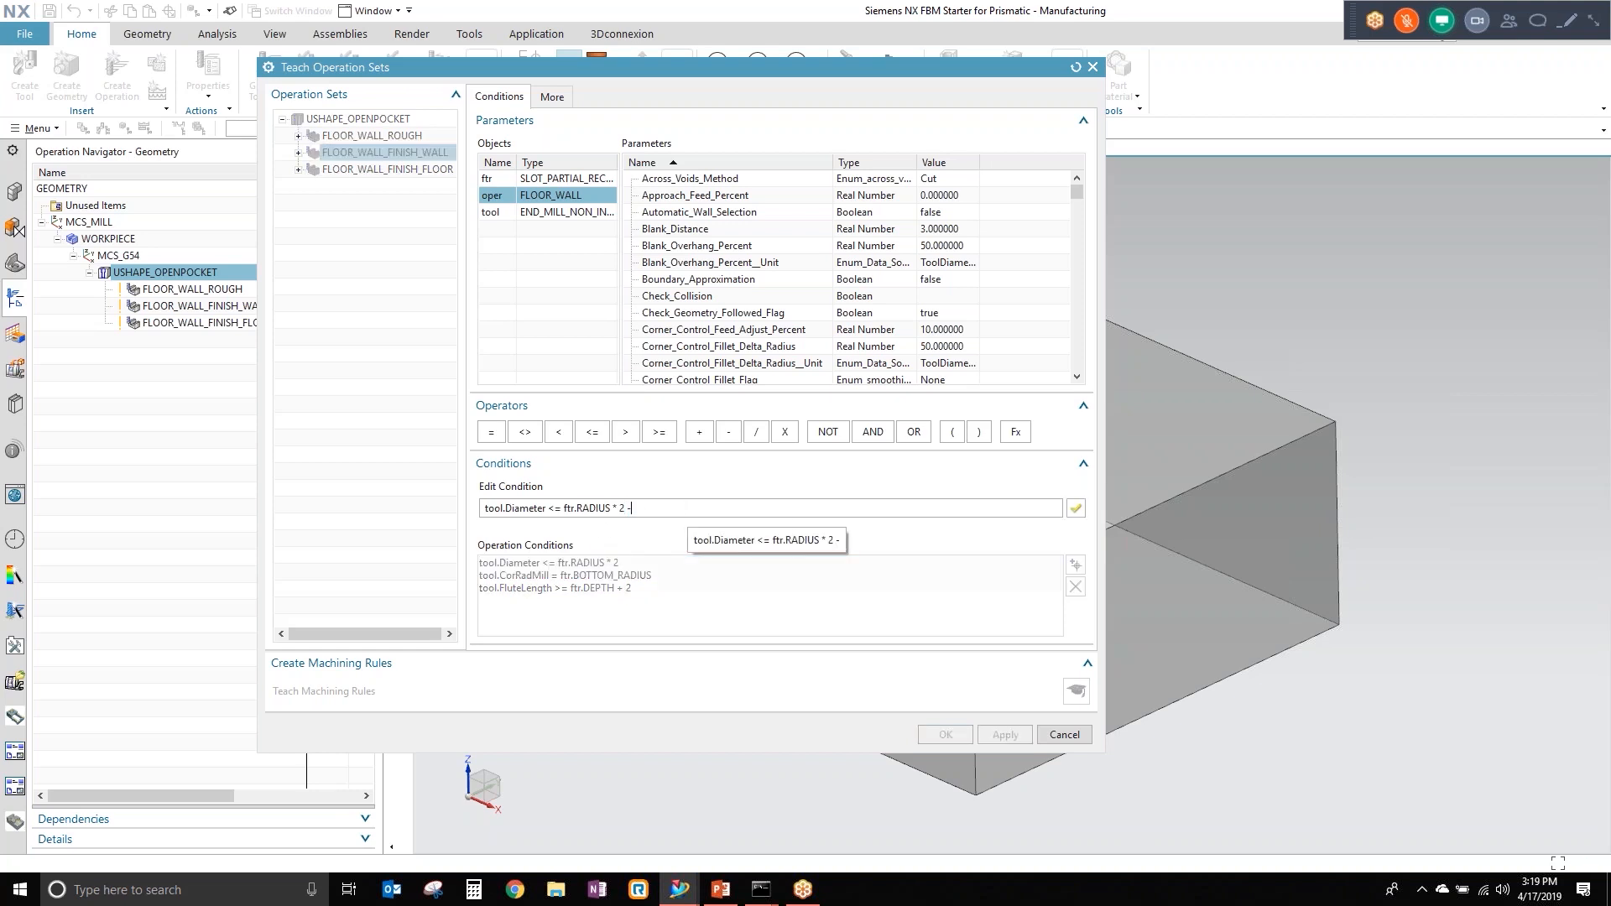
text( 5)
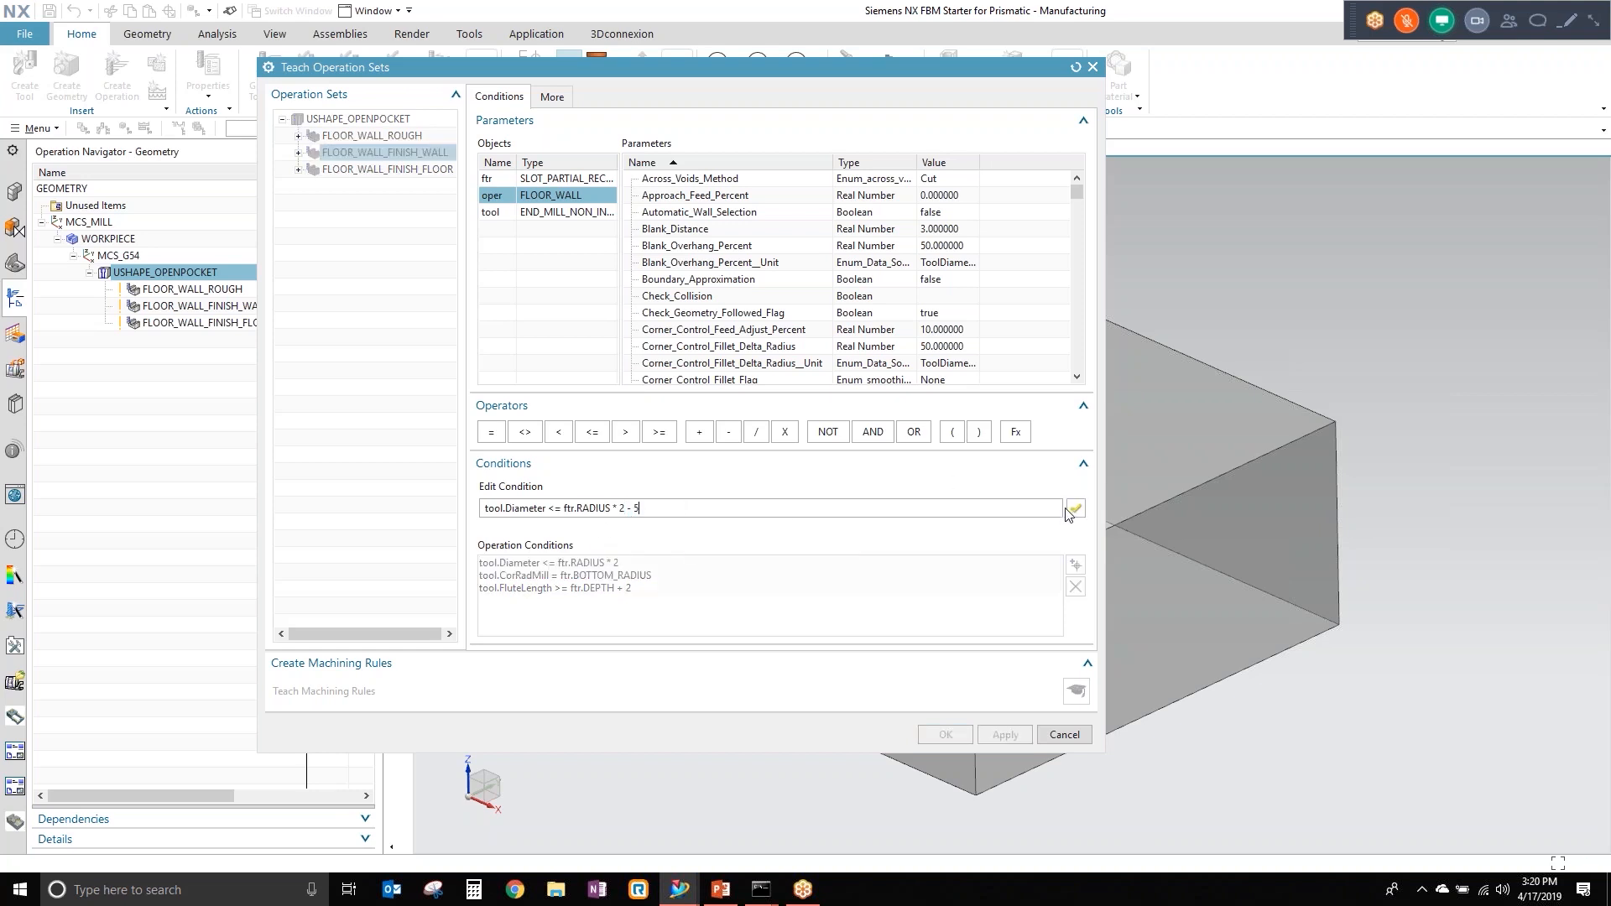
Step: Change FLOOR_WALL_FINISH_FLOOR's diameter condition to tool.Diameter <= ftr.RADIUS * 2 - 5 and teach the machining rules for the operation set
click(422, 170)
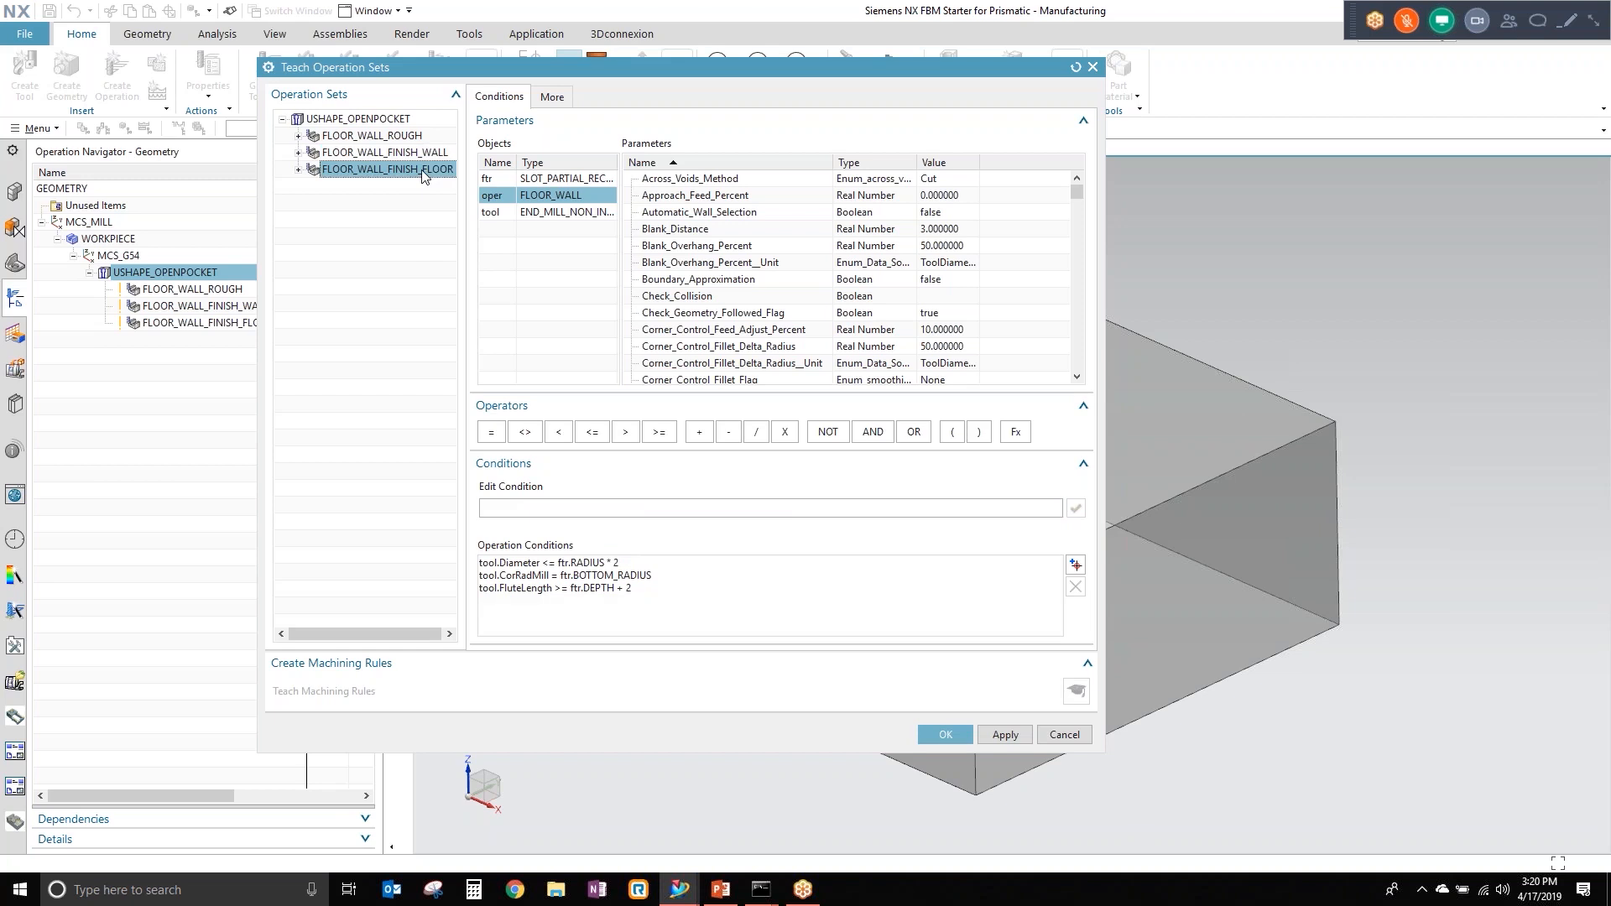
click(658, 563)
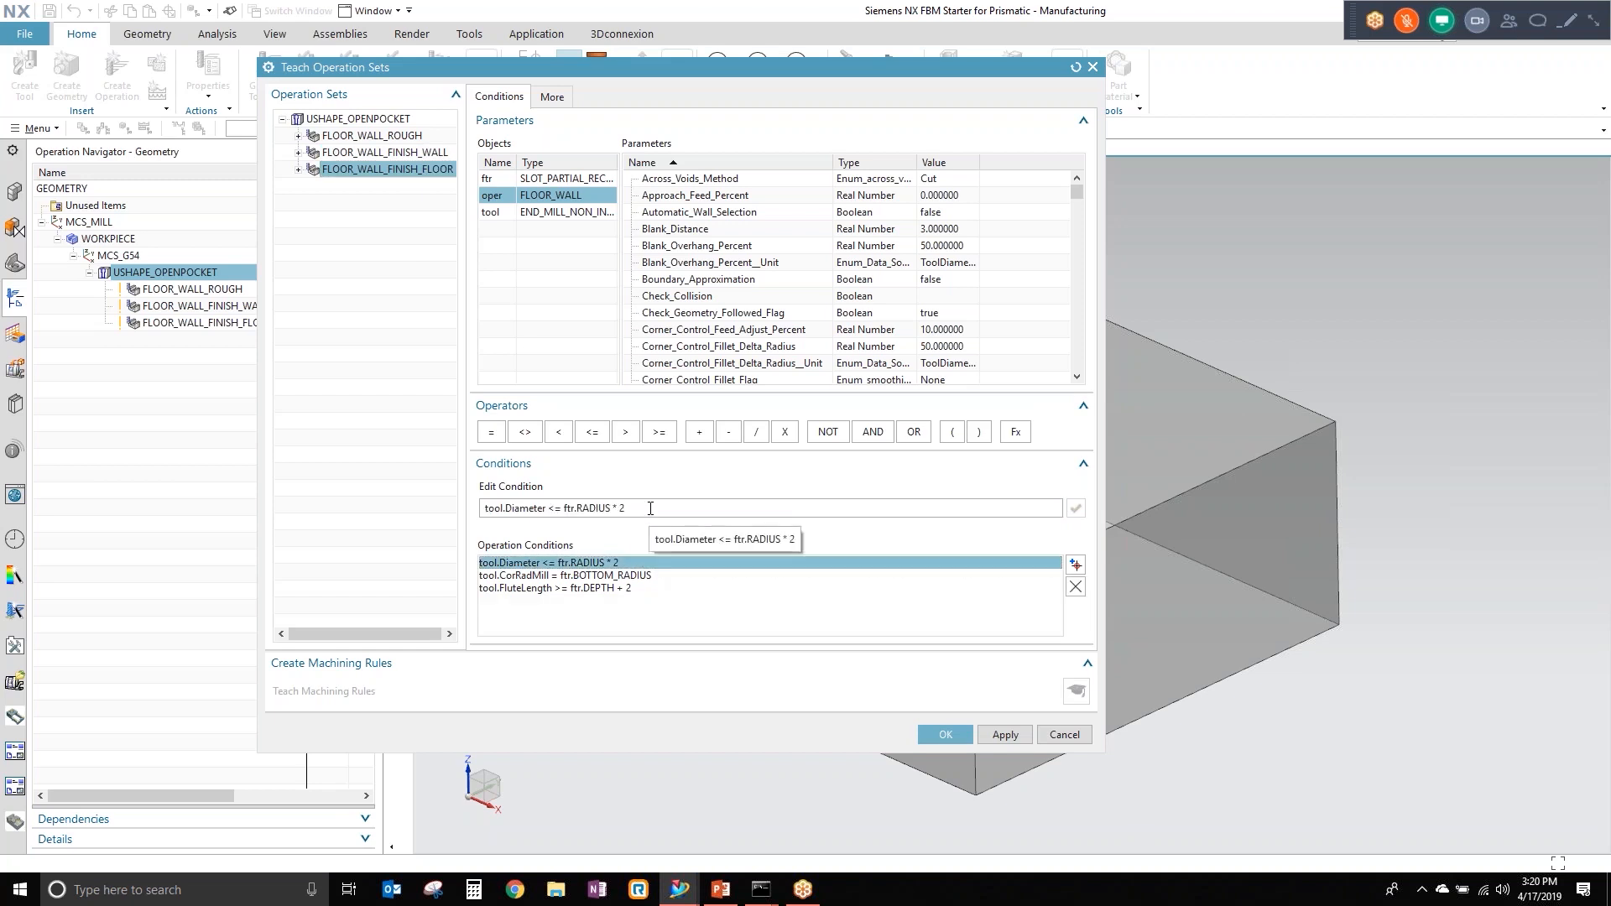
click(650, 509)
text(-5)
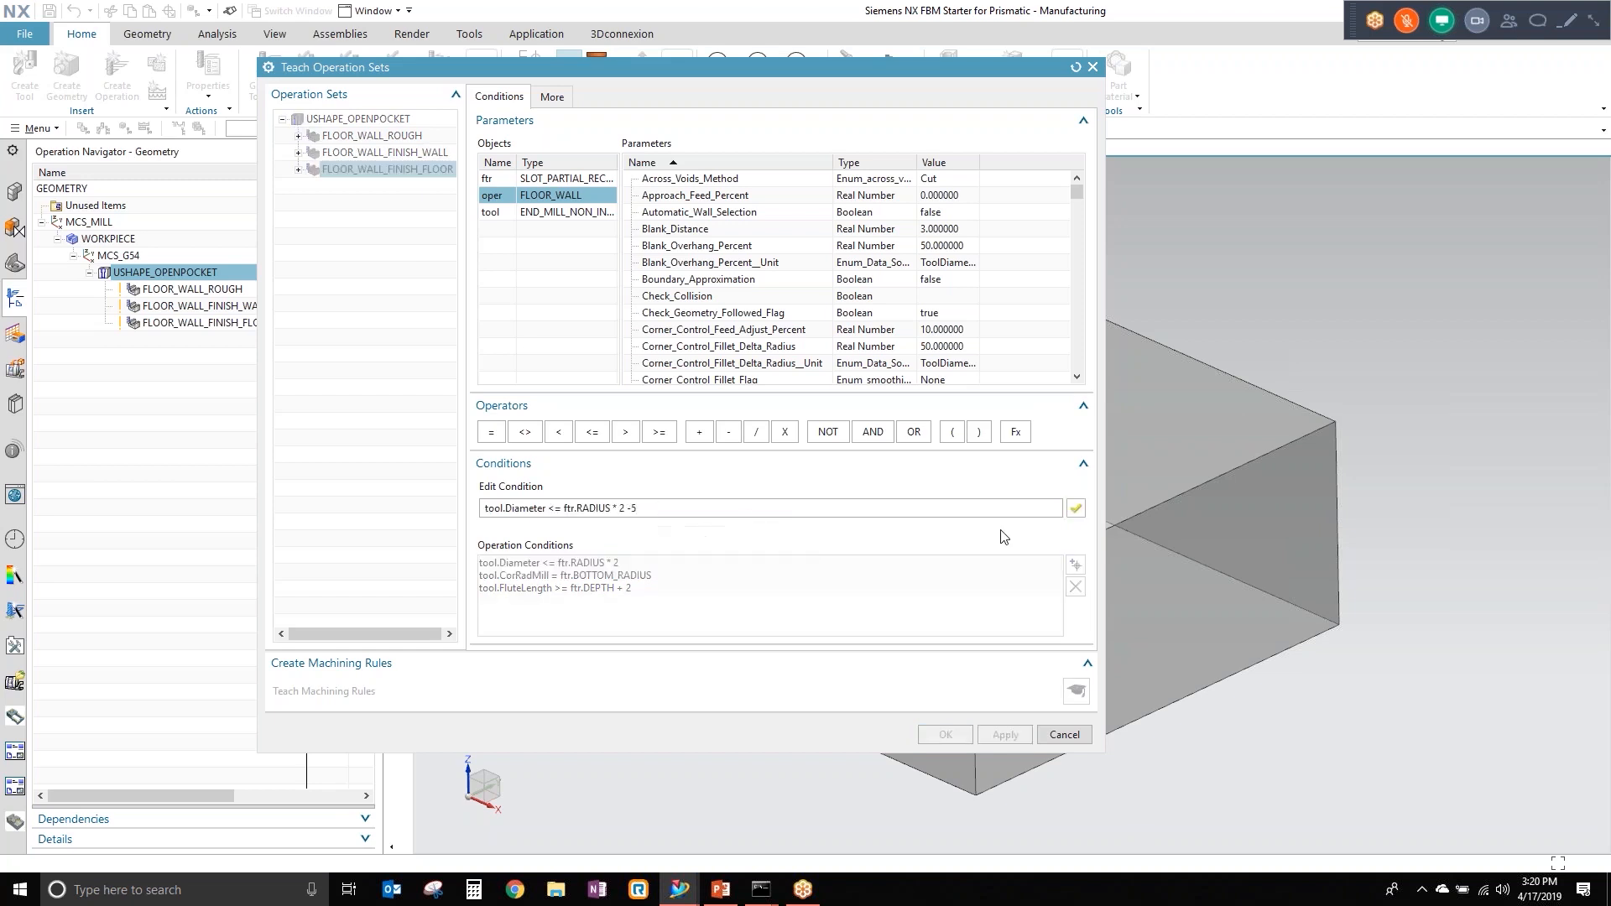
click(1076, 512)
click(695, 507)
key(Left)
click(1076, 509)
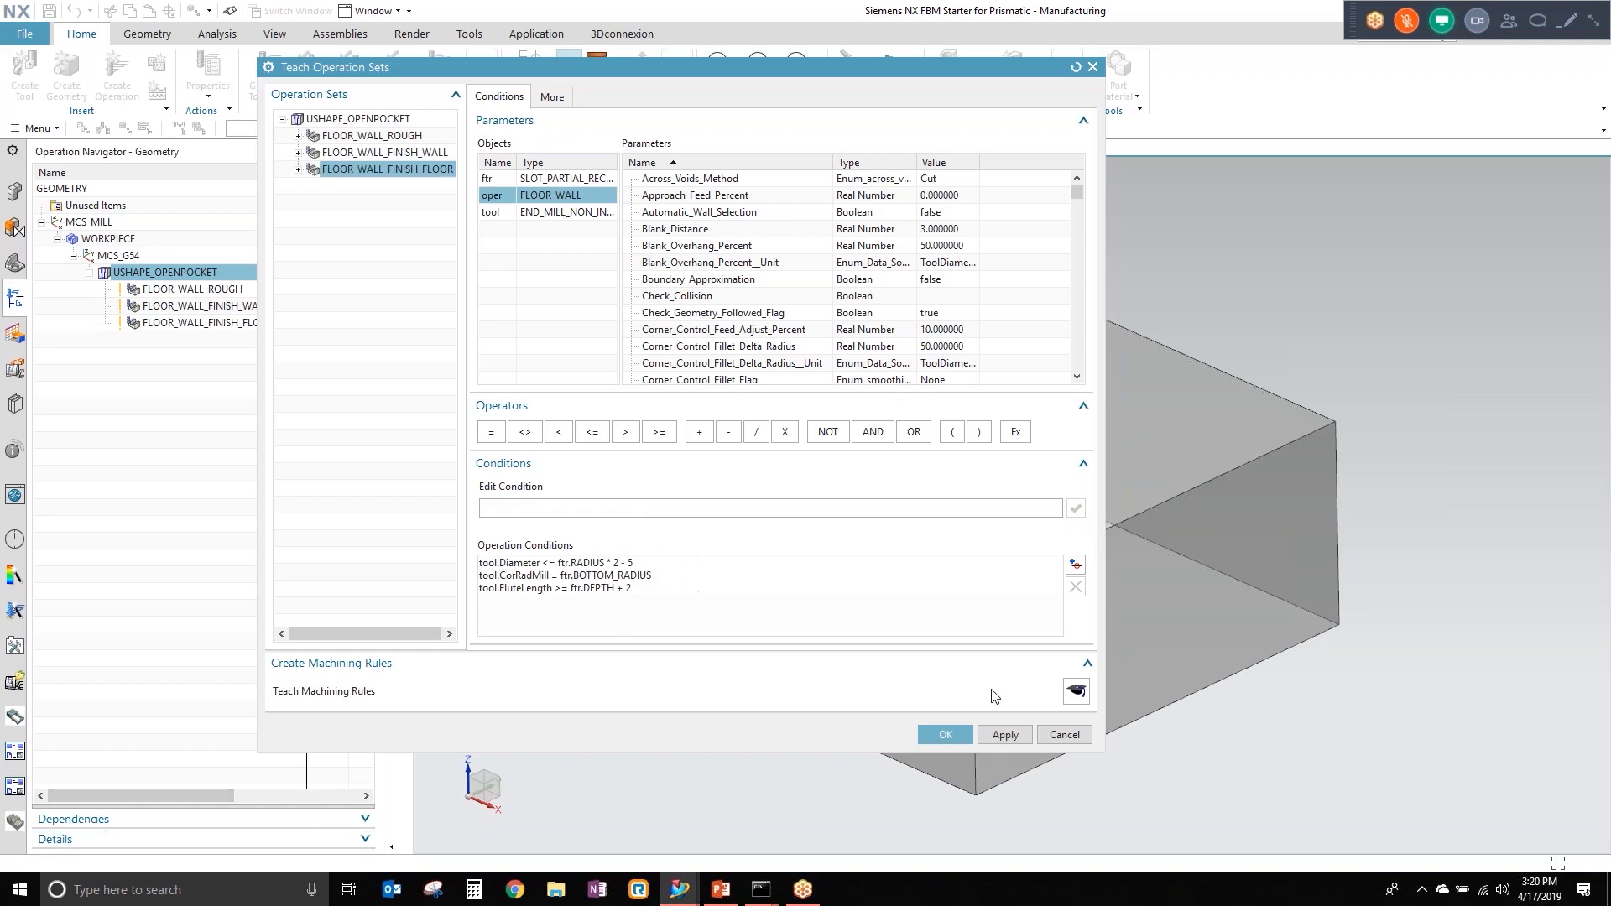
click(1076, 691)
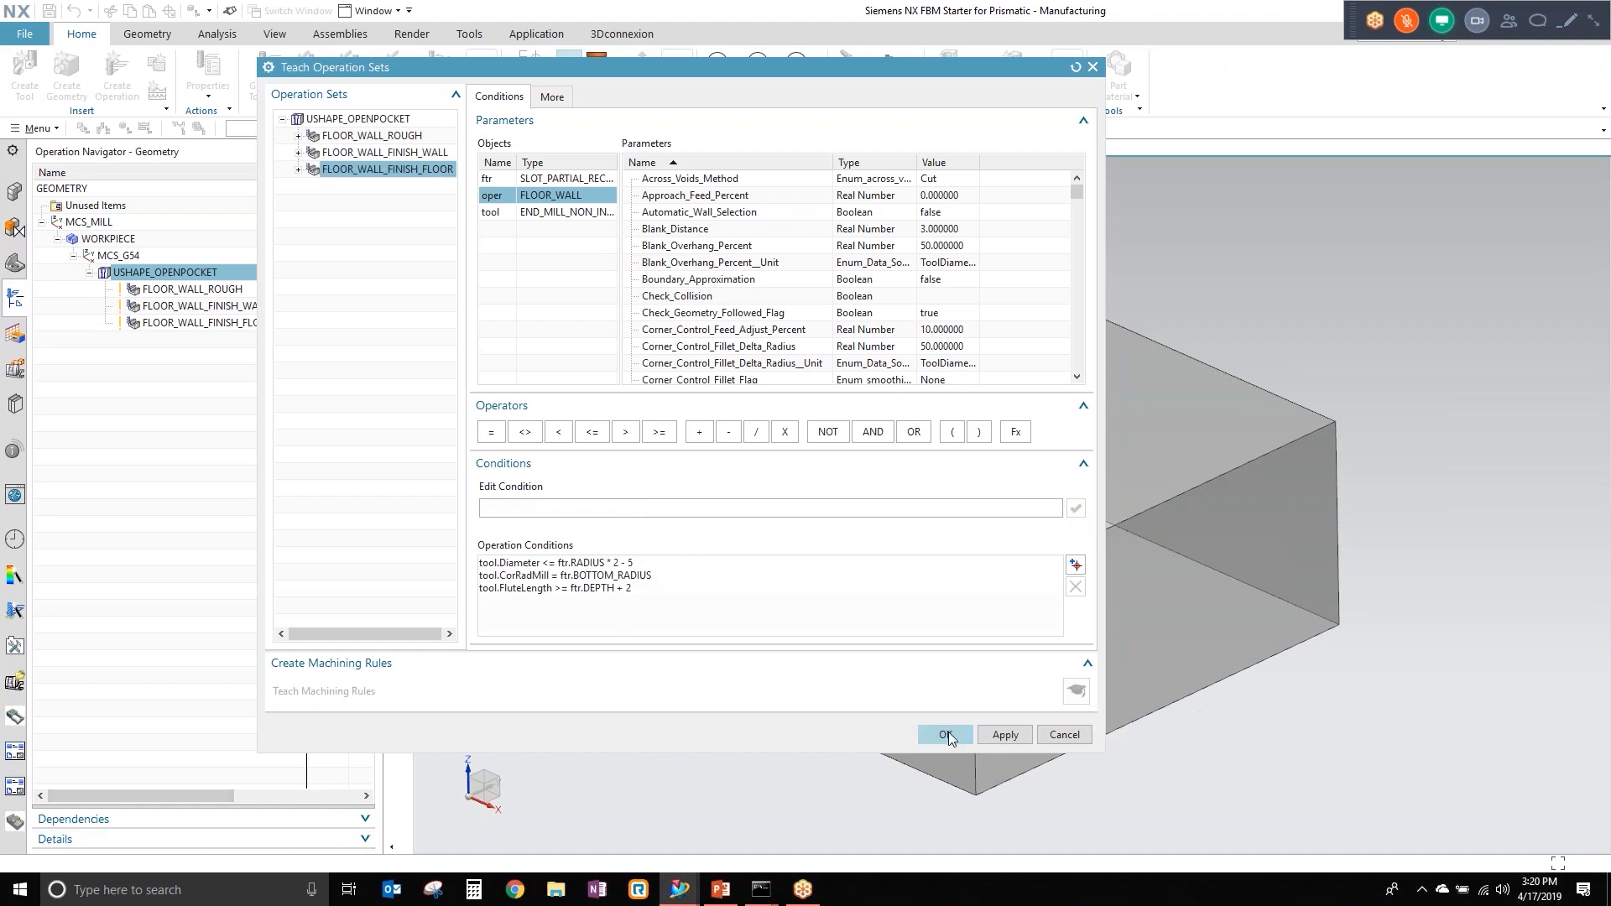
click(947, 735)
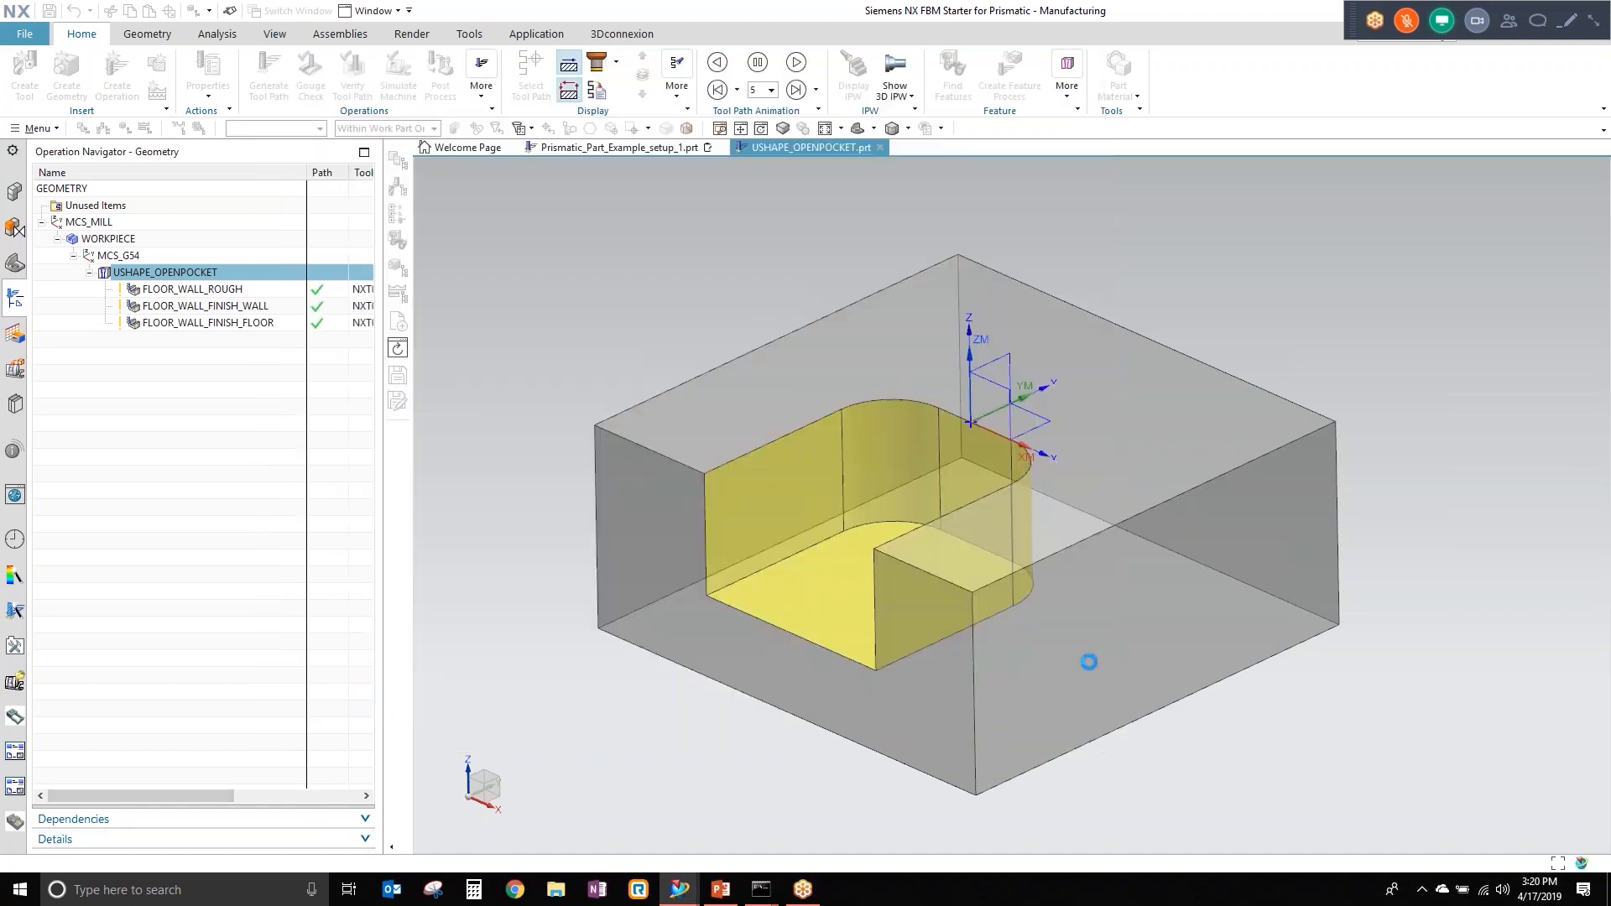
Step: Switch to Prismatic_Part_Example_setup_1.prt and delete the USHAPE_OPENPOCKET feature group with its three floor-wall operations from MCS_G54
click(621, 148)
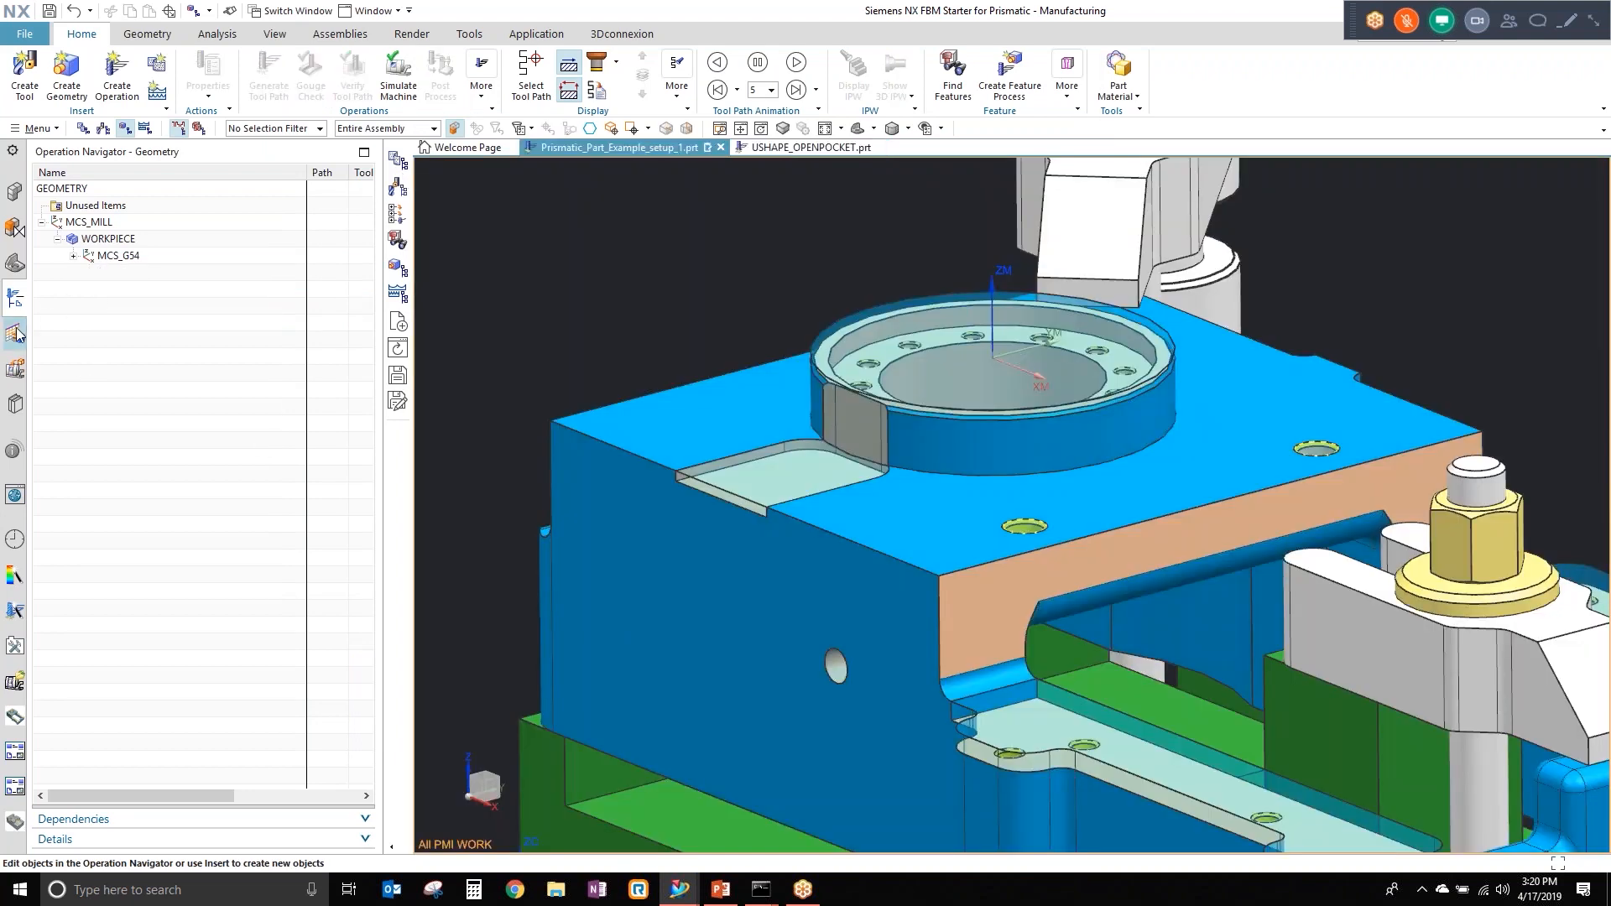
click(73, 256)
click(91, 272)
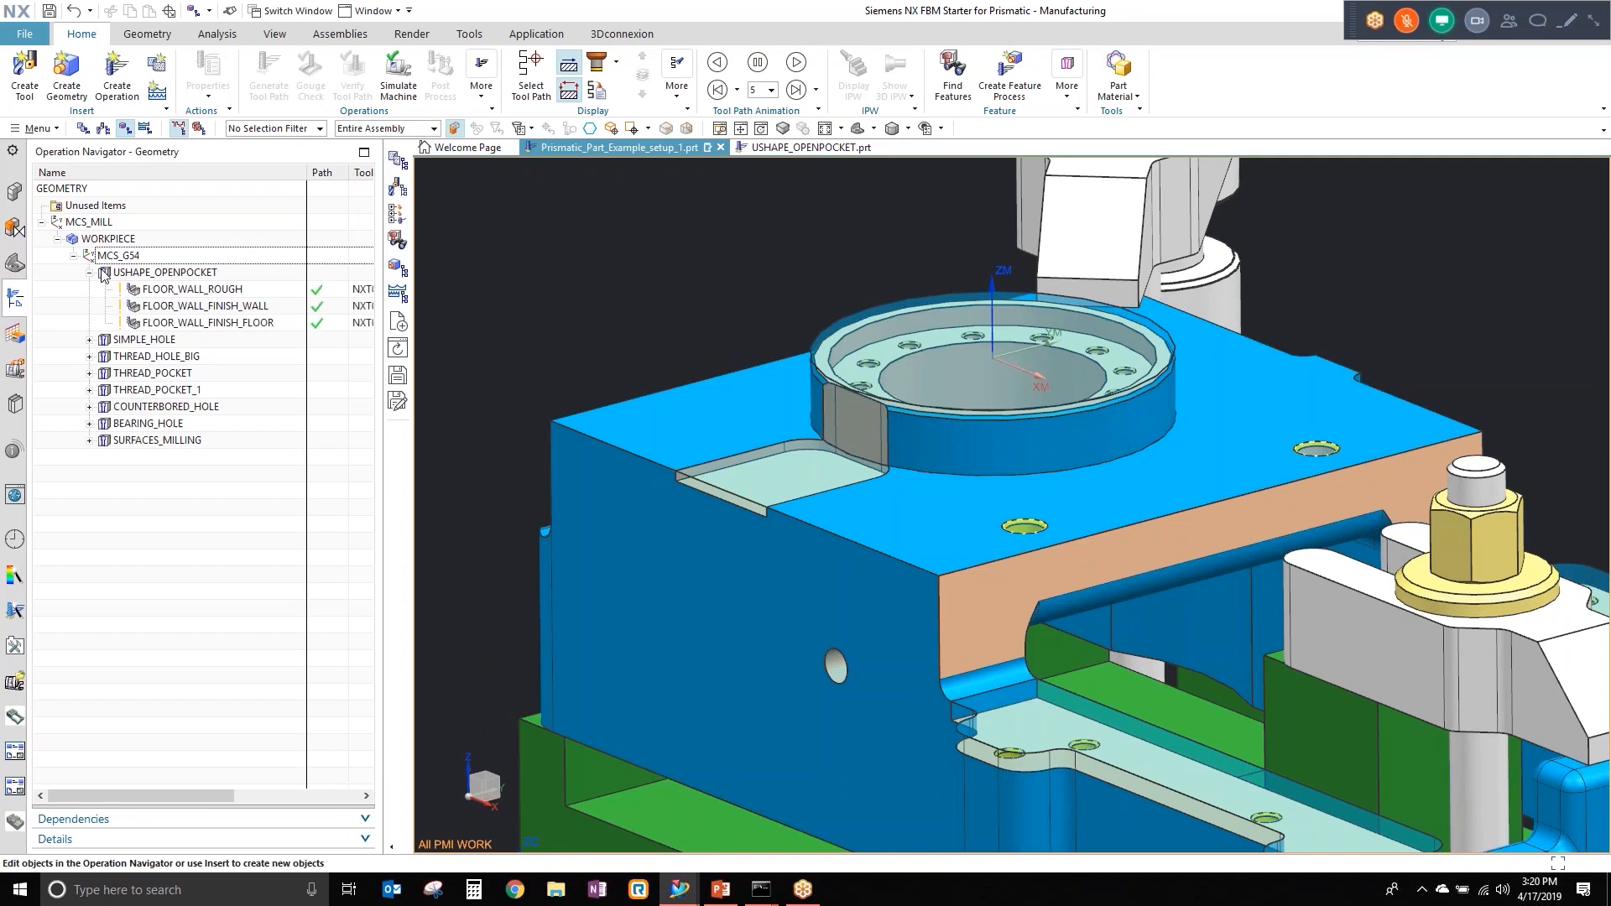
click(165, 274)
click(178, 305)
click(180, 324)
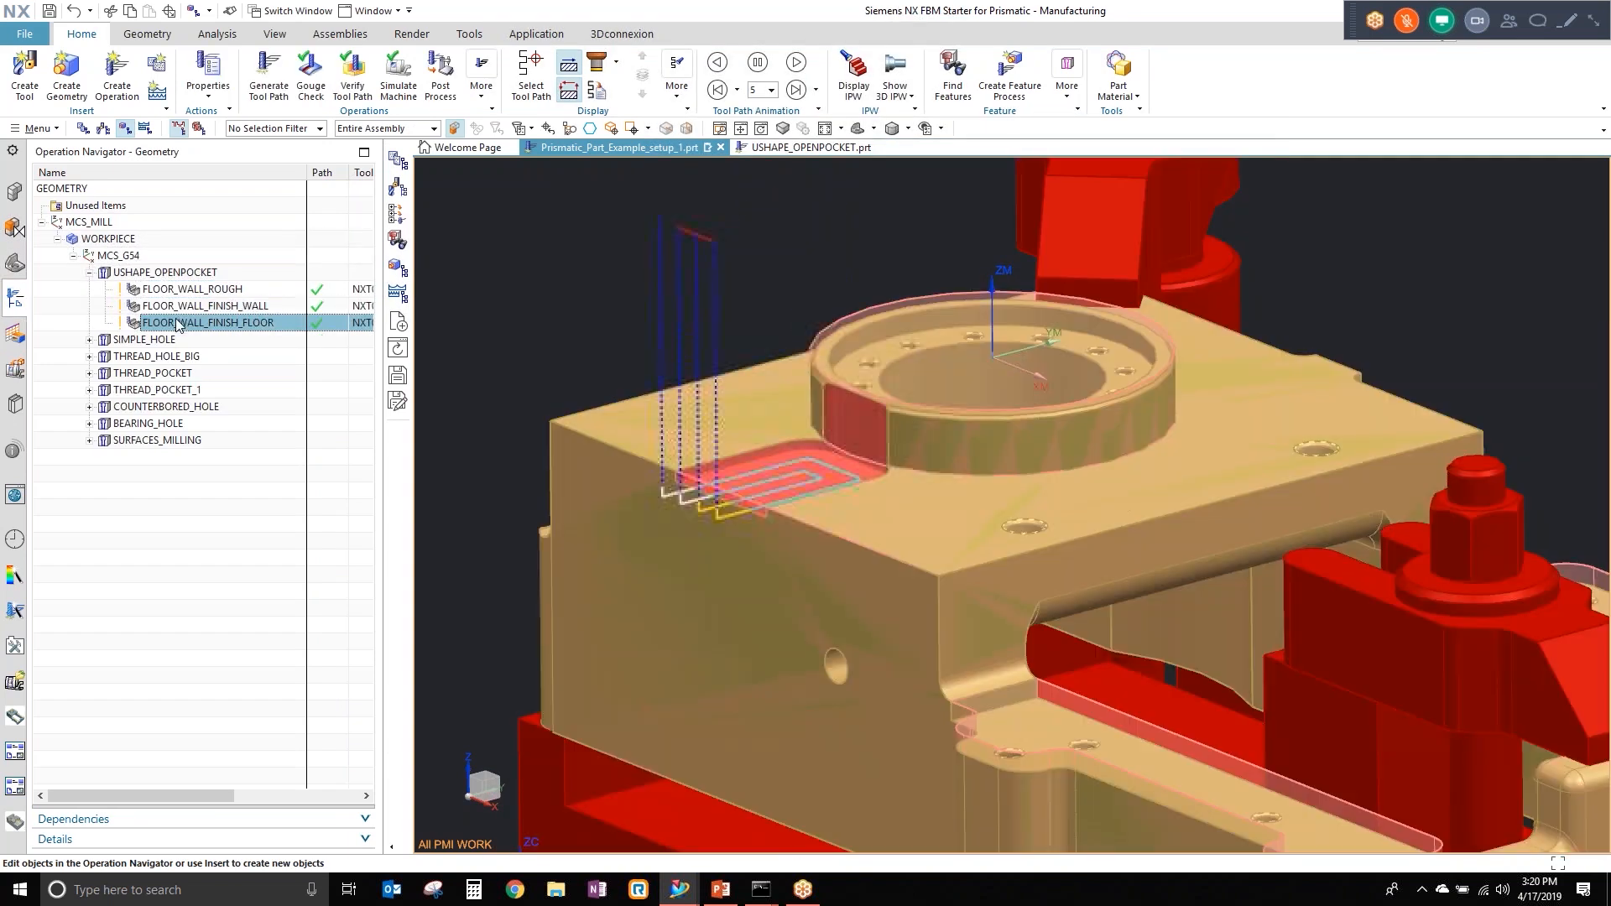
right_click(184, 275)
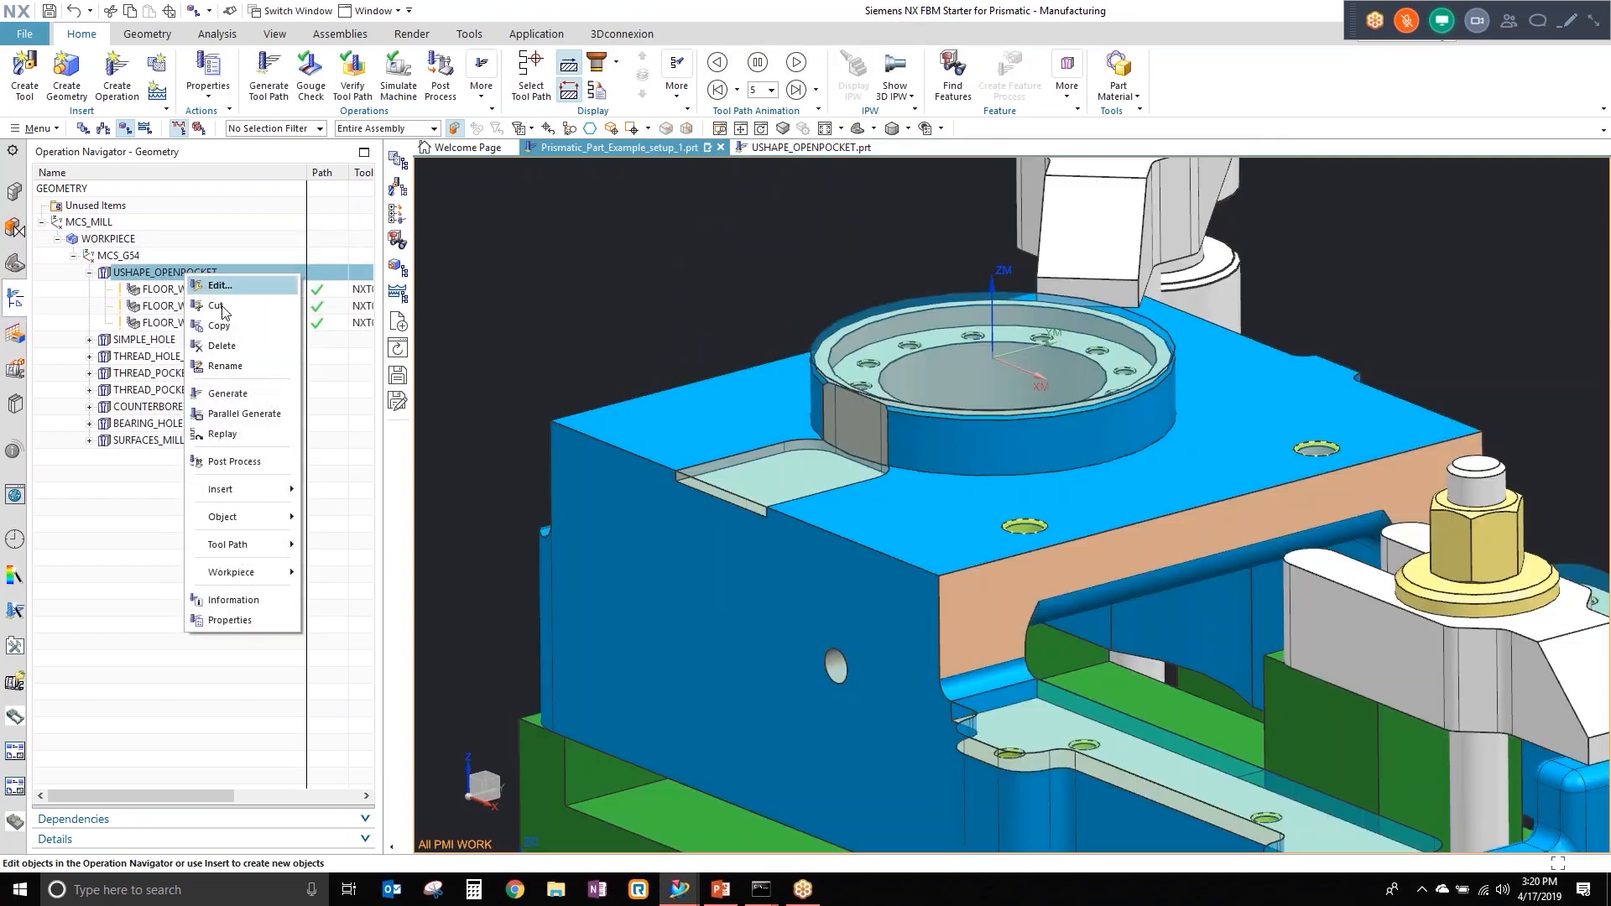
click(238, 346)
Step: Create a Rule Based feature process for the SLOT_PARTIAL_RECTANGULAR feature using the Machining Knowledge library, Automatic geometry location and existing groups
click(14, 334)
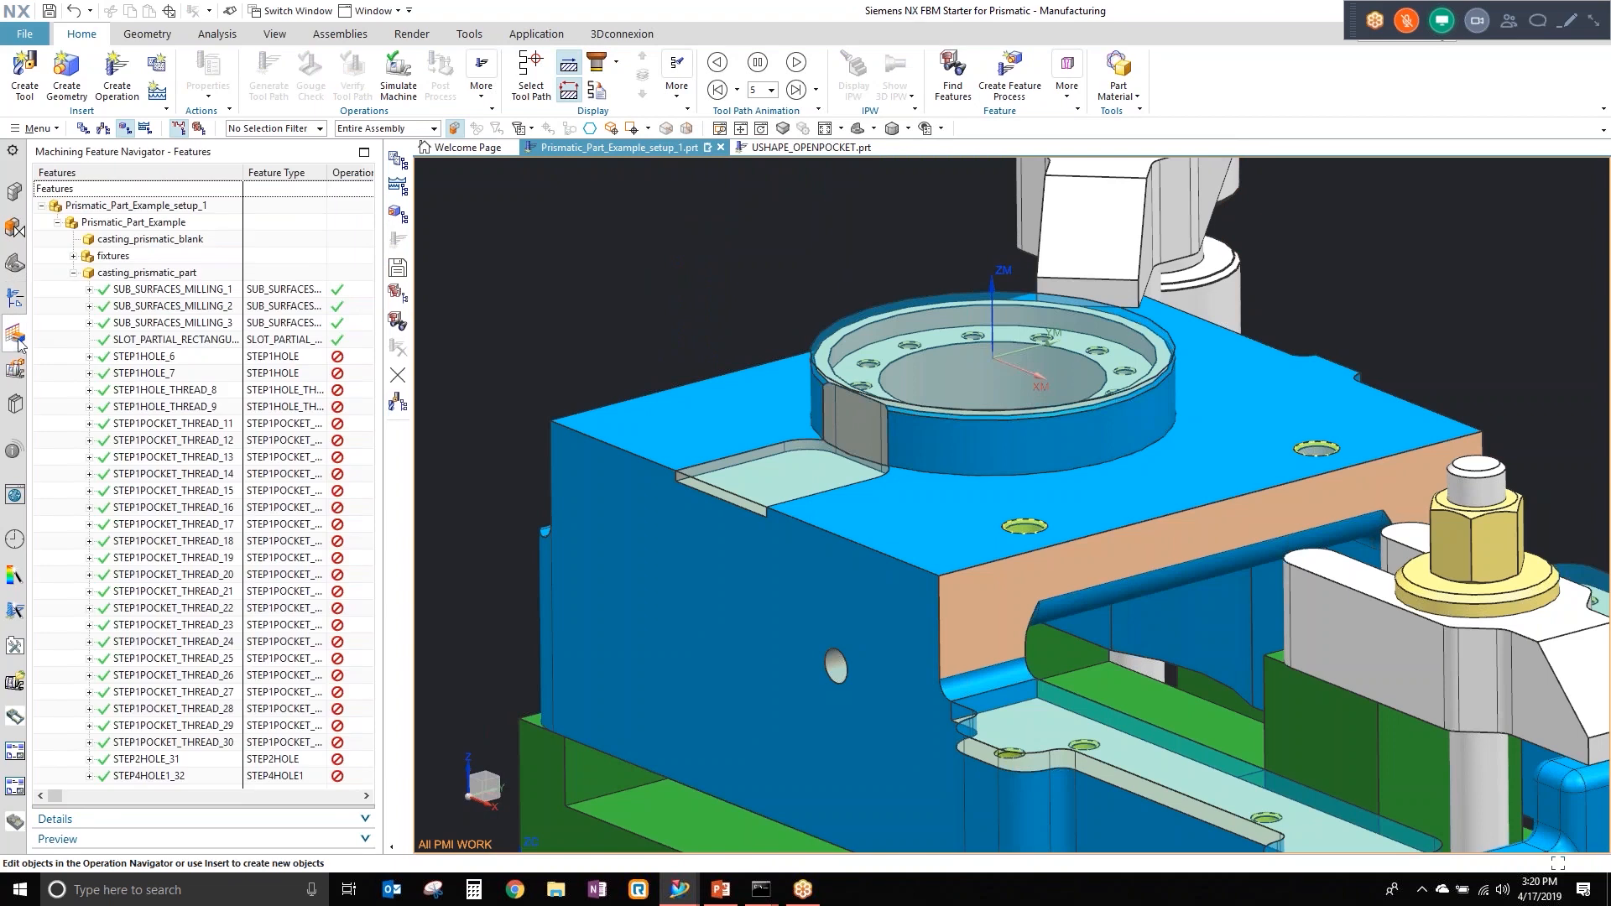
click(159, 340)
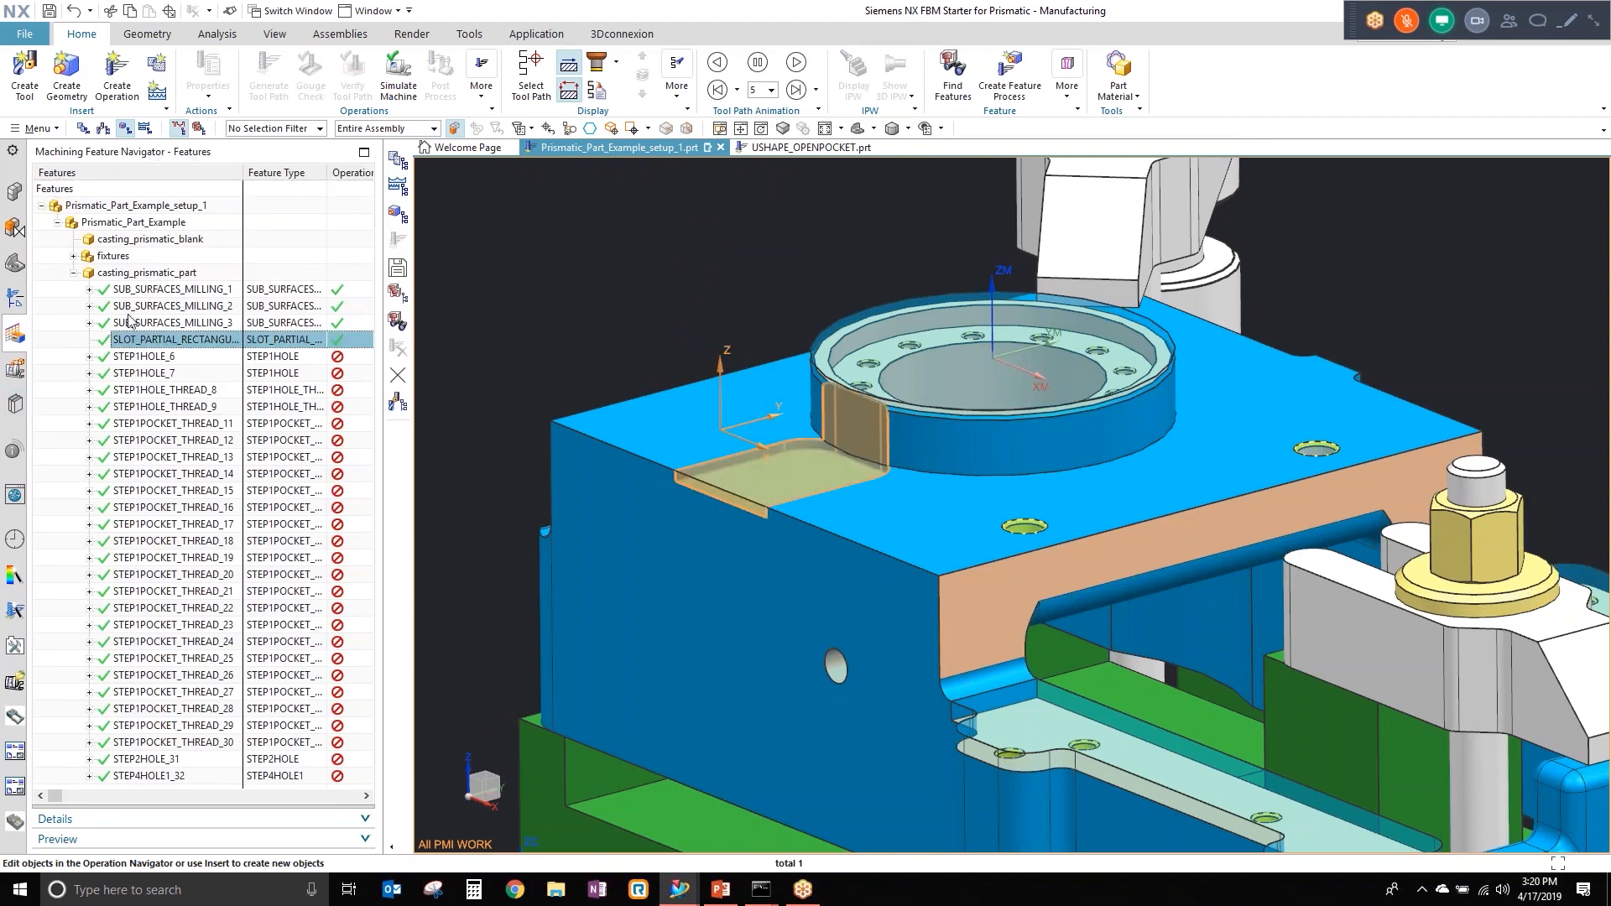
drag(392, 443, 603, 444)
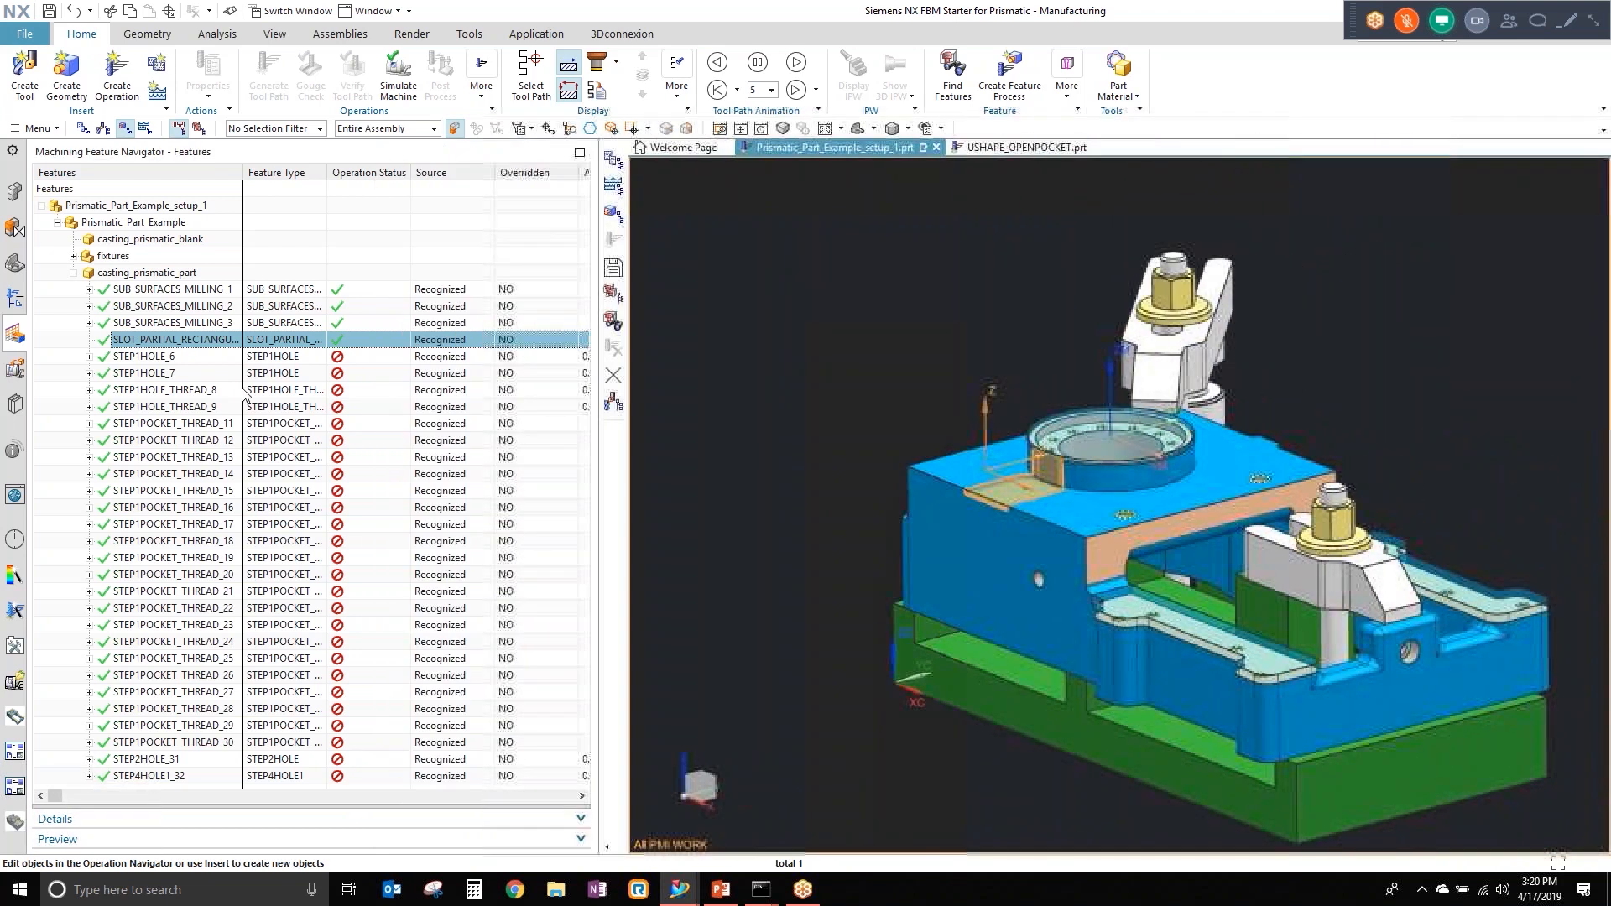
right_click(172, 340)
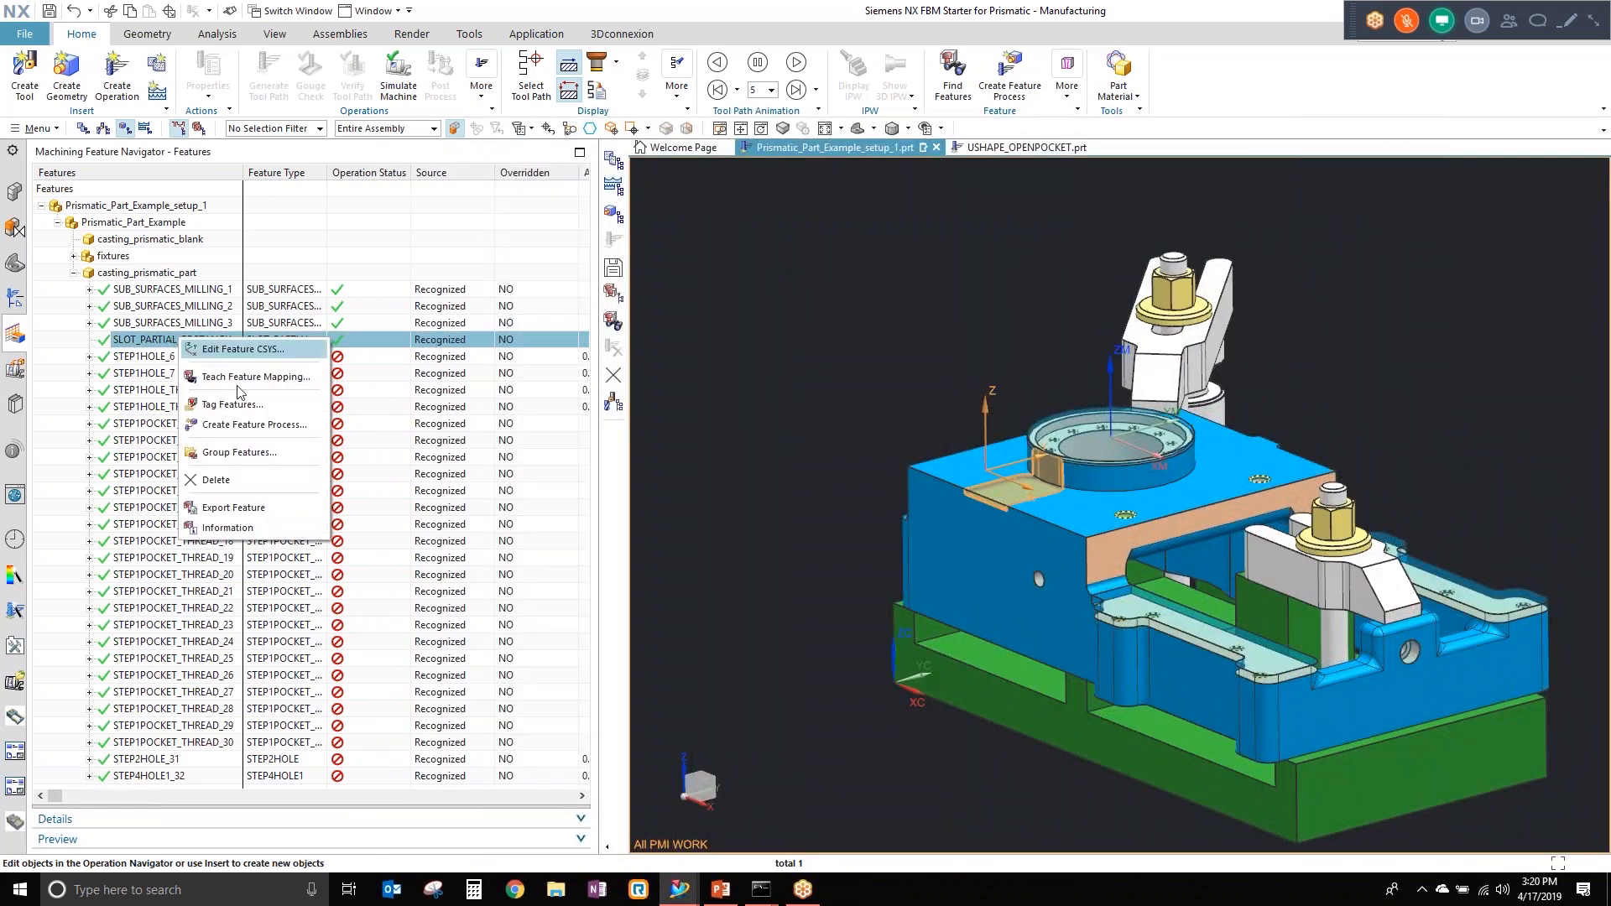
click(275, 426)
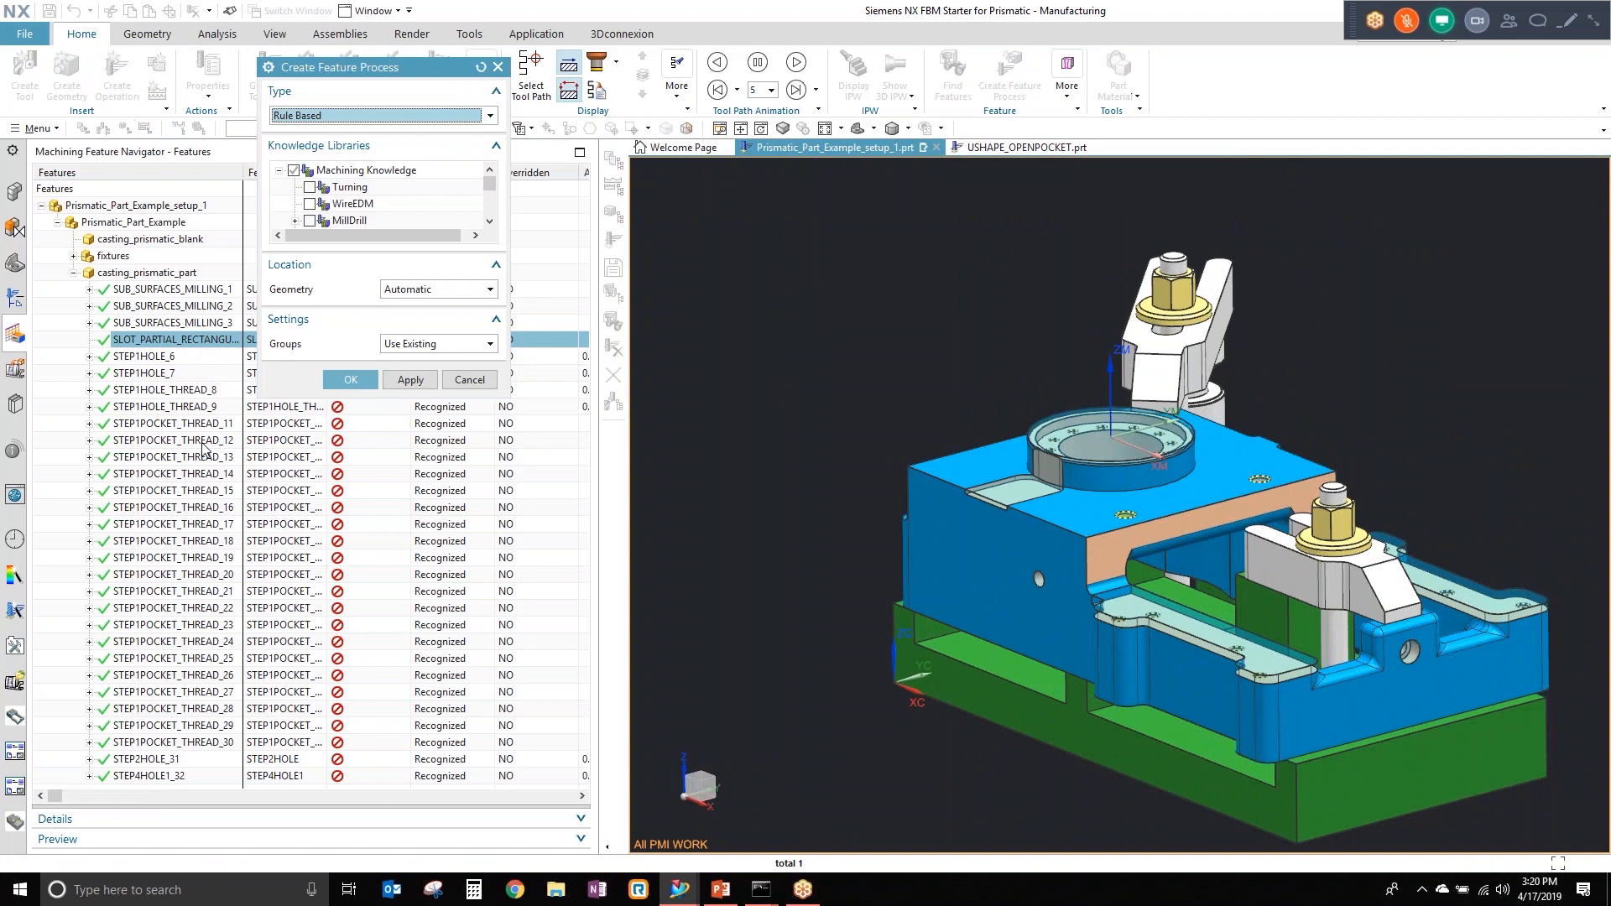
click(351, 379)
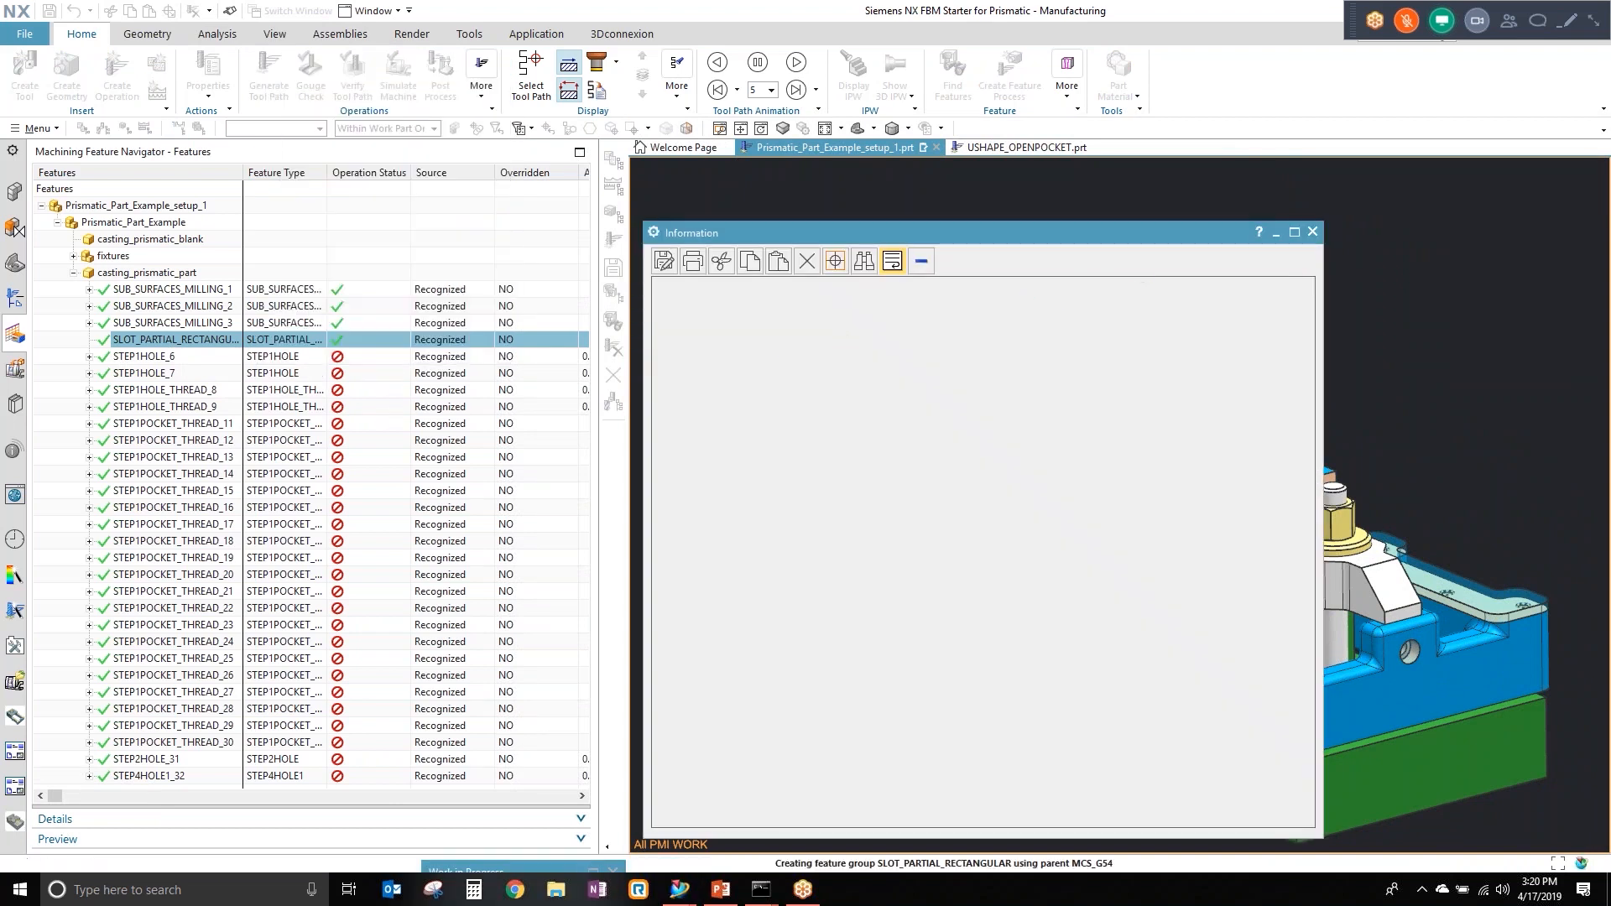
click(1313, 234)
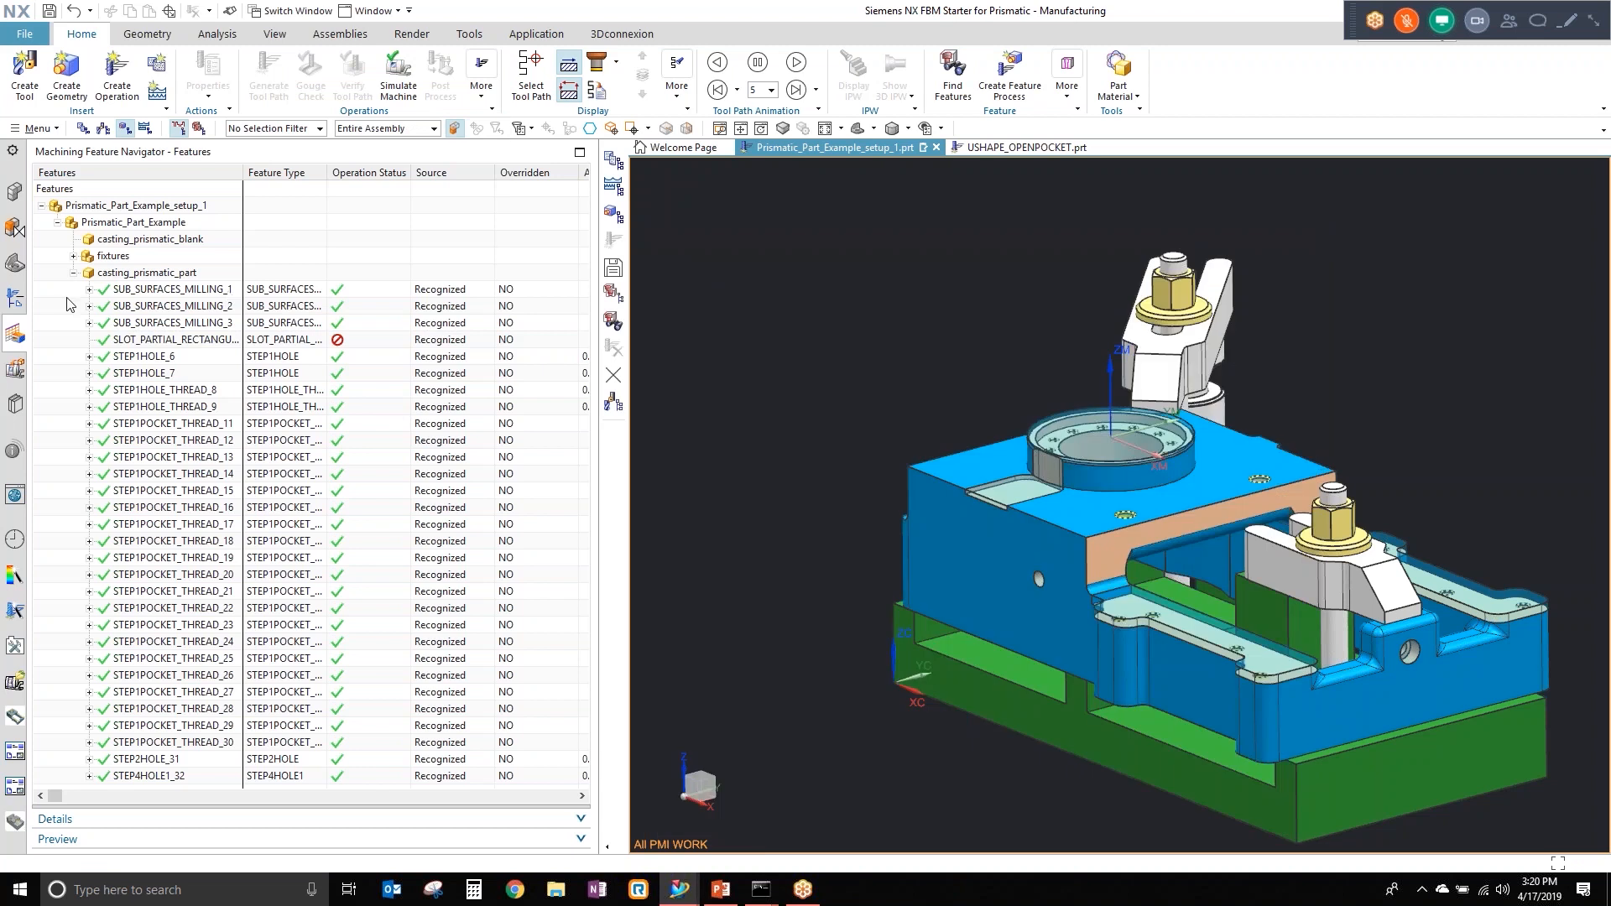
Step: Check the tools assigned to the new USHAPE_OPENPOCKET operations, then generate and accept the group's tool paths
click(15, 297)
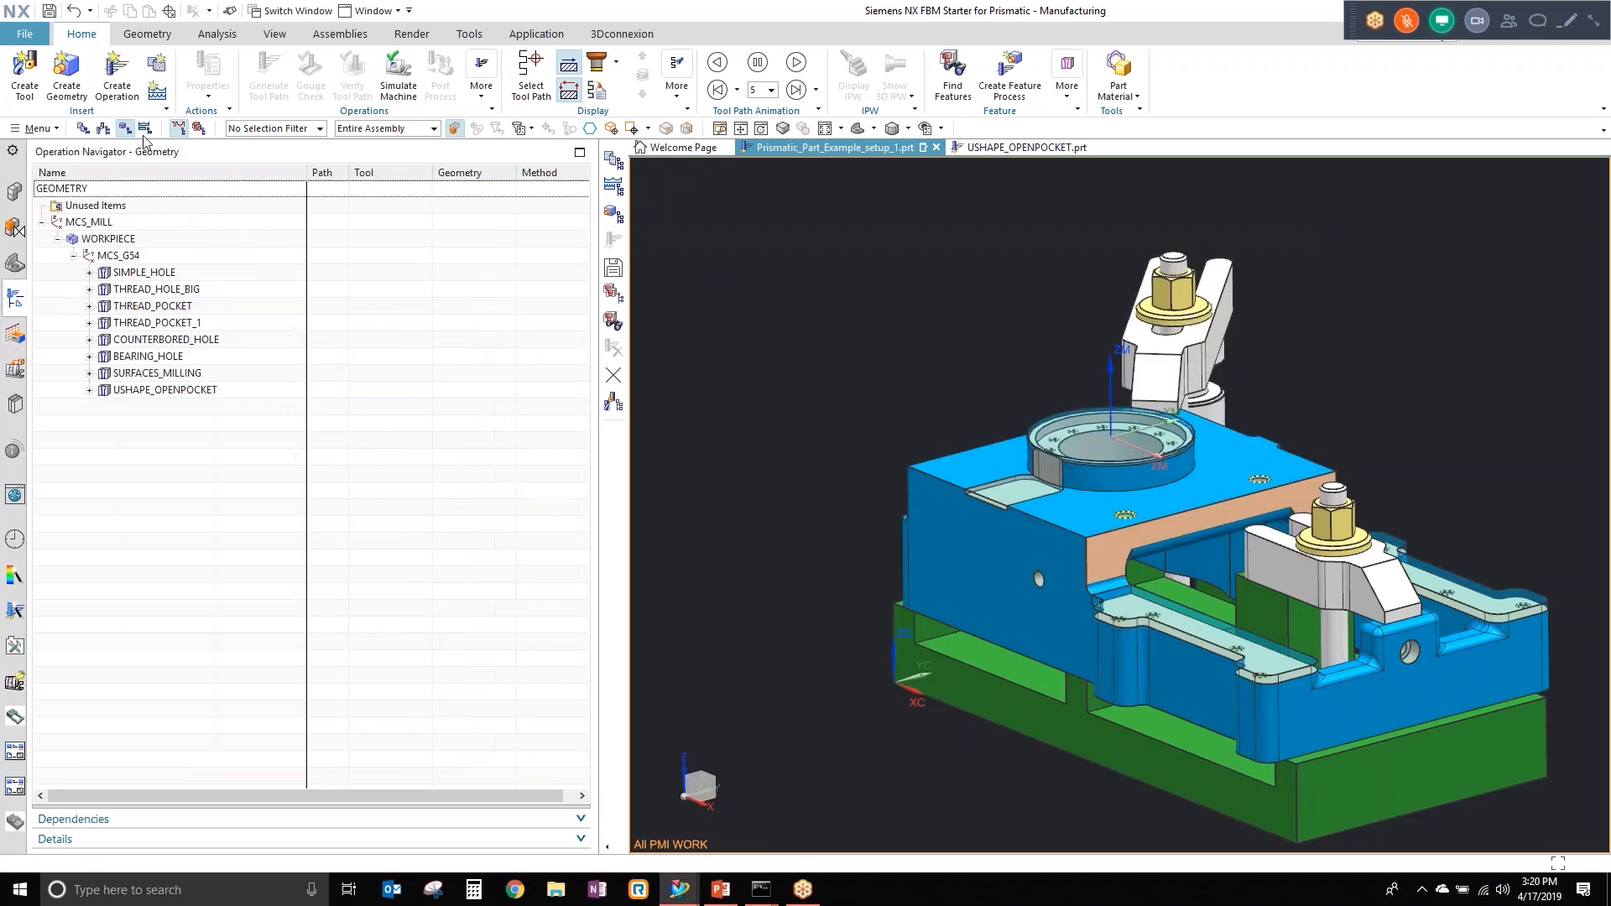
click(90, 391)
click(233, 407)
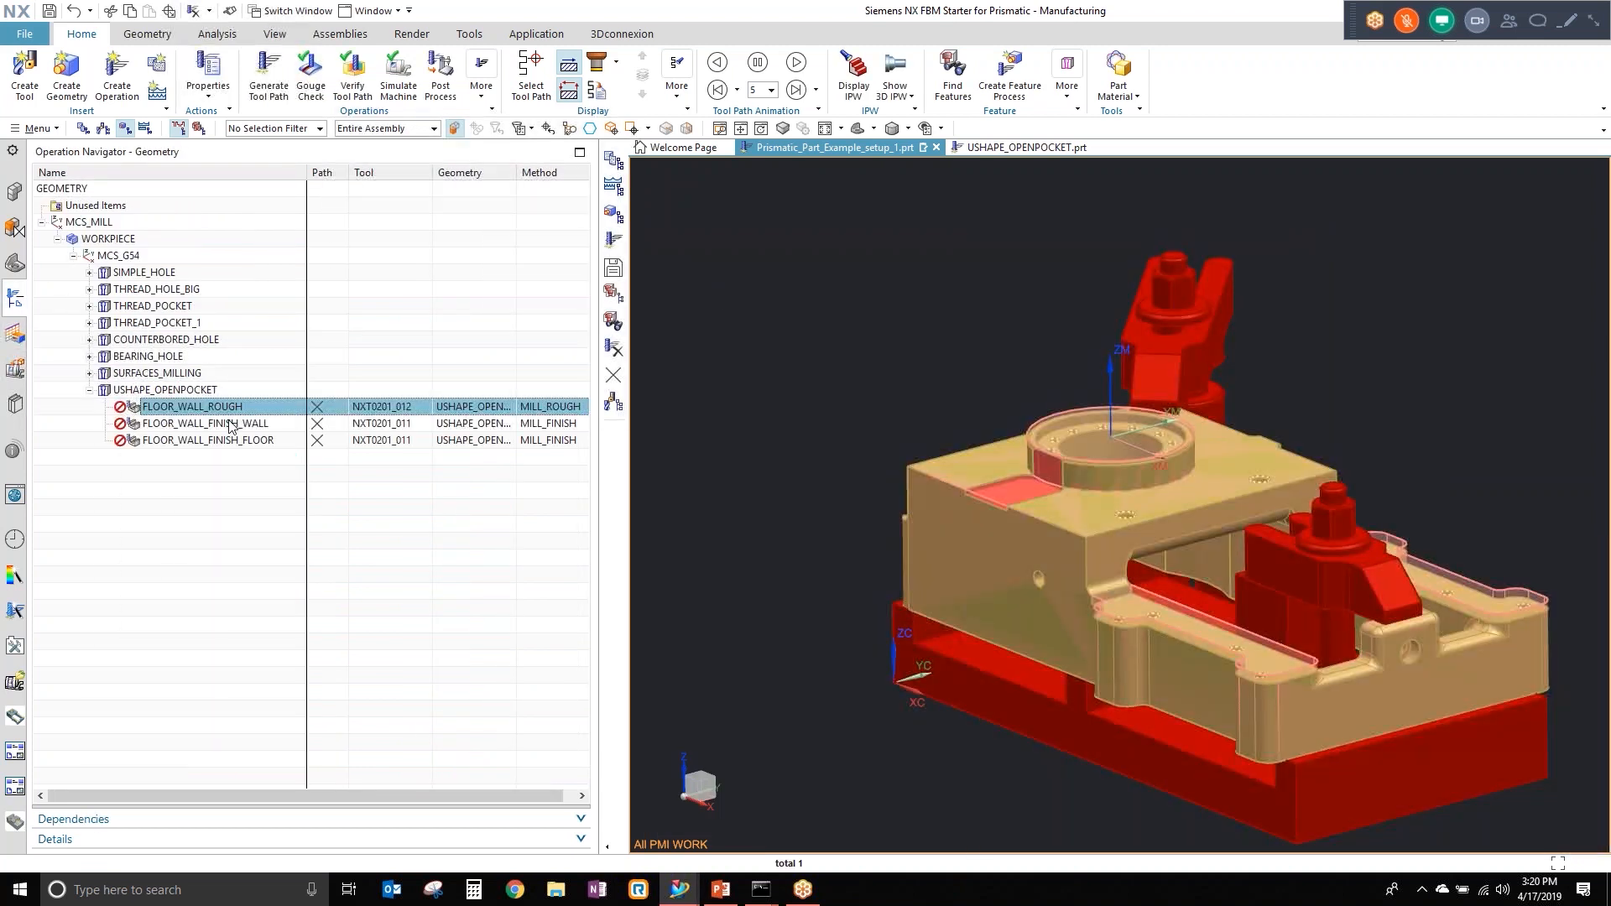
click(417, 440)
click(415, 426)
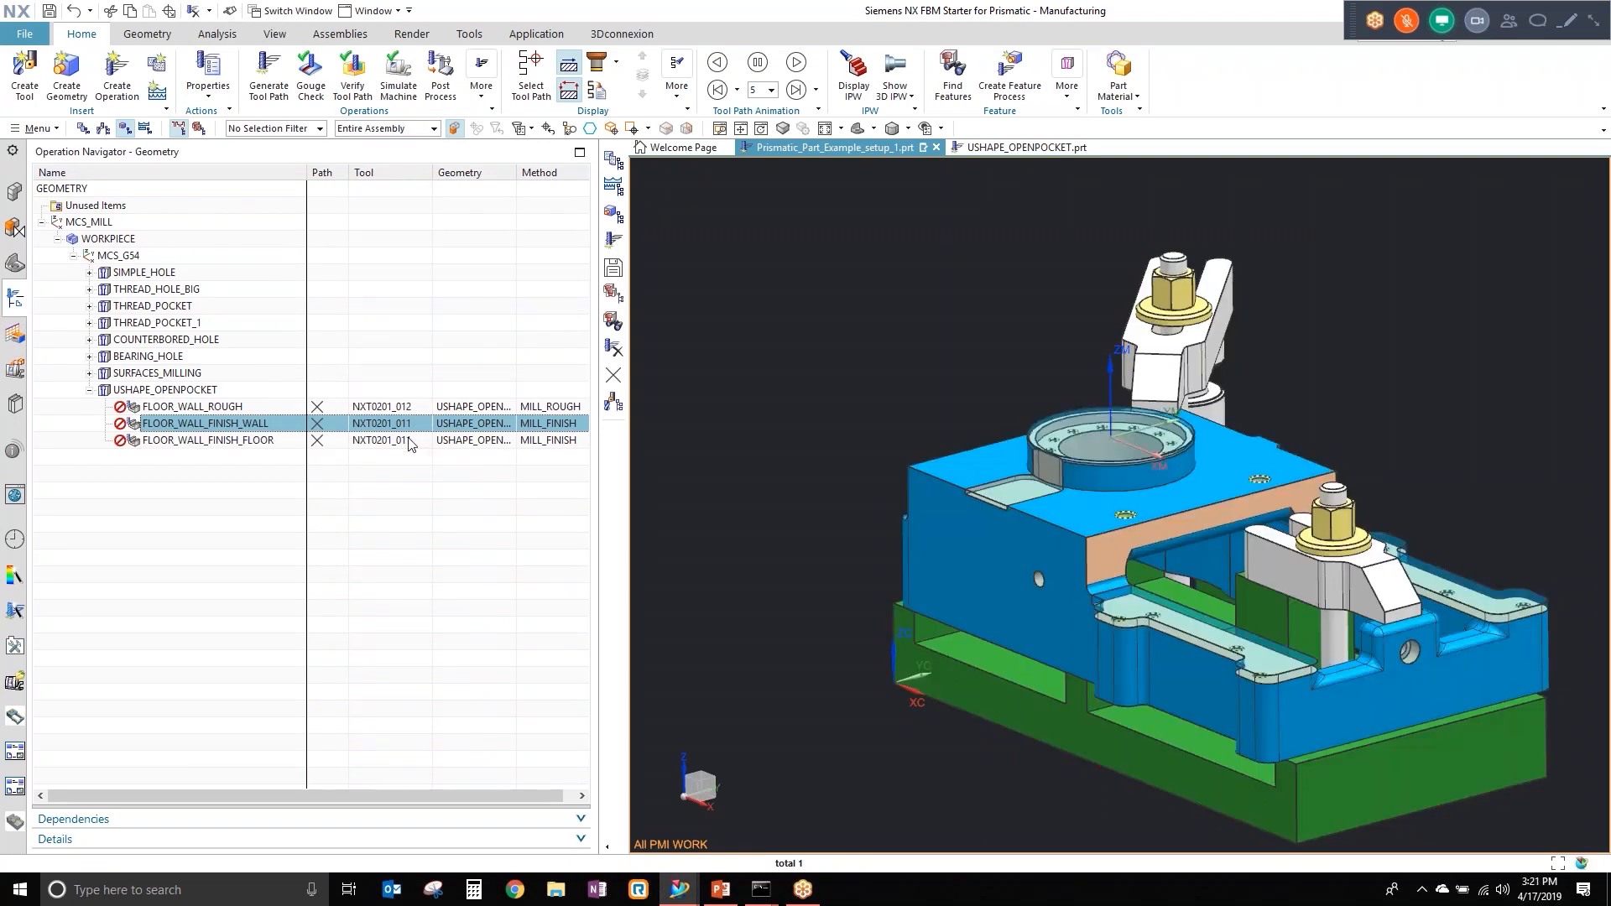
click(159, 392)
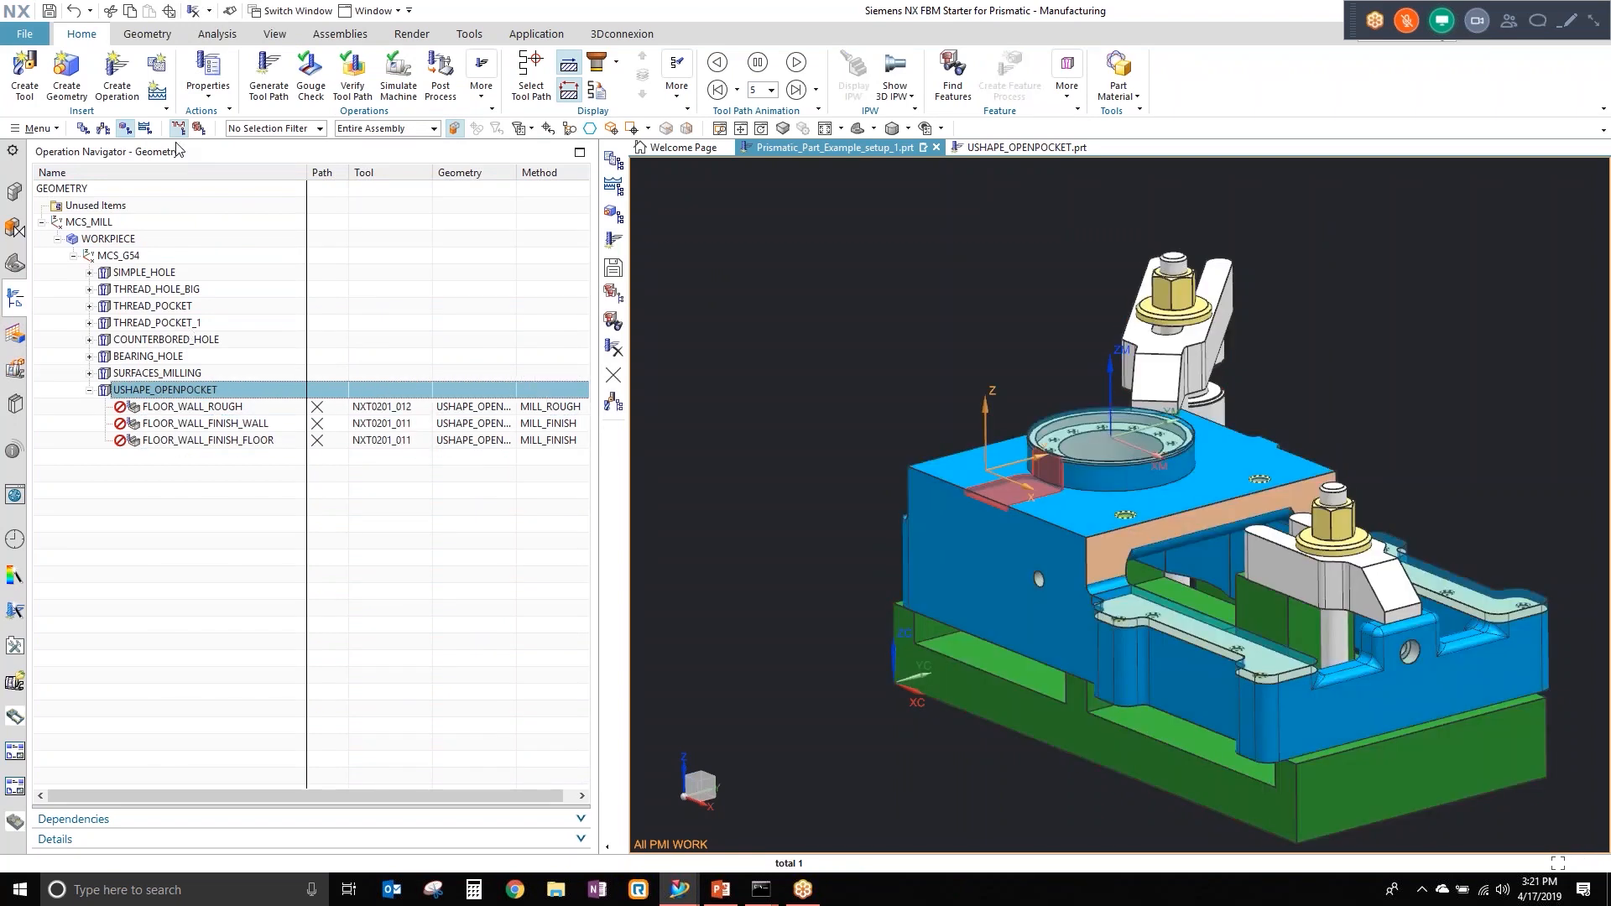
click(269, 76)
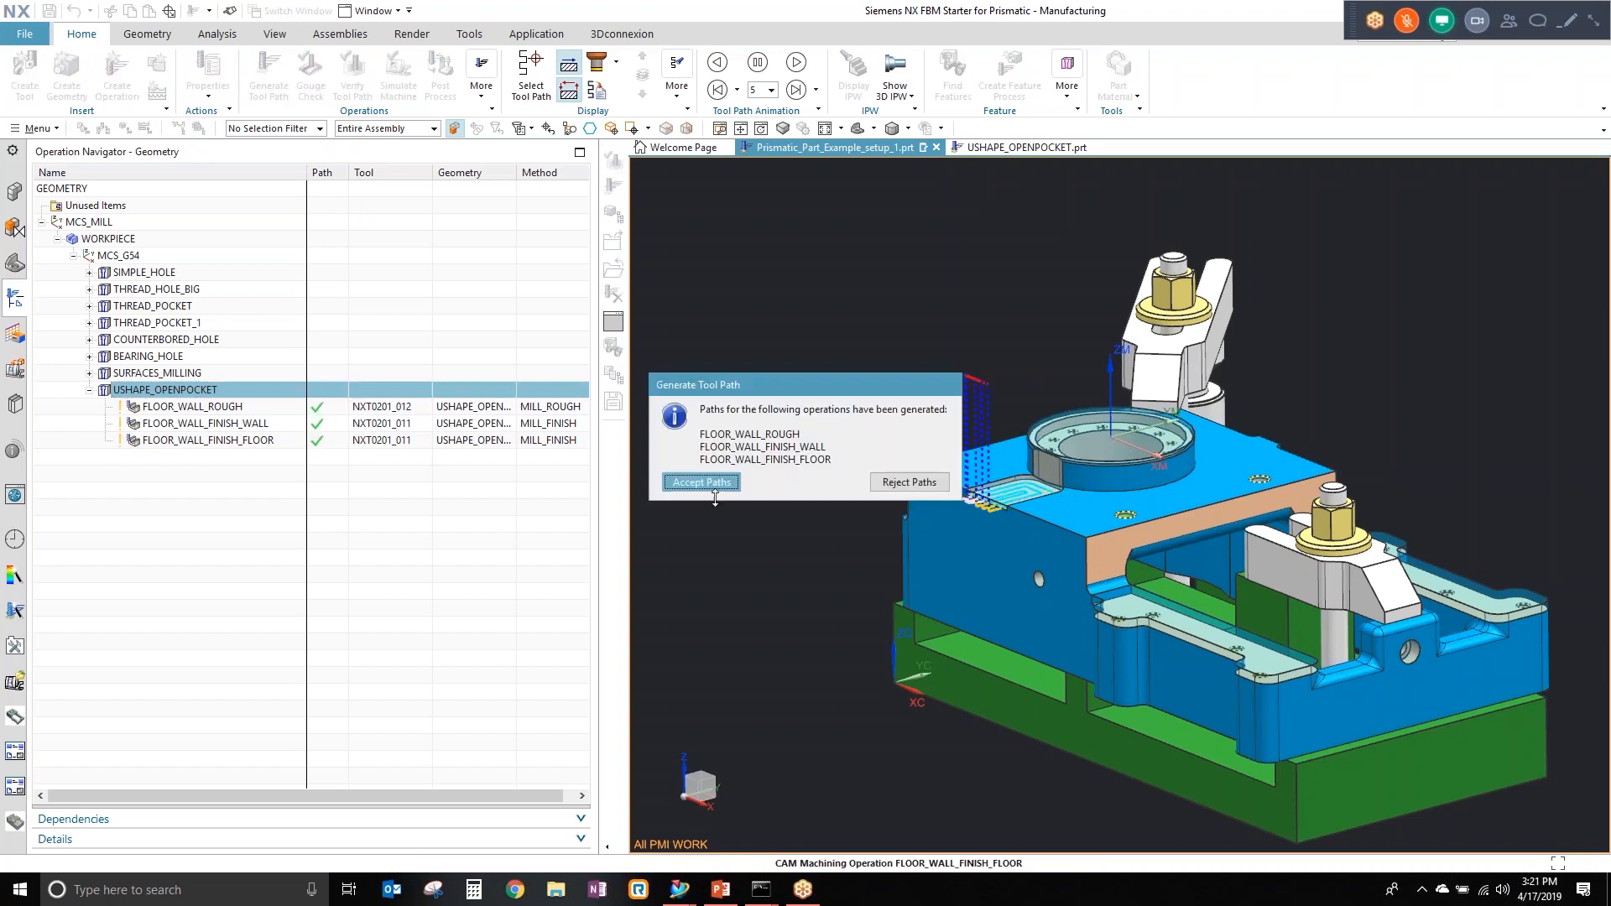
click(702, 482)
scroll(1010, 430, down, 4)
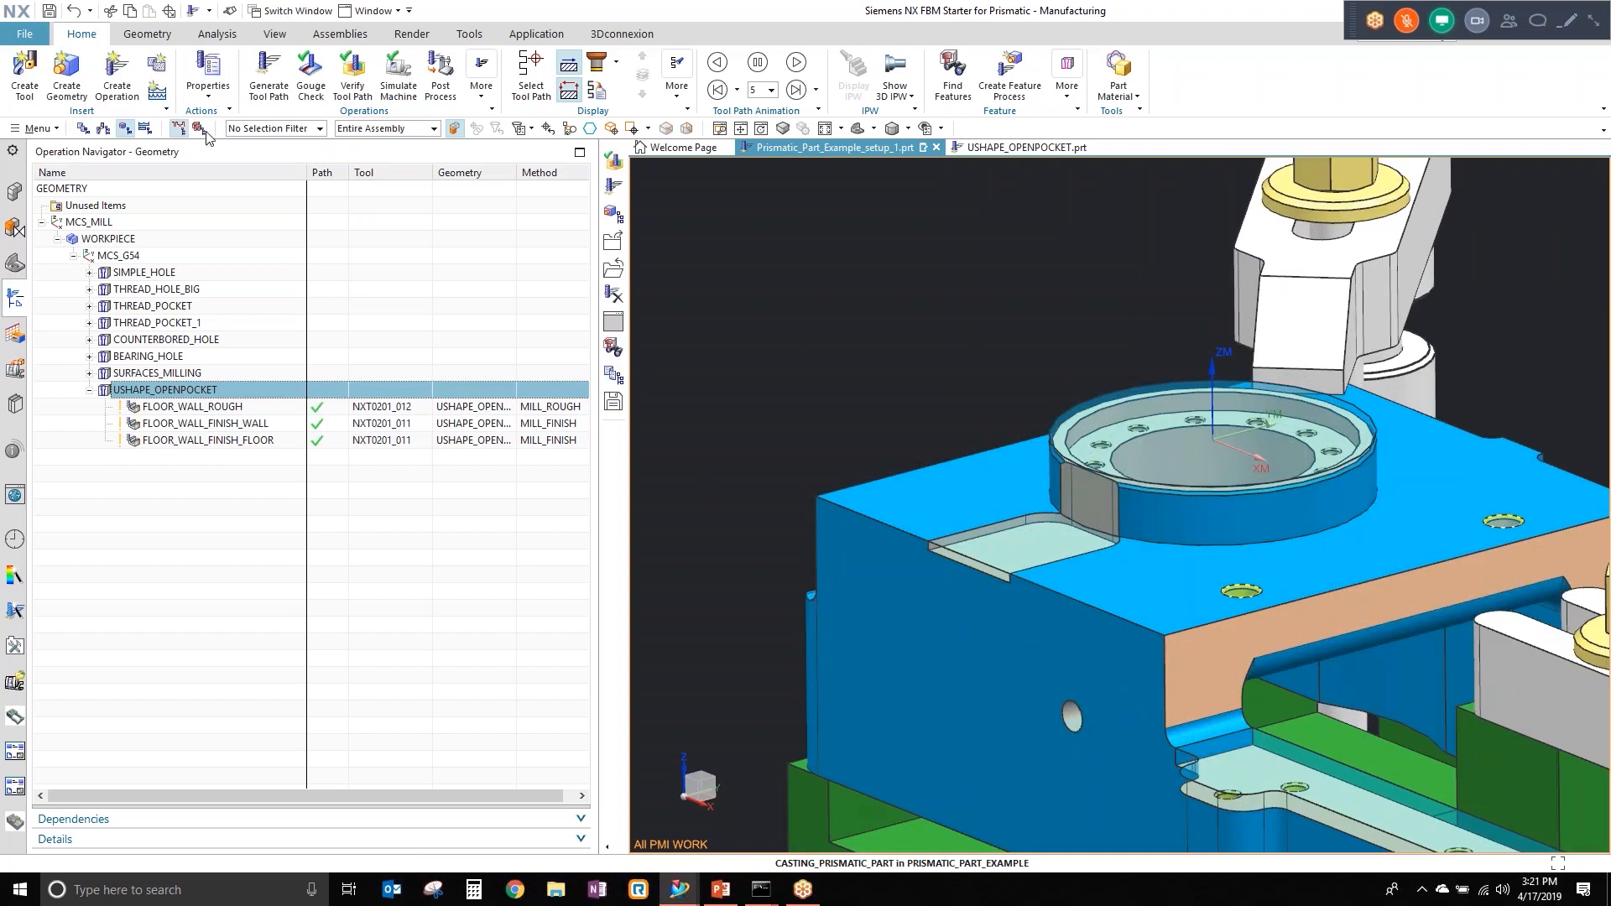
Step: List the operations in program order and replay the whole PROGRAM's tool path at animation speed 5
click(84, 128)
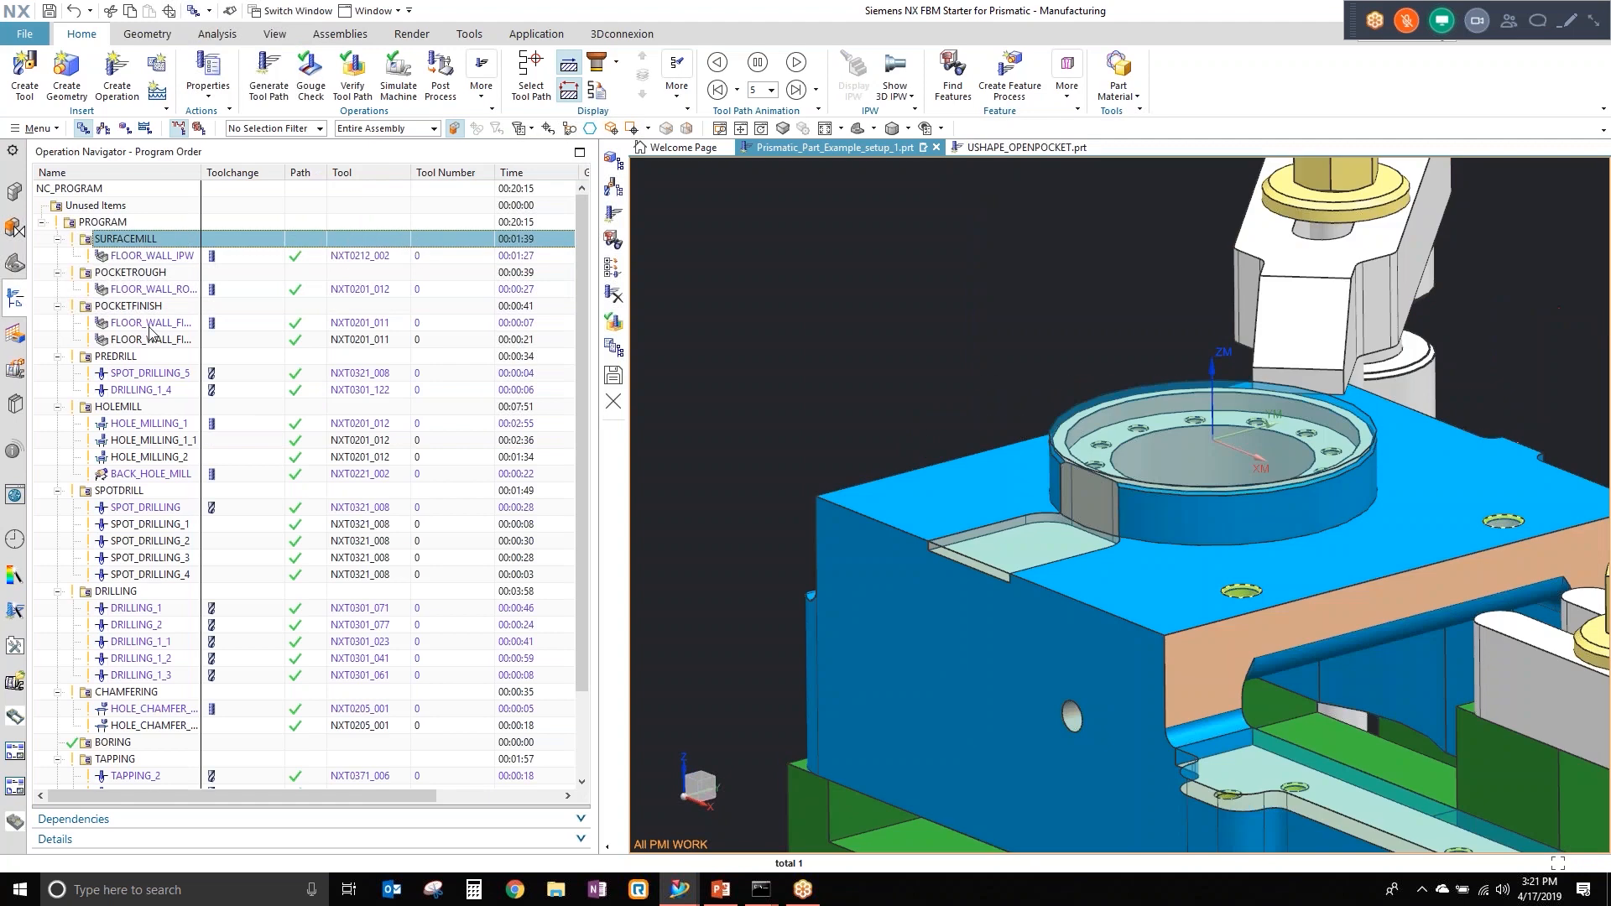
click(159, 272)
click(102, 221)
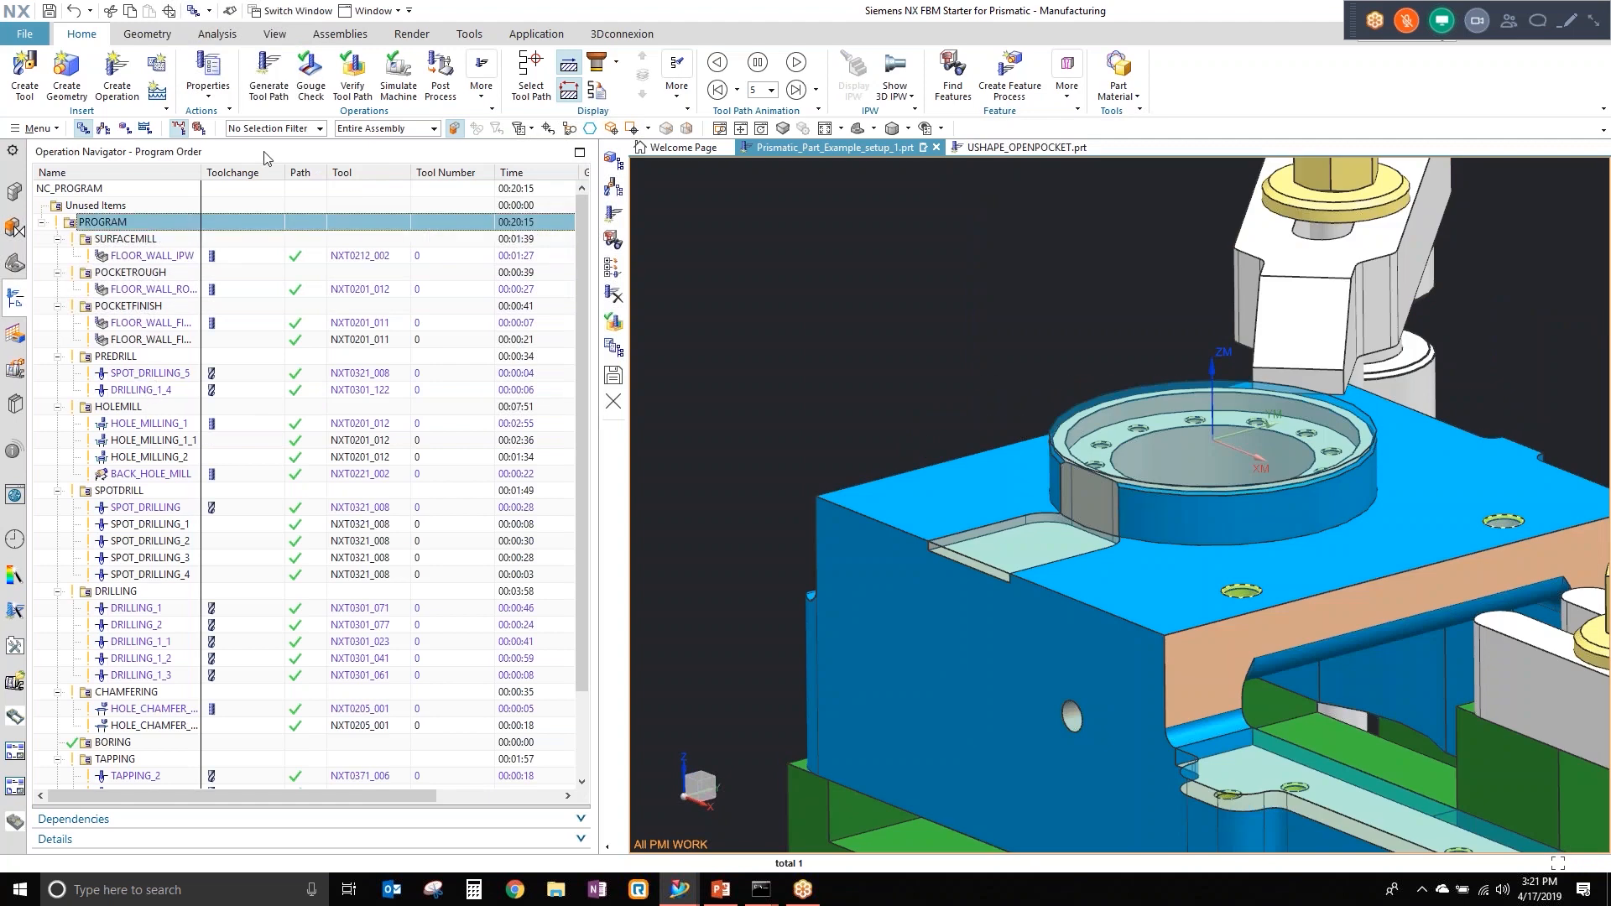
click(353, 75)
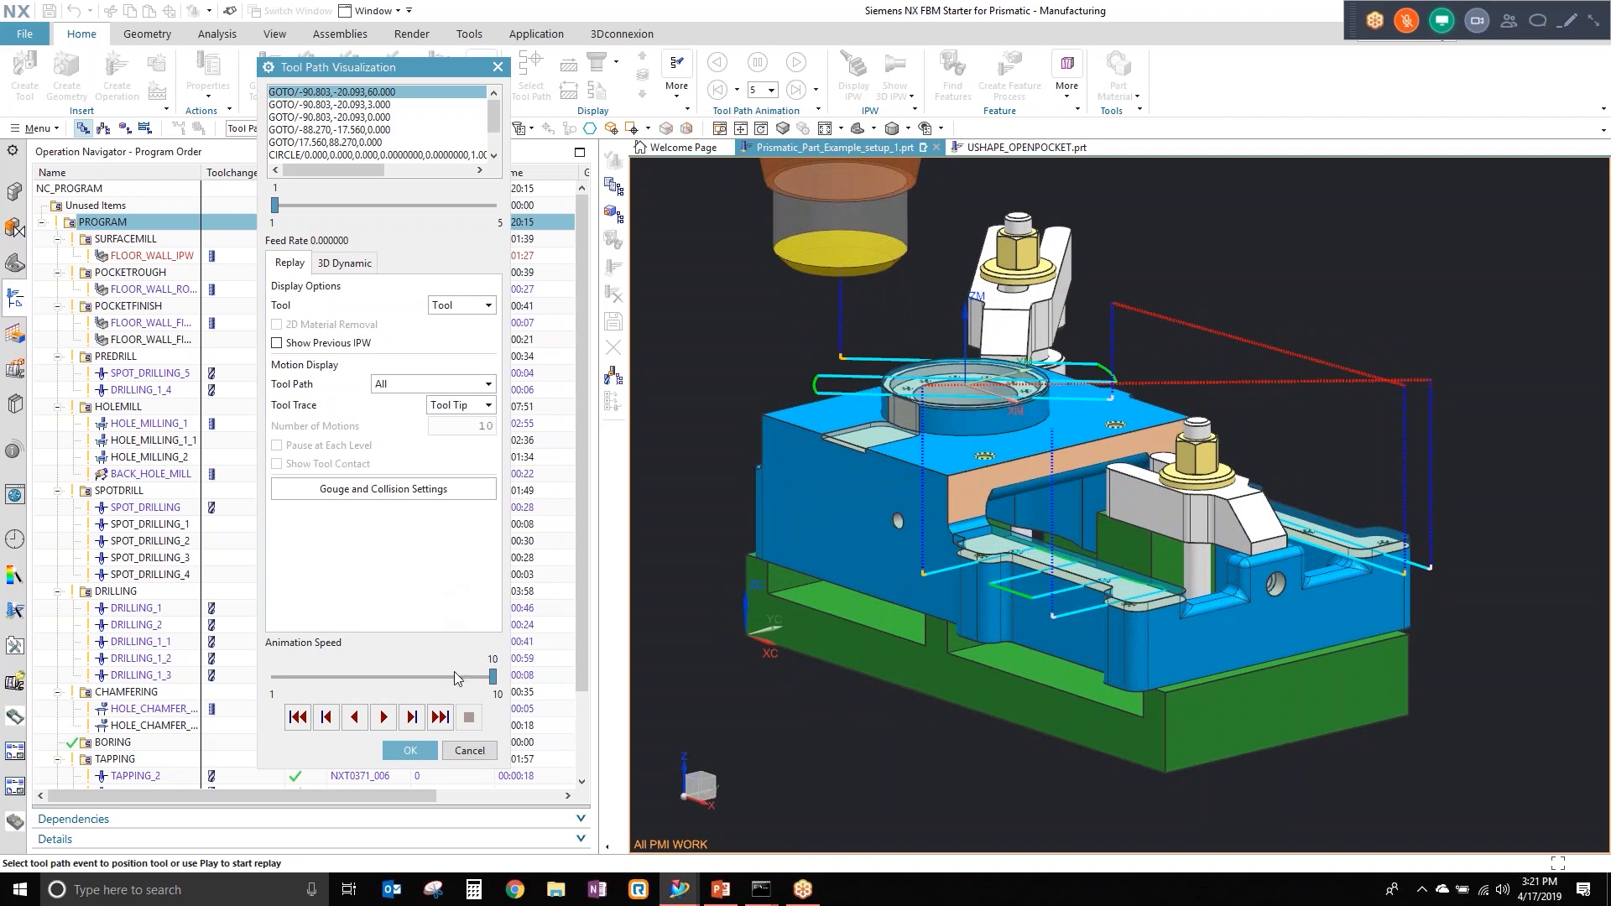
click(366, 682)
click(365, 681)
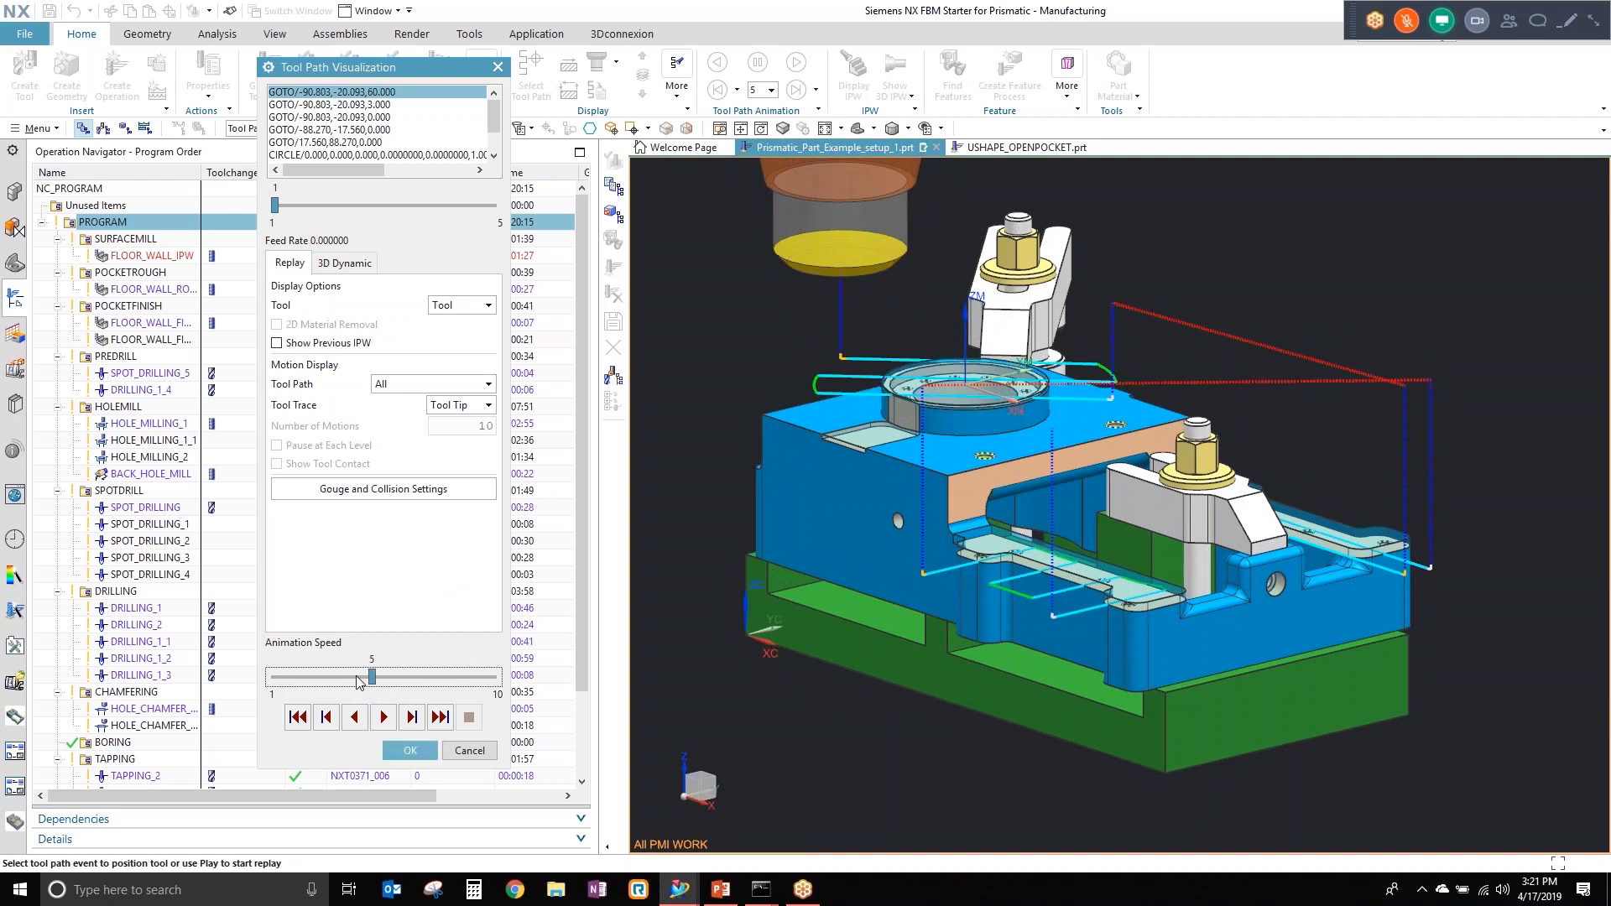
click(384, 716)
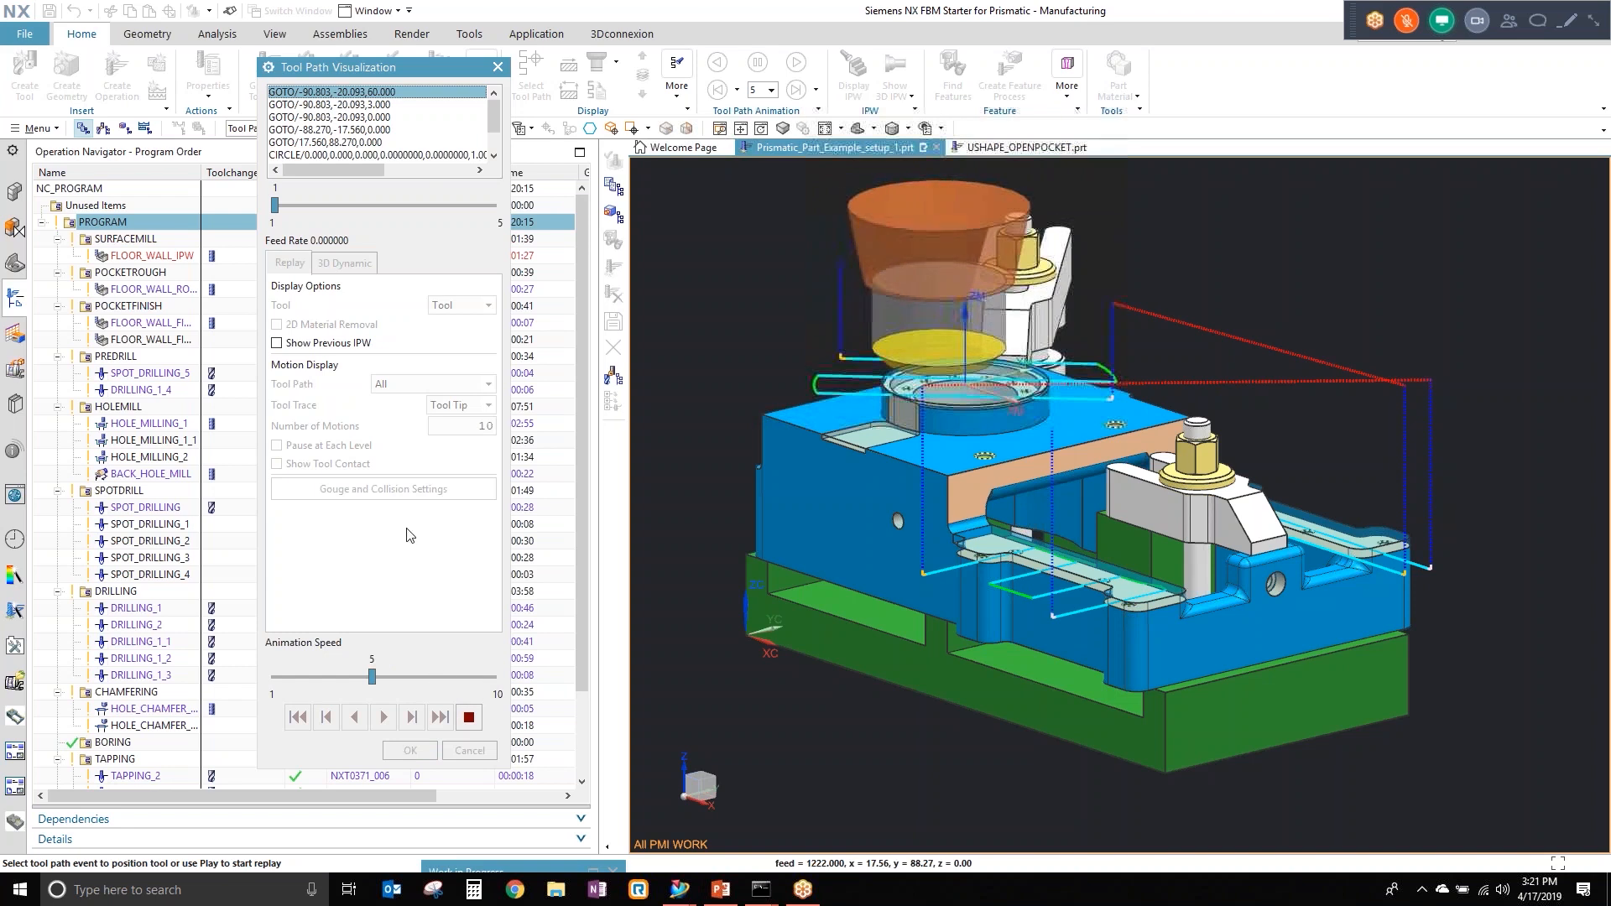
click(469, 718)
Step: Run the 3D Dynamic material removal simulation of PROGRAM at animation speed 5 and close the visualization
drag(372, 676, 443, 676)
click(340, 266)
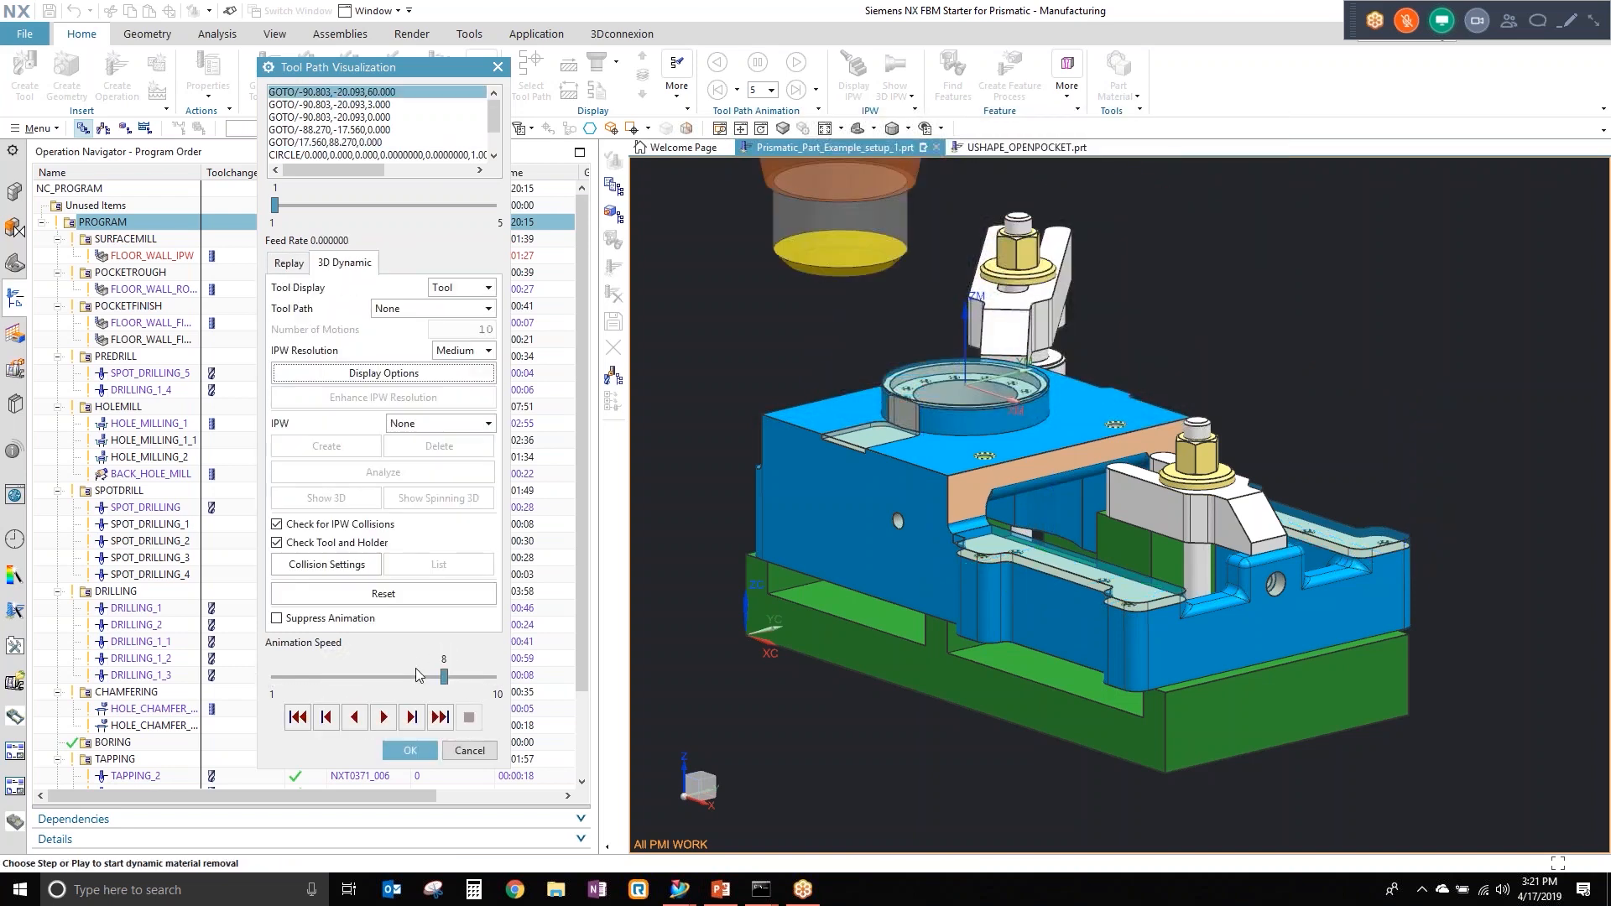
click(395, 676)
click(382, 715)
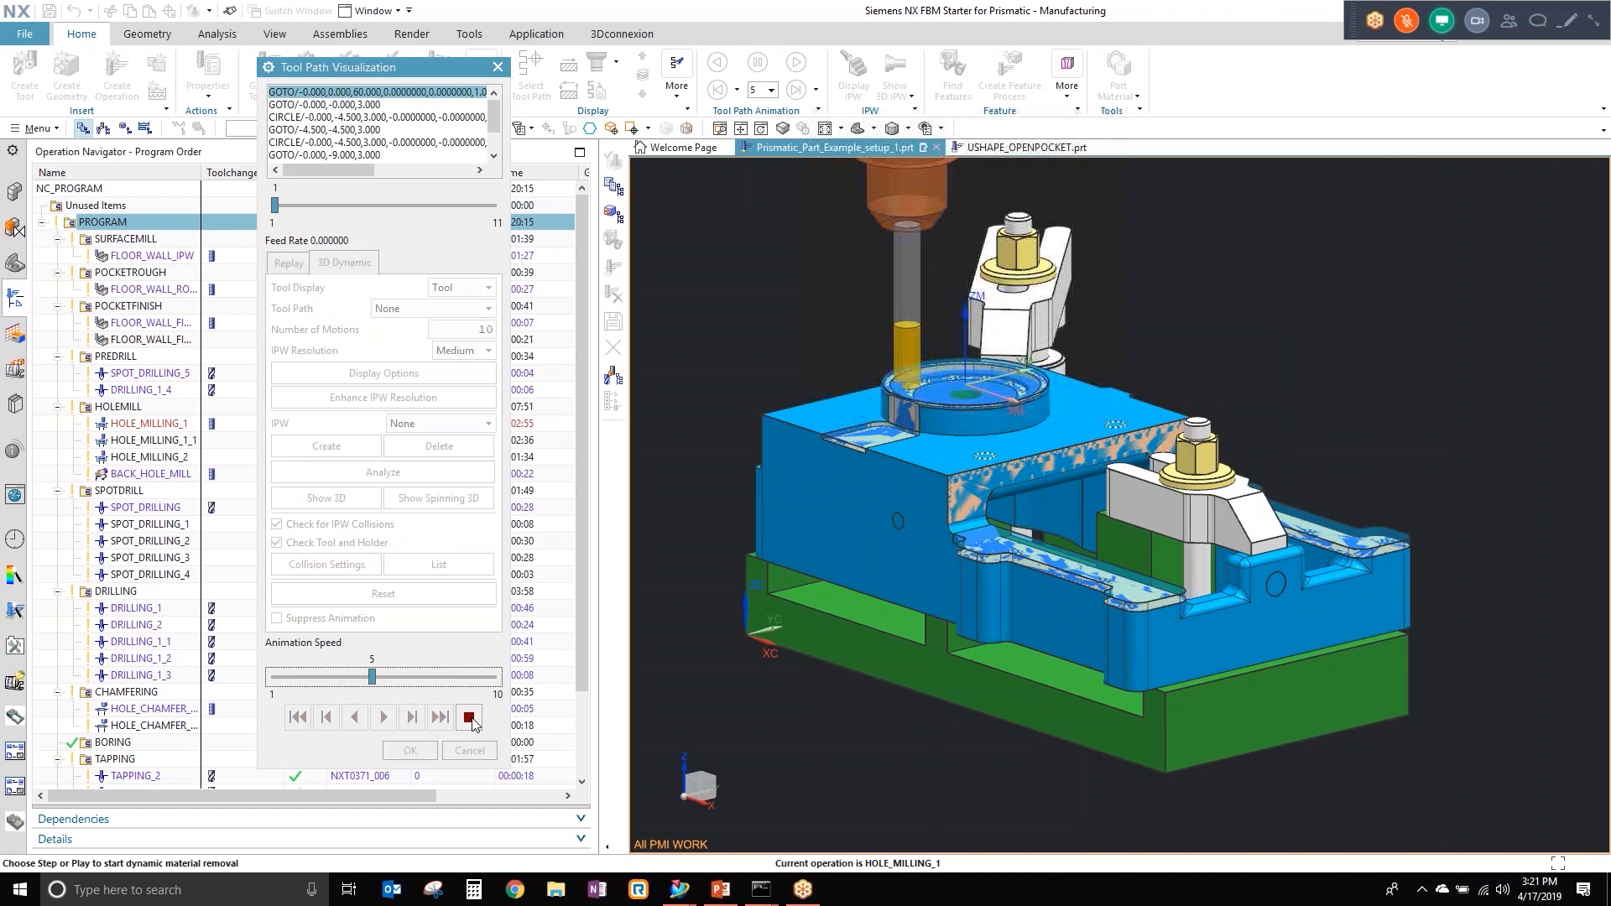
click(444, 680)
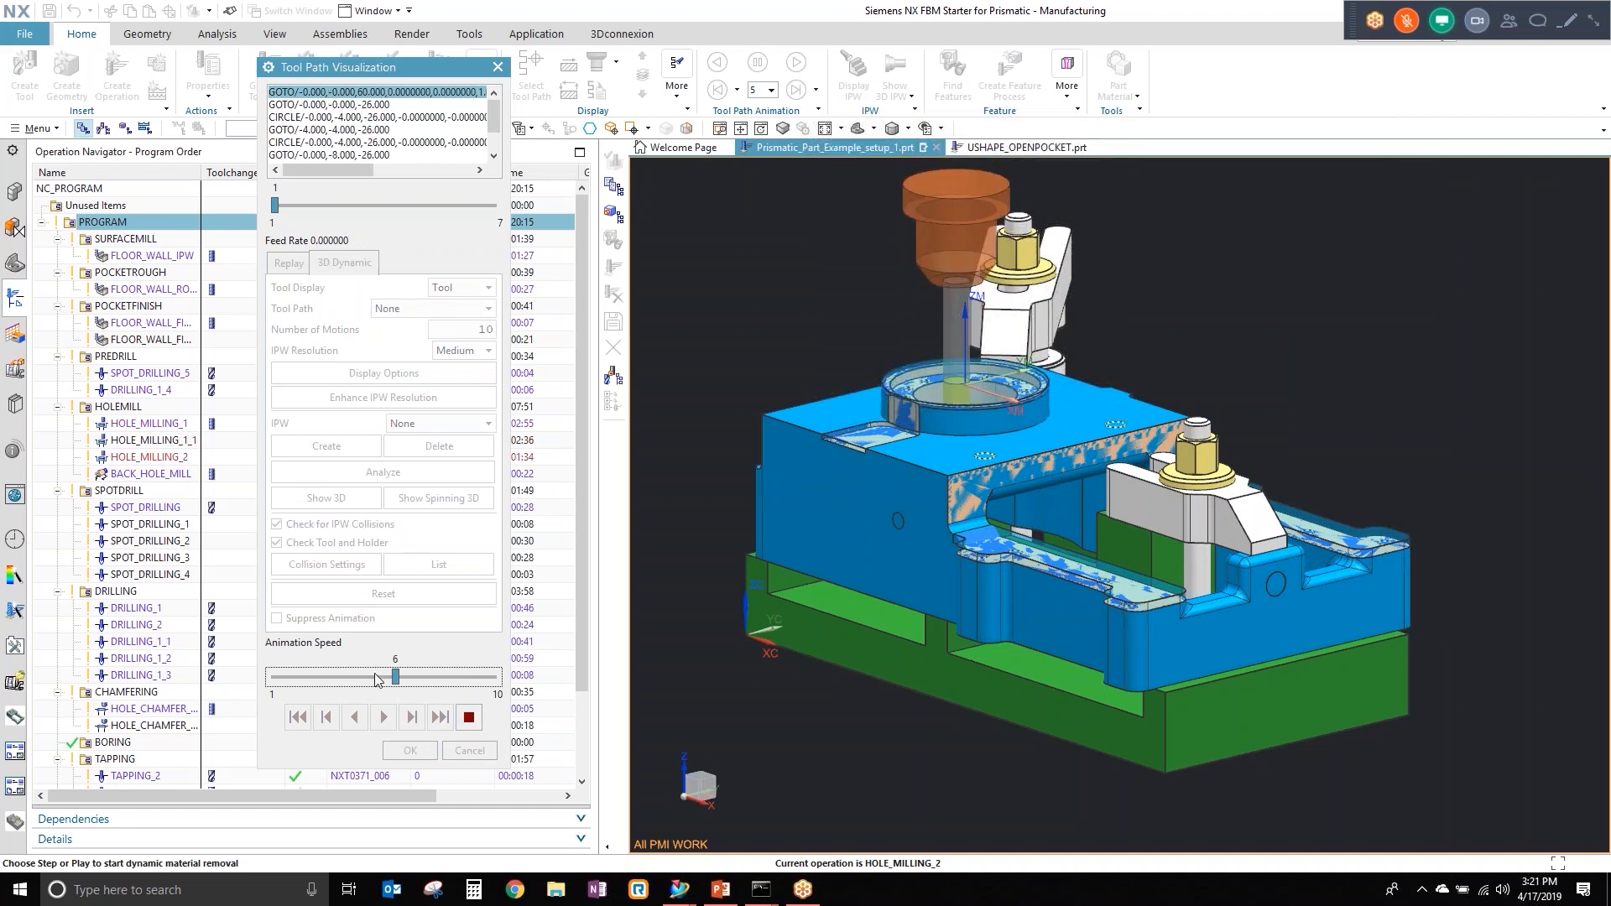
key(Left)
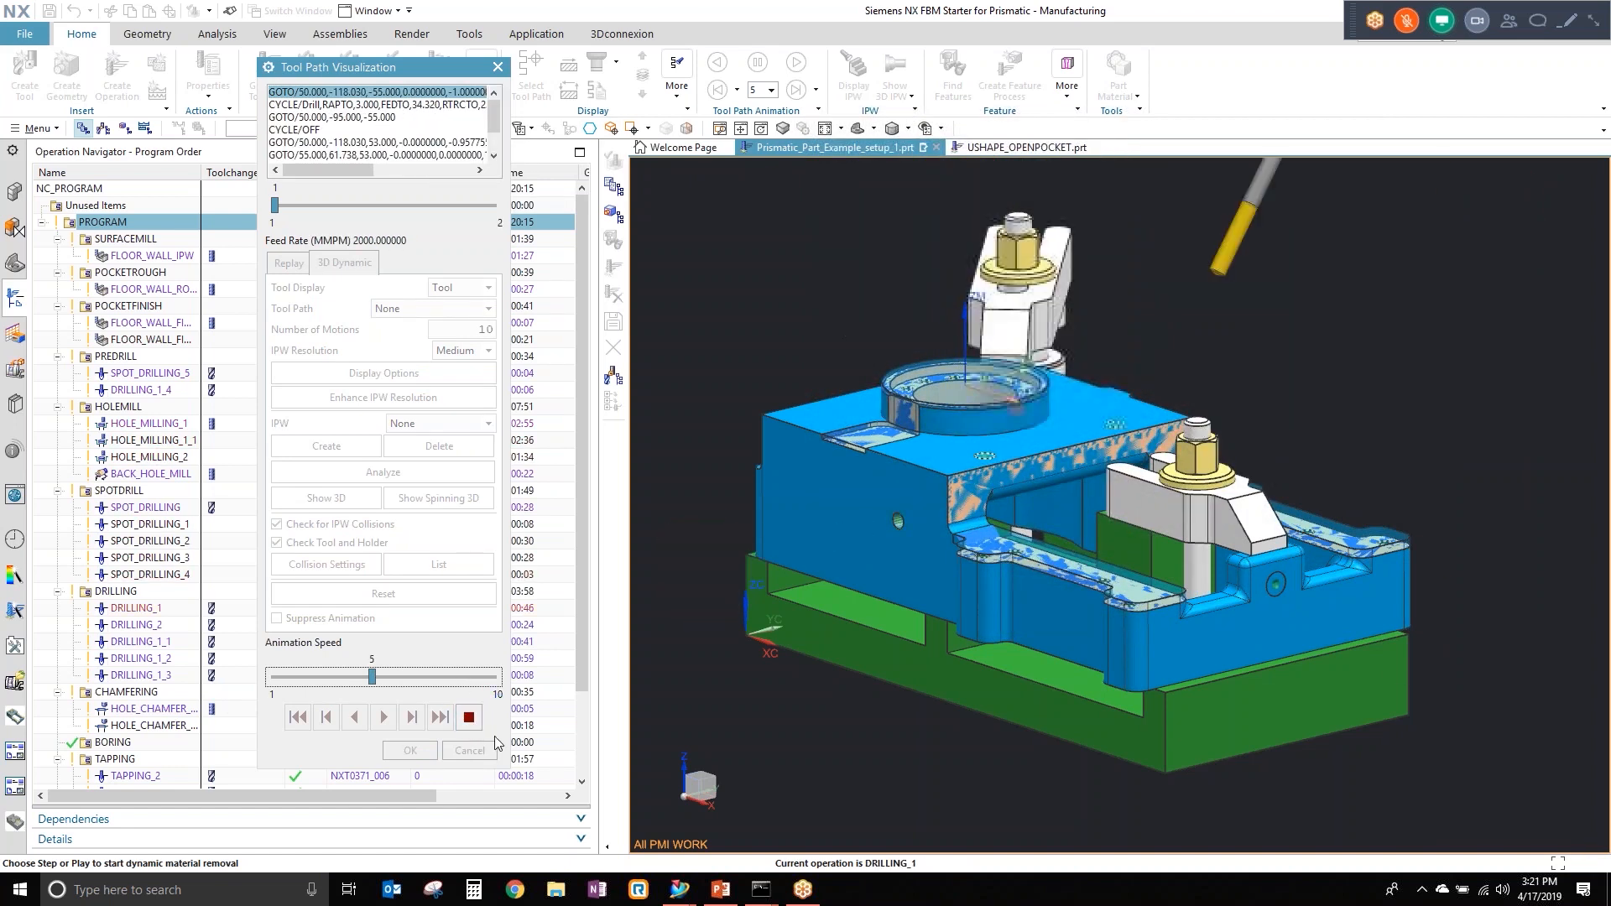
click(410, 750)
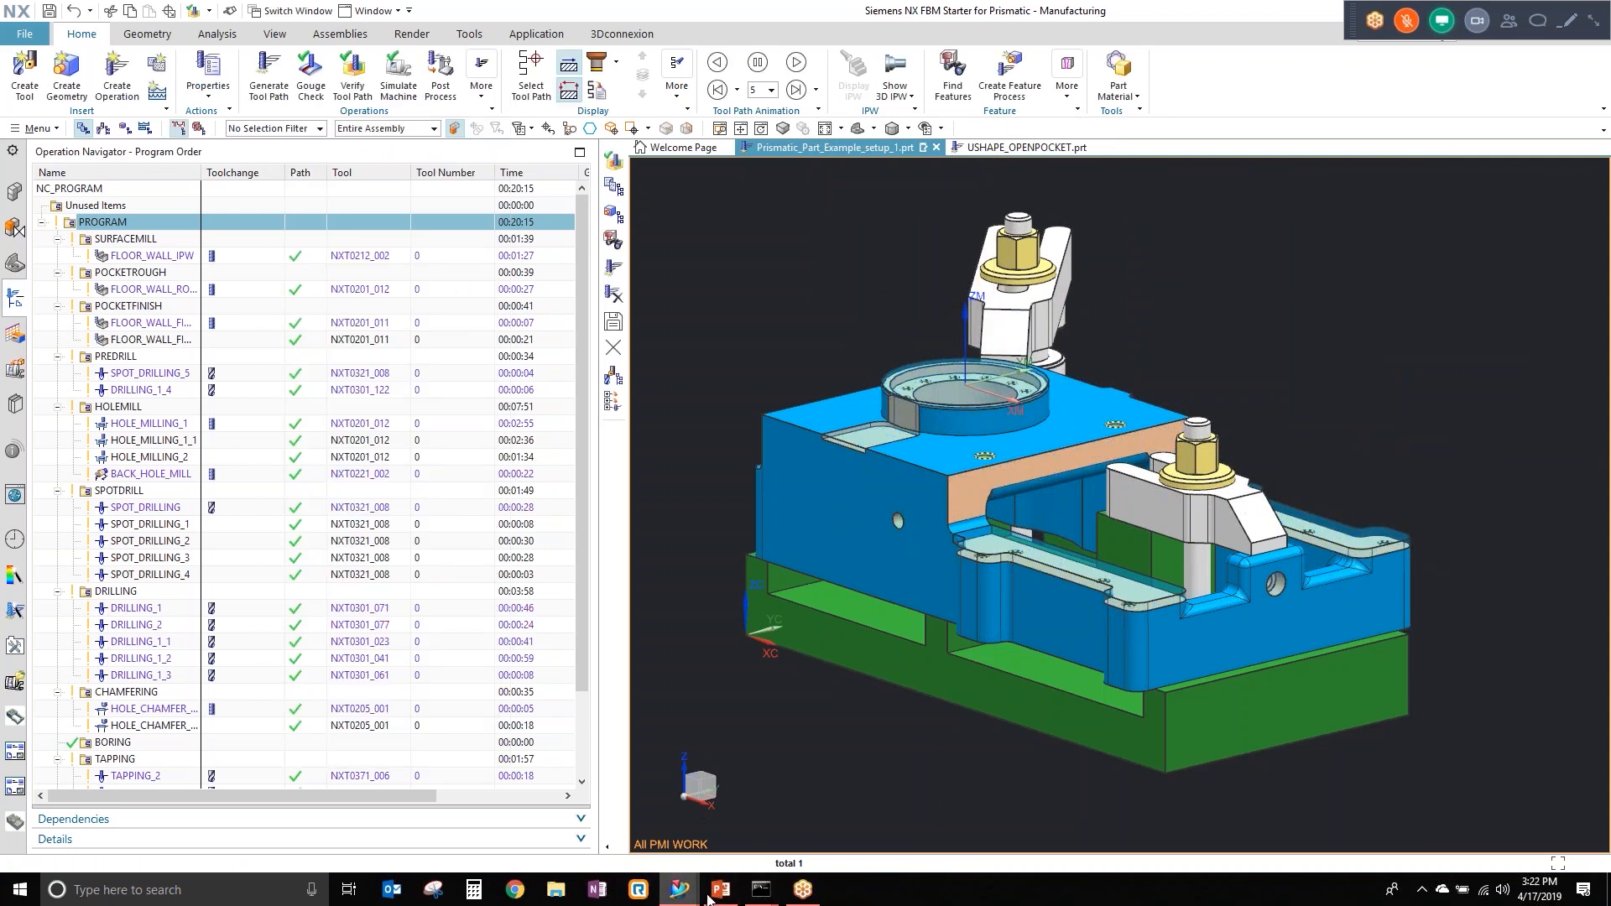
Step: Switch to the NX FBM Starter for Mold & Die session and examine the Example_Ejector_plate_1 and Example_Ejector_plate_2 setups
mouse_move(679, 893)
click(608, 852)
scroll(995, 540, down, 1)
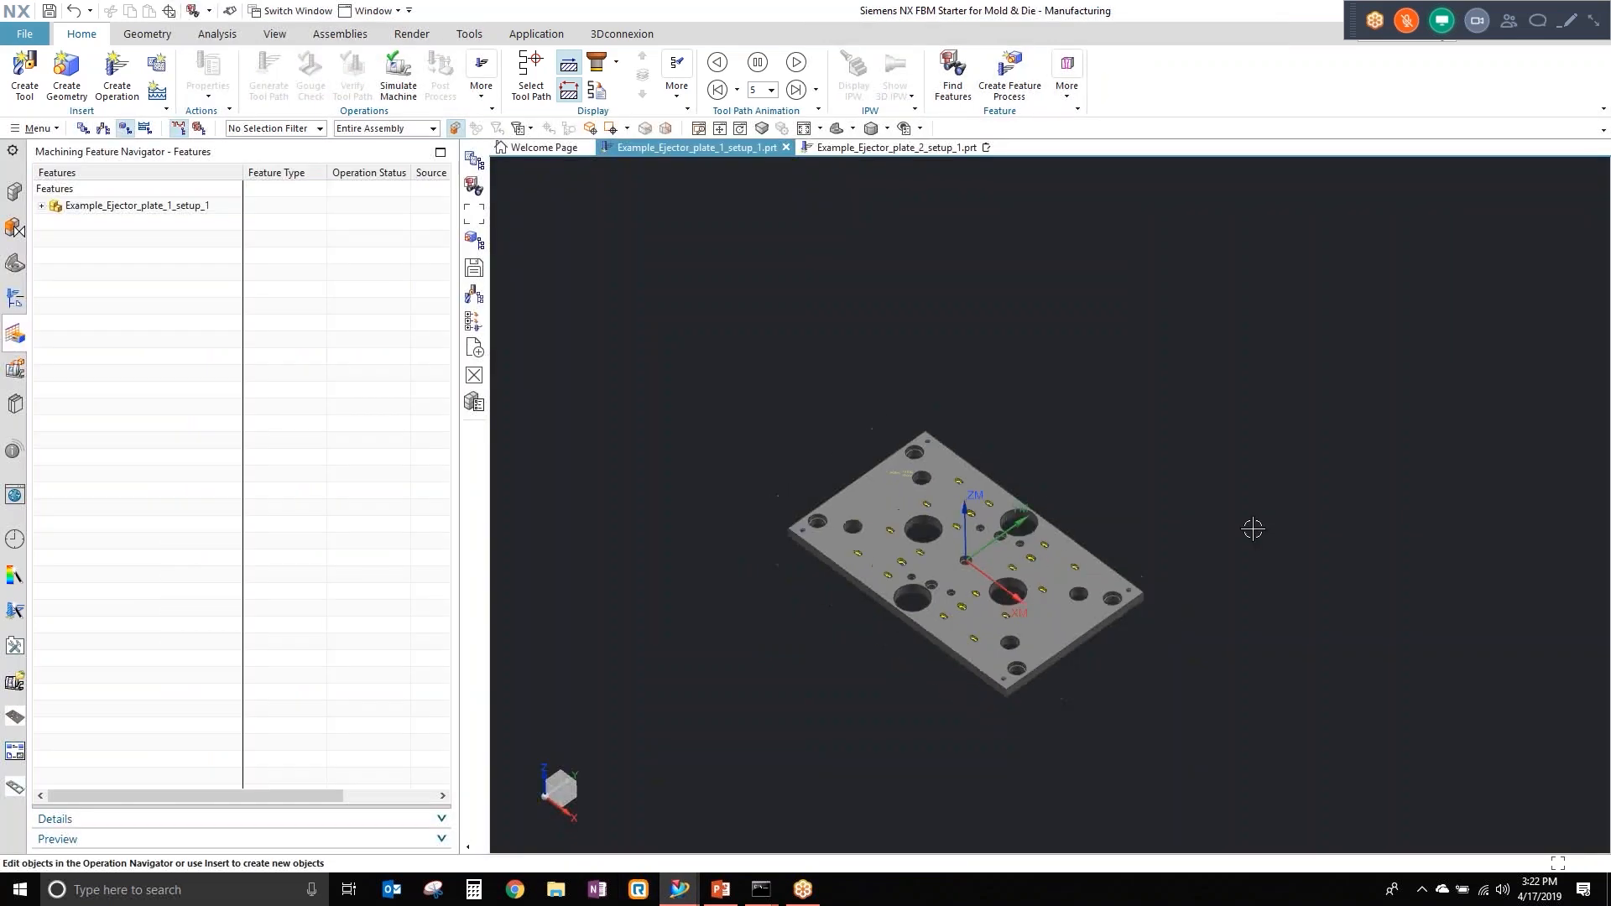
middle_drag(1195, 575, 1216, 467)
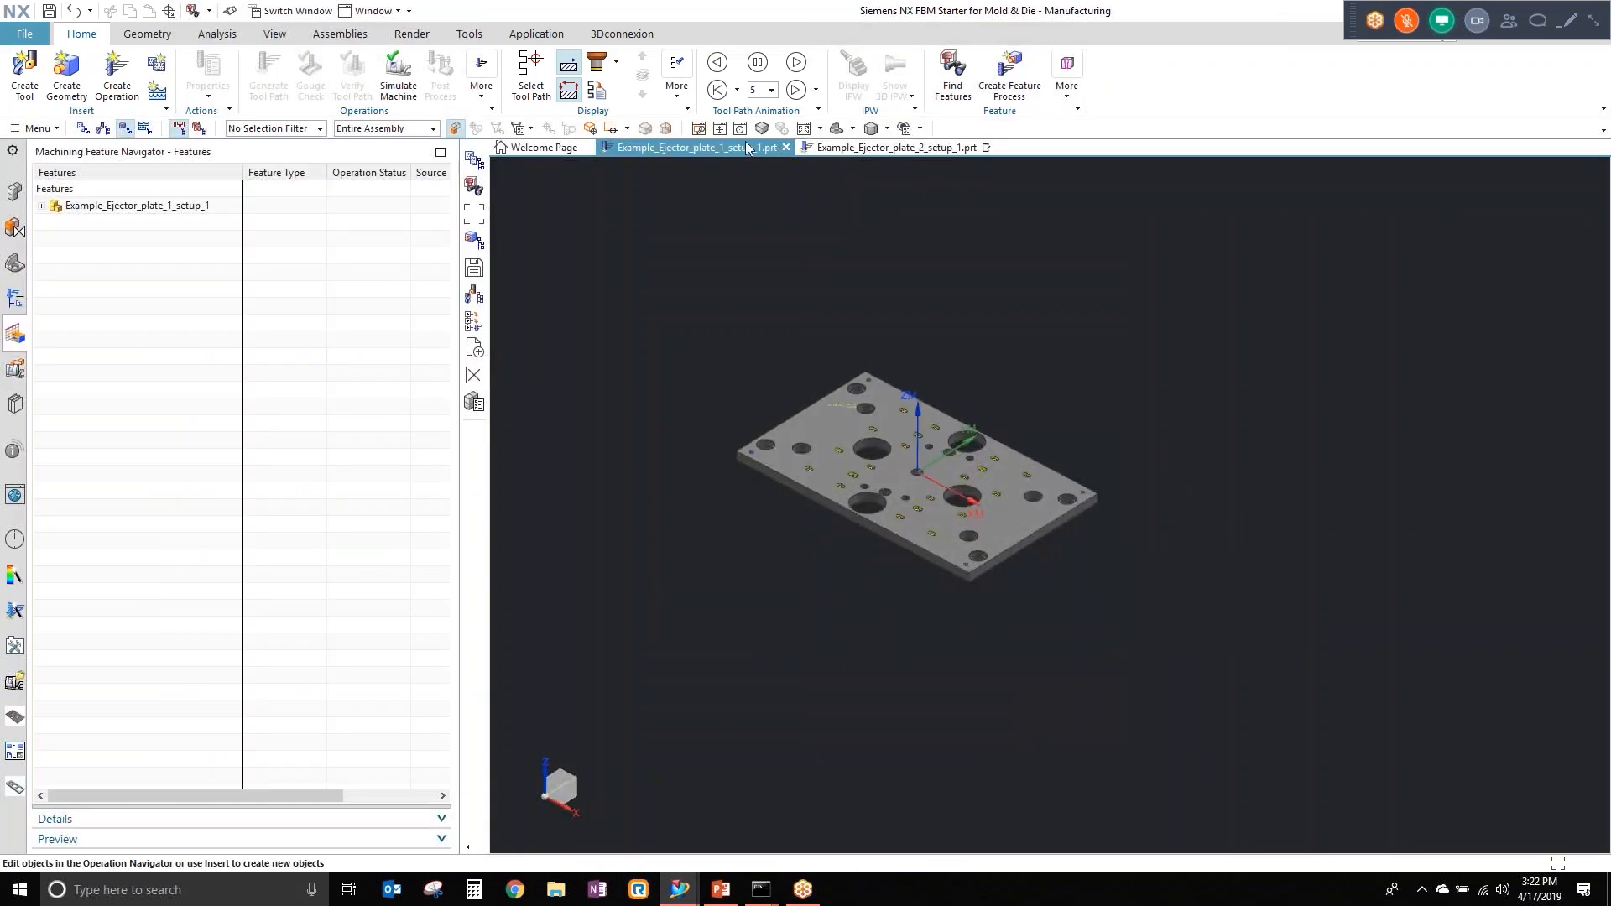
click(943, 149)
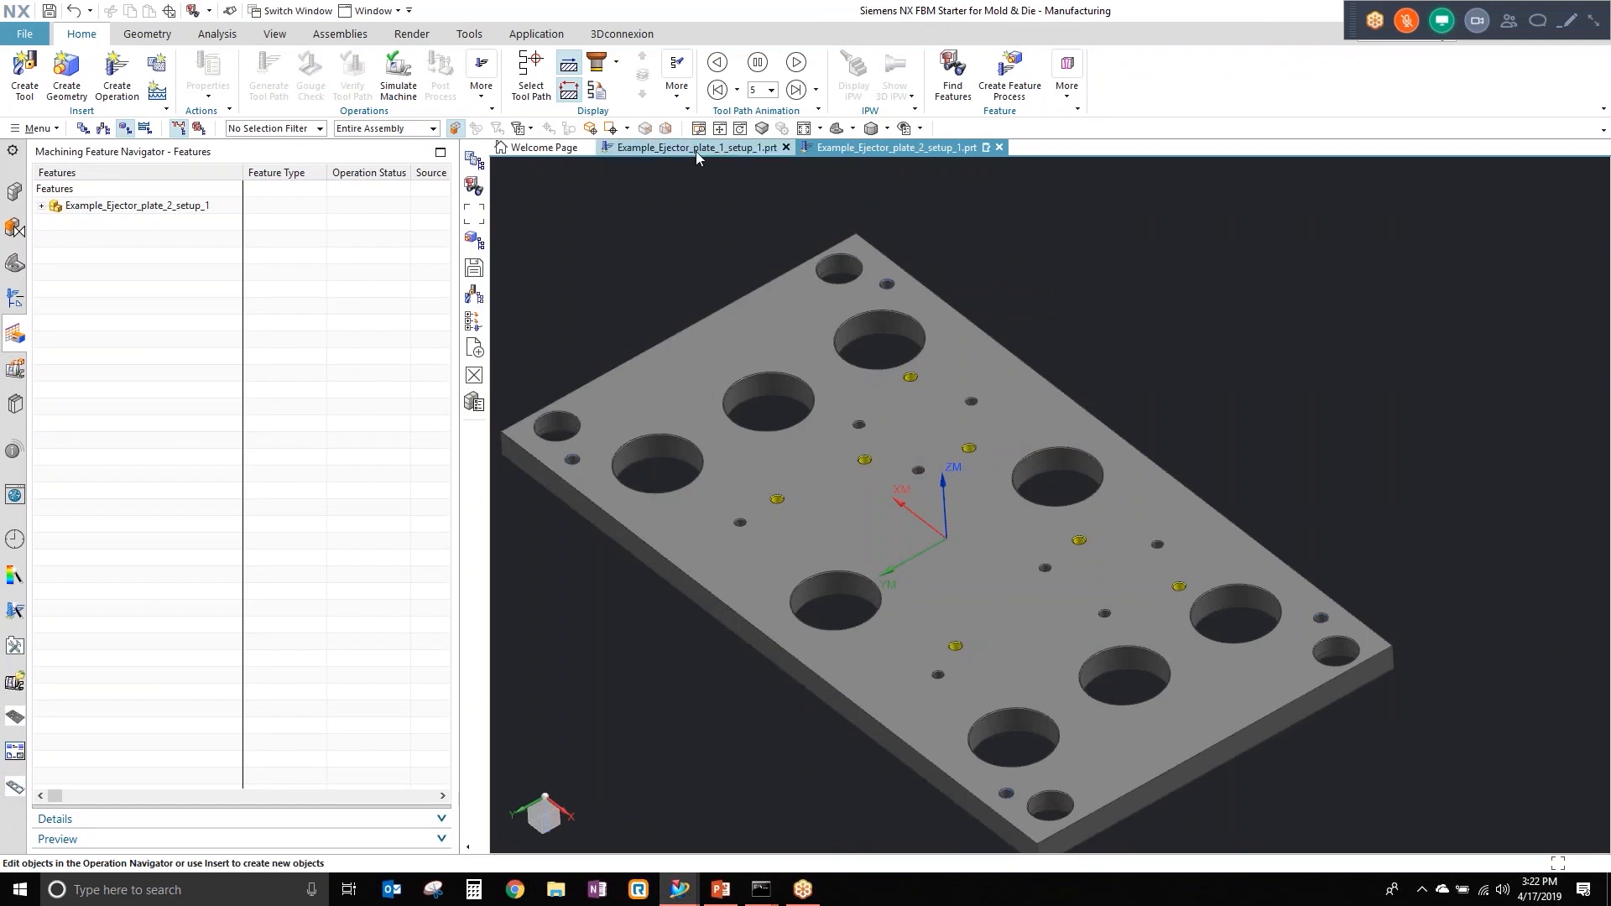
click(696, 149)
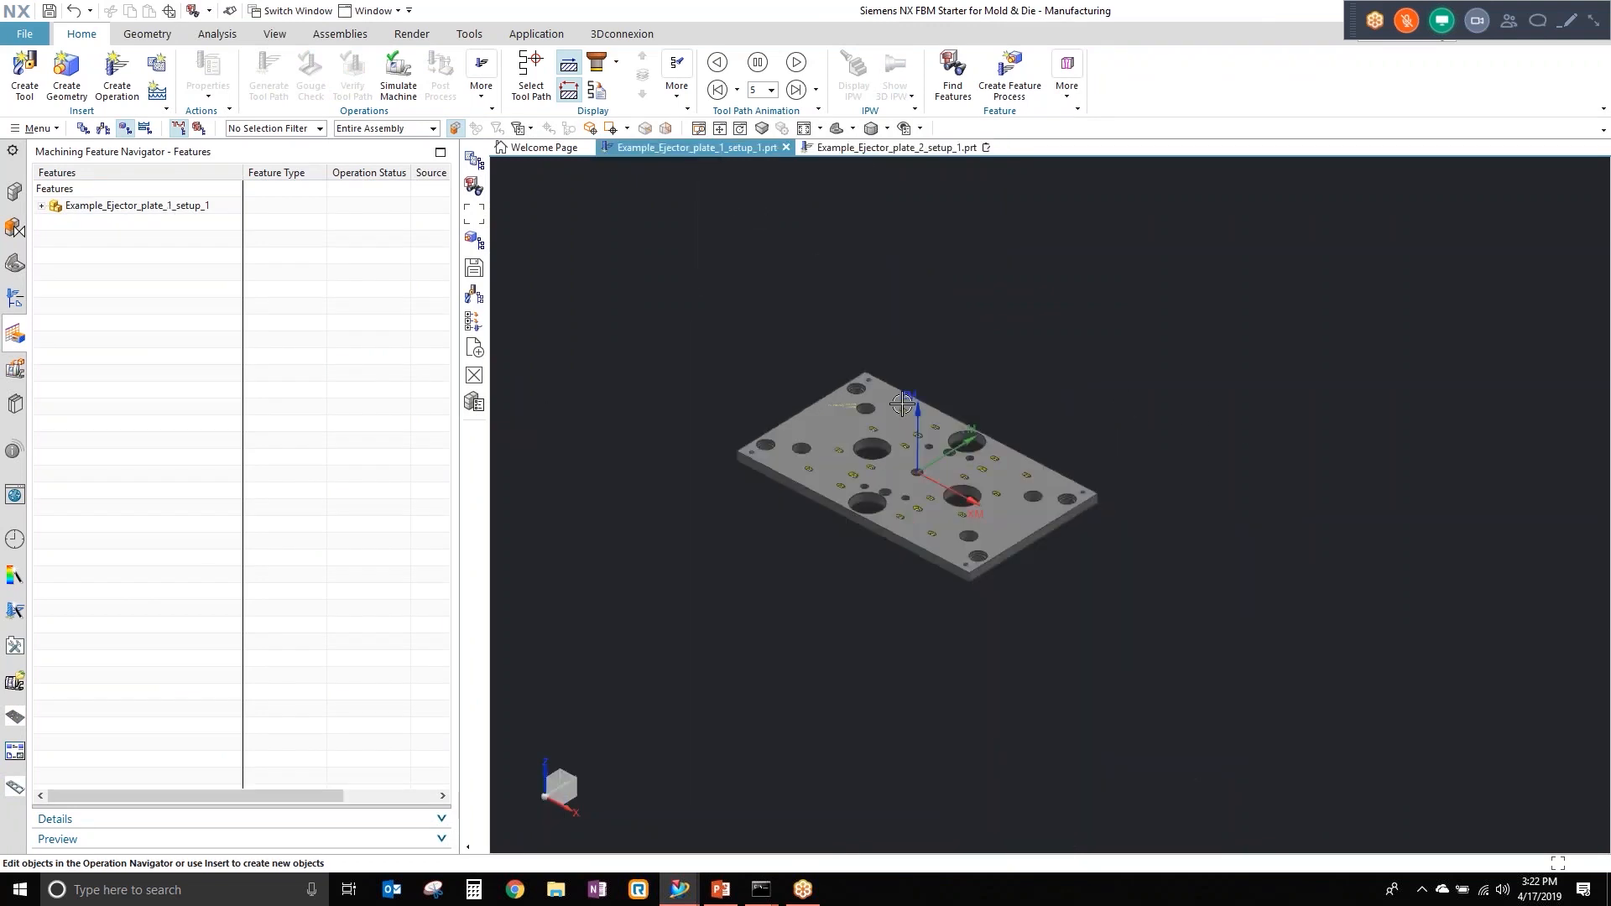
scroll(923, 399, up, 3)
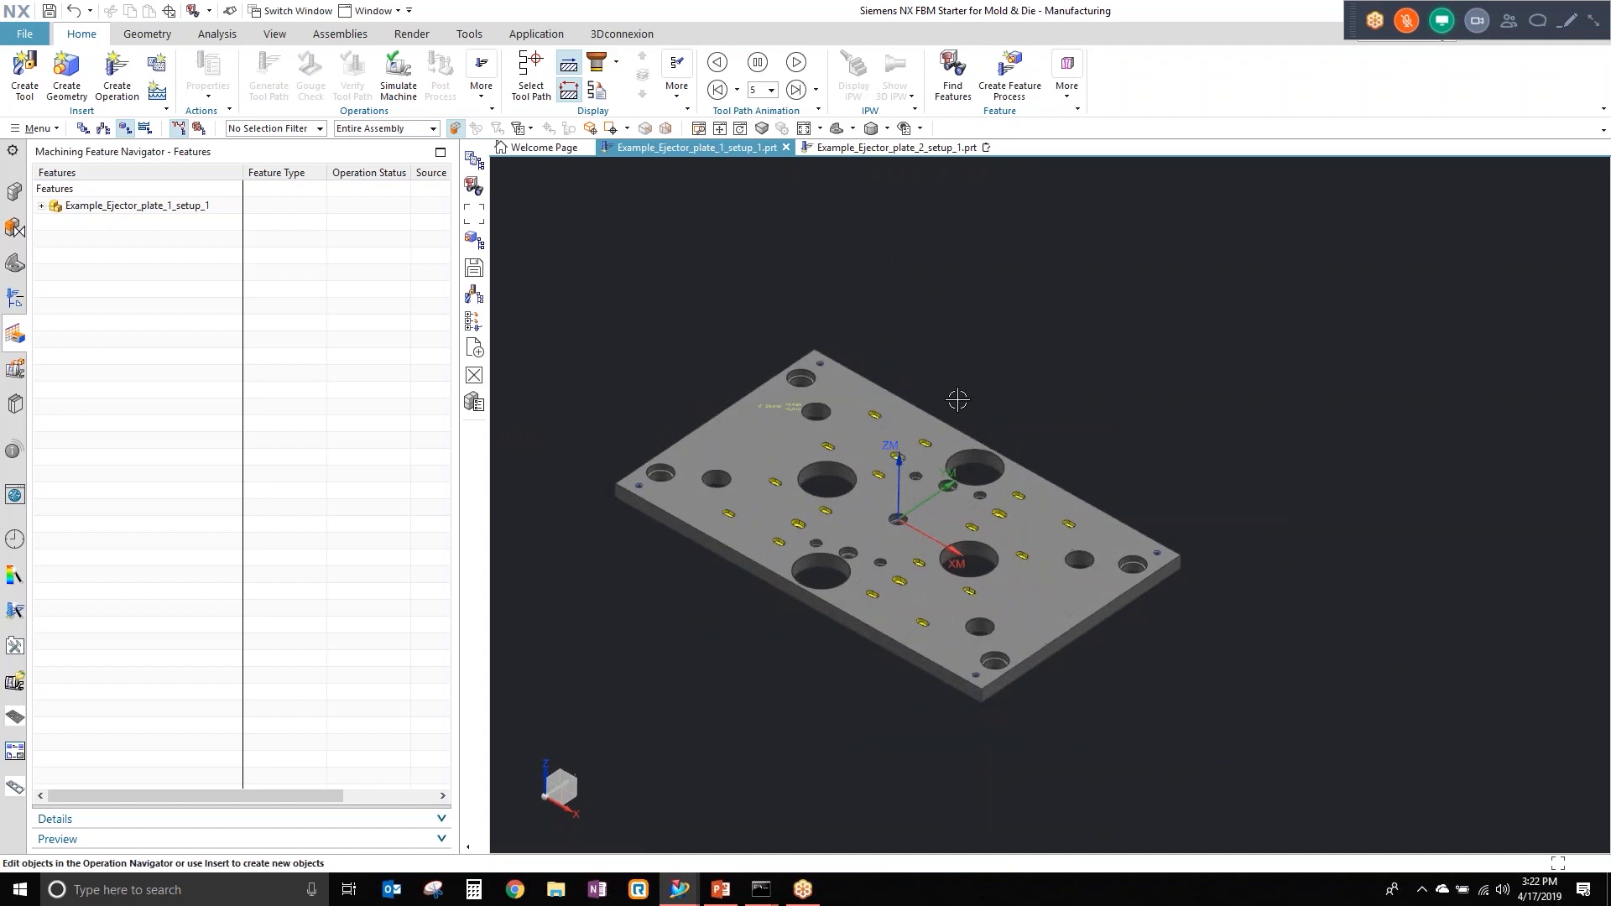
Step: Run Parametric Recognition on the workpiece of Example_Ejector_plate_1_setup_1 with the STEPS feature types and accept the recognized features
right_click(91, 307)
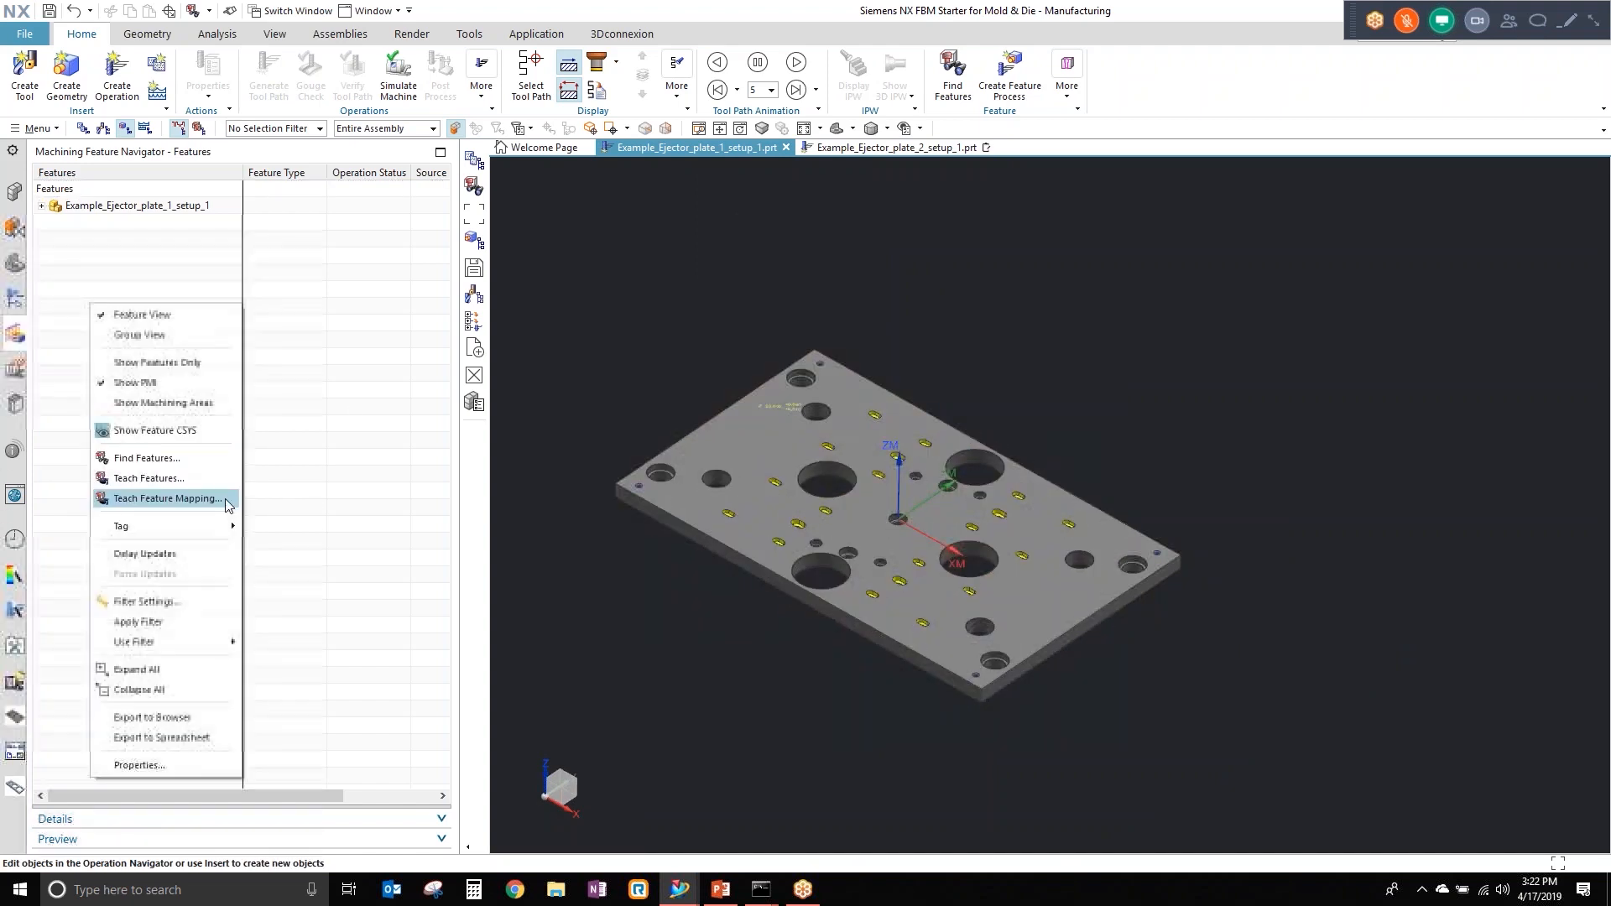
click(126, 458)
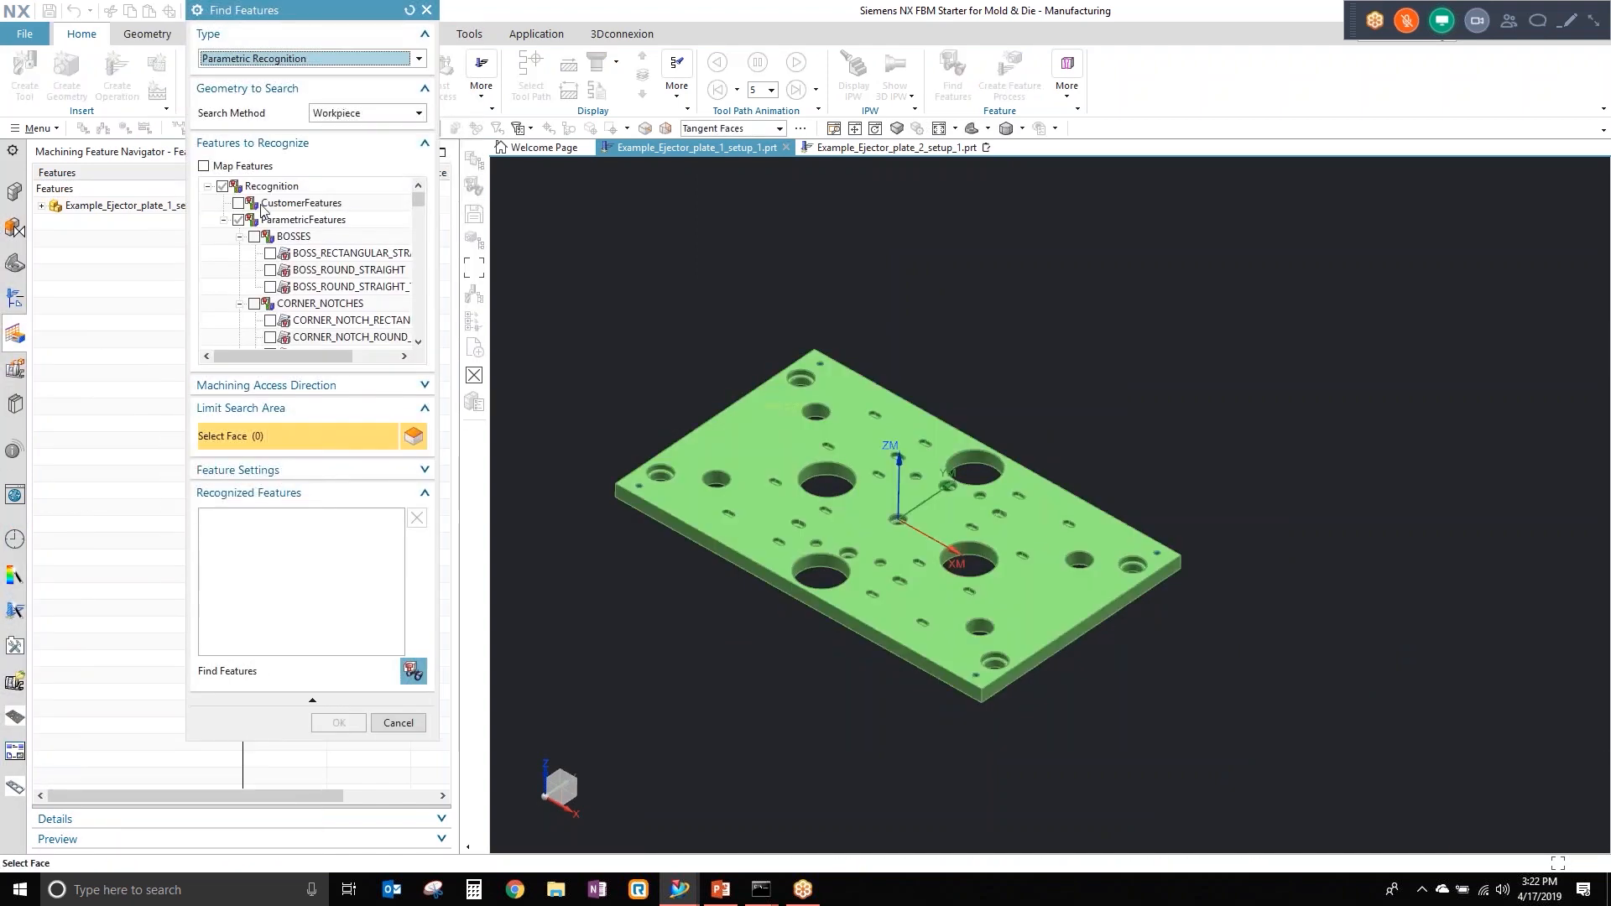
scroll(282, 316, down, 6)
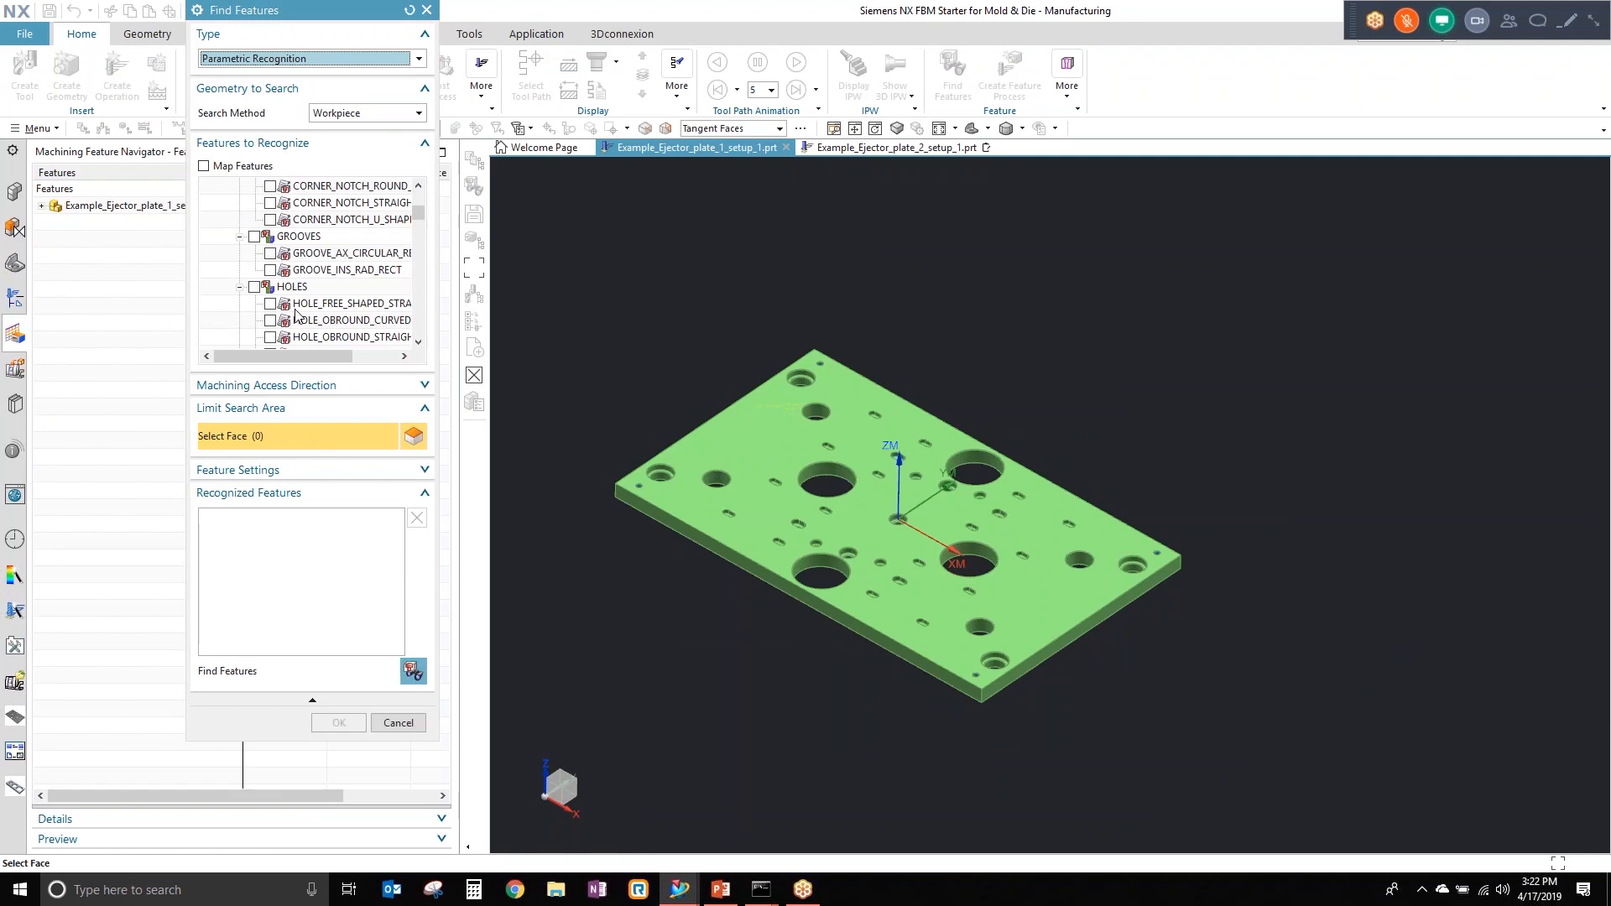
scroll(260, 311, down, 6)
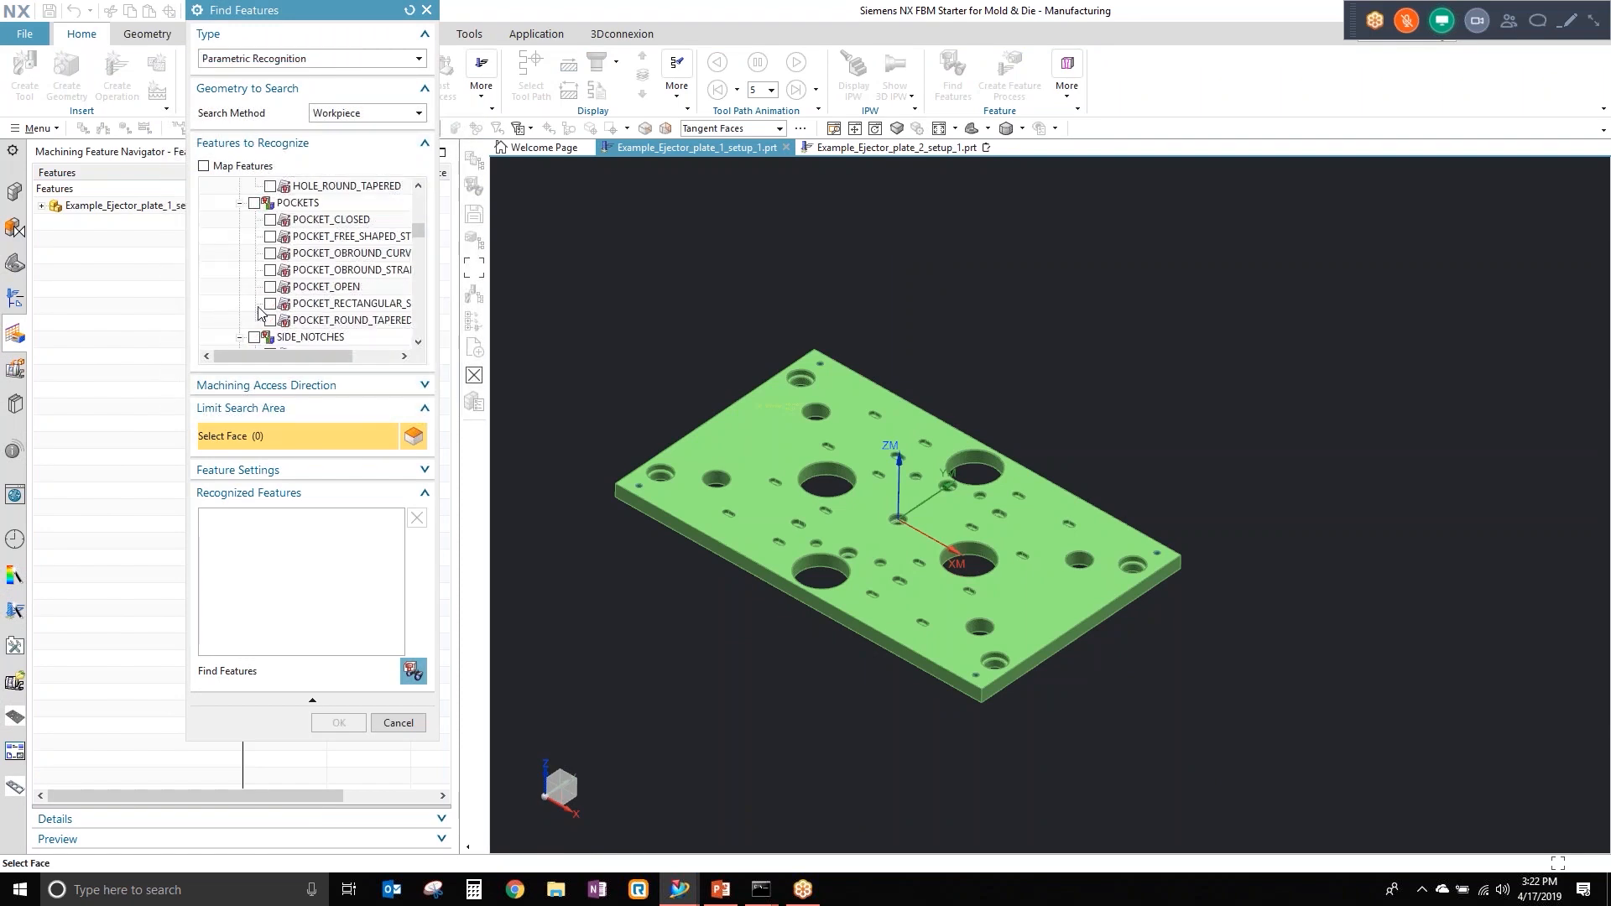
scroll(260, 310, down, 6)
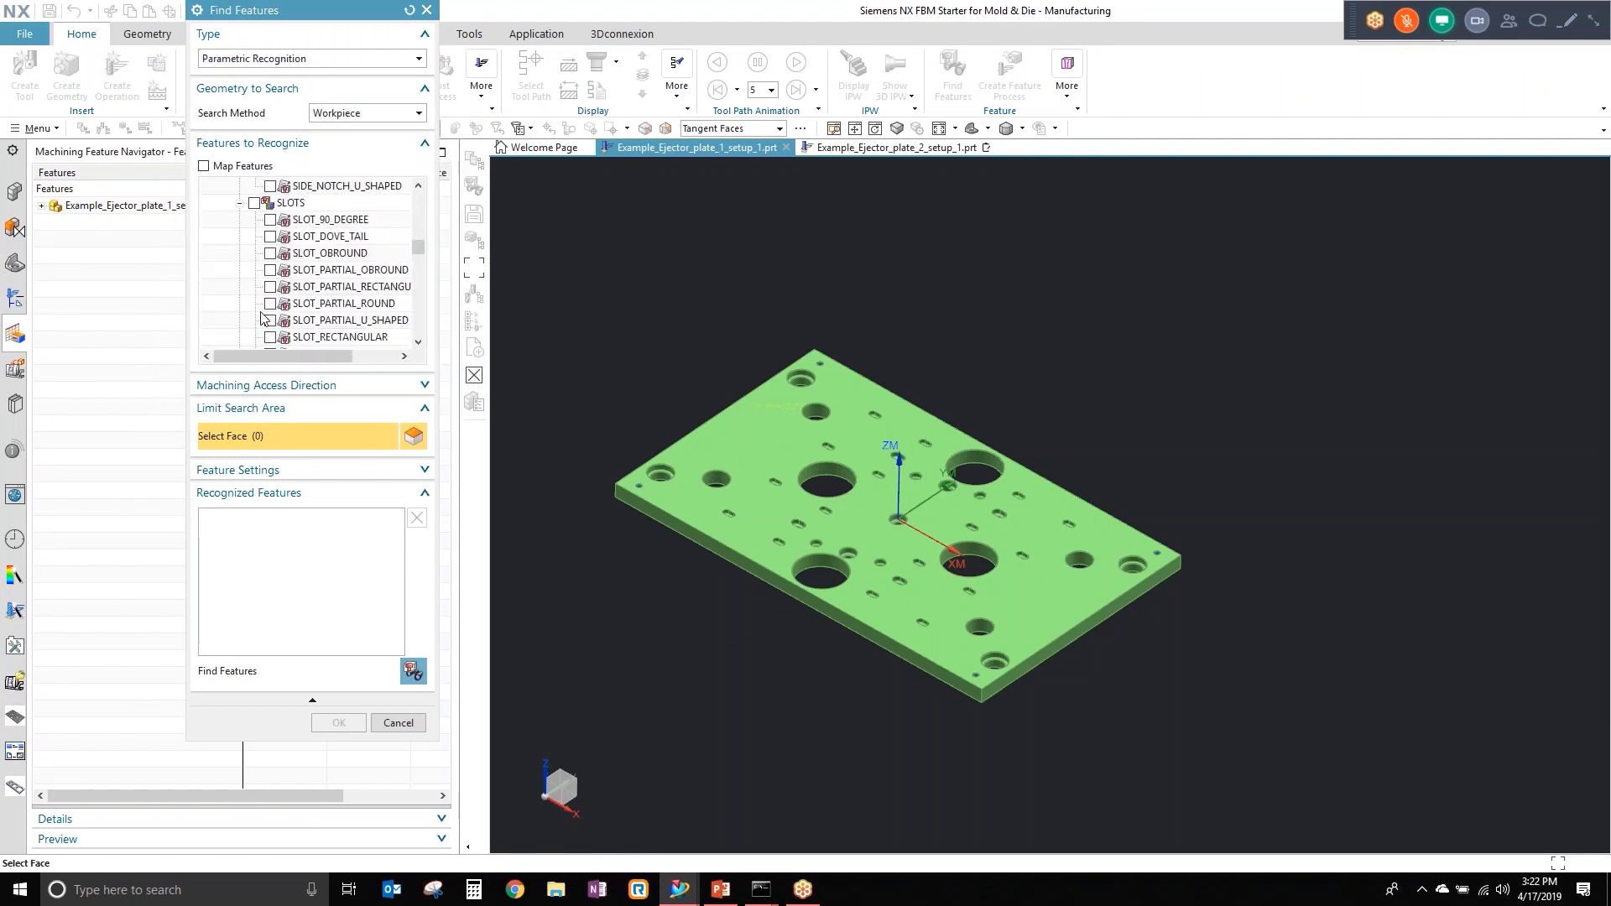
click(413, 672)
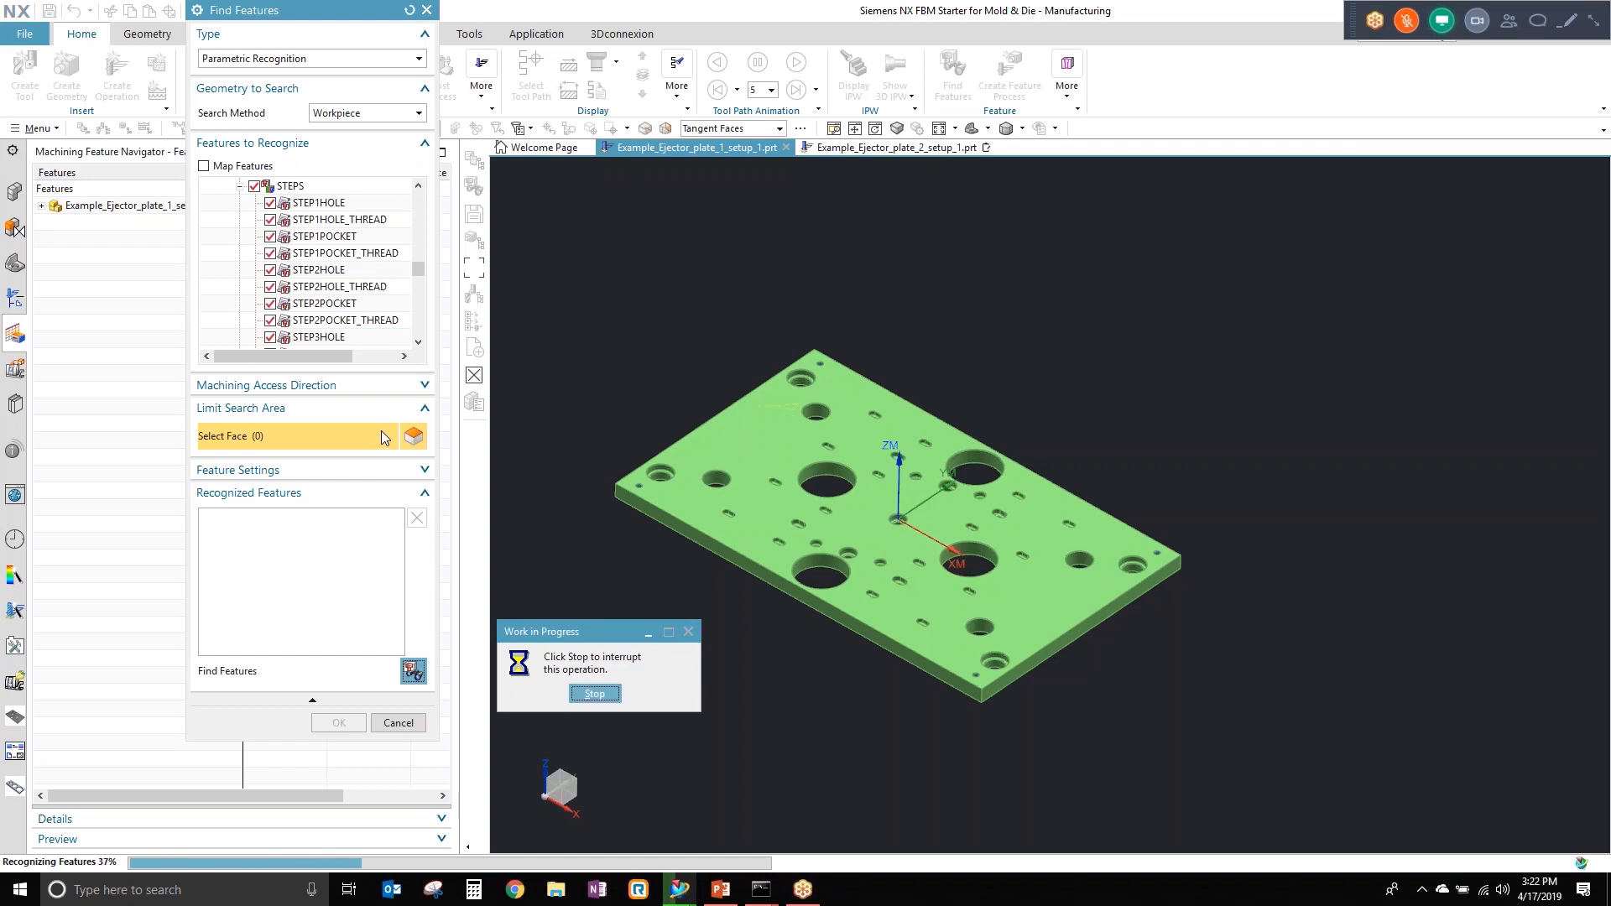
click(332, 721)
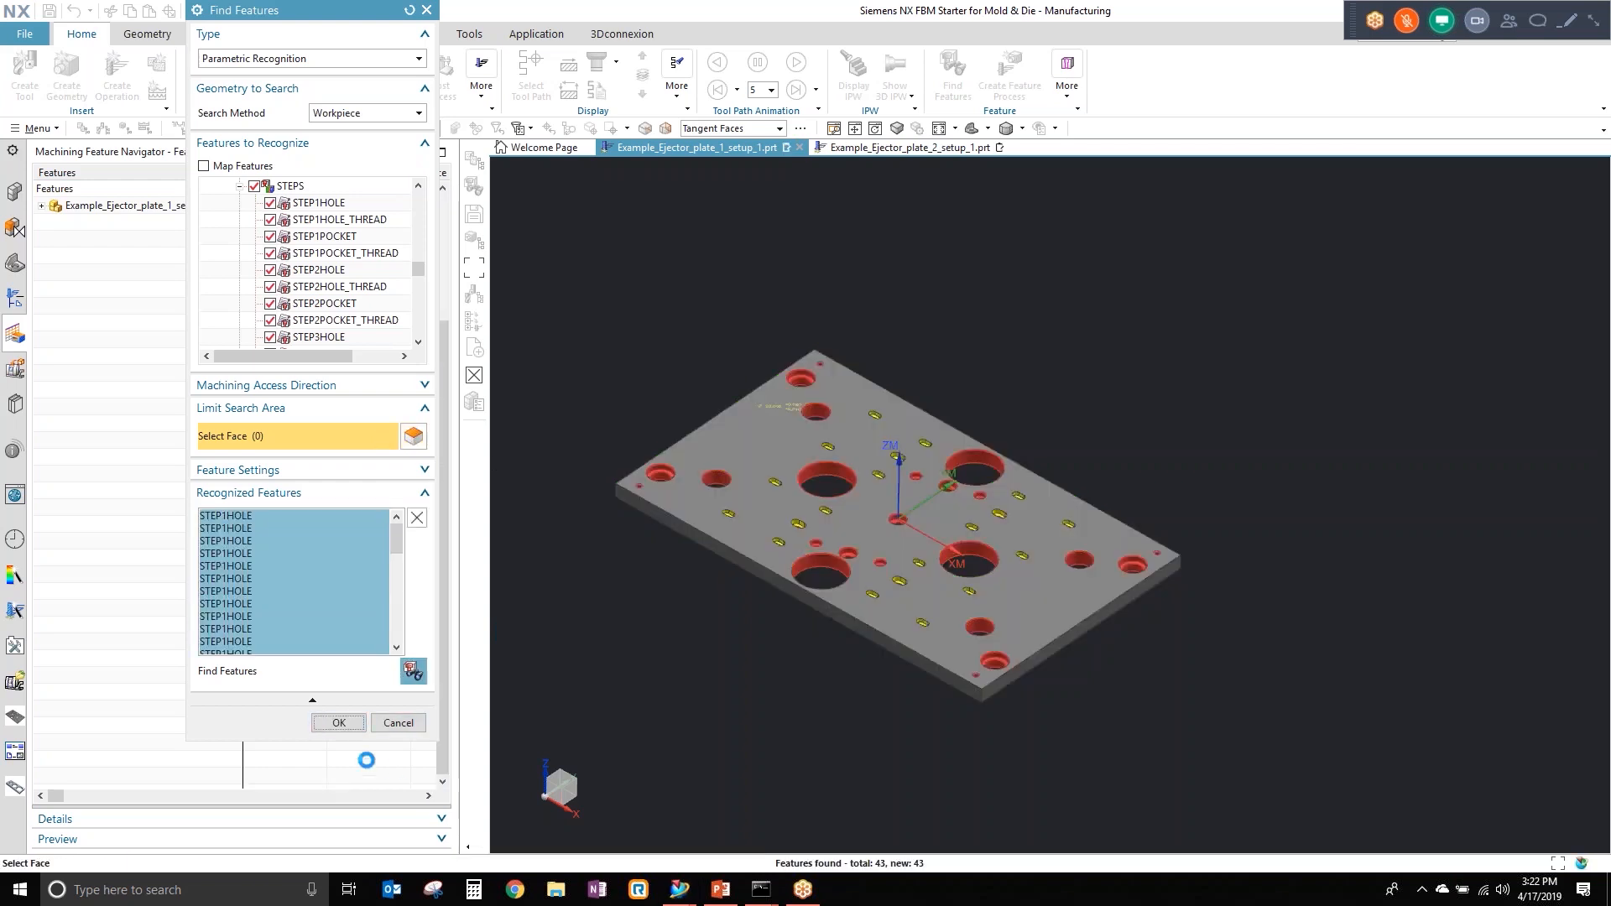
Step: Examine the recognized hole features and their access directions on the first ejector plate
scroll(289, 497, up, 1)
scroll(289, 498, down, 2)
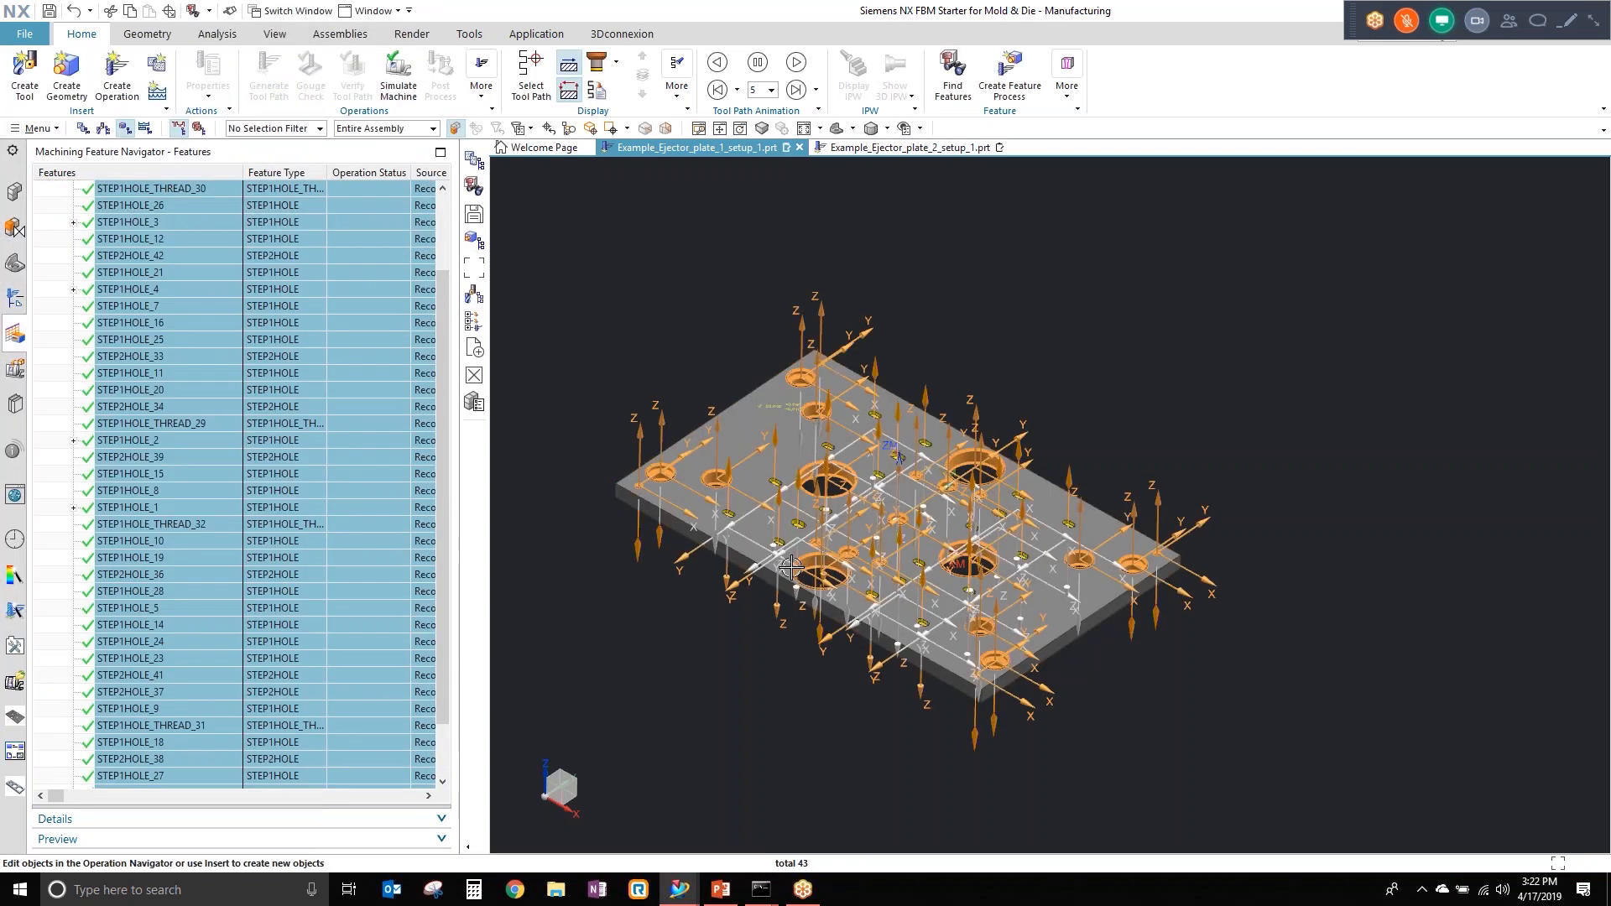
scroll(816, 567, up, 3)
shift+middle_drag(978, 545, 1088, 543)
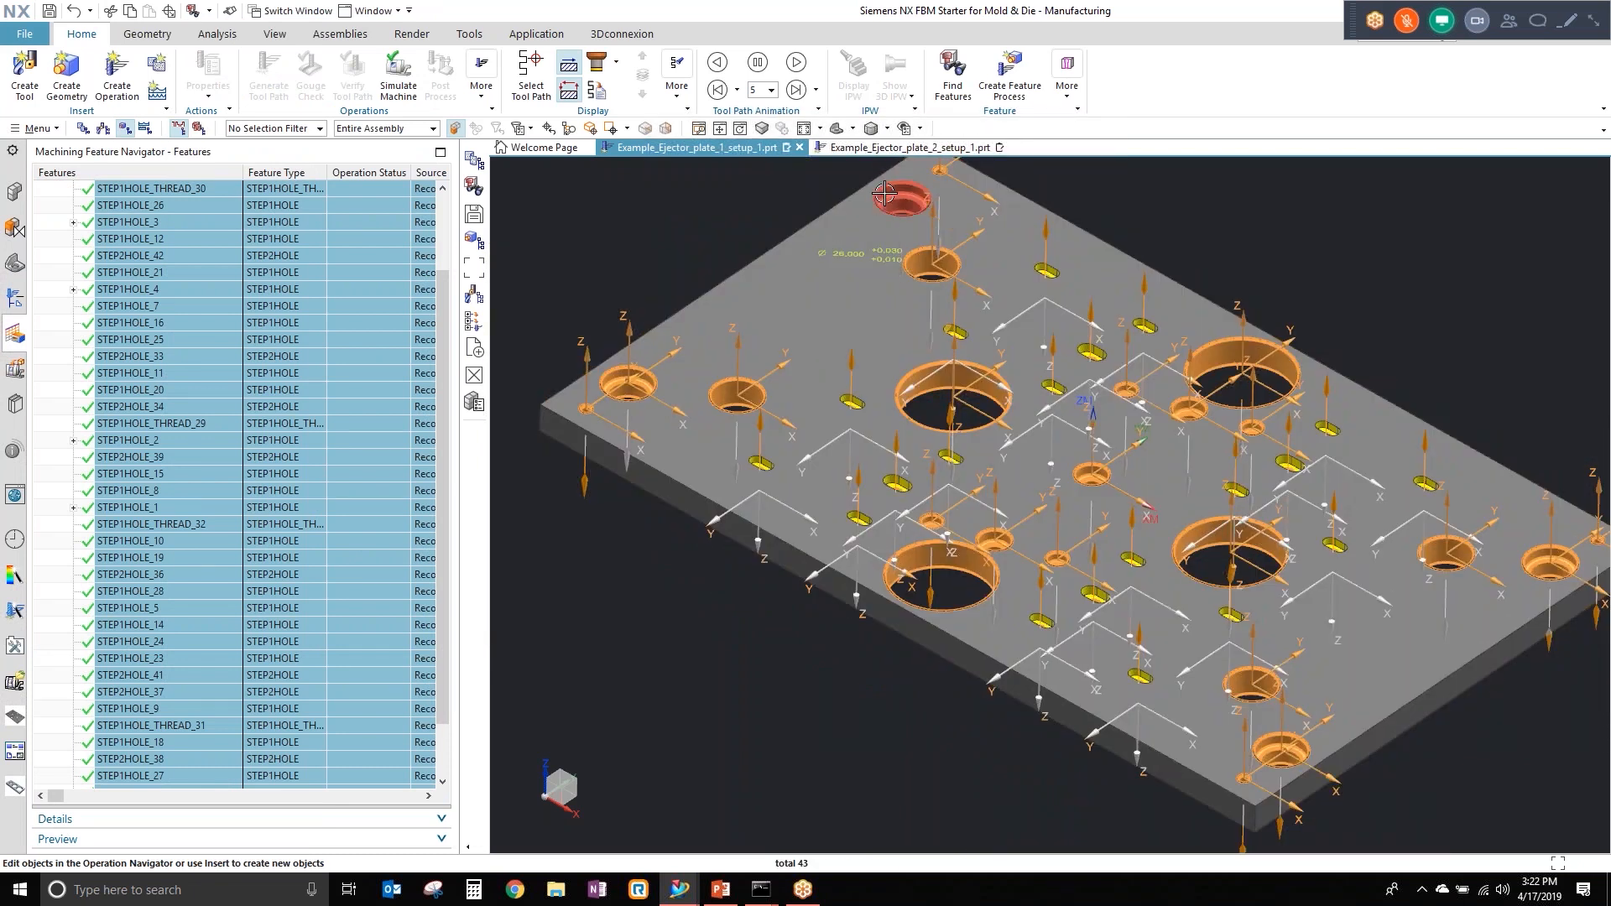
scroll(1329, 575, up, 4)
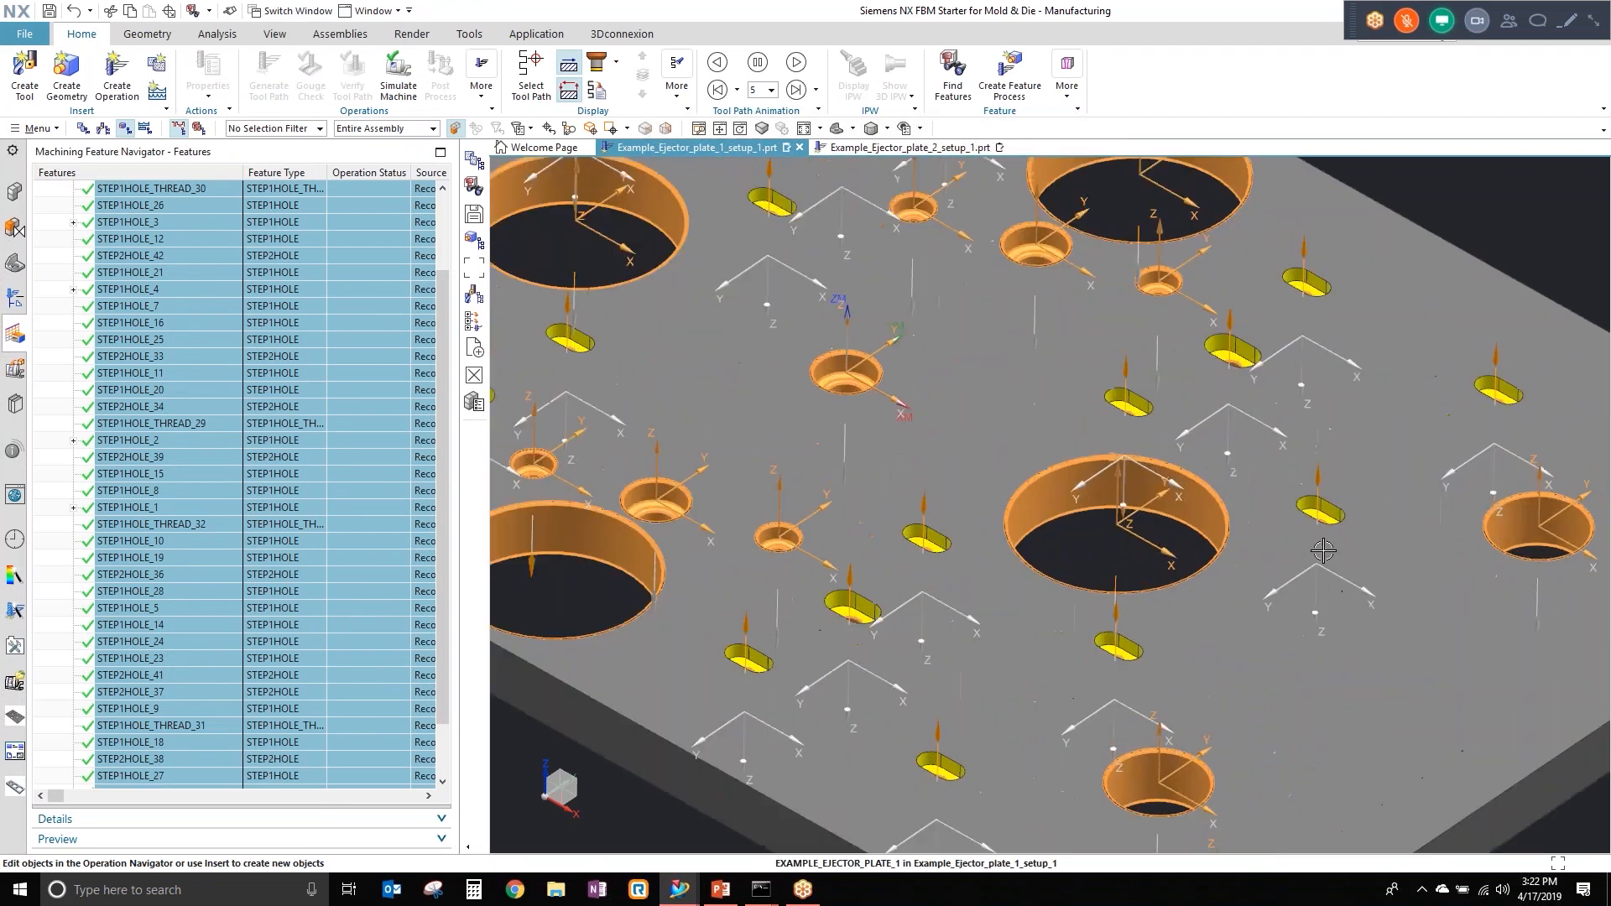
scroll(1323, 505, down, 4)
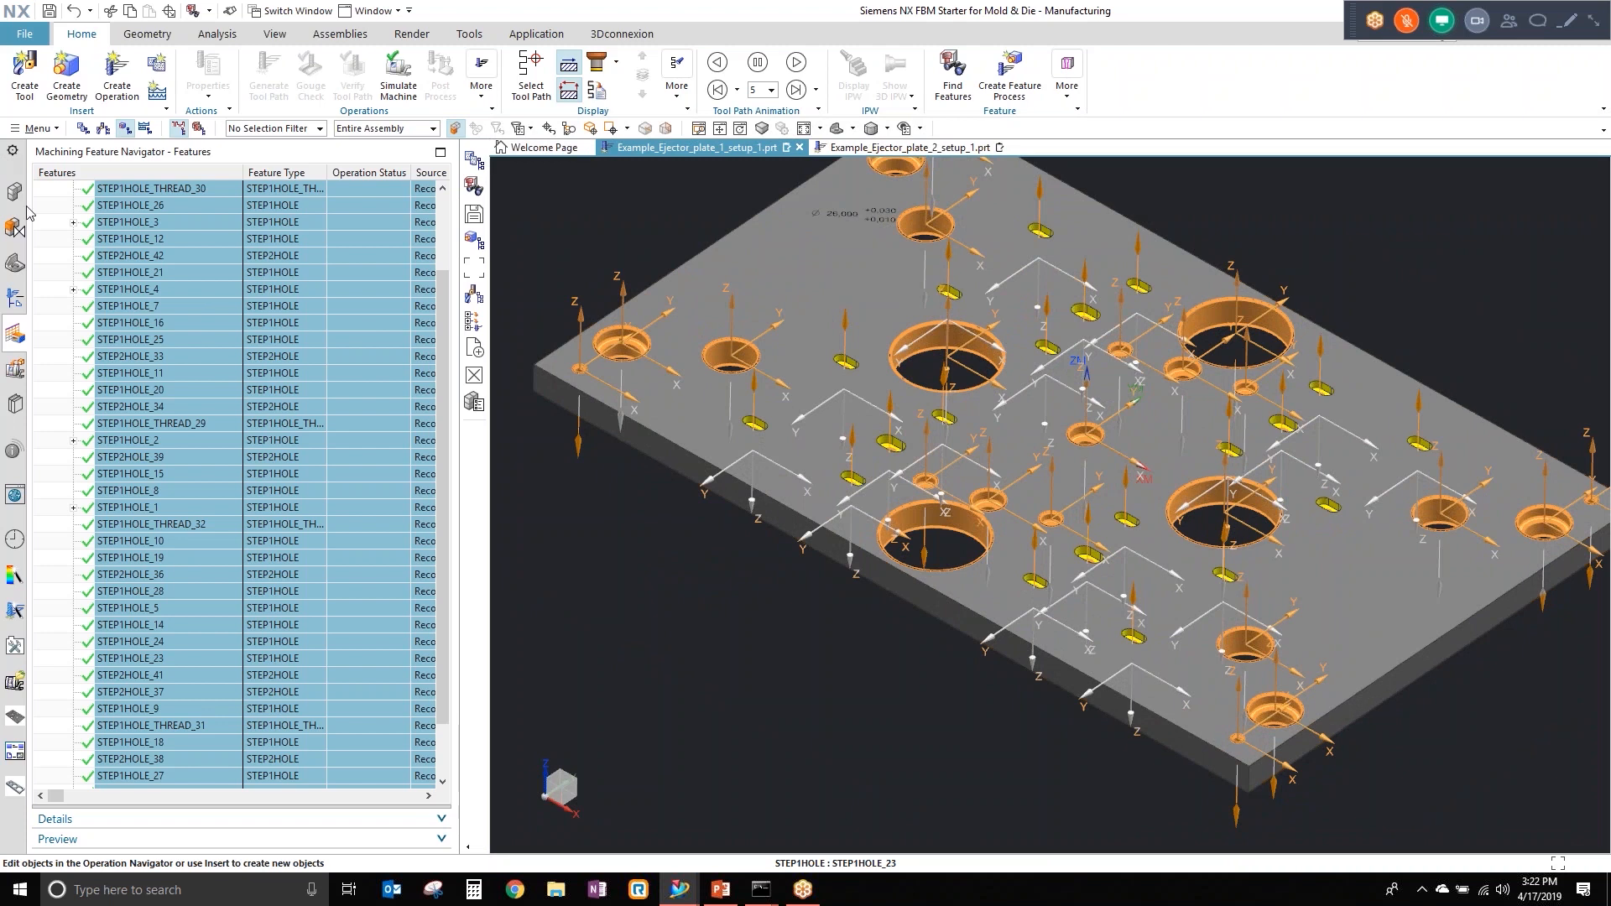
Step: Check the orientation of the MCS_BACK and MCS_FRONT coordinate systems under WORKPIECE on the first ejector plate
click(14, 299)
click(117, 256)
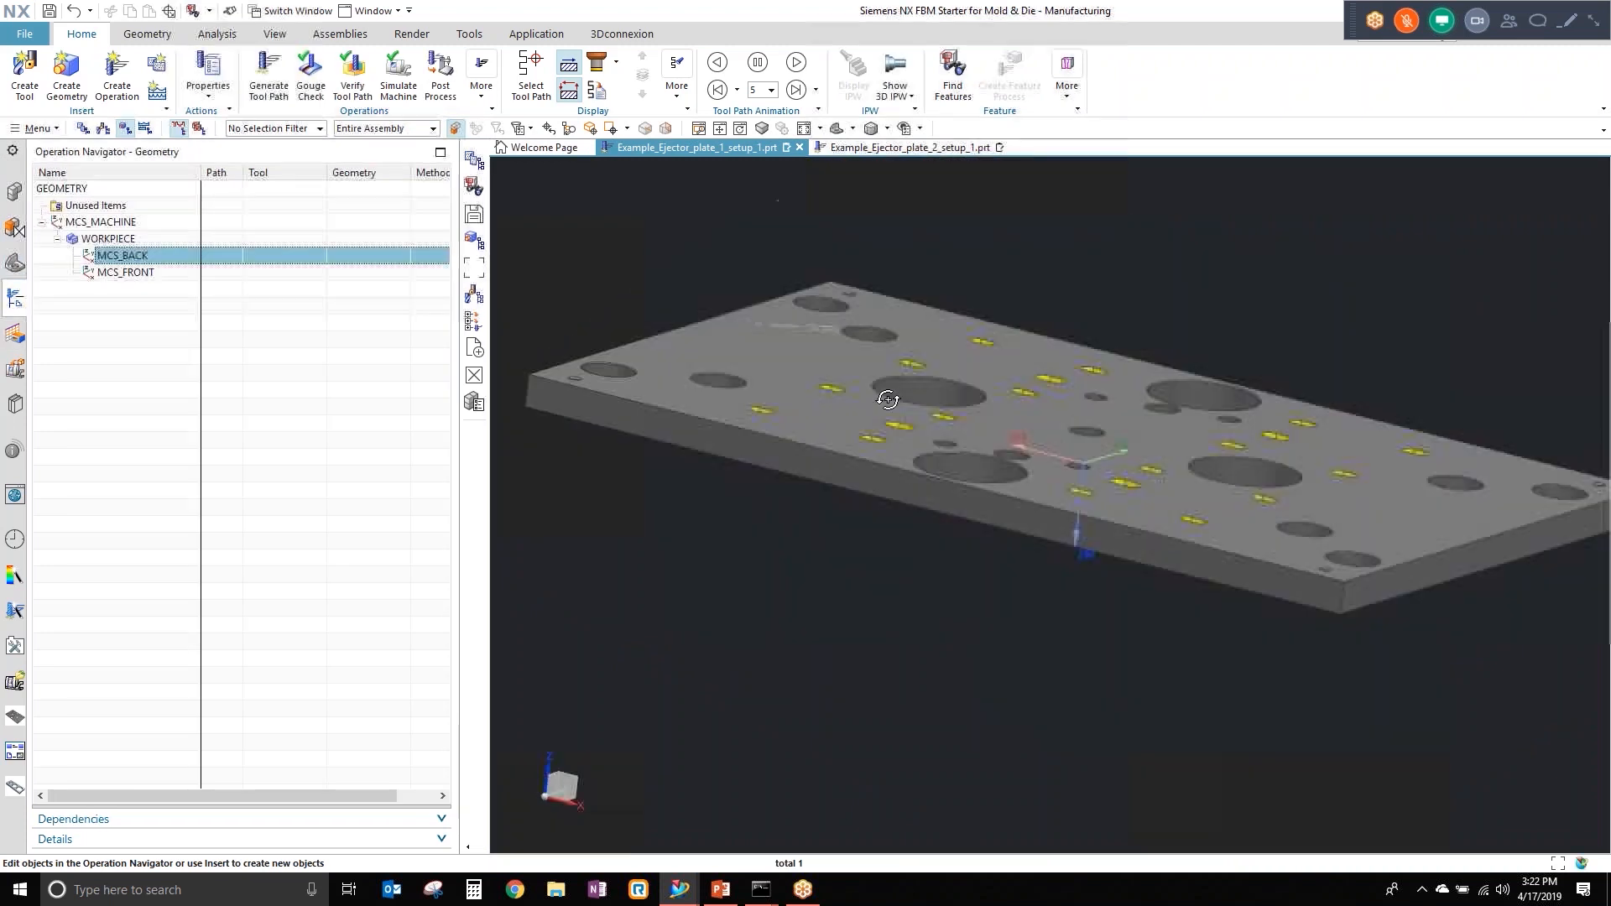
click(177, 273)
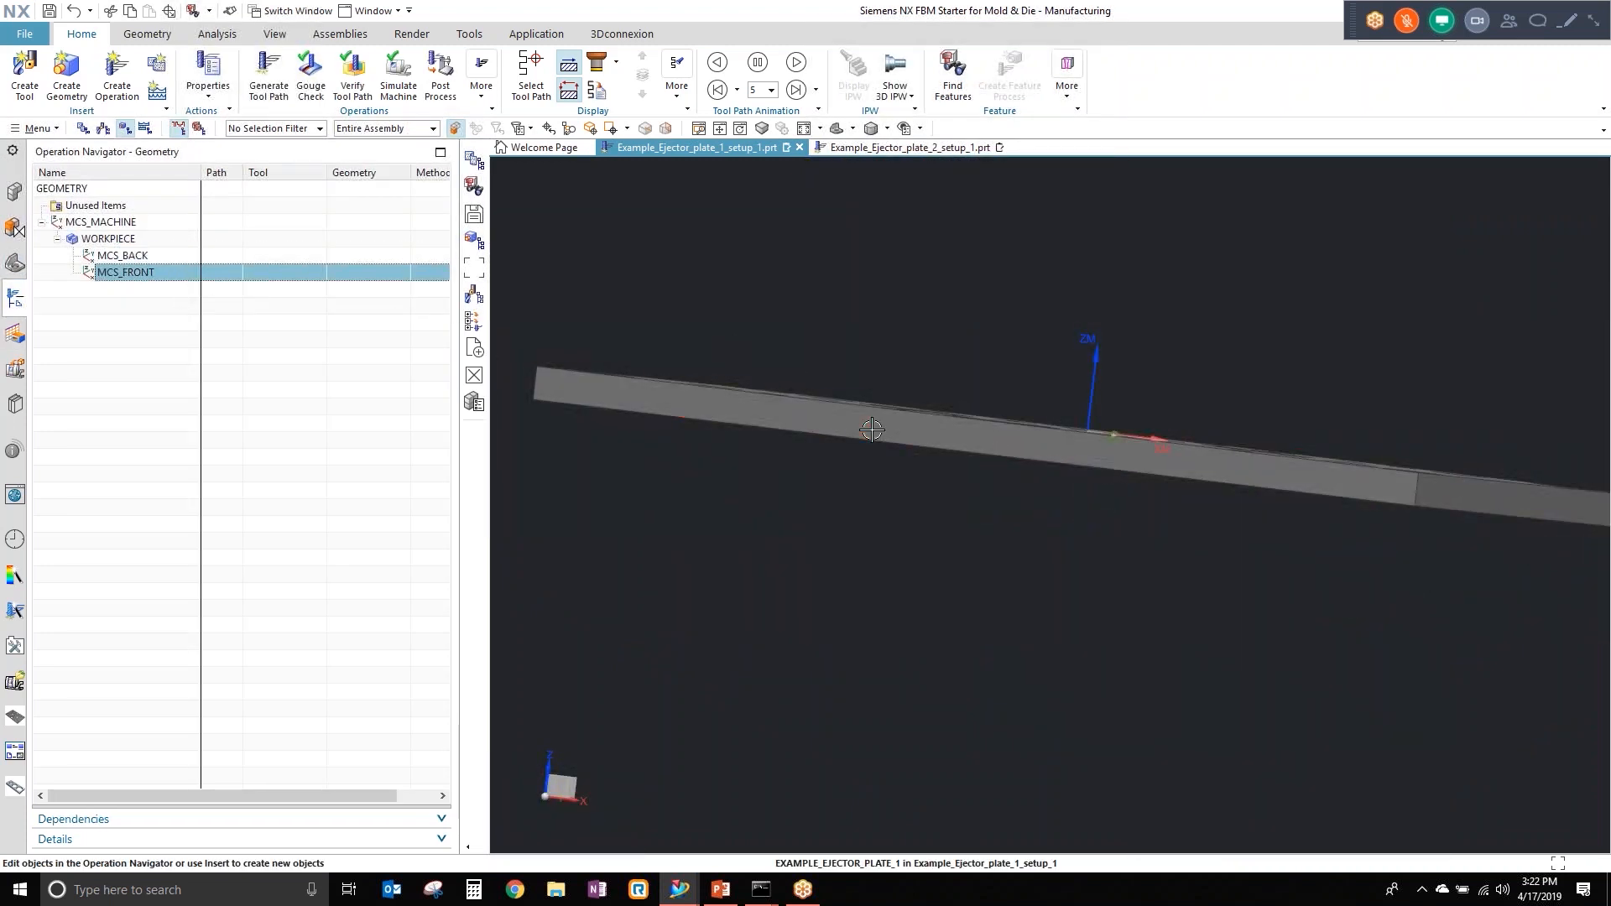
click(14, 333)
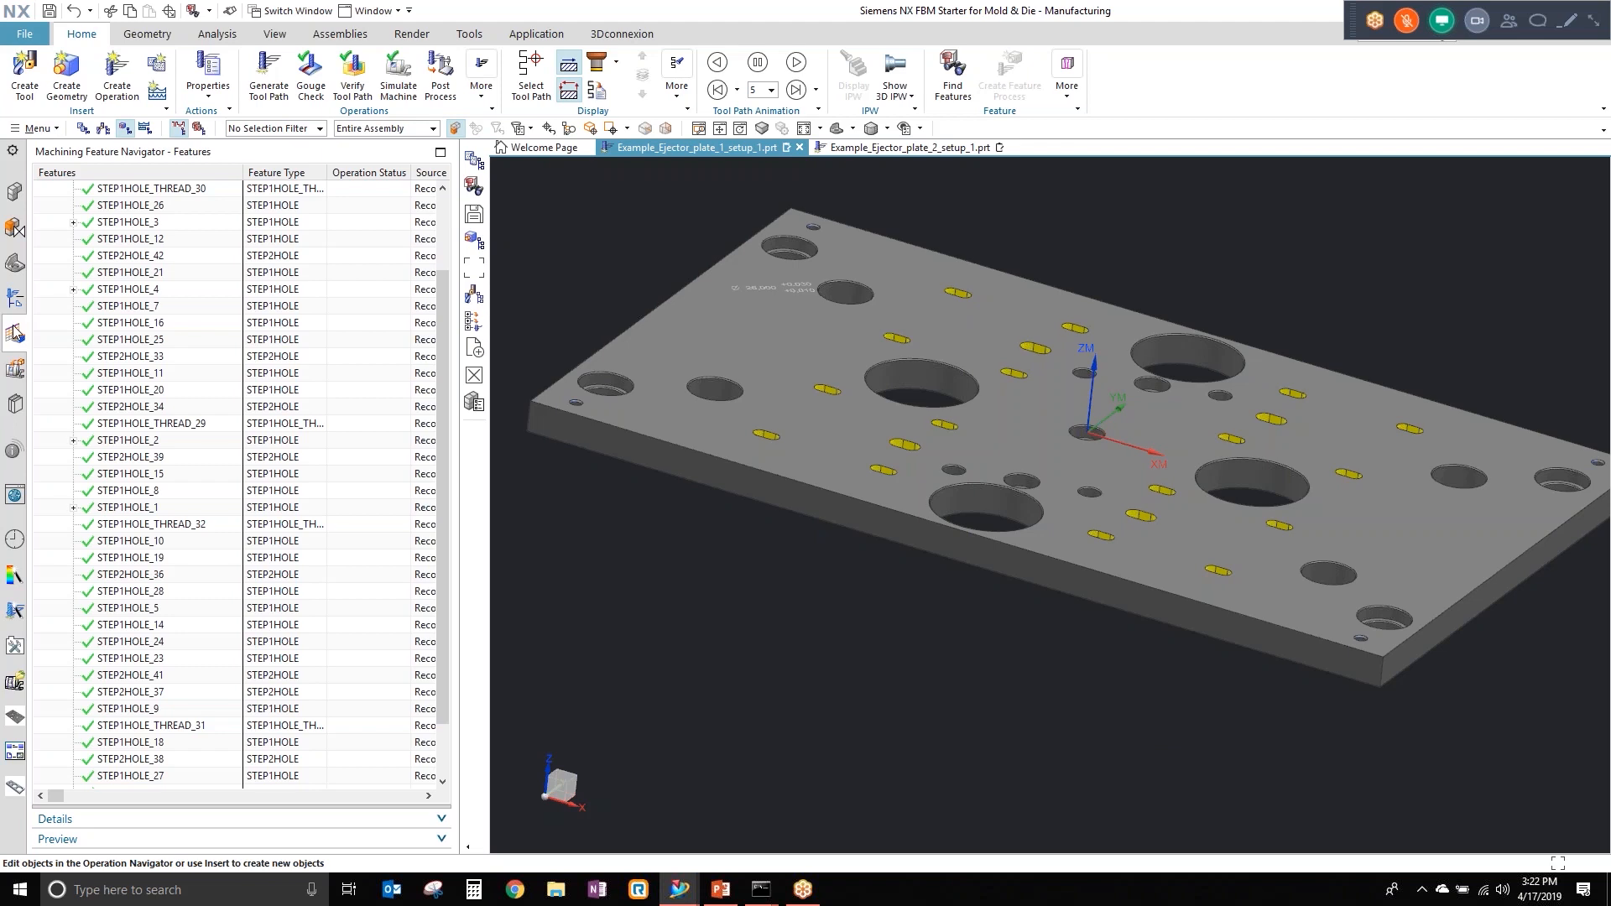
click(14, 299)
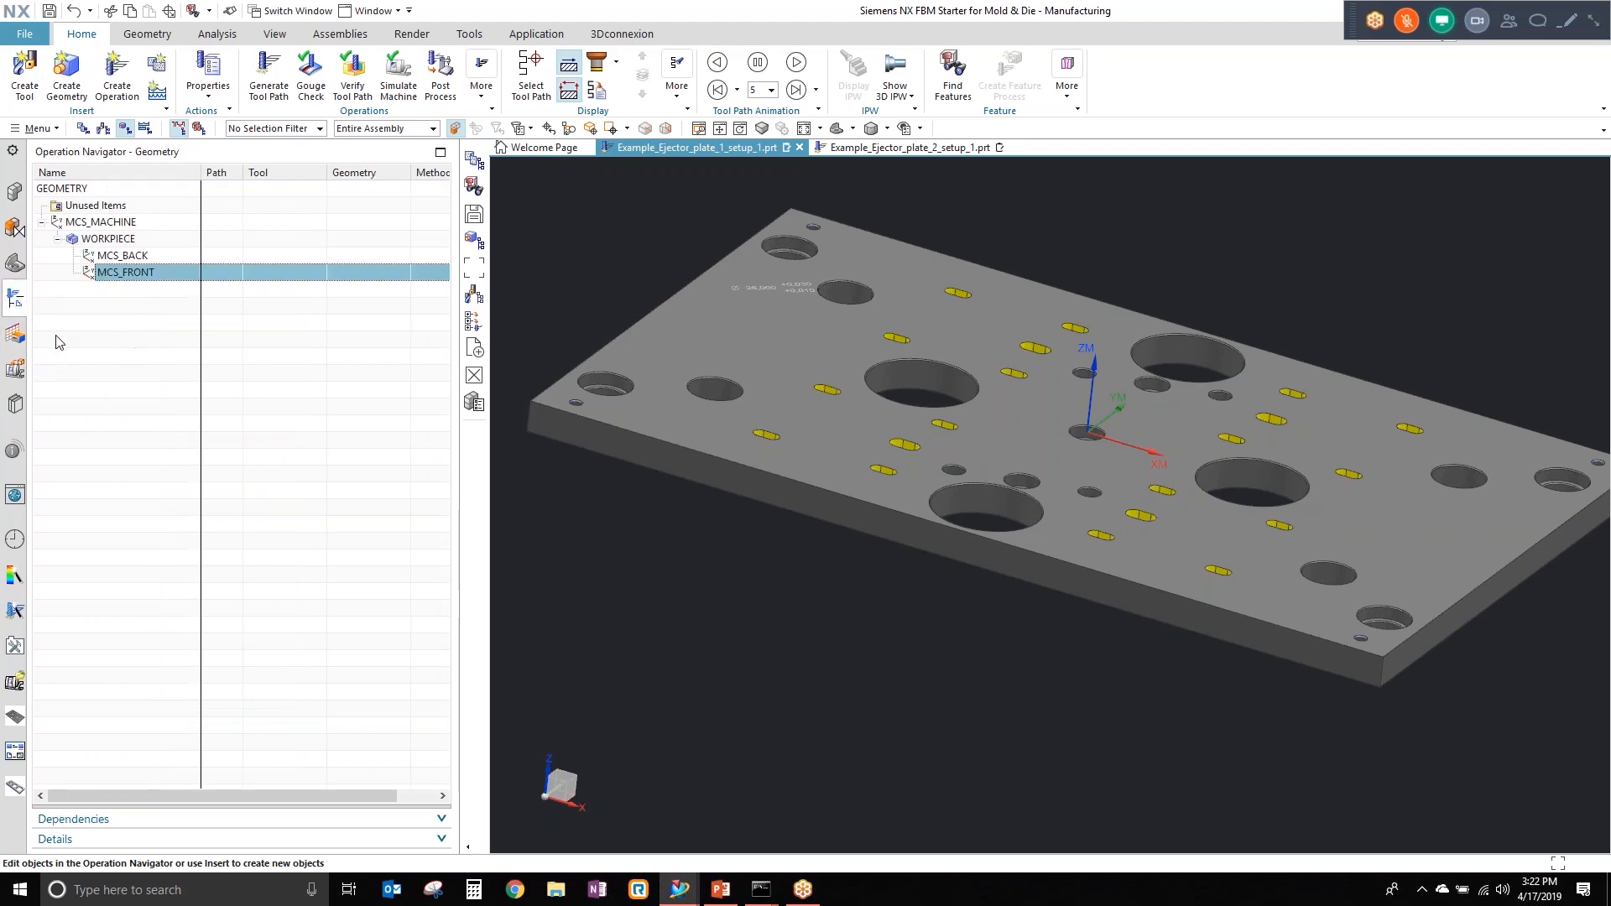
Step: Switch to Example_Ejector_plate_2_setup_1, run Parametric Recognition on its workpiece with the STEPS feature types, and accept the result
click(916, 149)
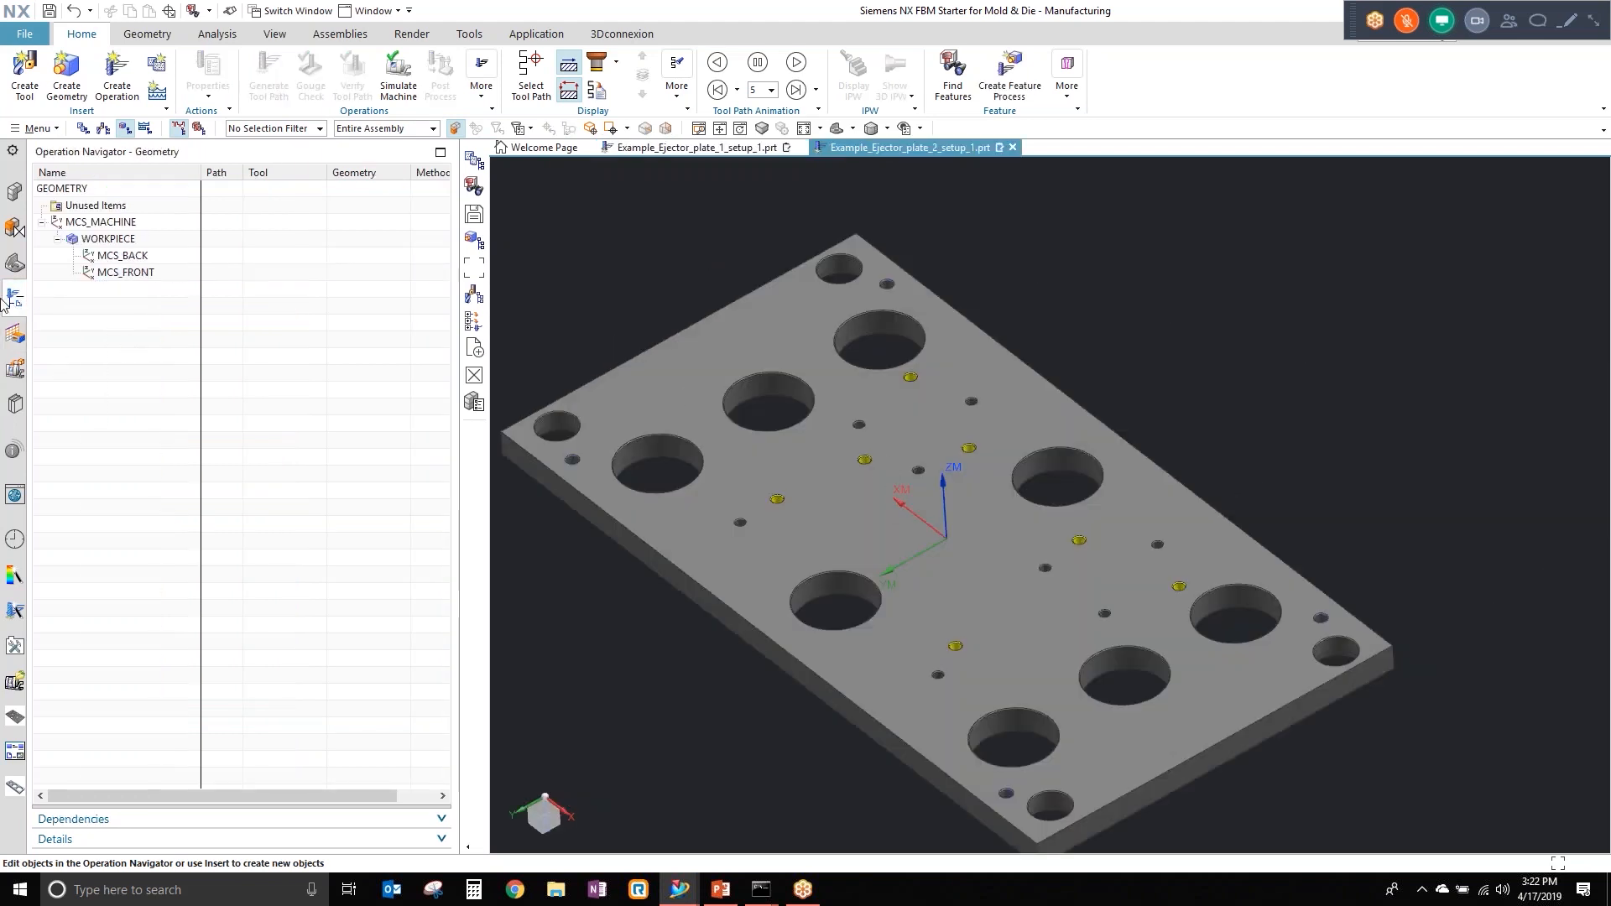
click(15, 334)
right_click(169, 353)
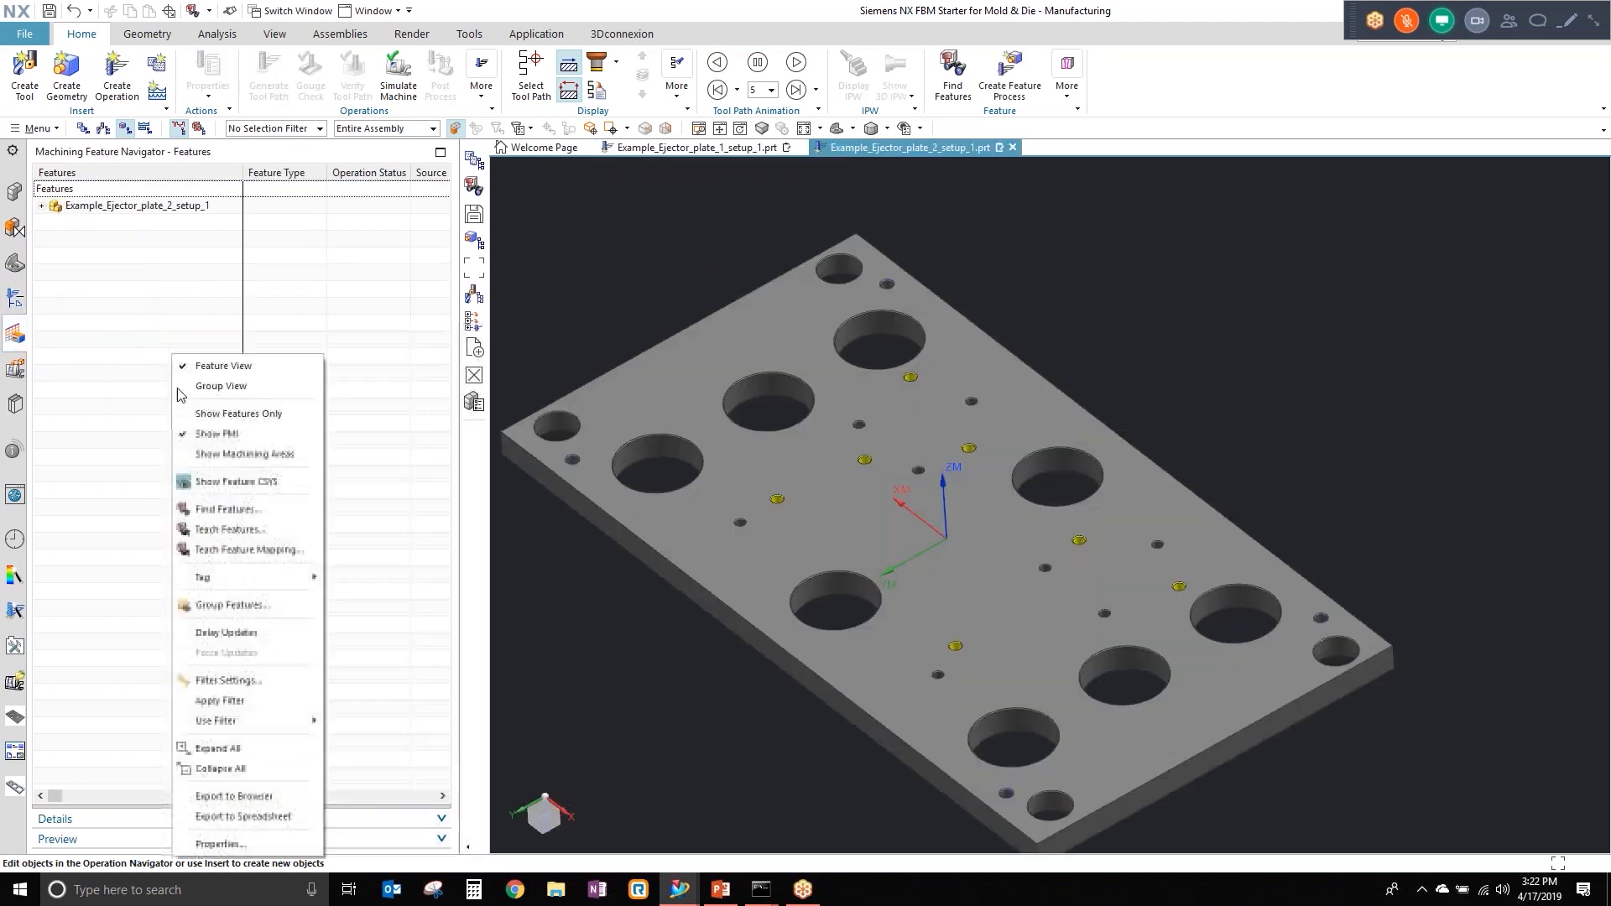
click(220, 508)
click(254, 236)
scroll(319, 269, down, 10)
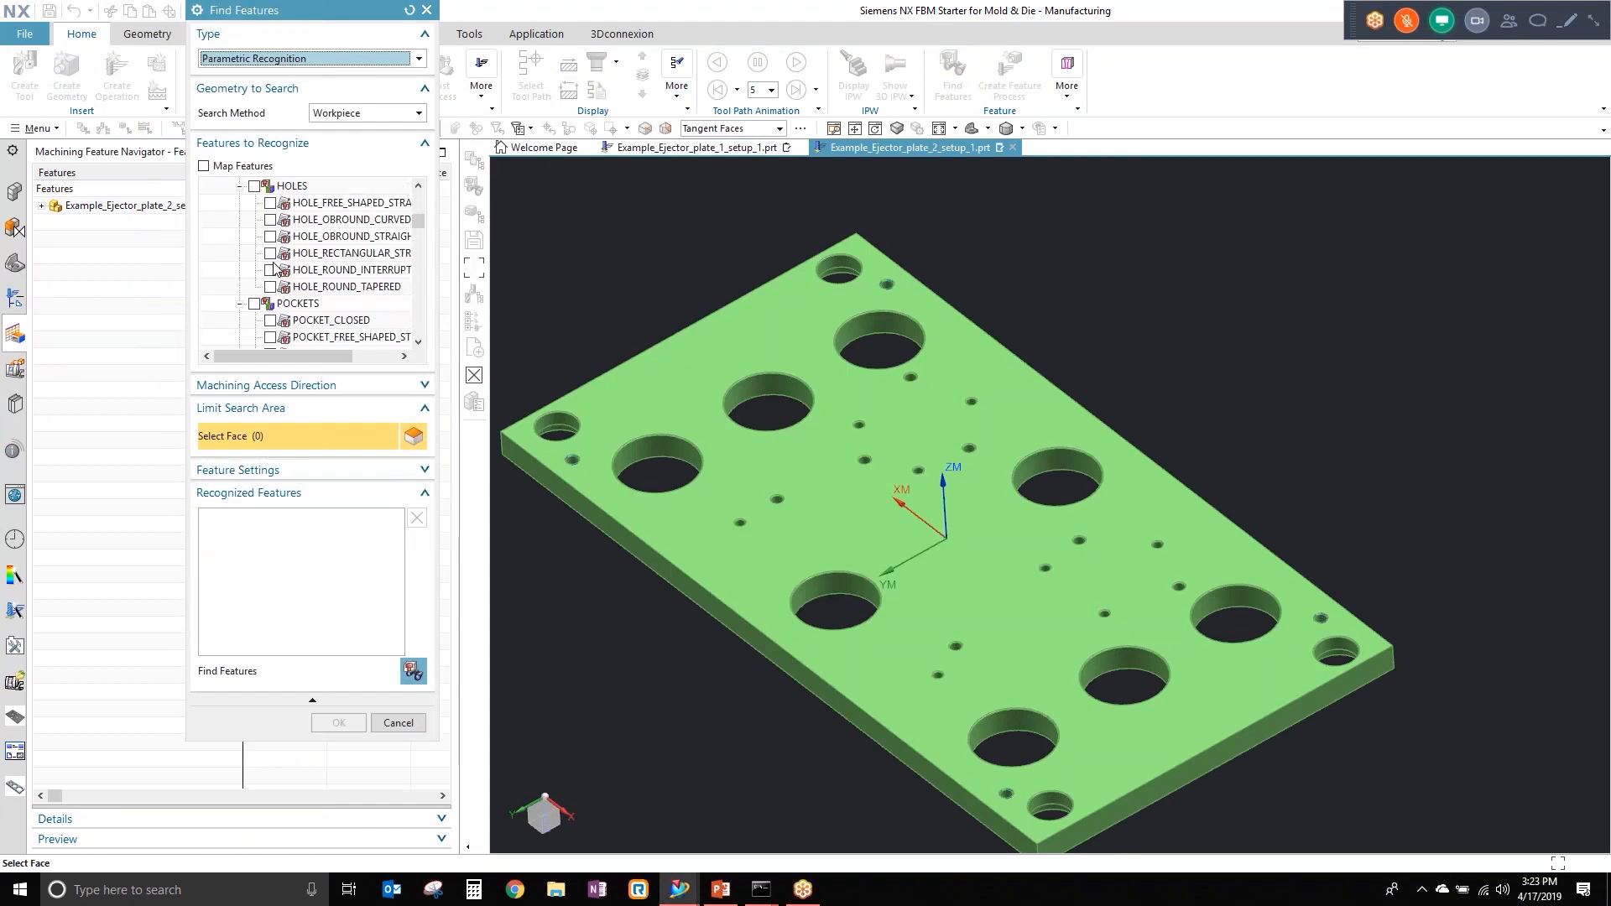
click(422, 671)
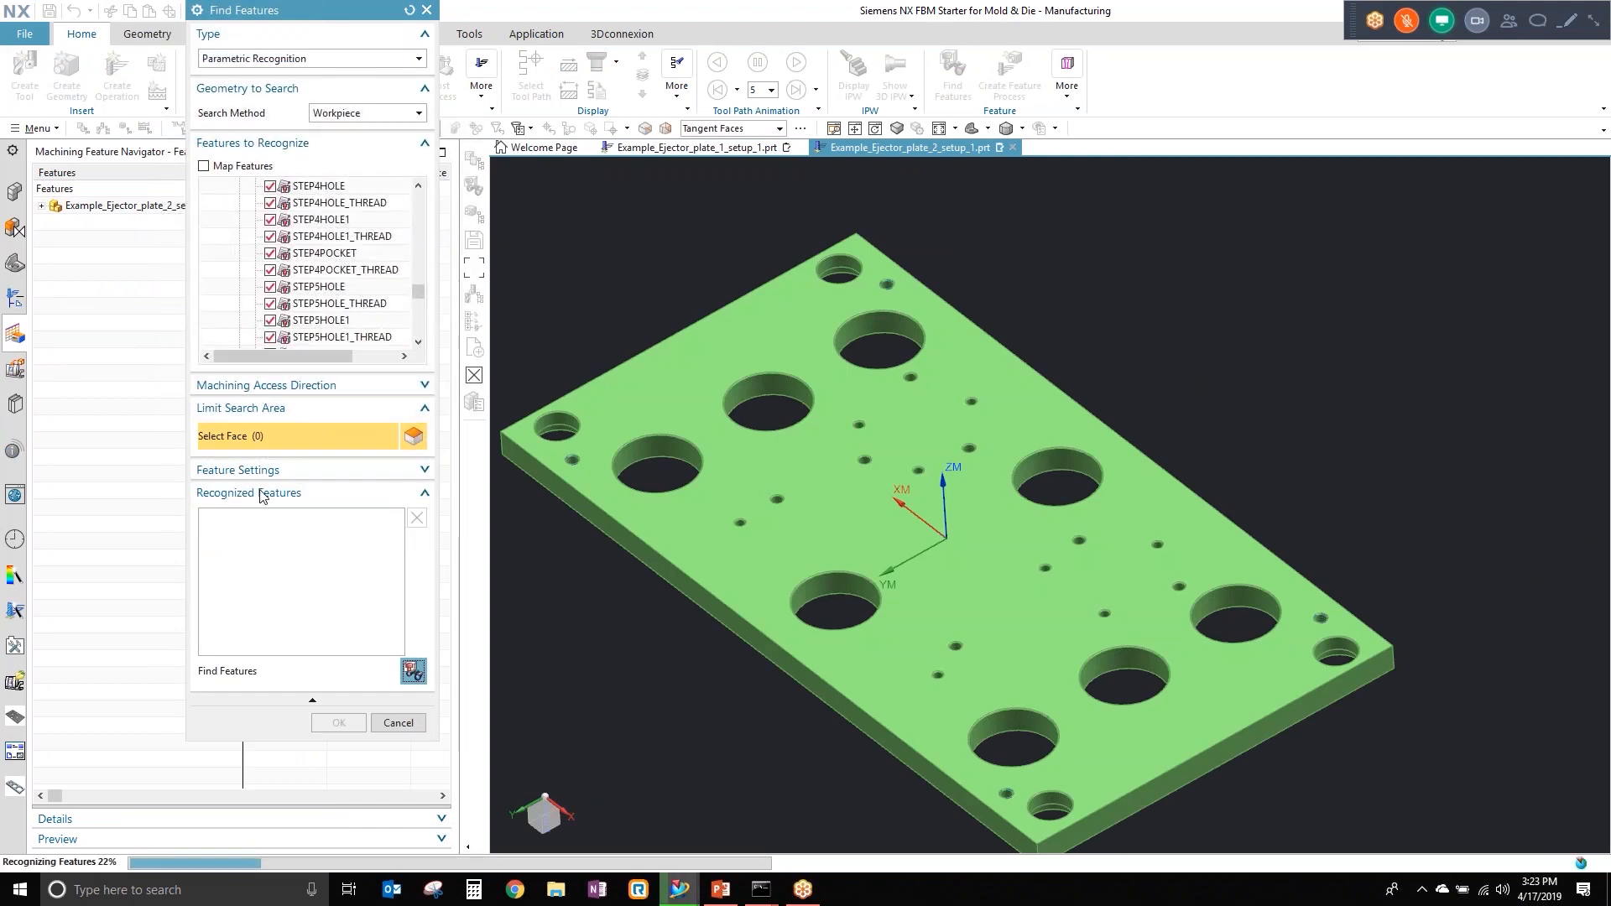
click(334, 722)
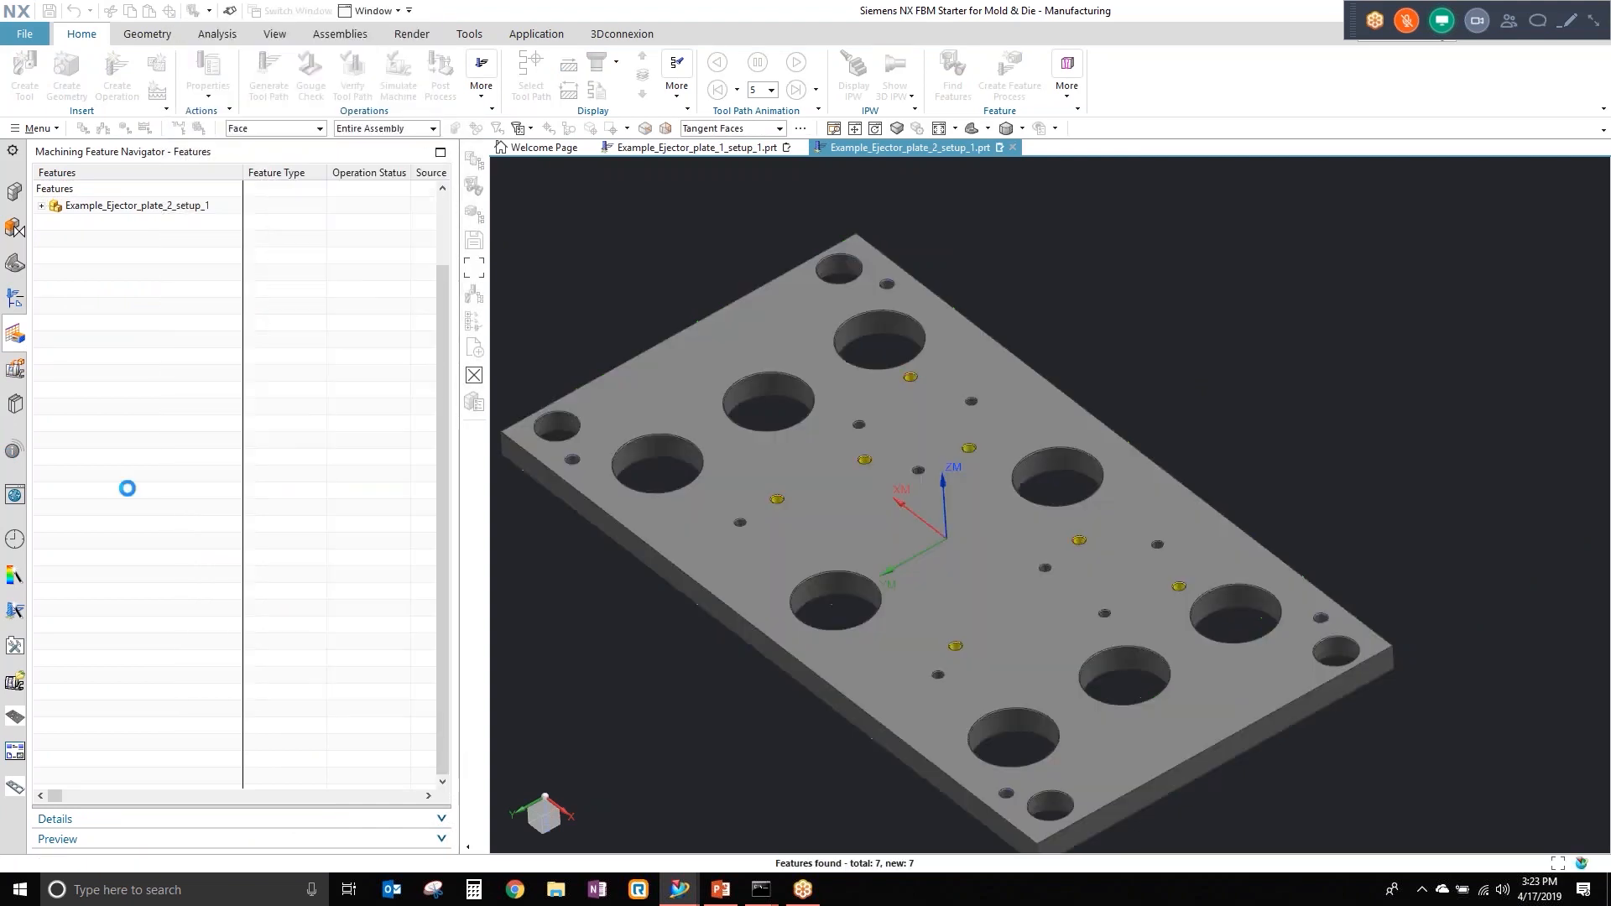
Step: Inspect individual STEP1HOLE, STEP2HOLE and threaded hole features to locate them on the second ejector plate
middle_drag(1025, 601, 1040, 602)
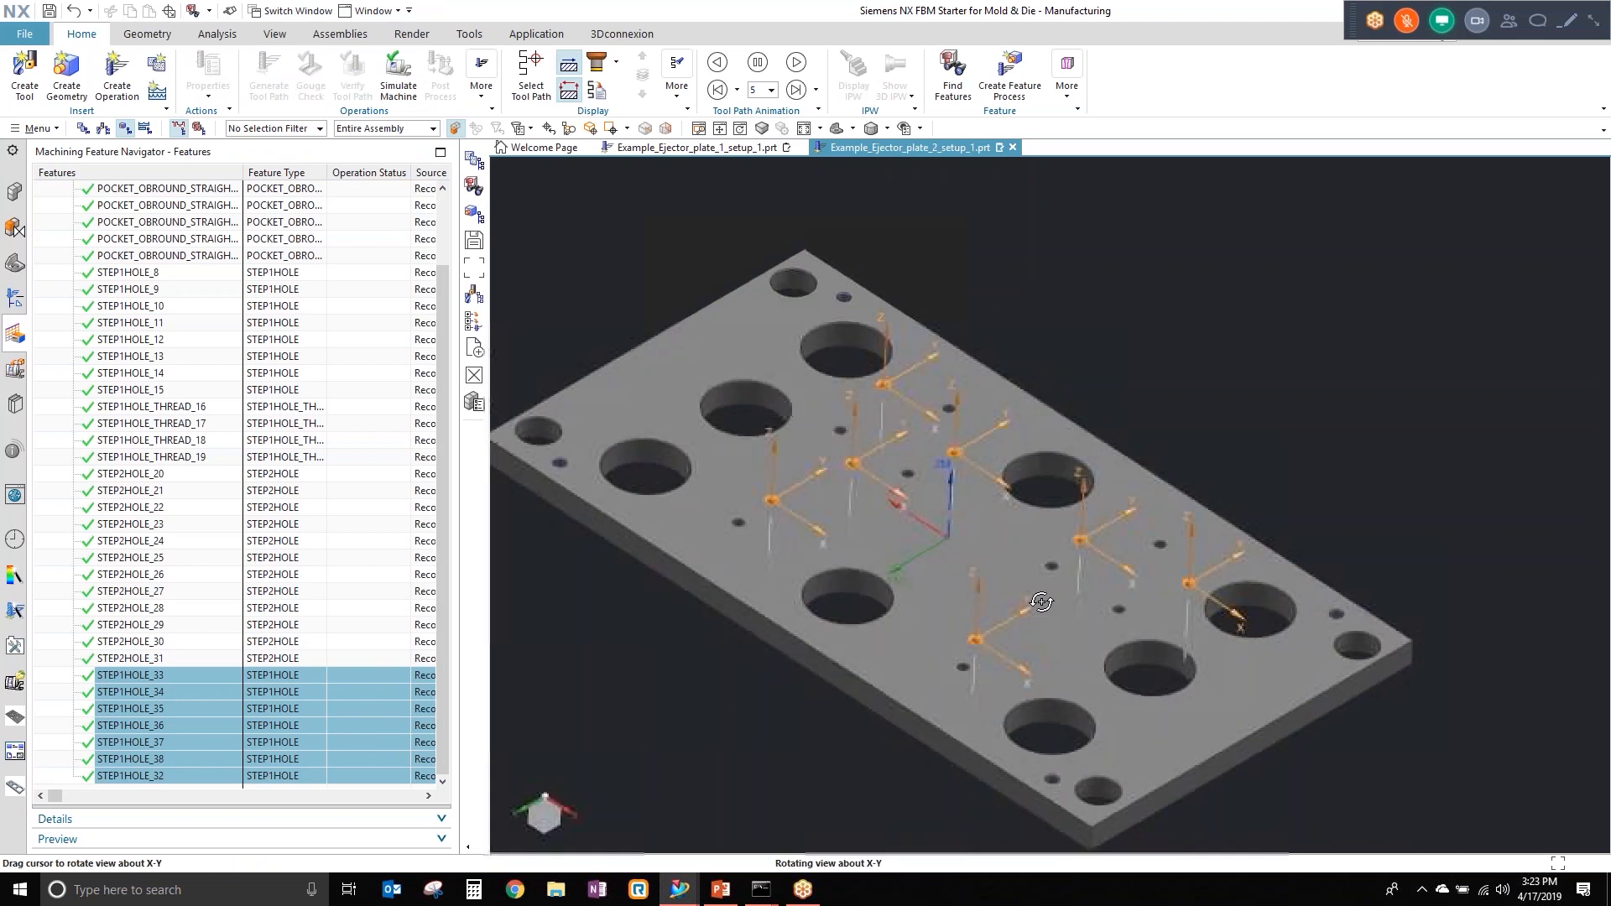
click(168, 573)
click(168, 658)
click(159, 624)
click(160, 424)
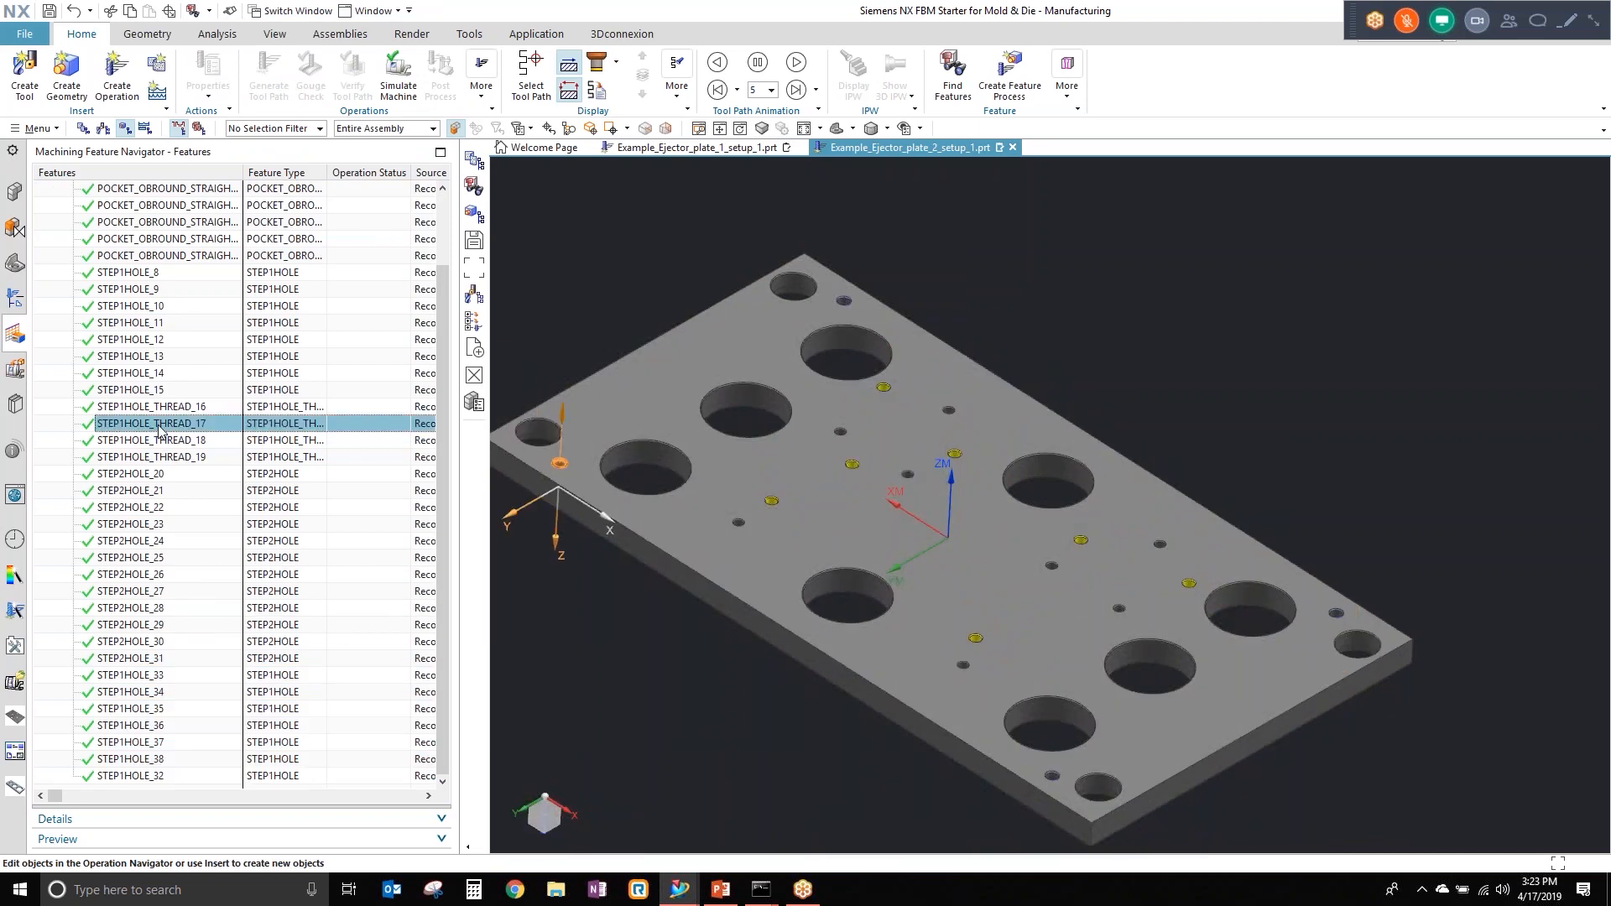
click(139, 356)
click(171, 557)
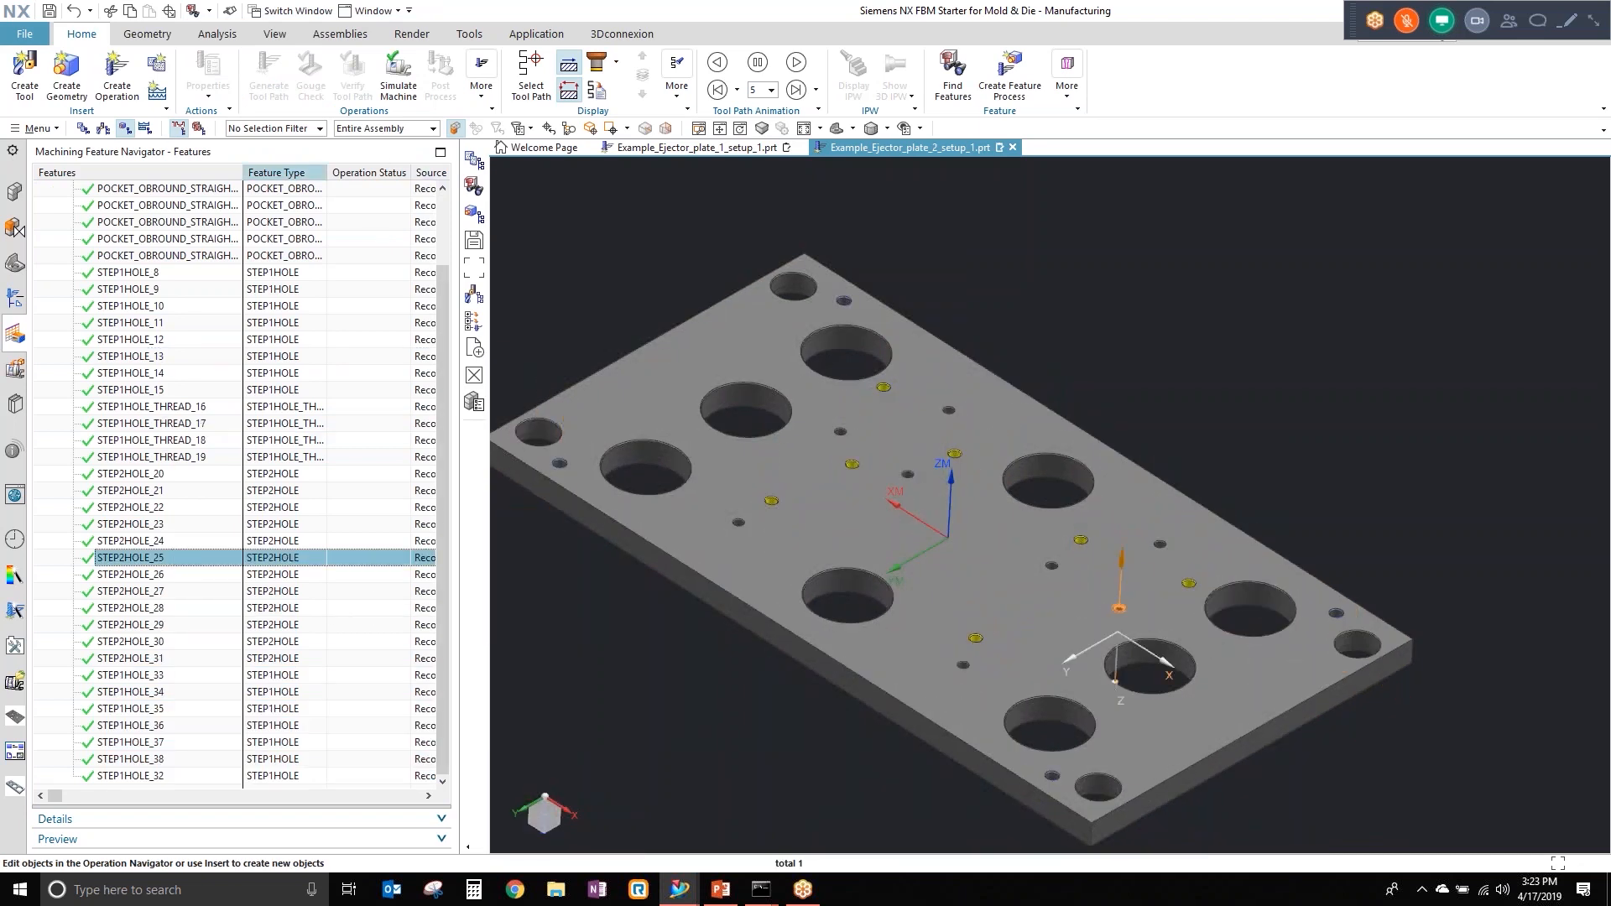
click(126, 272)
Step: Delete all machining features listed for Example_Ejector_plate_2_setup_1, from the obround pockets through STEP1HOLE_32
scroll(172, 291, up, 2)
click(163, 255)
scroll(168, 406, down, 2)
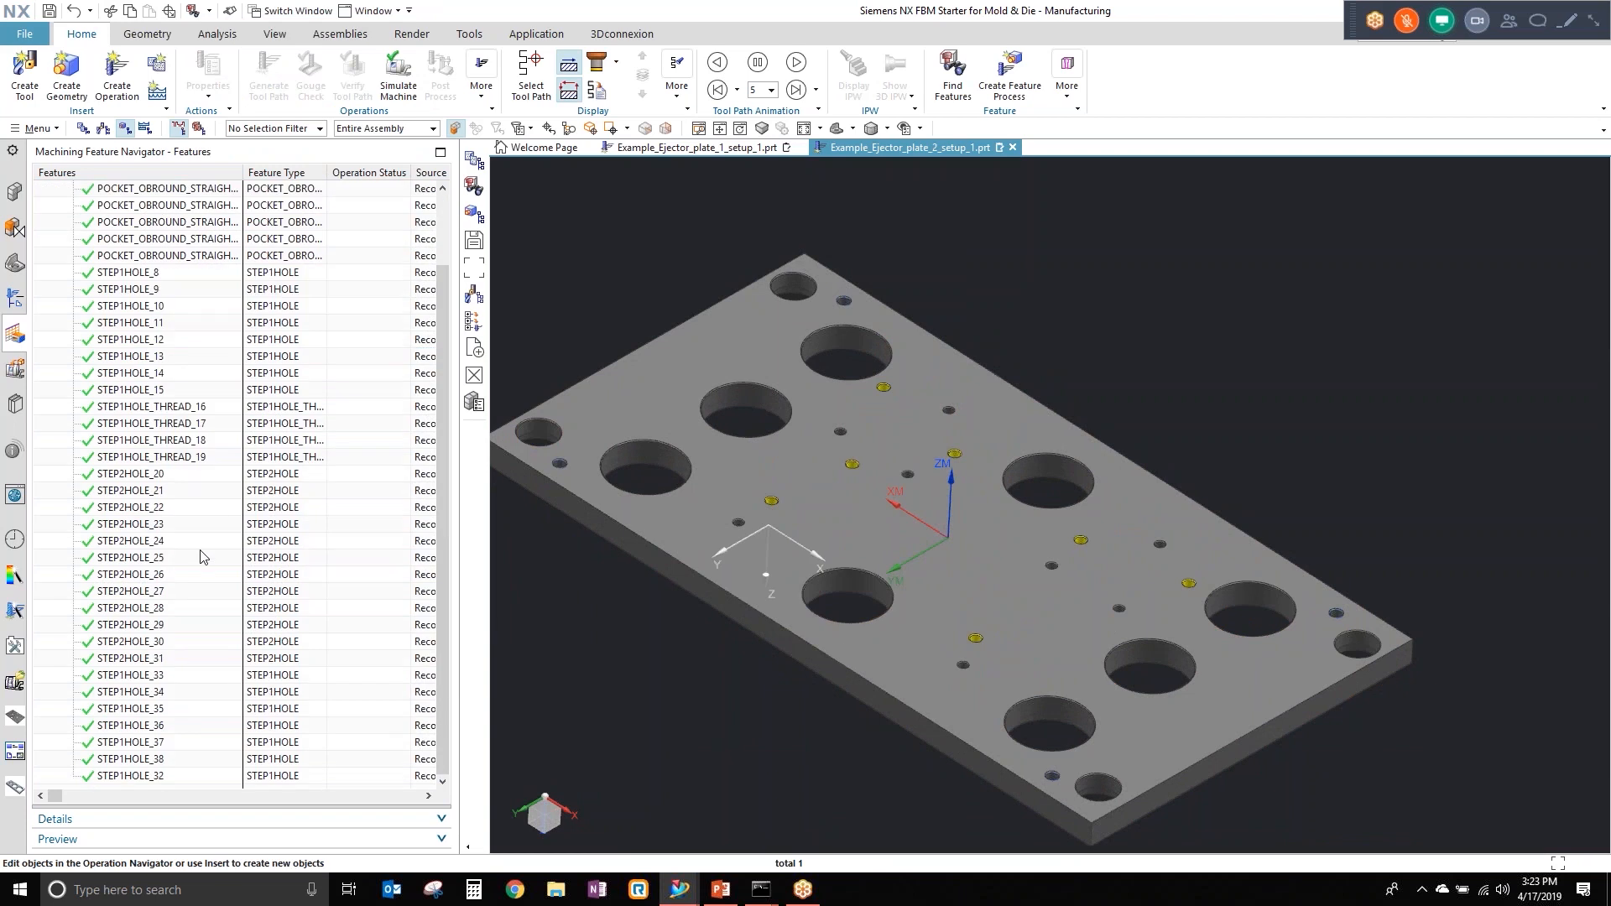
shift+click(147, 776)
right_click(144, 683)
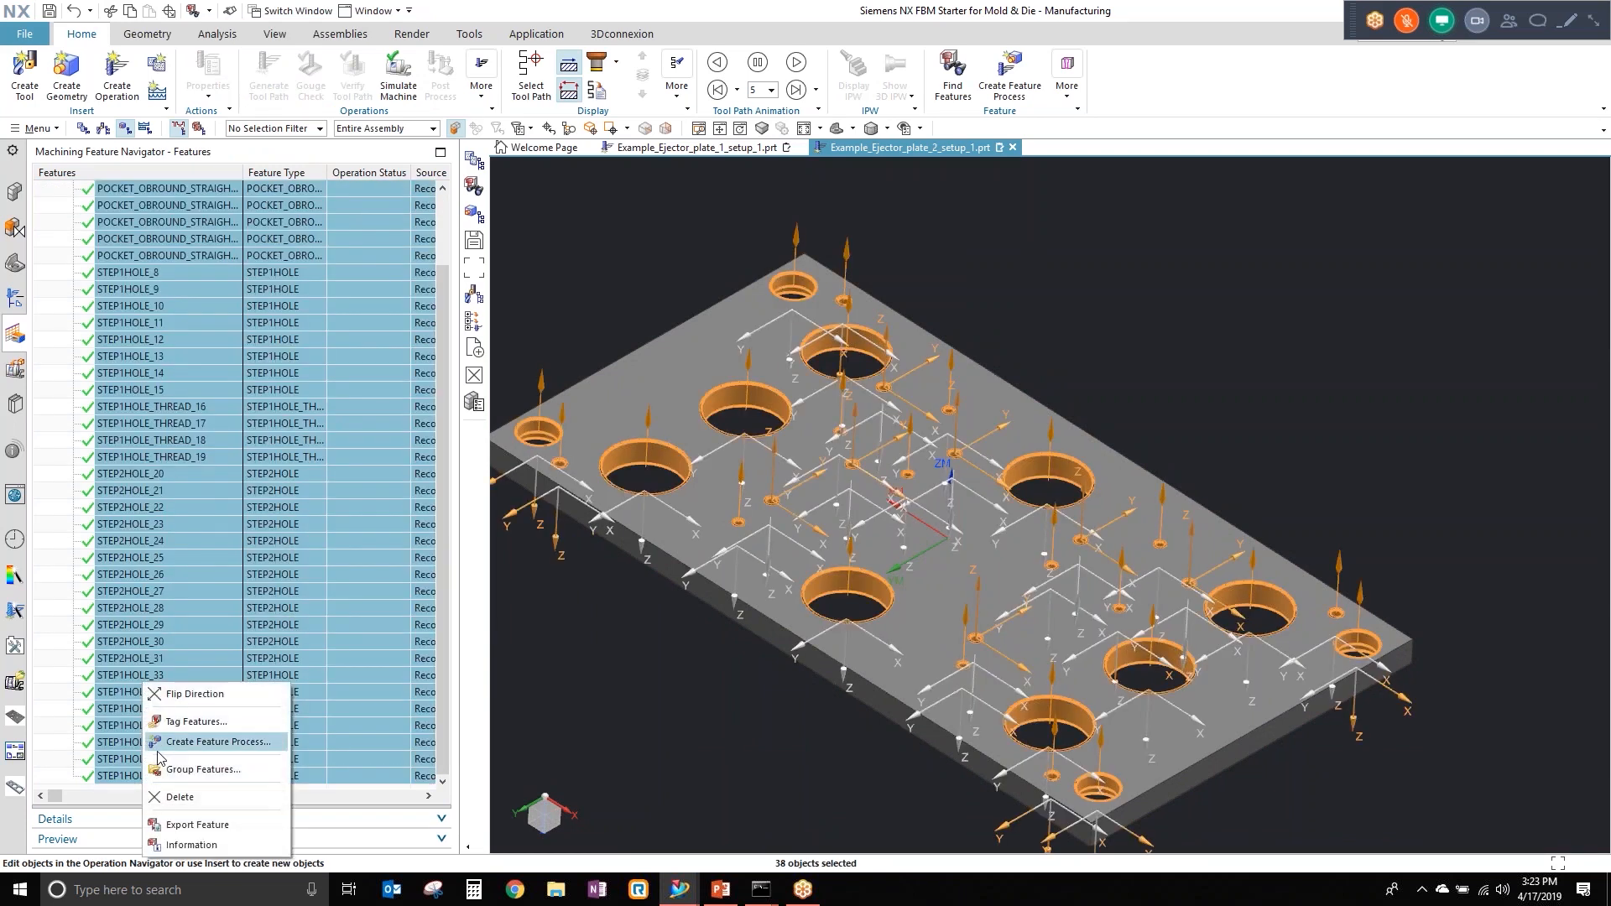
click(180, 793)
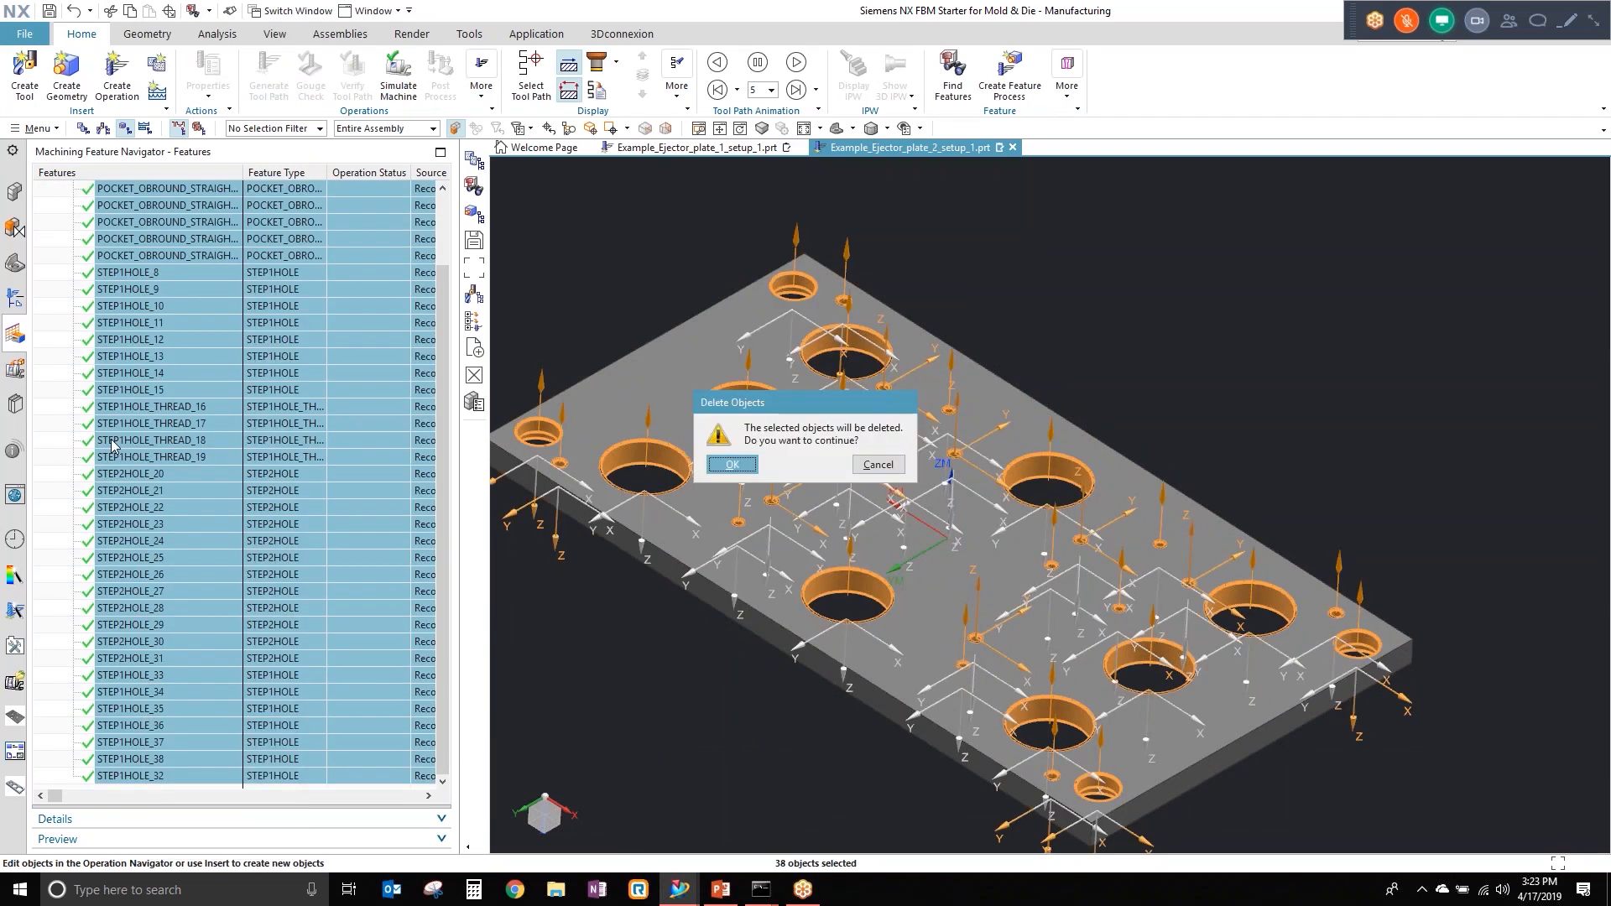
click(731, 463)
Step: Switch to the NXCAM_FBM presentation in PowerPoint and start the slide show at the Recognize OOTB Features slide
click(723, 888)
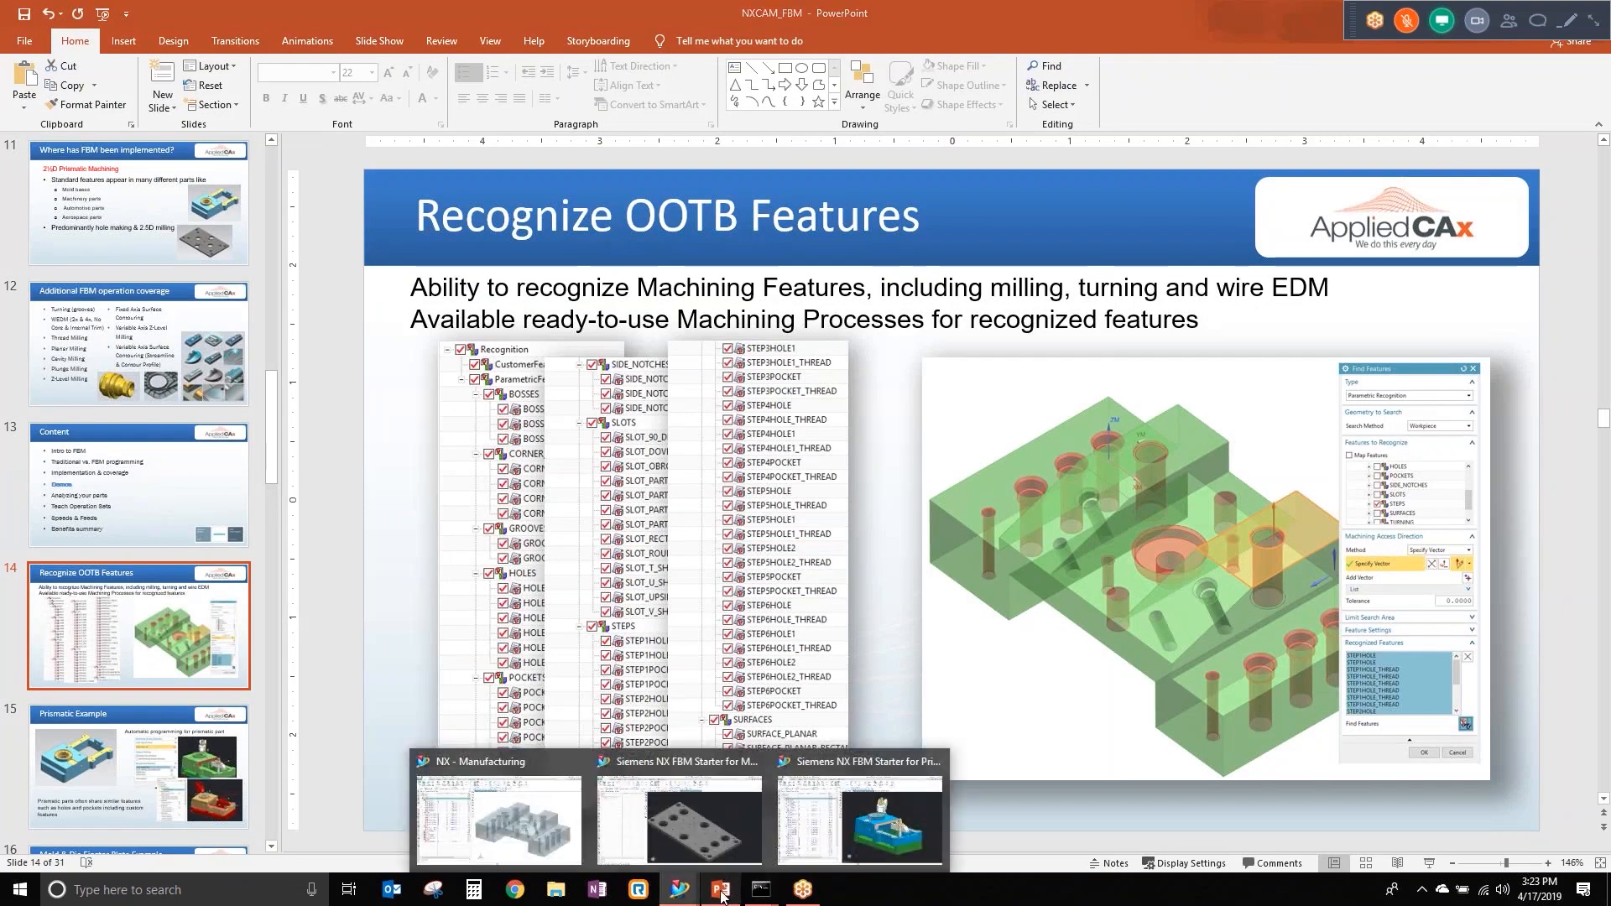
click(1429, 863)
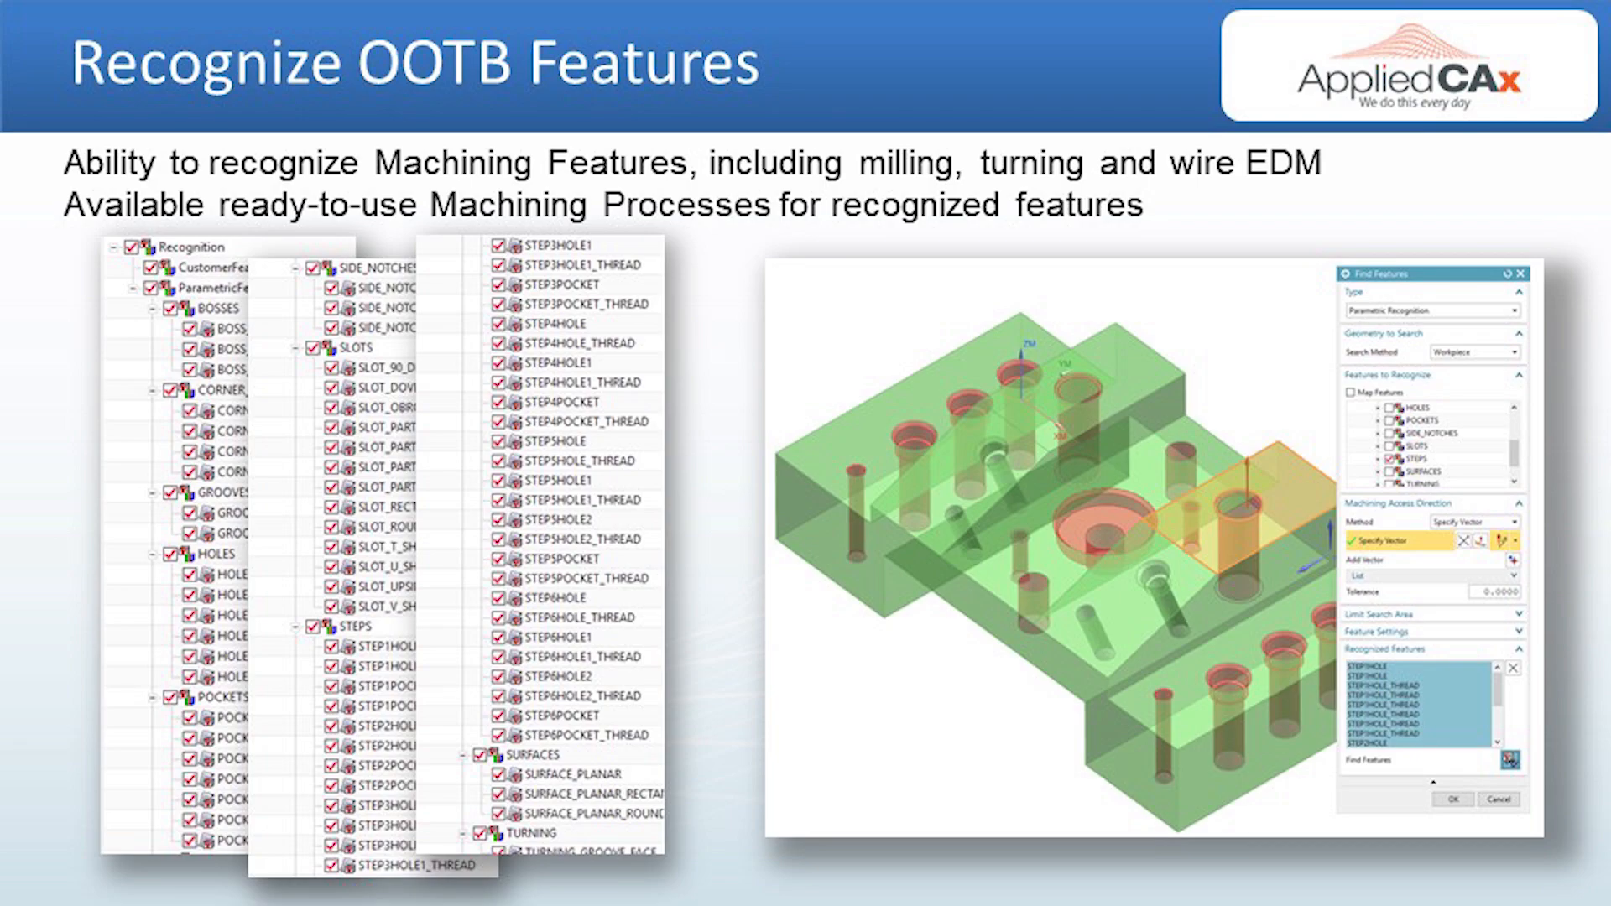